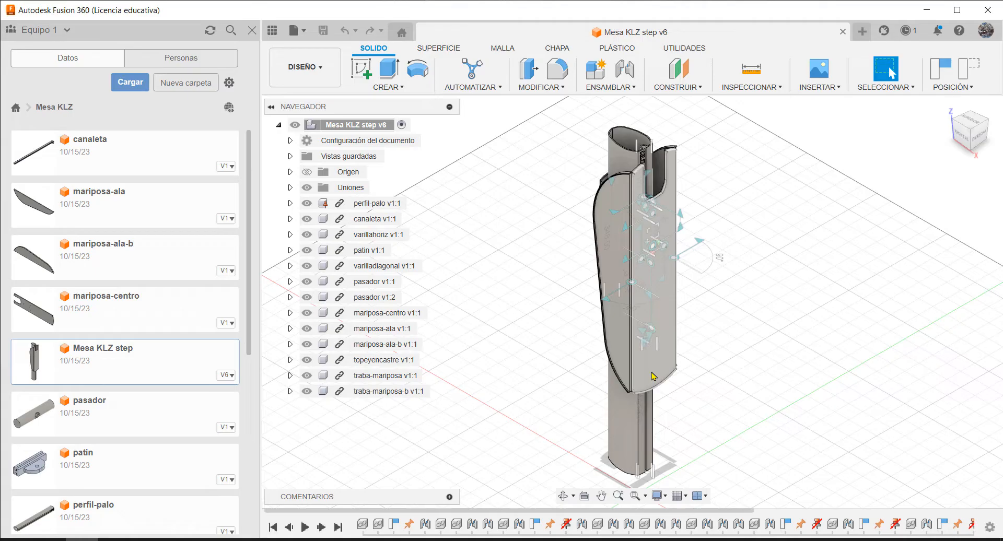
Swing the folded tabletop up to horizontal, ground the mariposa-centro component, and capture the moved components' position
left_click_drag(653, 376, 832, 231)
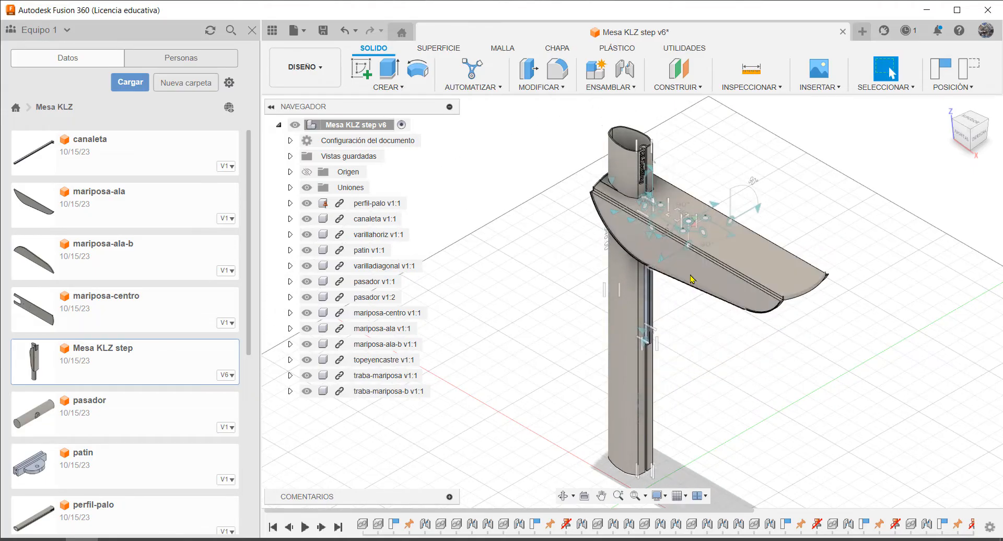
left_click(748, 251)
right_click(748, 252)
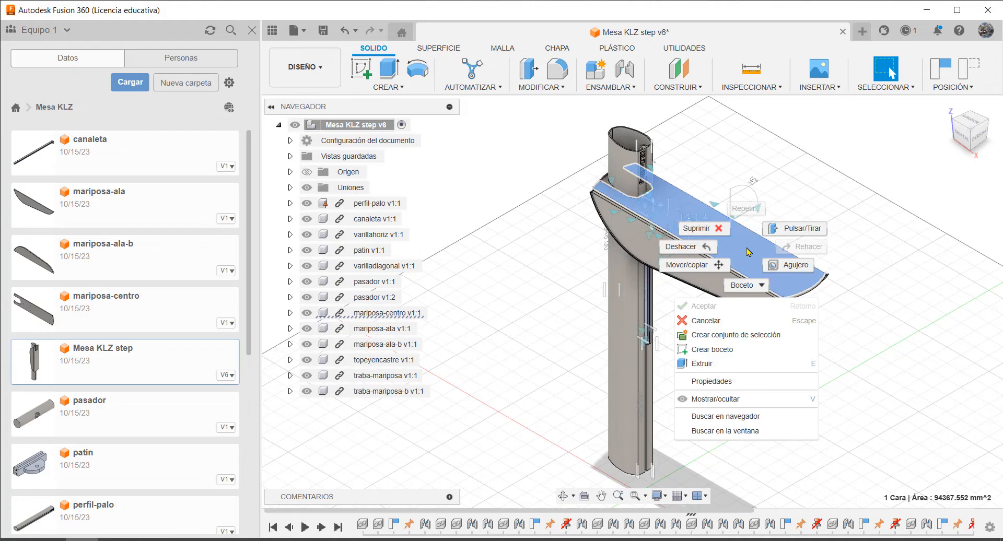
left_click(684, 247)
left_click(368, 313)
right_click(367, 316)
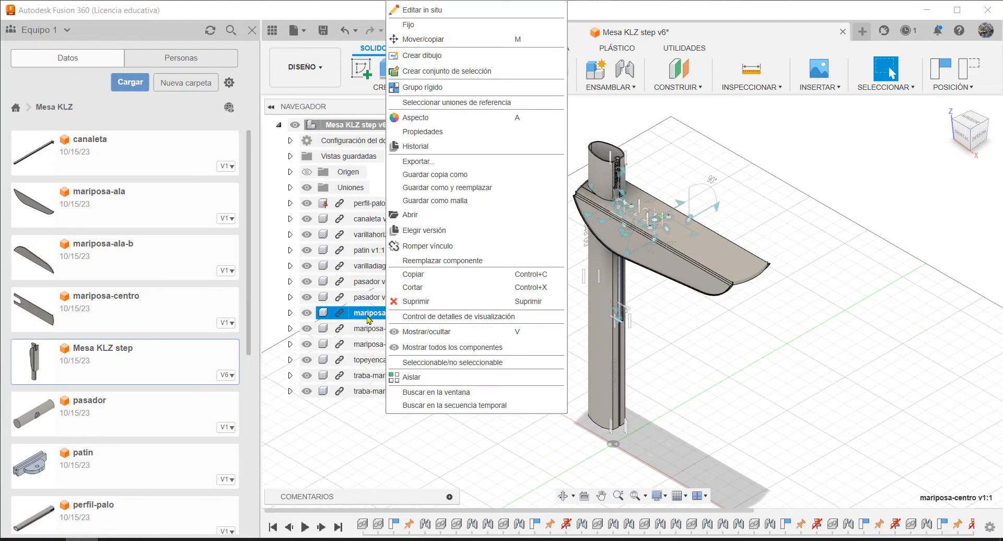
left_click(368, 315)
right_click(368, 315)
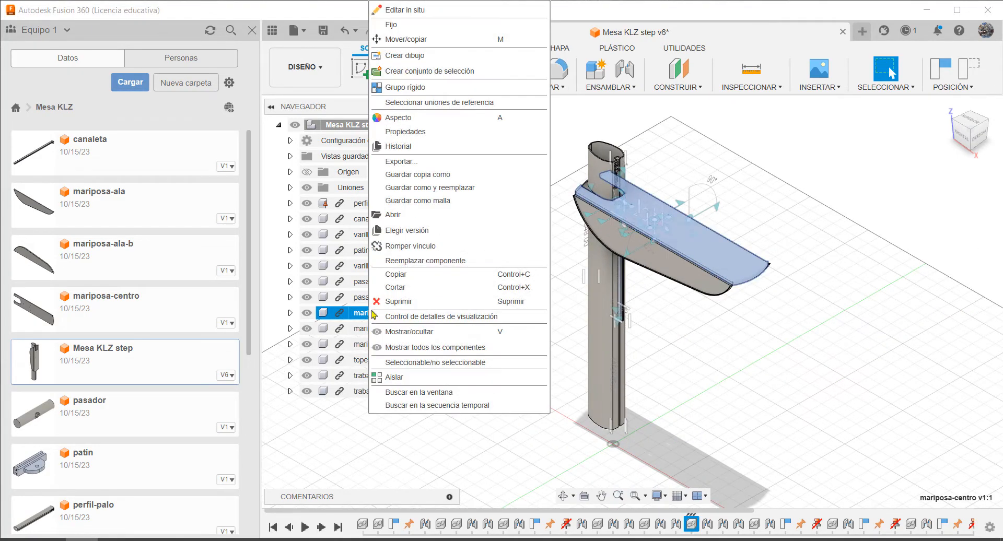
left_click(403, 27)
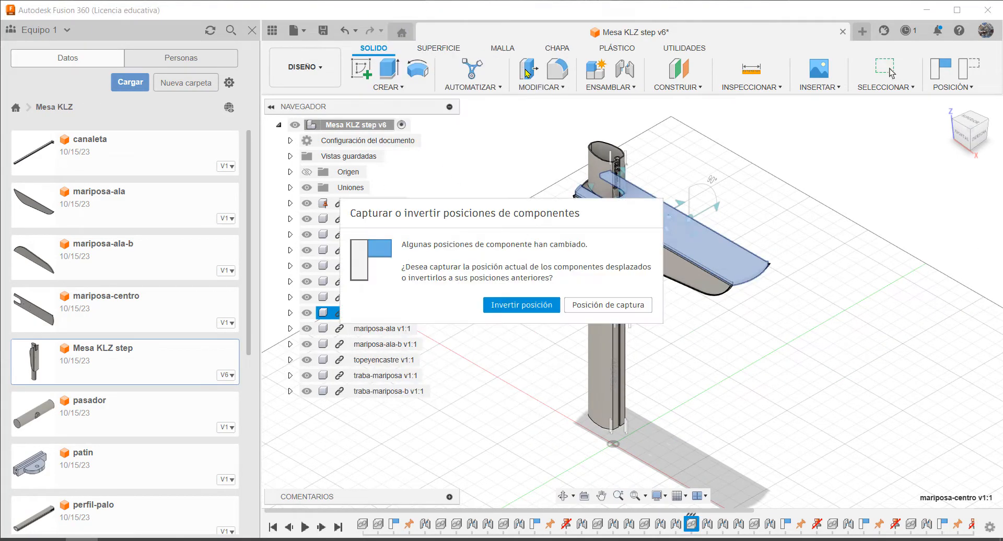
left_click(594, 305)
Unfold both side wings of the table until they are level with the centre panel
left_click_drag(664, 271, 584, 206)
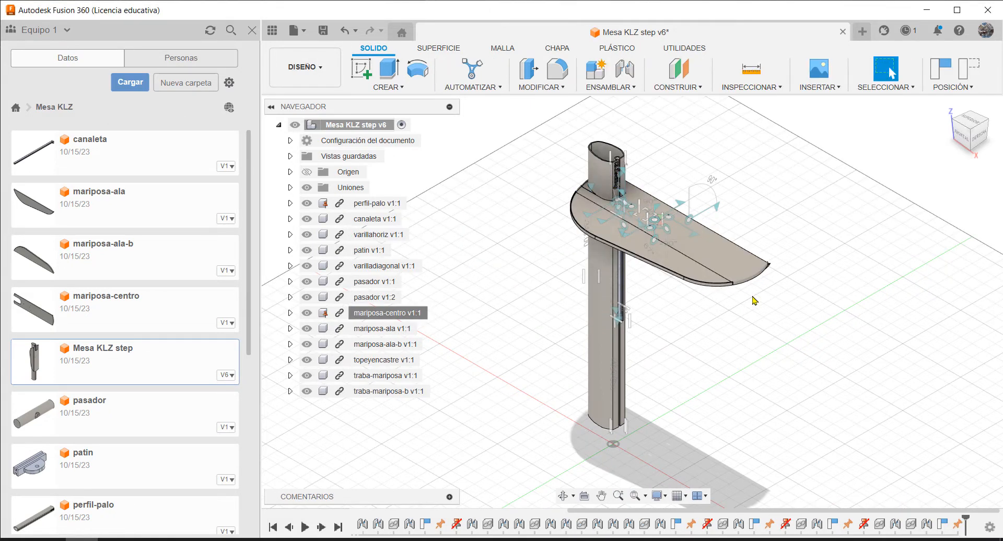
middle_click_drag(756, 301, 647, 327, "shift")
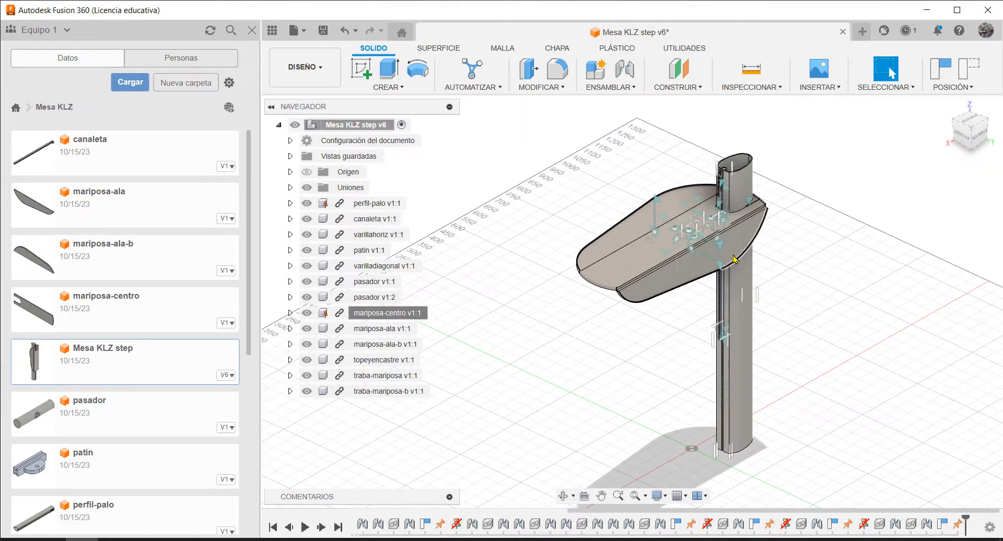
middle_click_drag(729, 282, 775, 242, "shift")
middle_click_drag(774, 282, 716, 238)
scroll(567, 226, "up", 3)
scroll(566, 228, "up", 2)
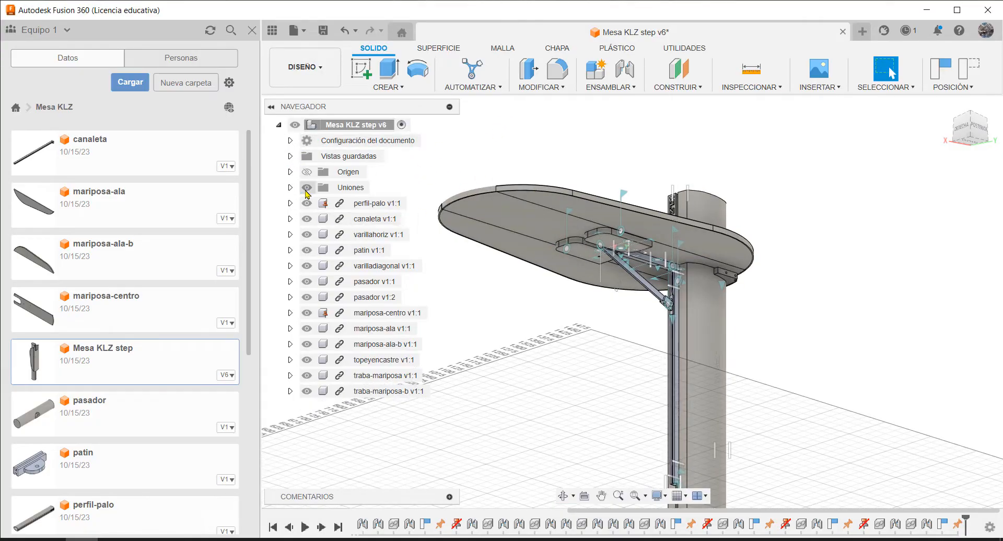
Hide the joints folder's symbols and unground the mariposa-centro component so the tabletop can move
left_click(307, 187)
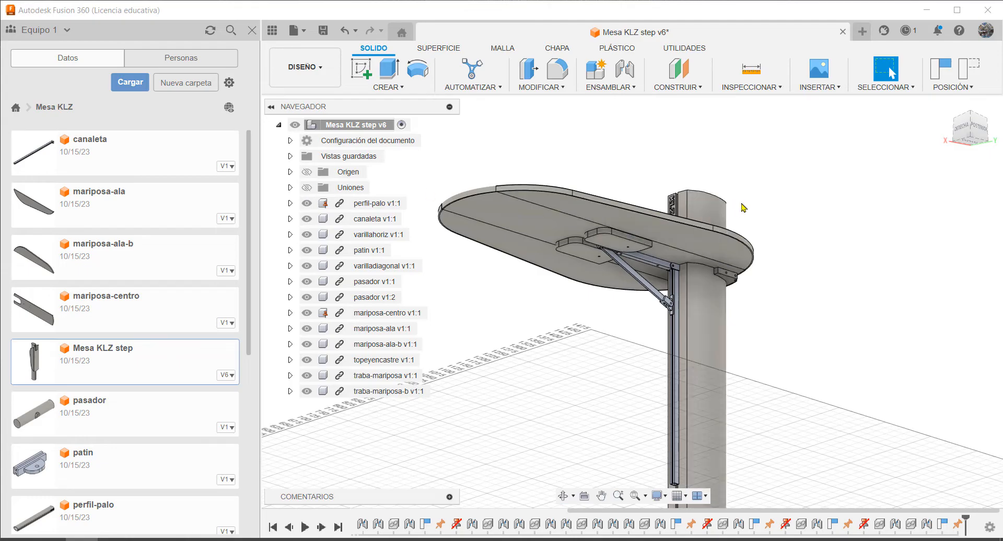
scroll(695, 277, "down", 1)
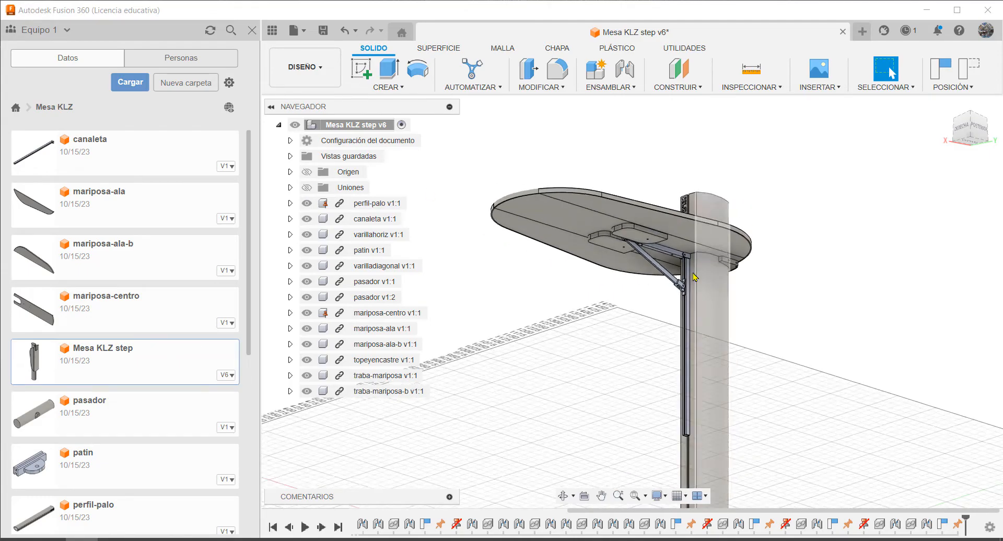
right_click(369, 315)
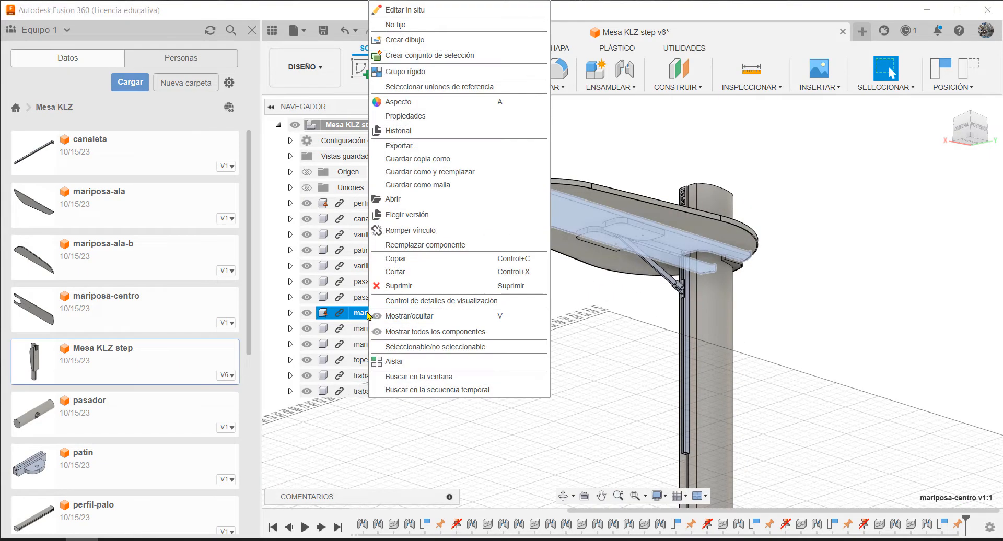
left_click(395, 24)
left_click_drag(517, 203, 526, 161)
scroll(517, 157, "up", 5)
left_click(508, 197)
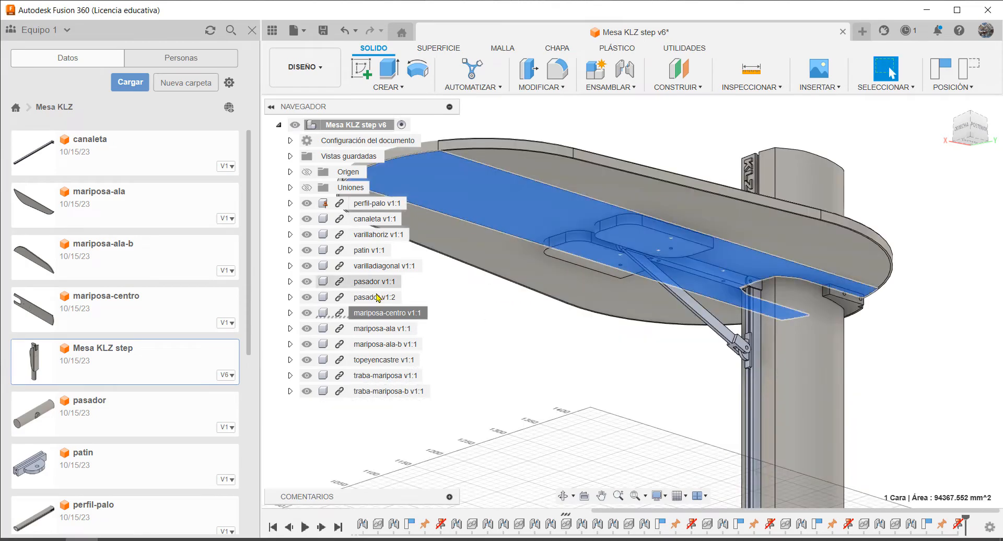
Ground the mariposa-centro component again and try to swing the latch pieces underneath the tabletop
right_click(370, 314)
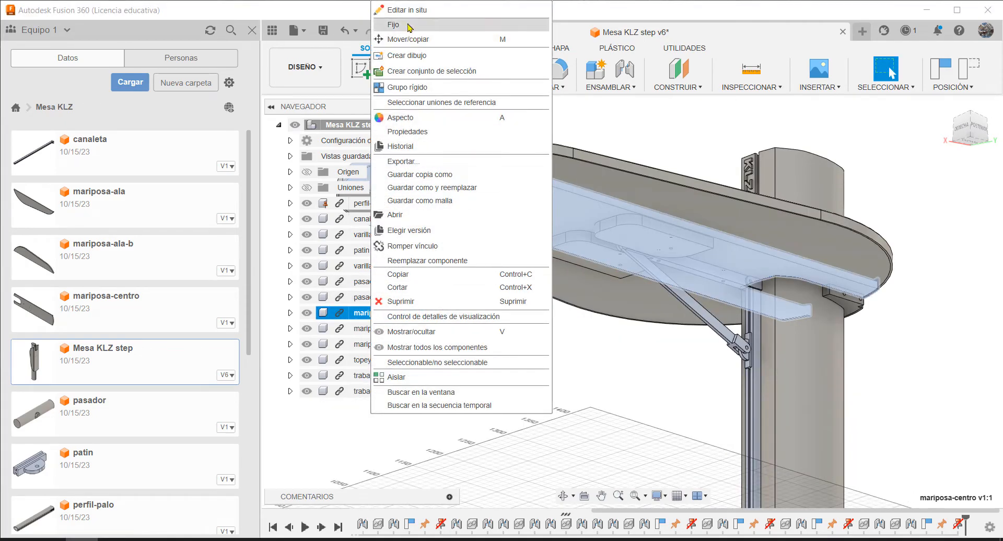
left_click(410, 24)
left_click(600, 307)
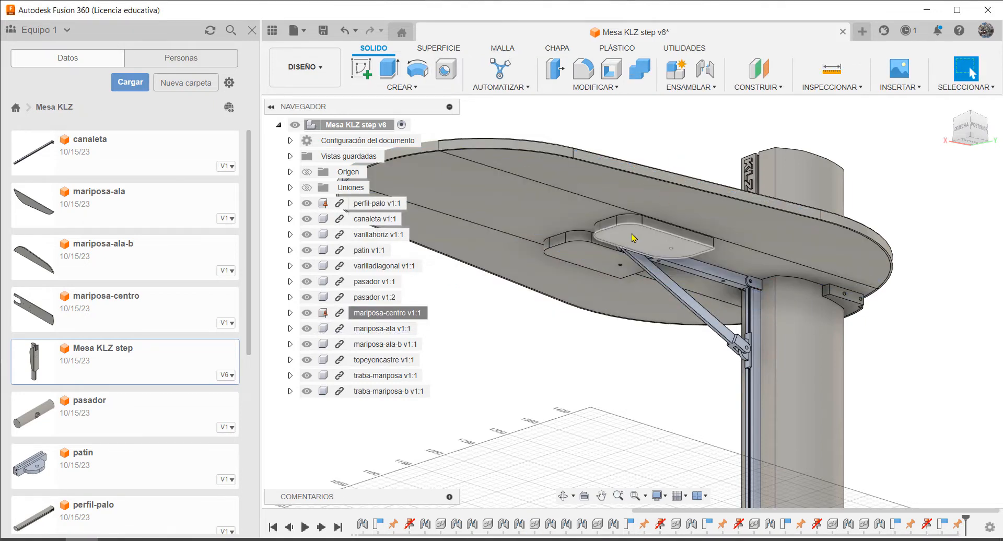
left_click_drag(638, 230, 576, 216)
left_click_drag(695, 239, 480, 227)
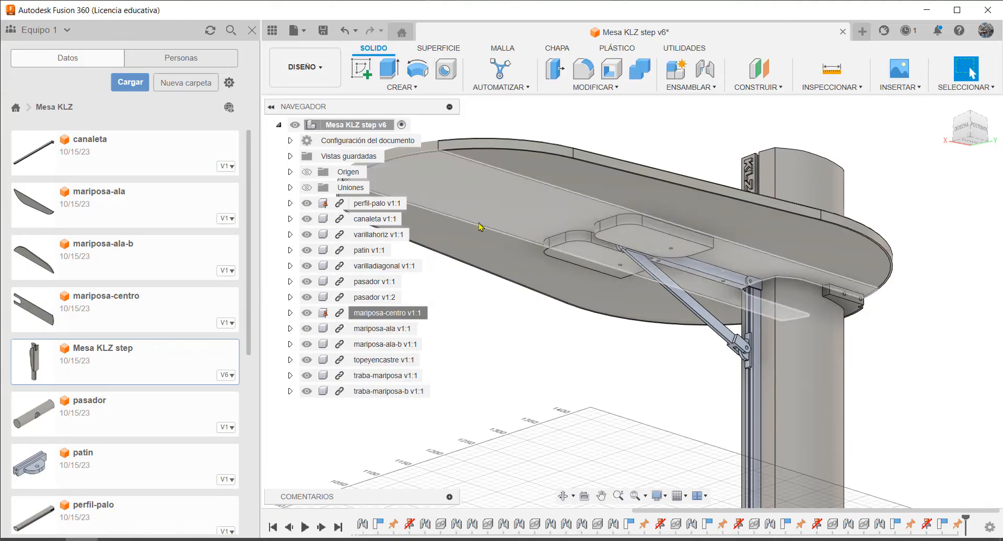
Unground the mariposa-centro component and swing the tabletop down to its vertical position against the post
right_click(371, 313)
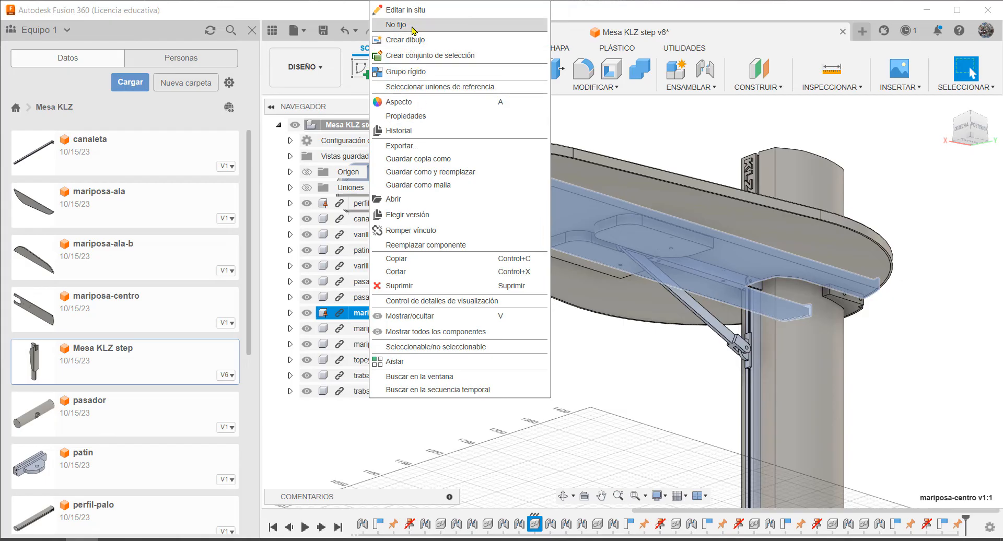
left_click(395, 25)
left_click(675, 141)
left_click_drag(548, 189, 939, 372)
scroll(753, 295, "down", 7)
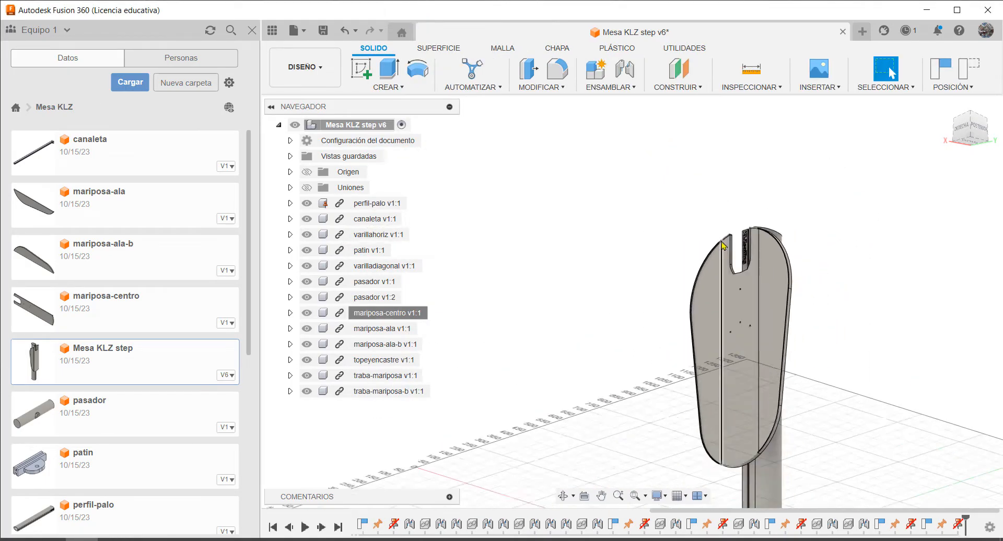
scroll(850, 435, "up", 3)
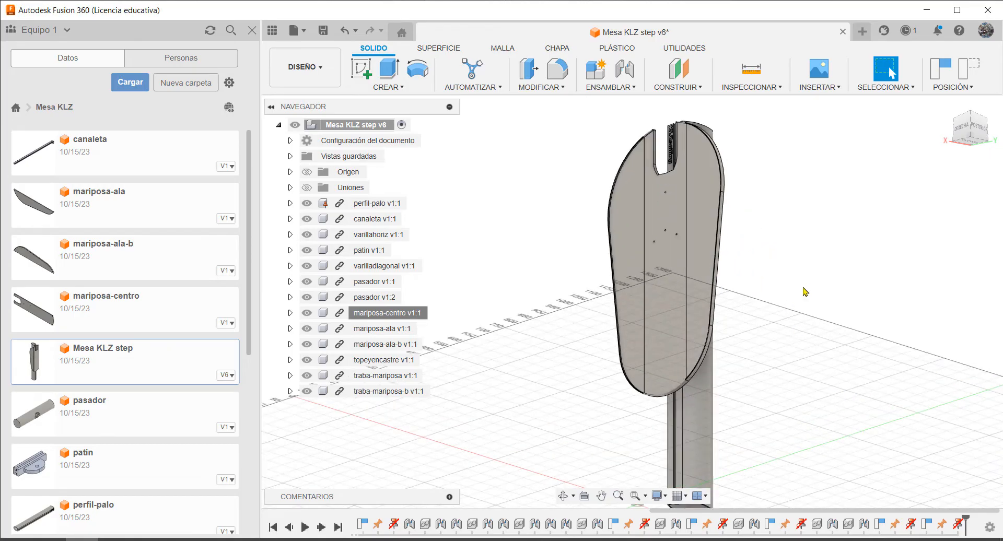
Ground mariposa-centro in the vertical position, capturing the moved components, and fold the side wings back around the post
right_click(390, 313)
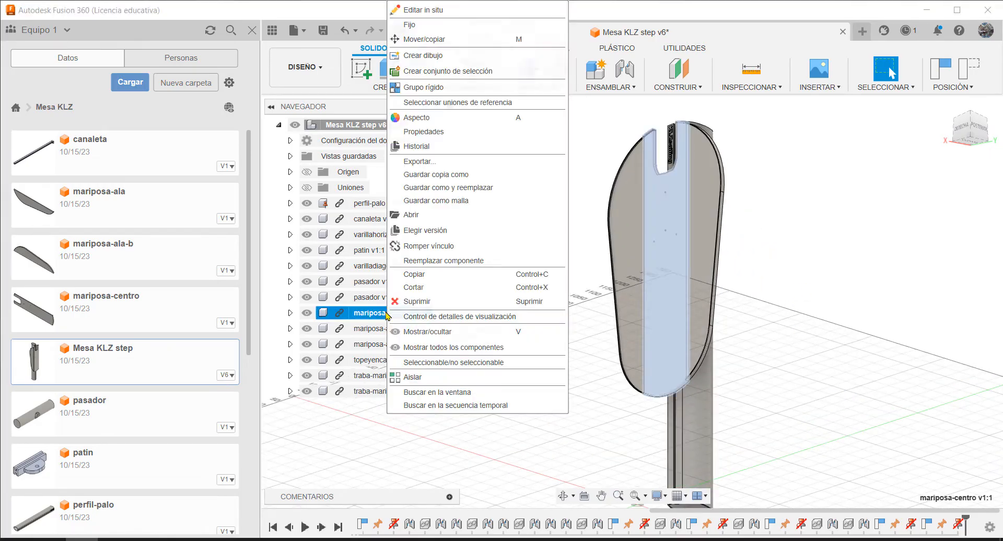
left_click(440, 26)
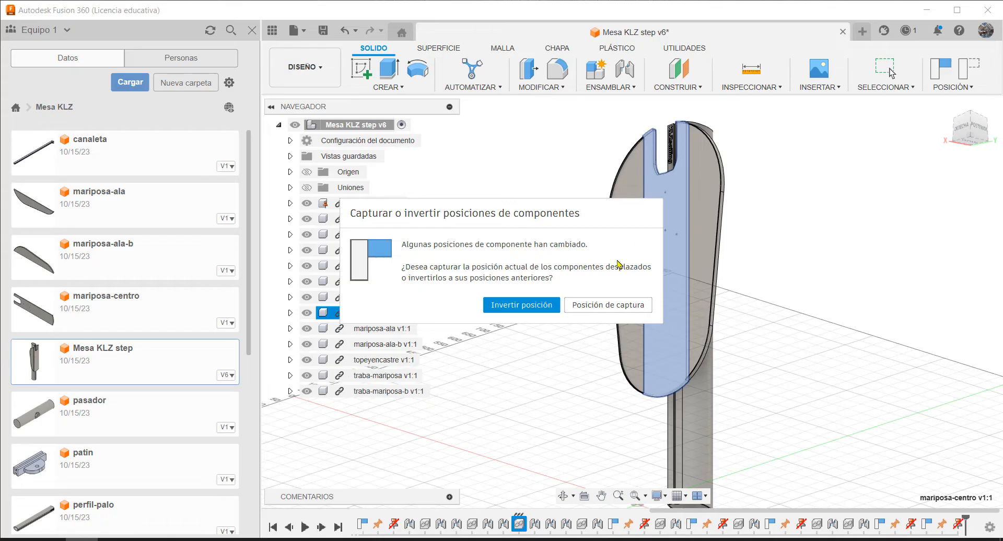
left_click(608, 304)
left_click(785, 250)
middle_click_drag(785, 250, 659, 291, "shift")
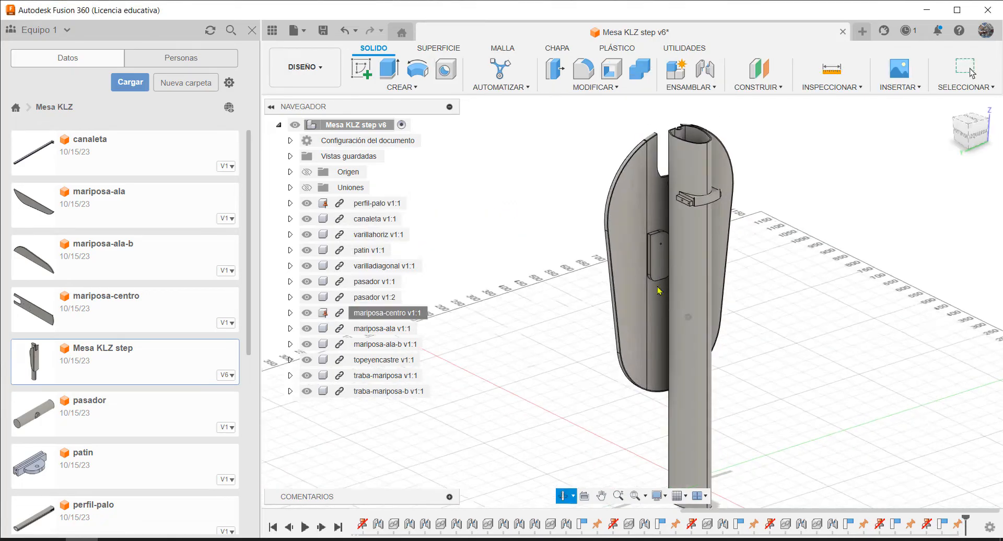
middle_click_drag(582, 304, 888, 354, "shift")
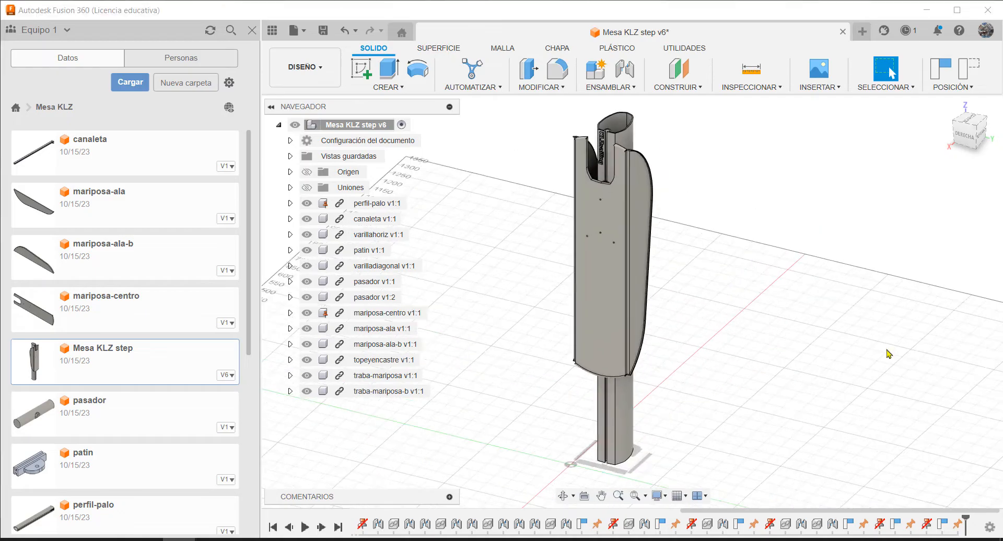
Create a new project named "KLZ Ensamble 2" and open it
left_click(17, 108)
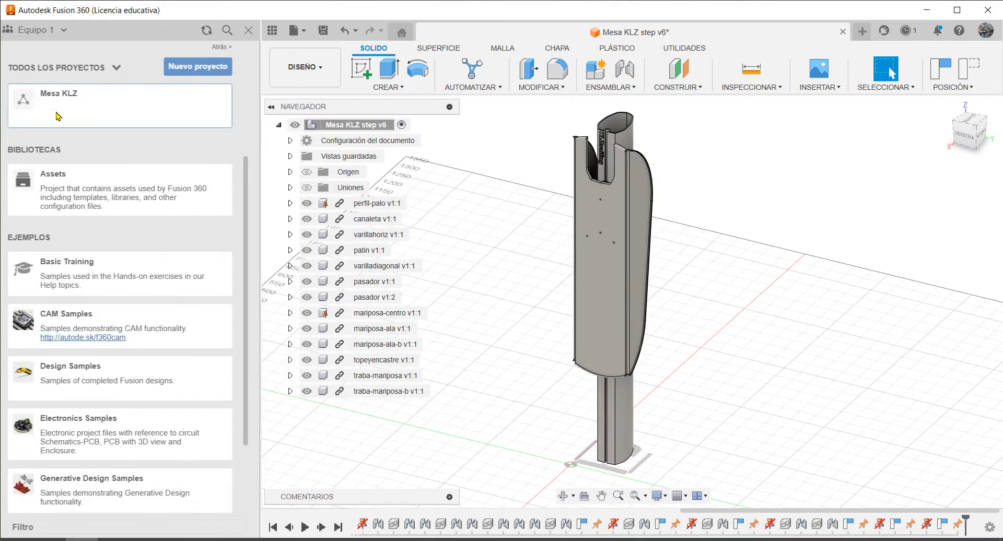
left_click(194, 67)
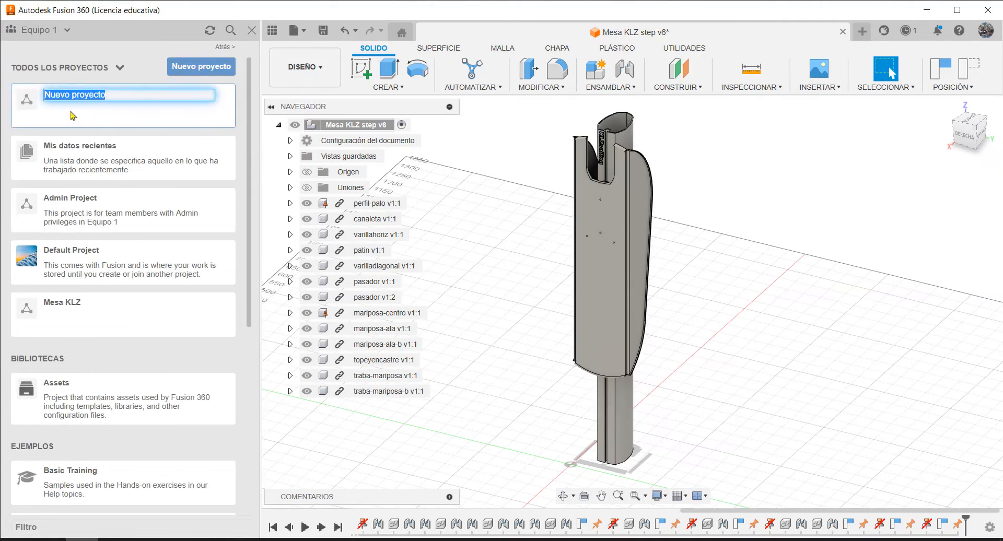
type("KLZ Ensamble")
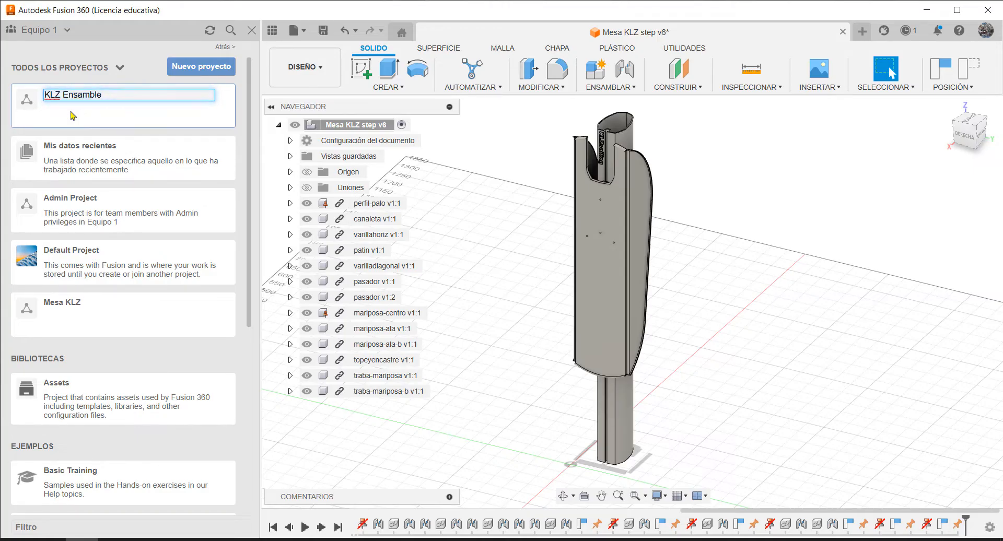
type(" 2")
key("Return")
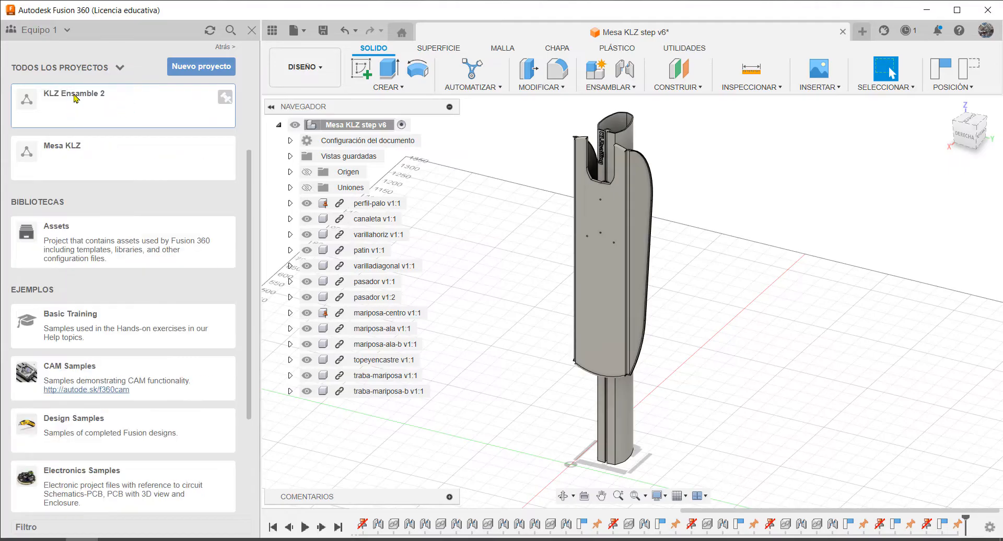
left_click(76, 99)
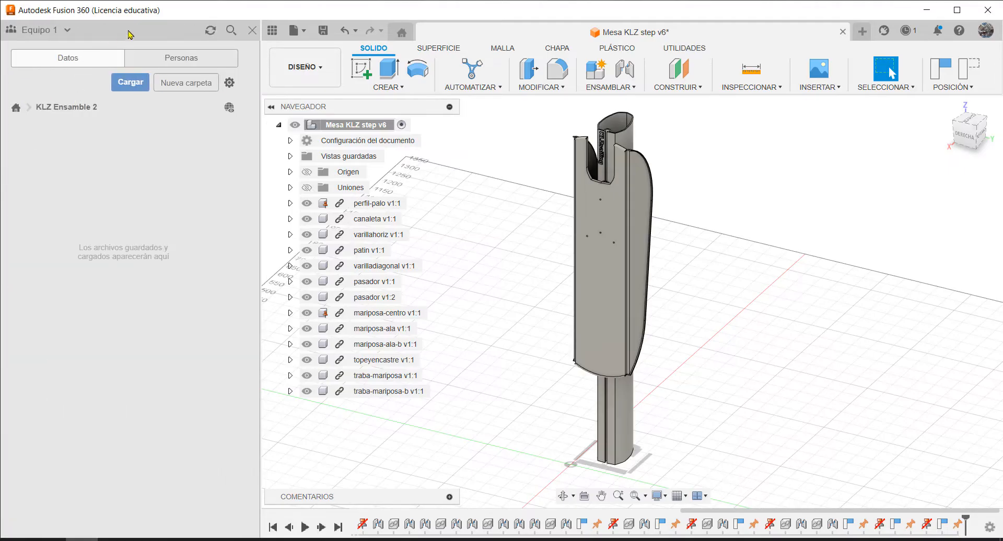
Upload all the STEP part files, from canaleta.STEP through varillahoriz.STEP, to the KLZ Ensamble 2 project
left_click(128, 84)
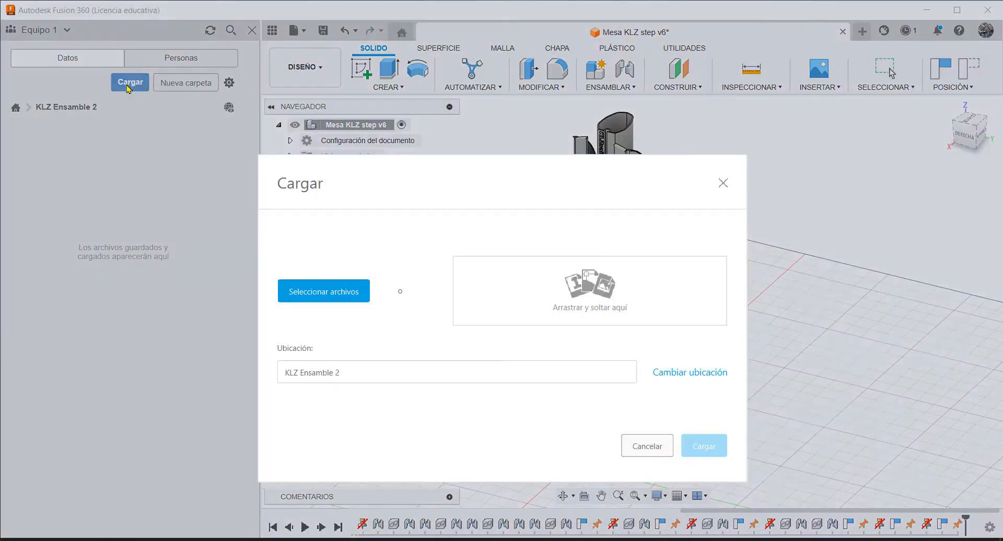
left_click(319, 292)
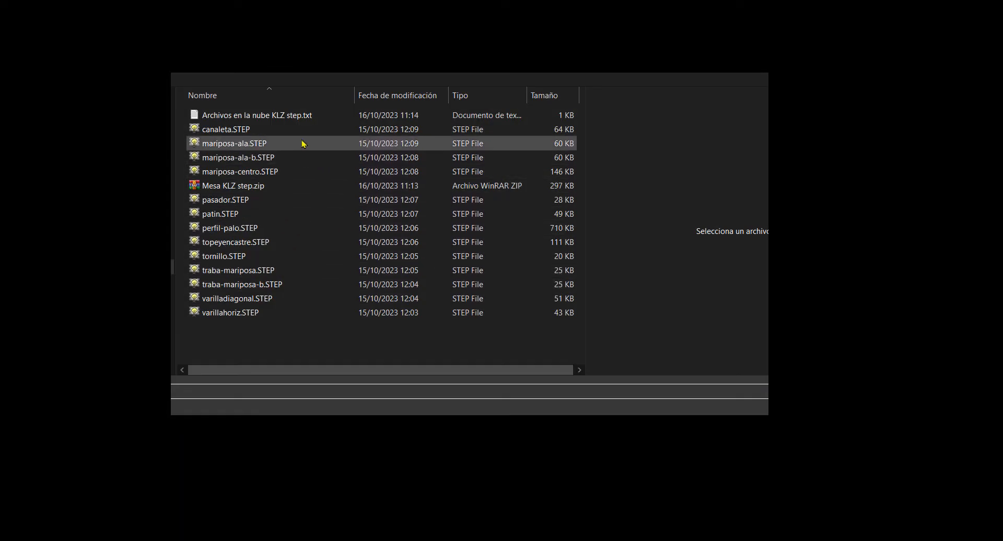
left_click(469, 97)
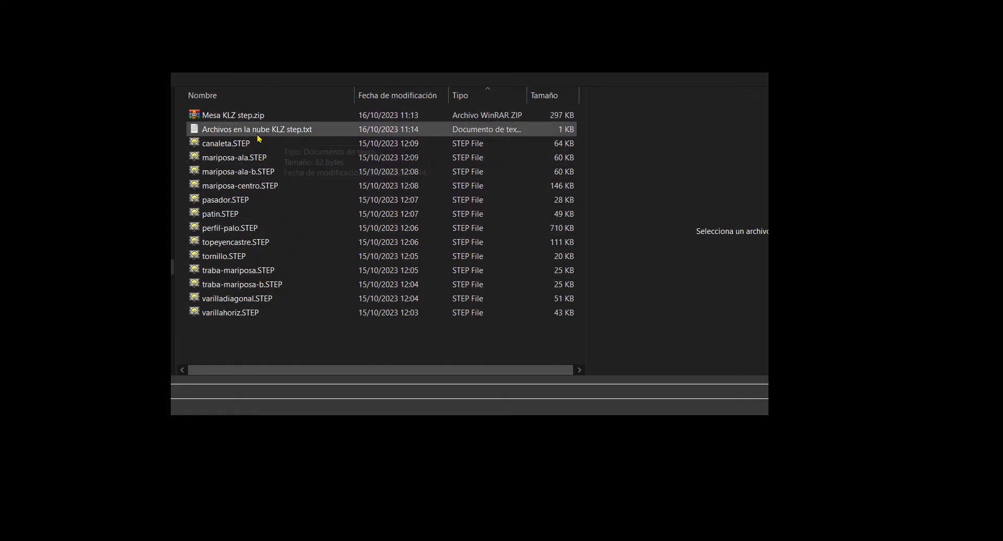
left_click(241, 143)
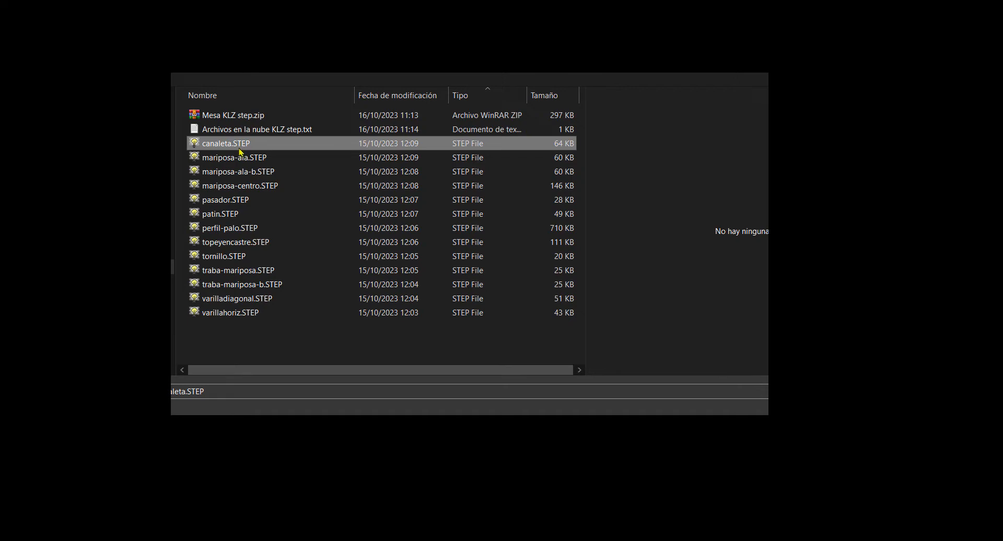
left_click(233, 314, "shift")
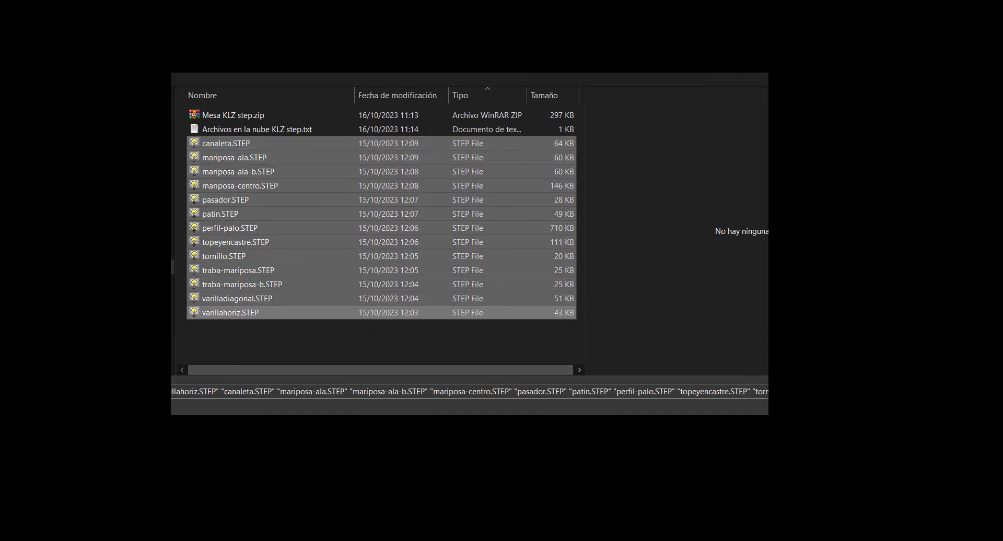
key("Return")
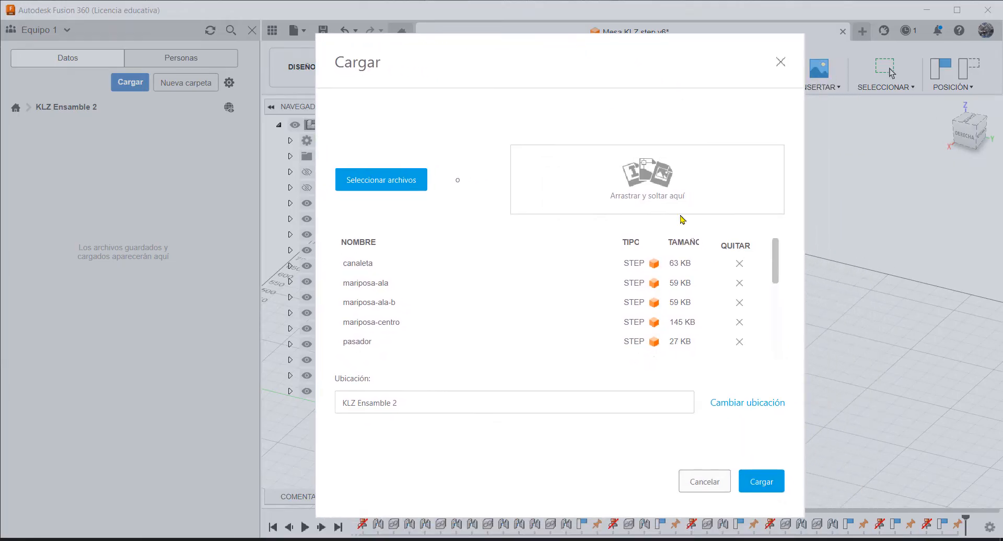
left_click(769, 486)
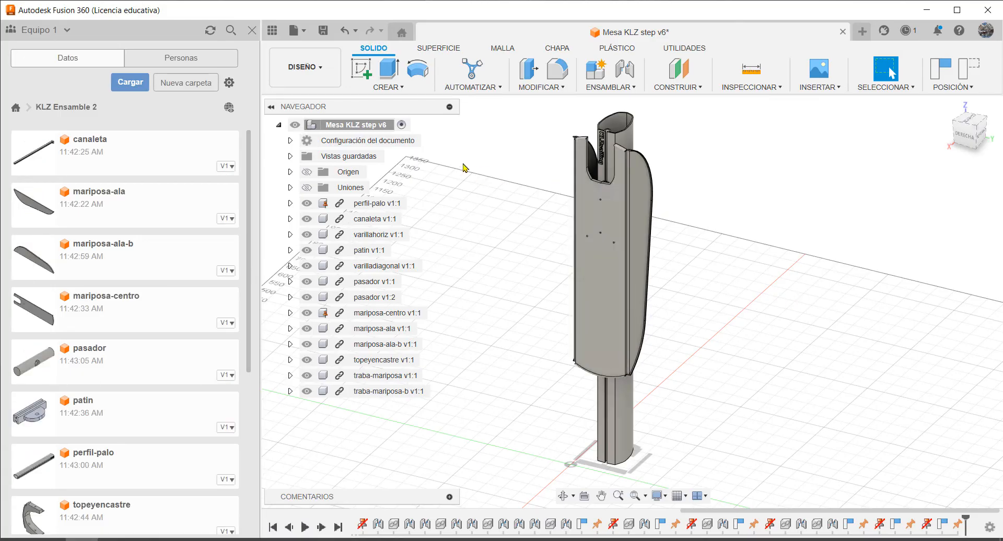
Create a new design and save it as "KLZ Ensamble 2" in the KLZ Ensamble 2 project
left_click(305, 32)
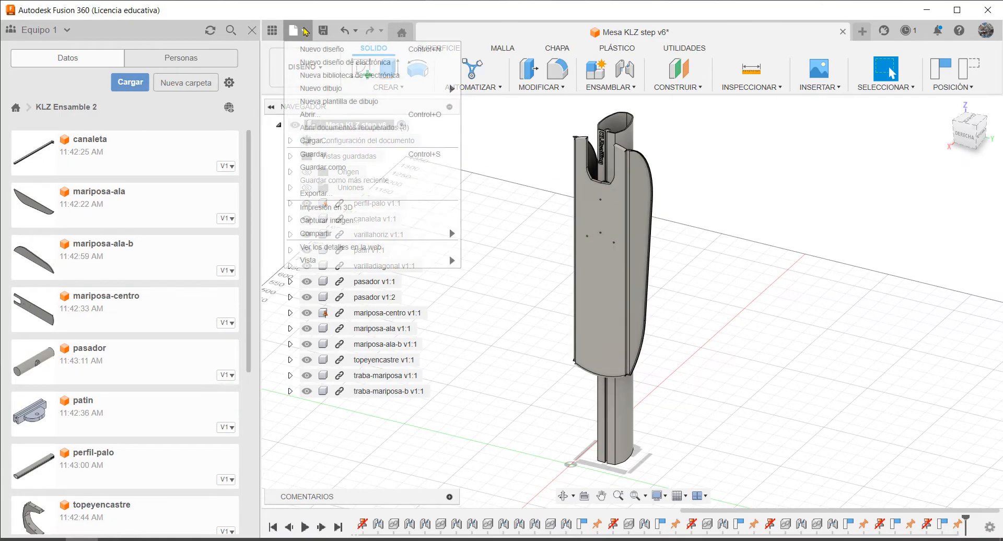
left_click(333, 49)
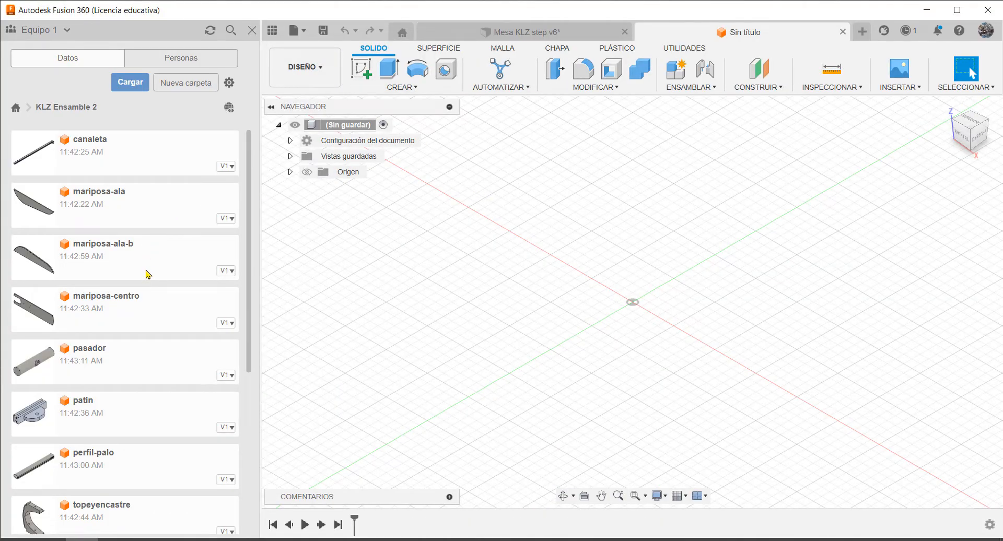
scroll(148, 334, "down", 3)
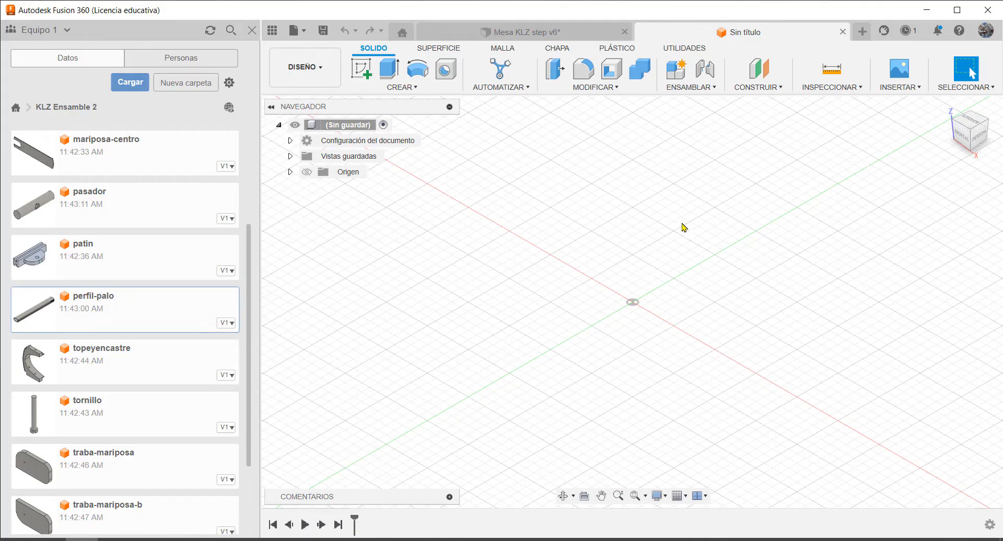
left_click(323, 31)
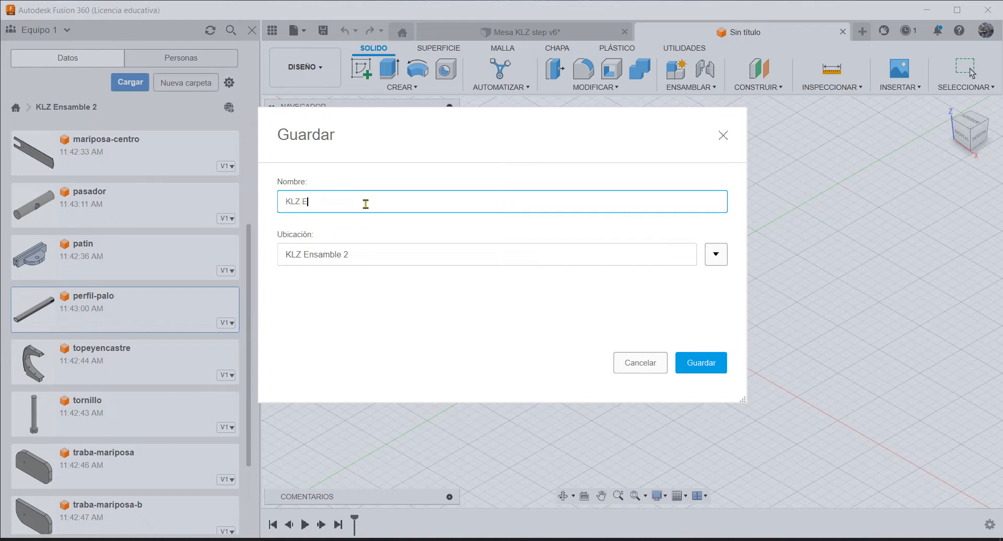
left_click(711, 365)
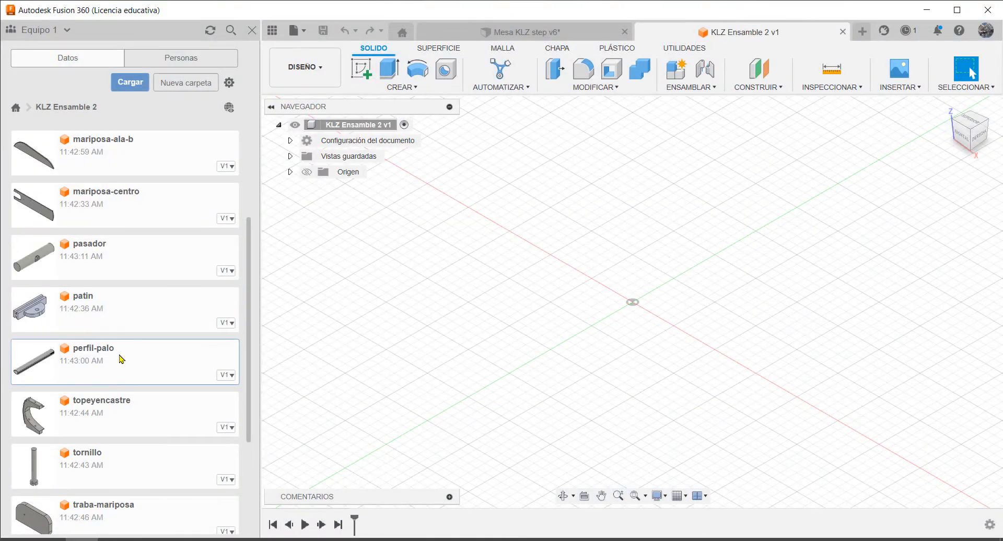
Insert perfil-palo into the current design and rotate it 90 degrees about X so it stands upright
scroll(130, 347, "down", 4)
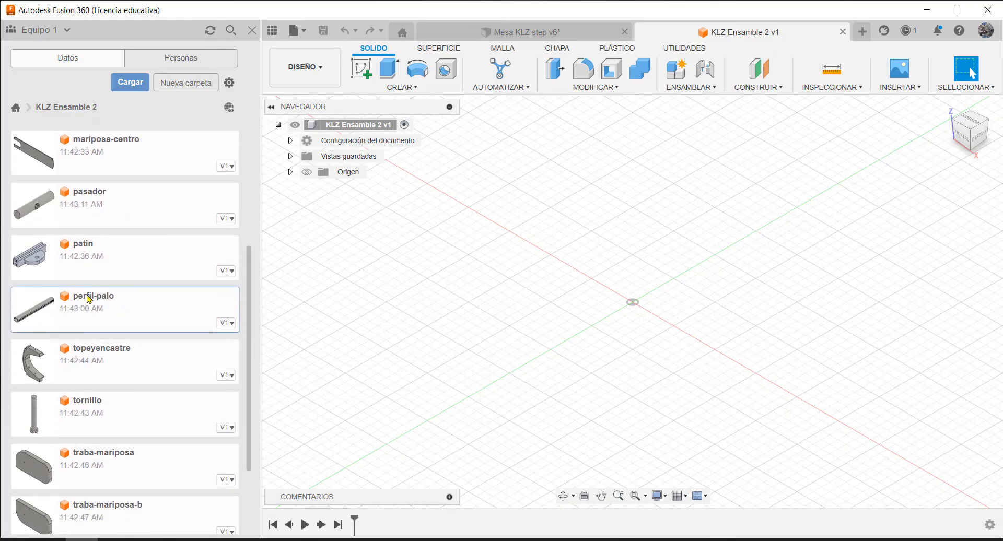
right_click(107, 299)
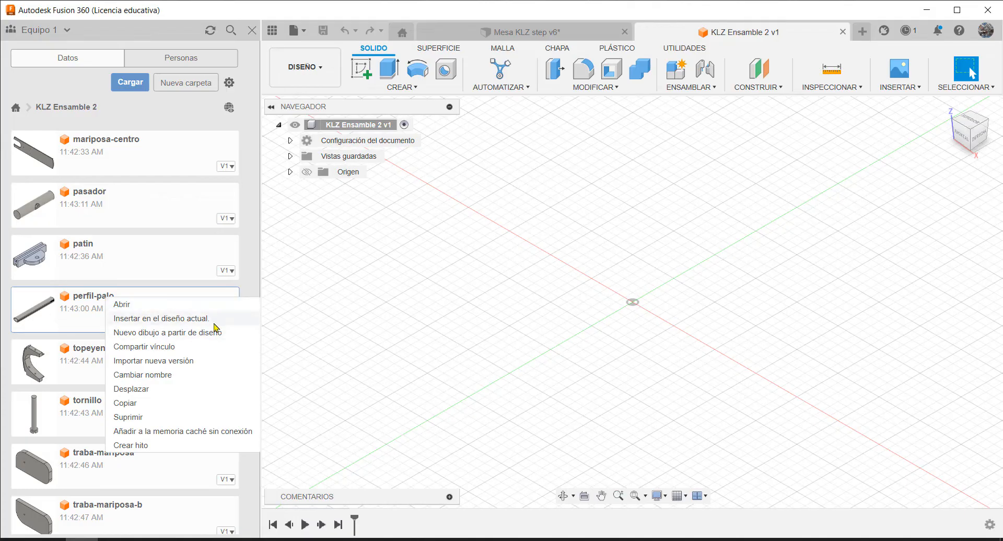
left_click(160, 318)
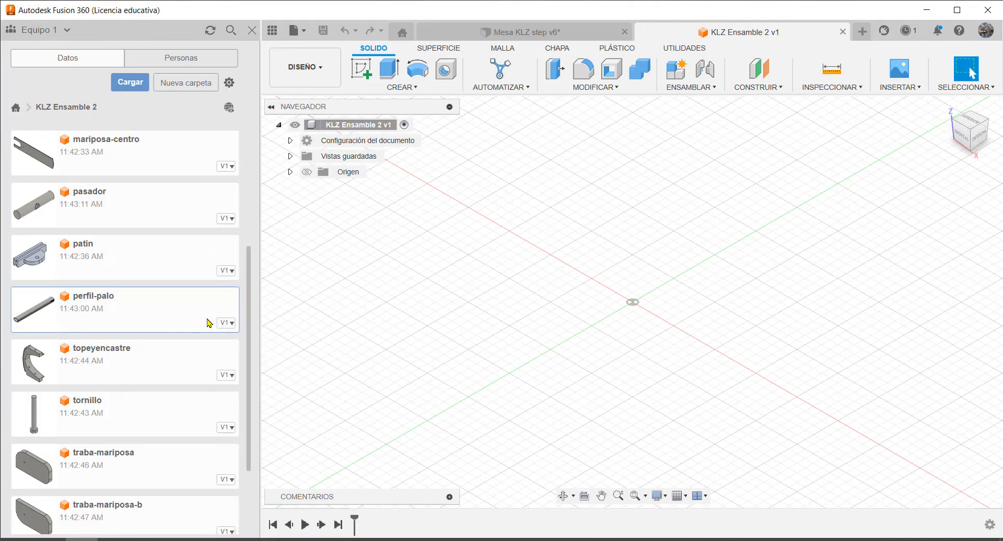
scroll(554, 347, "down", 4)
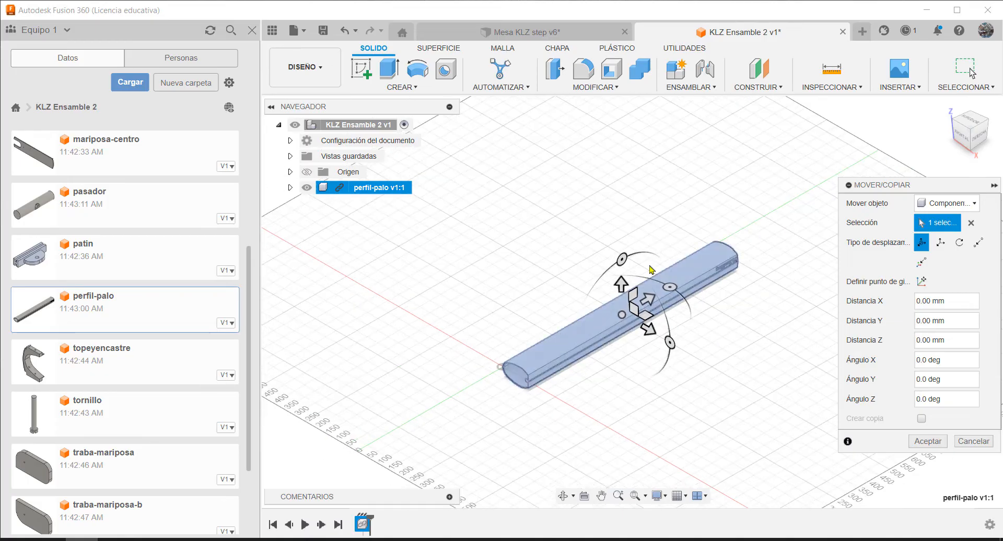
left_click_drag(622, 259, 563, 349)
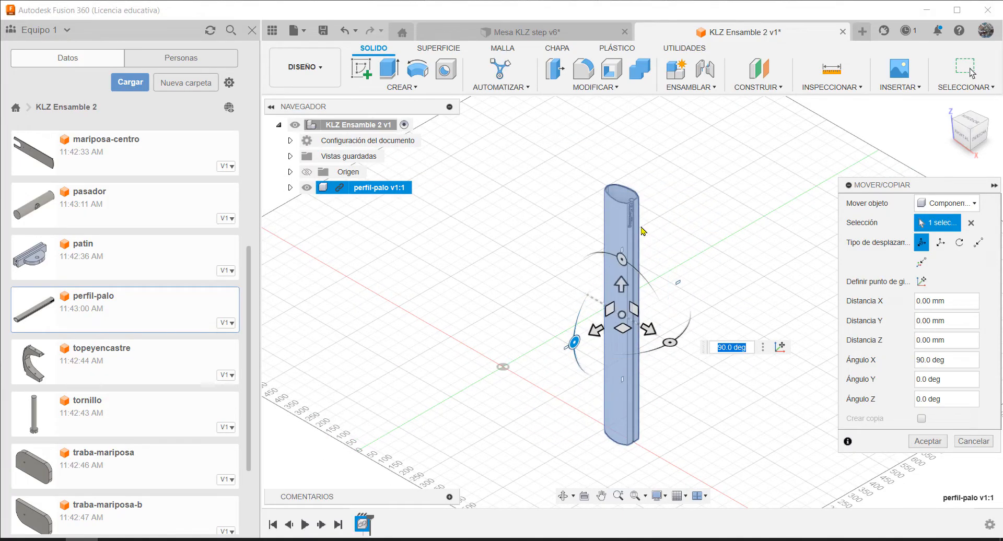
Raise the upright perfil-palo 500 mm so its base rests on the ground plane, working from the right-side view
left_click(978, 137)
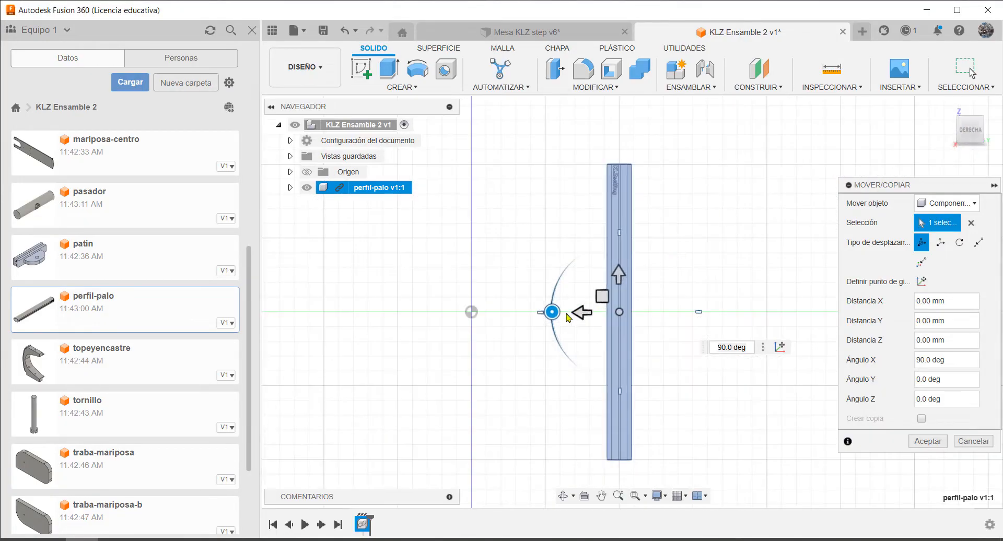
left_click_drag(618, 273, 619, 182)
scroll(536, 375, "up", 2)
scroll(540, 422, "down", 2)
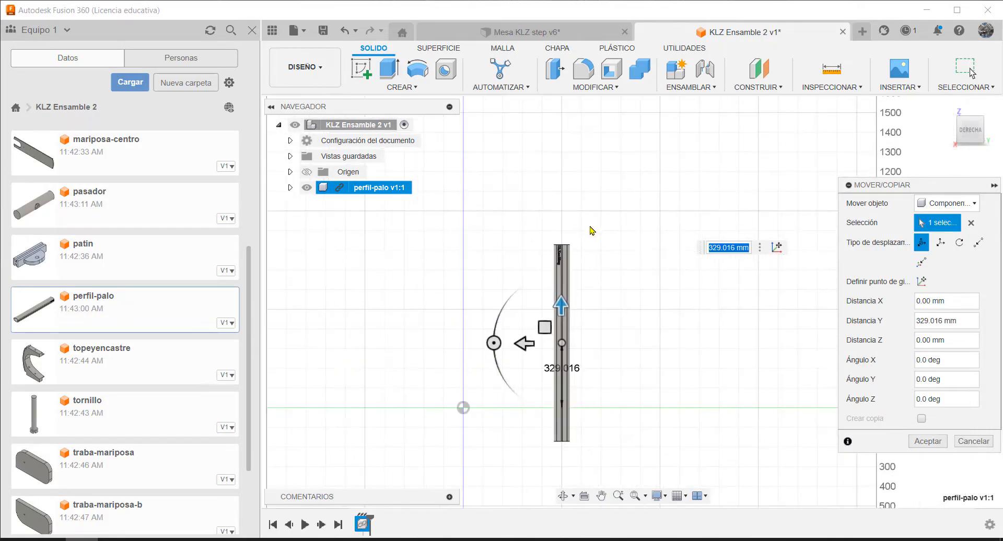
left_click_drag(562, 302, 563, 268)
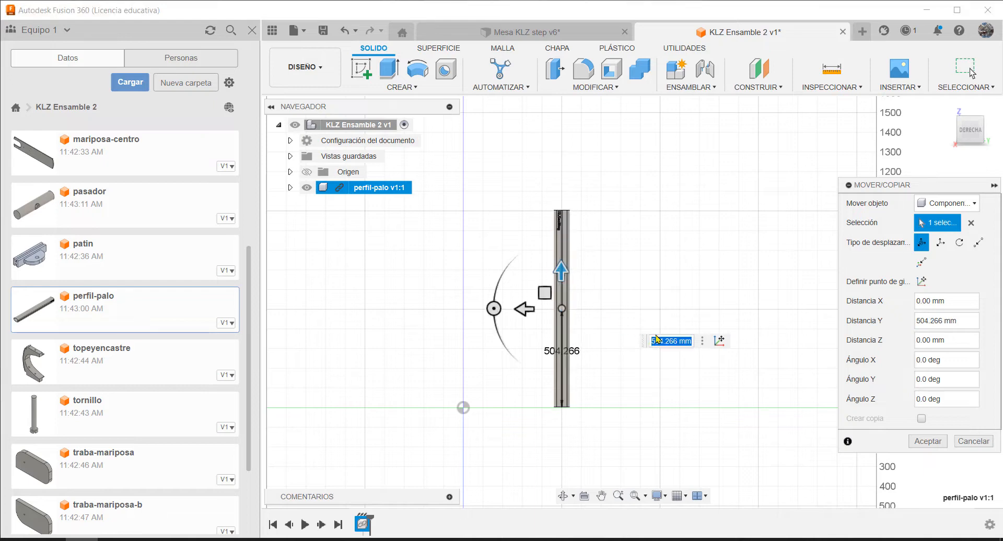
type("500")
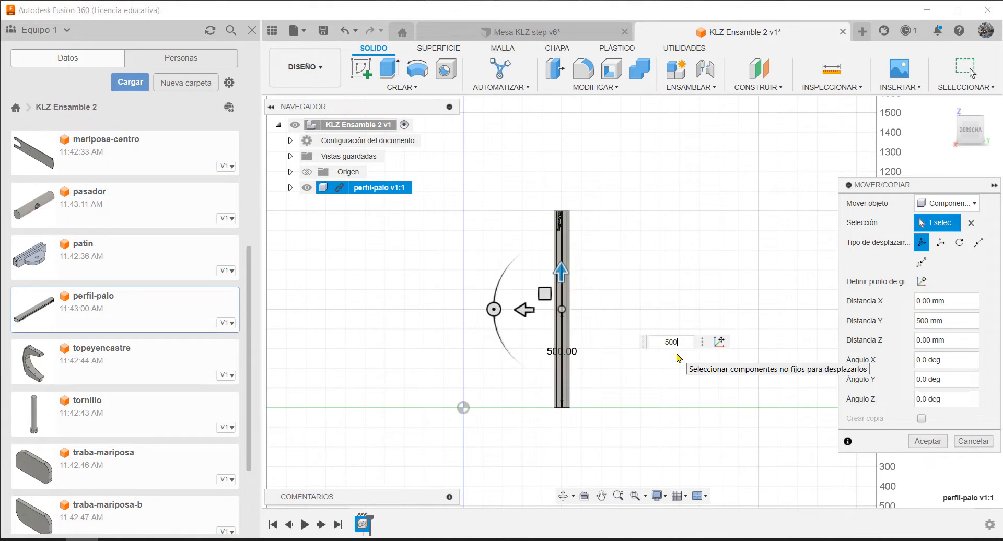
key("Return")
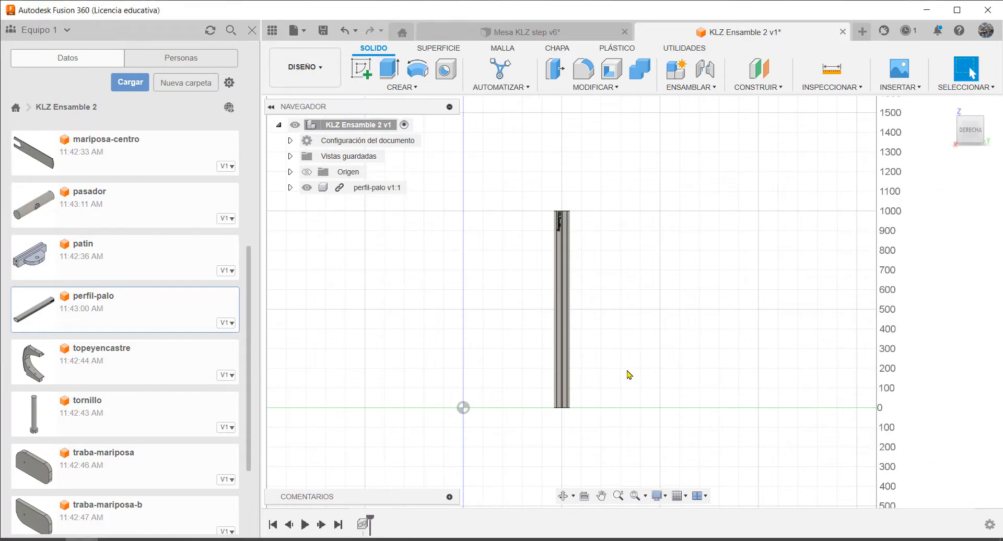
Move the perfil-palo post horizontally close to the origin, including a shift of about -190 mm along X
scroll(593, 390, "down", 2)
middle_click_drag(674, 216, 669, 259)
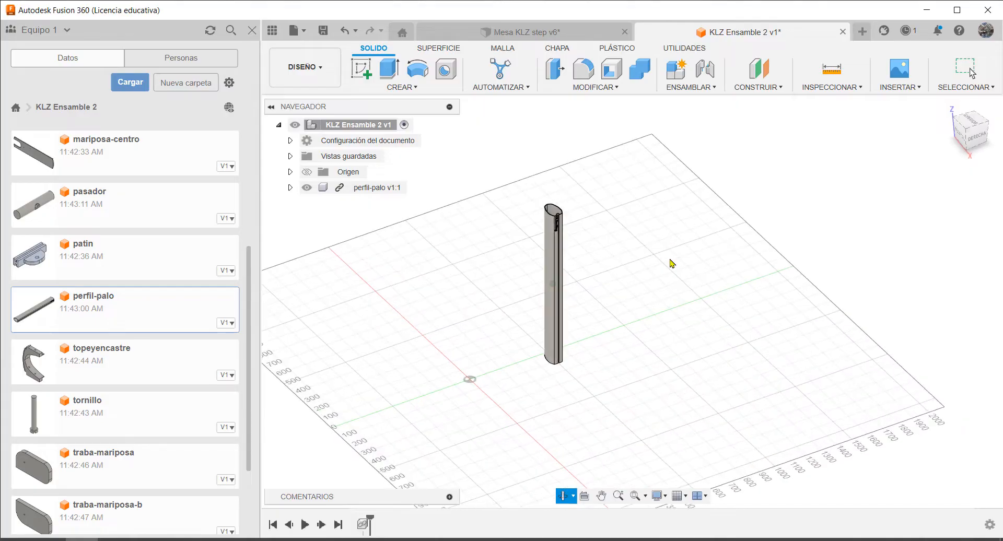
scroll(686, 263, "down", 3)
scroll(660, 284, "up", 2)
scroll(598, 306, "up", 3)
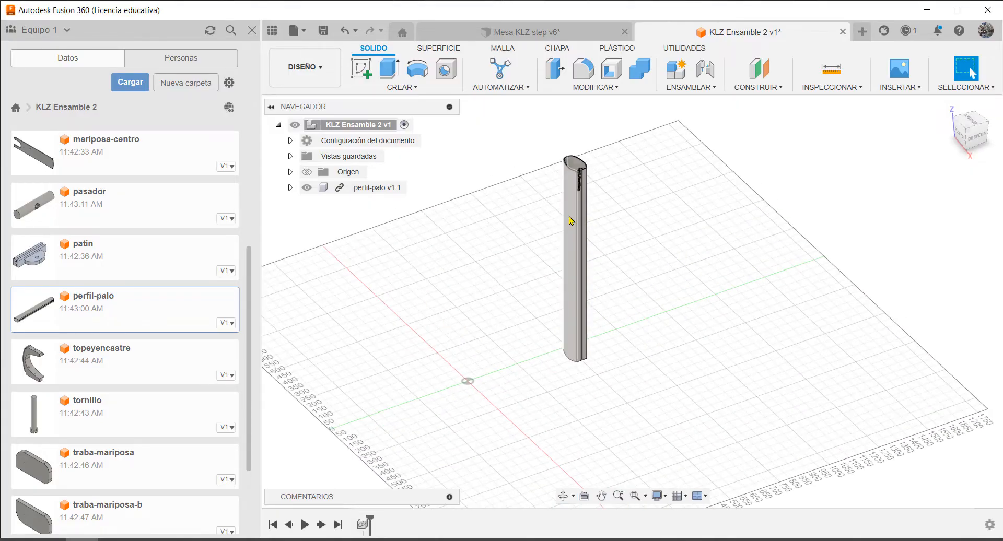
left_click(571, 221)
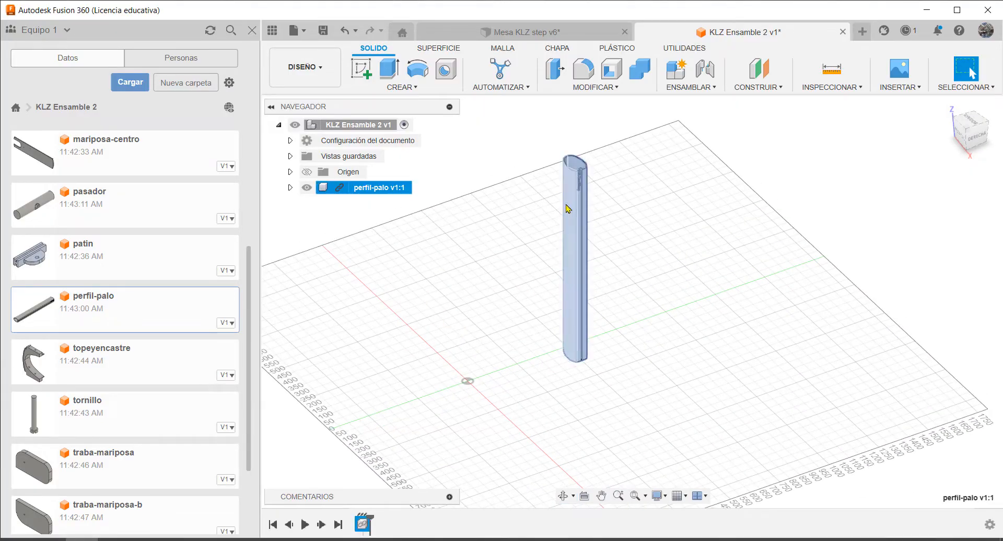
key("m")
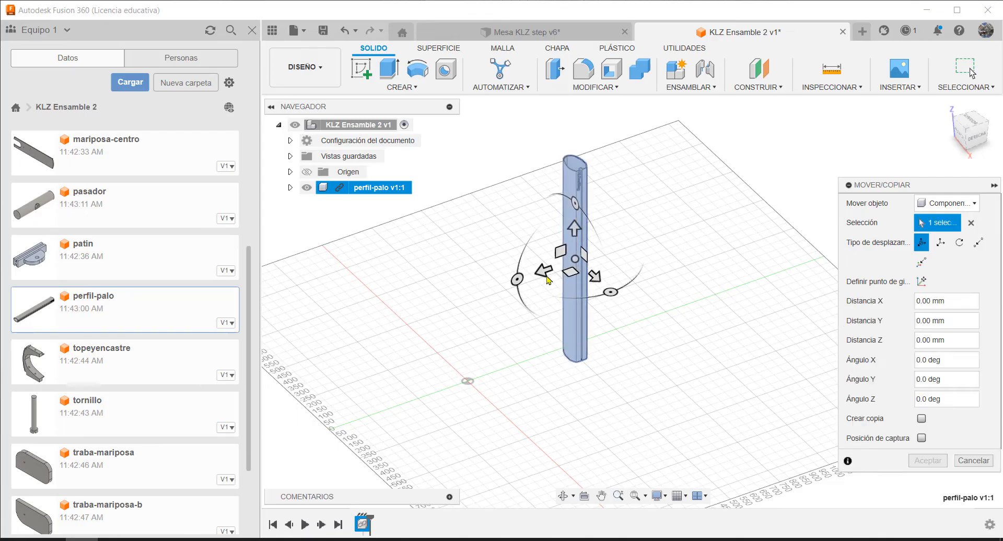
left_click_drag(545, 269, 532, 272)
mouse_move(489, 285)
left_mouse_down()
mouse_move(461, 292)
mouse_move(494, 283)
left_mouse_up()
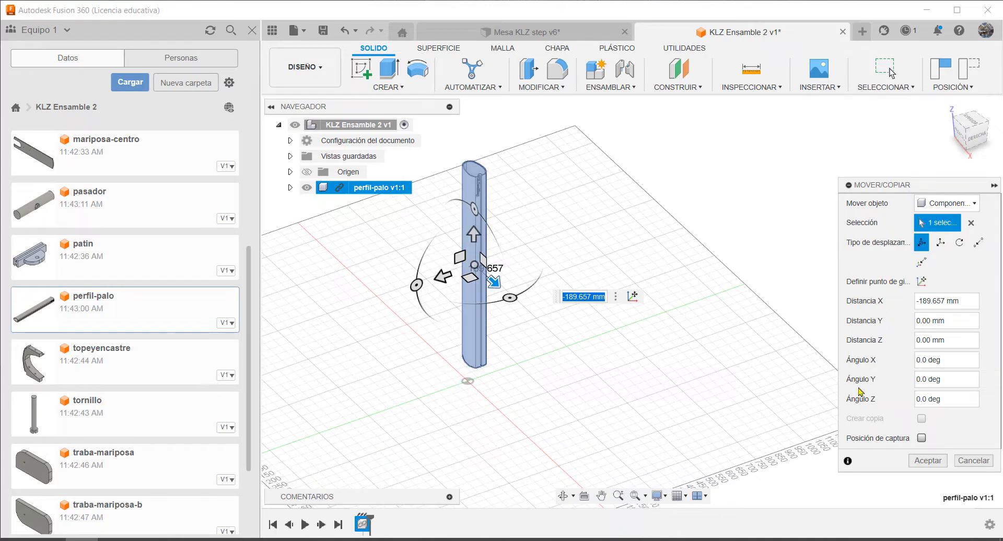
left_click(927, 460)
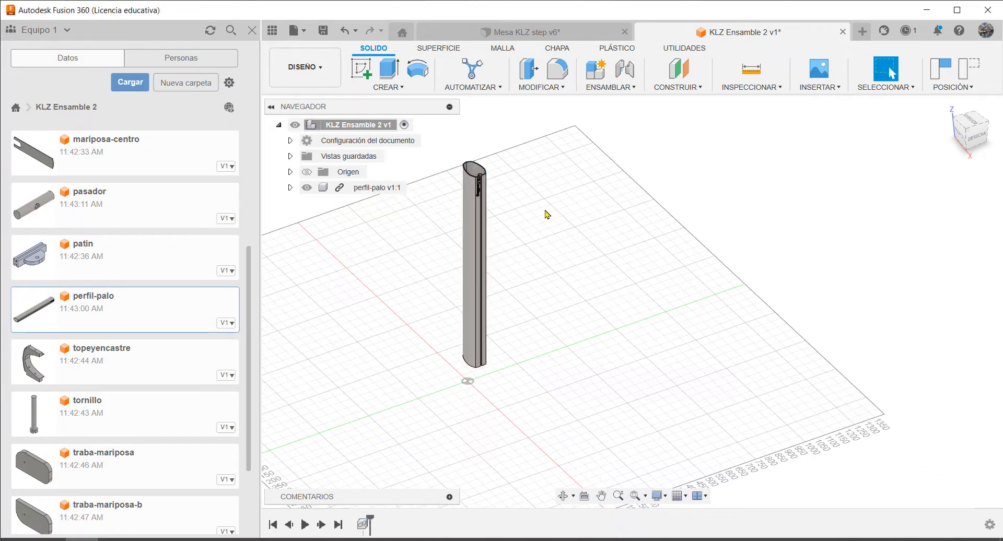
Ground the perfil-palo component, capturing its current position
scroll(609, 261, "down", 2)
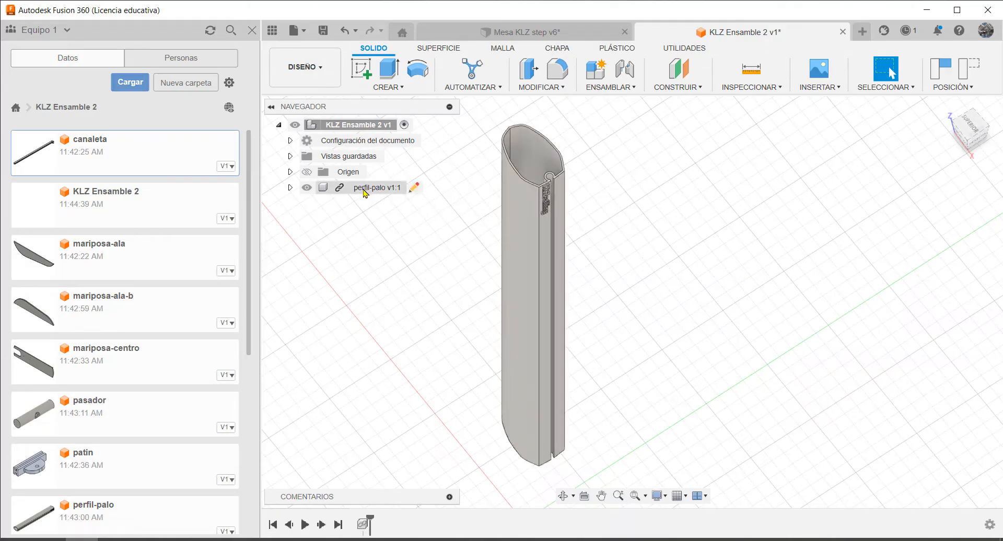
right_click(365, 192)
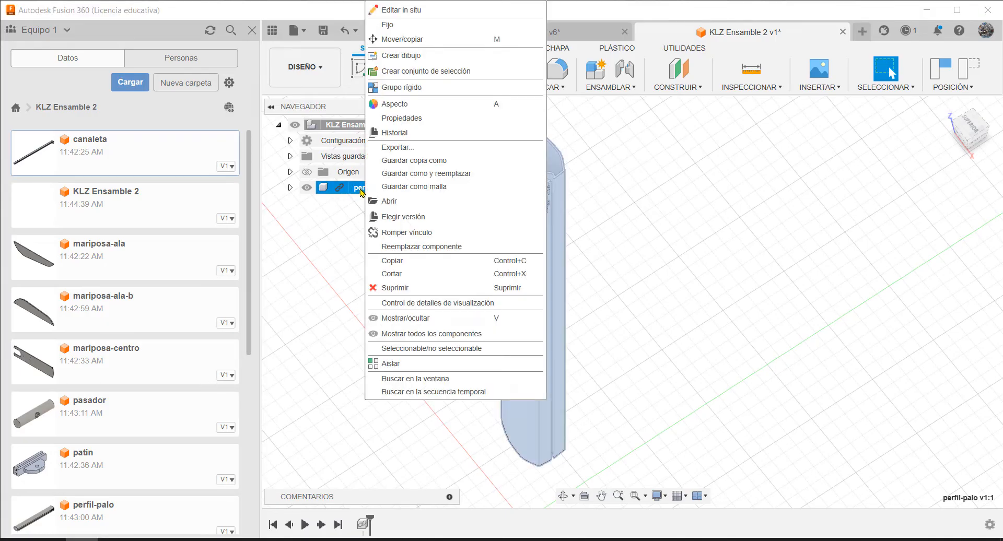
left_click(408, 26)
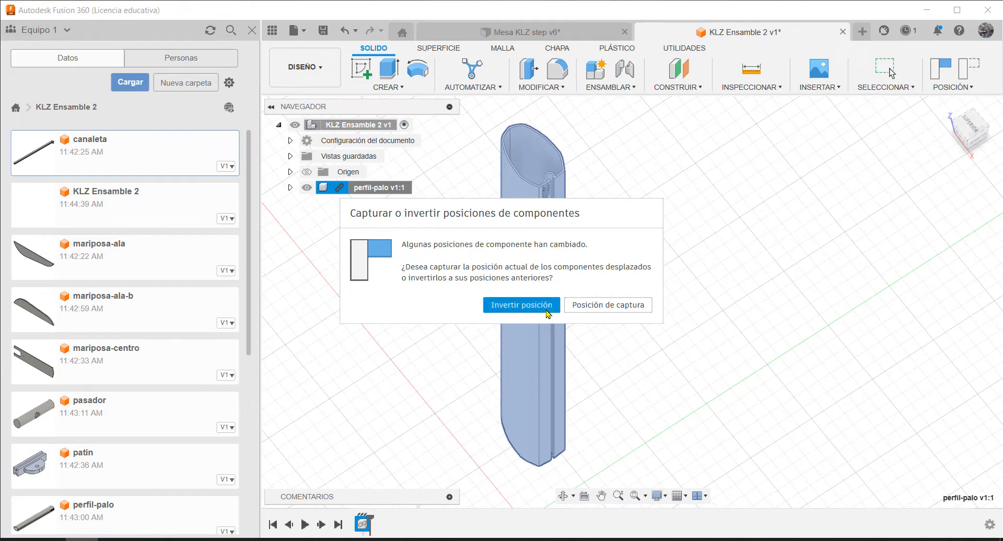
left_click(609, 307)
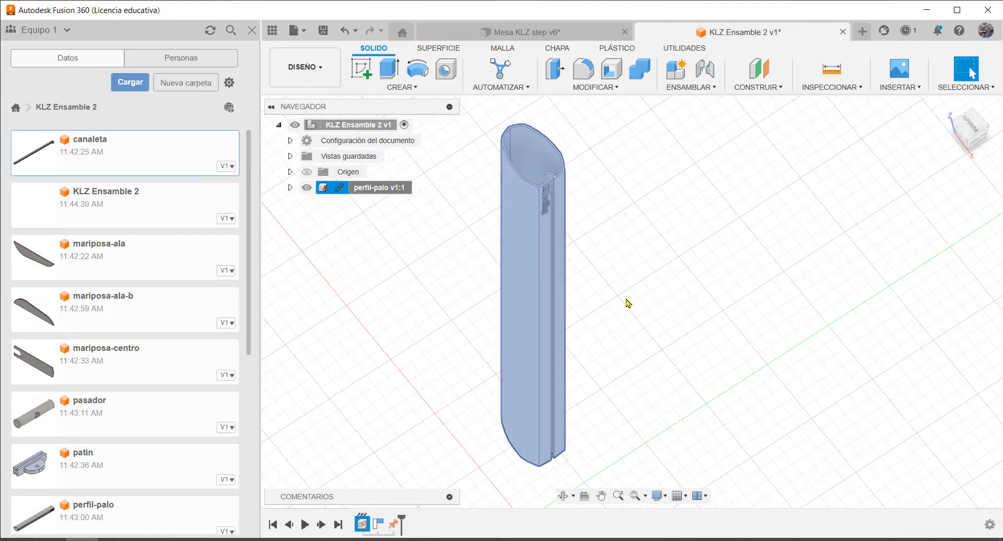
left_click(646, 255)
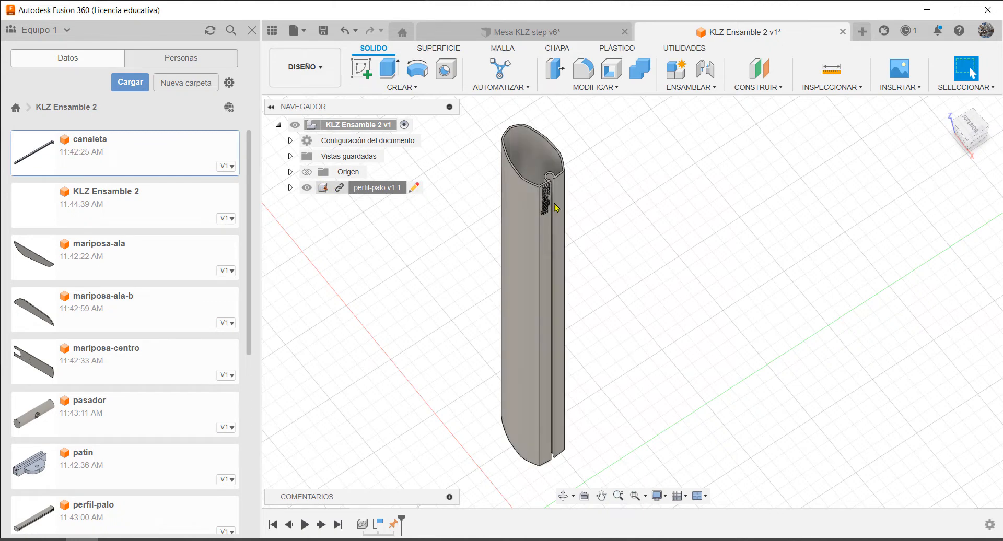
Insert the canaleta part into the current design
scroll(681, 261, "down", 3)
scroll(679, 339, "up", 2)
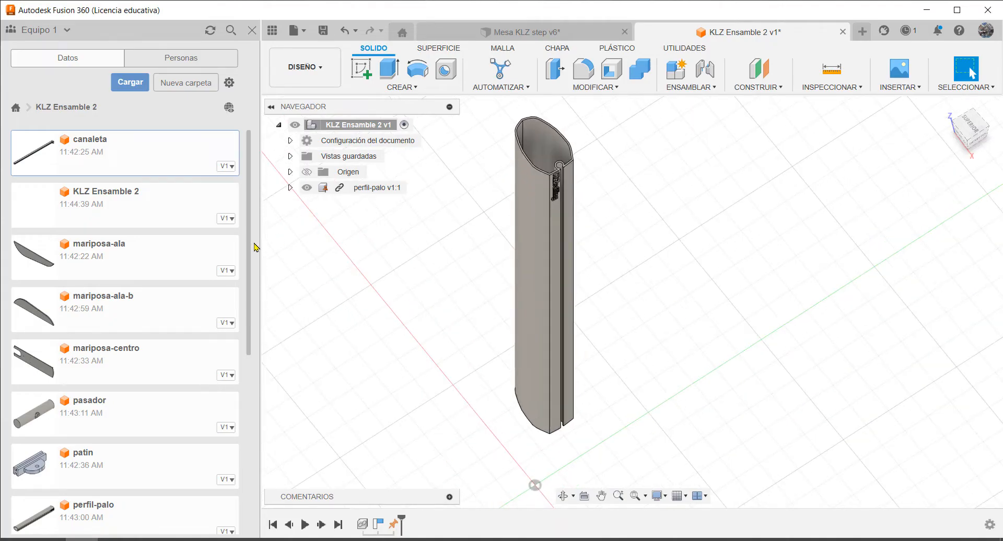
scroll(250, 210, "down", 1)
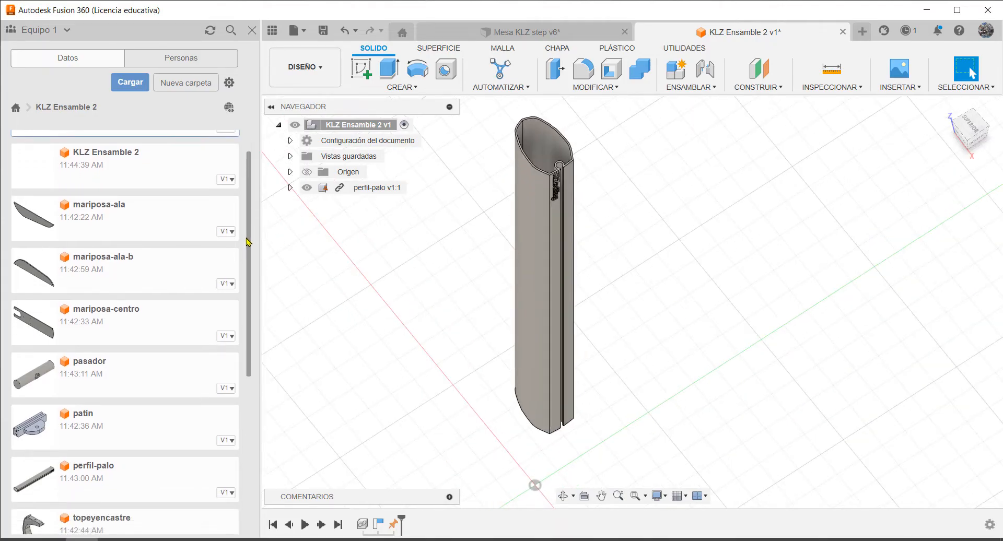
scroll(145, 132, "up", 1)
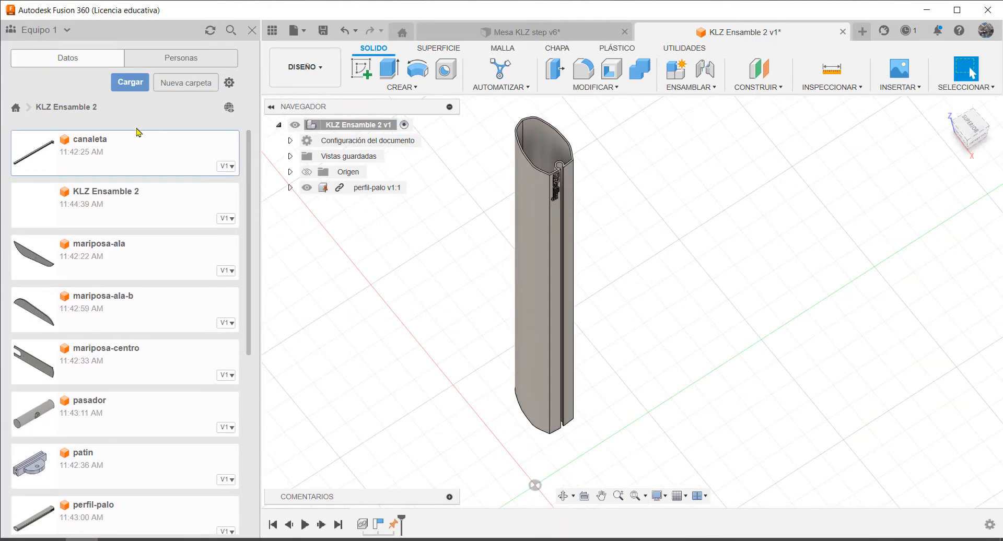
right_click(96, 151)
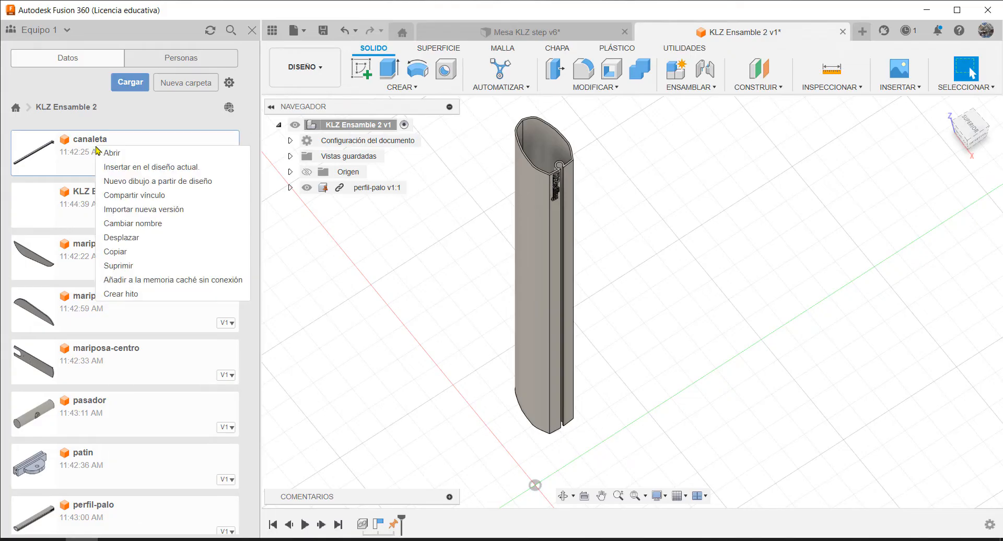
left_click(173, 167)
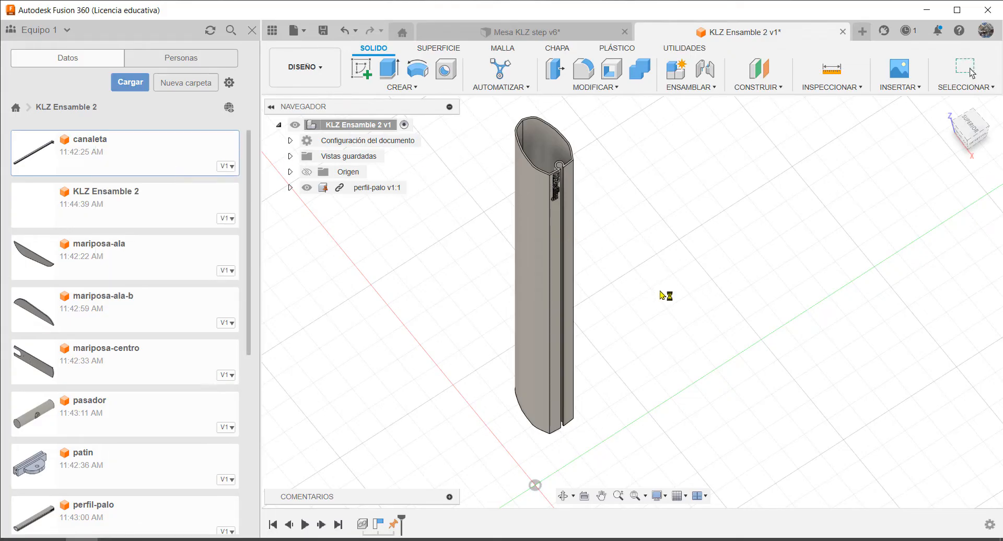
Move the canaleta about 230 mm up to the ground plane and about 53 mm horizontally toward the post, working from the right-side view
middle_click_drag(730, 407, 699, 346, "shift")
left_click_drag(634, 297, 559, 371)
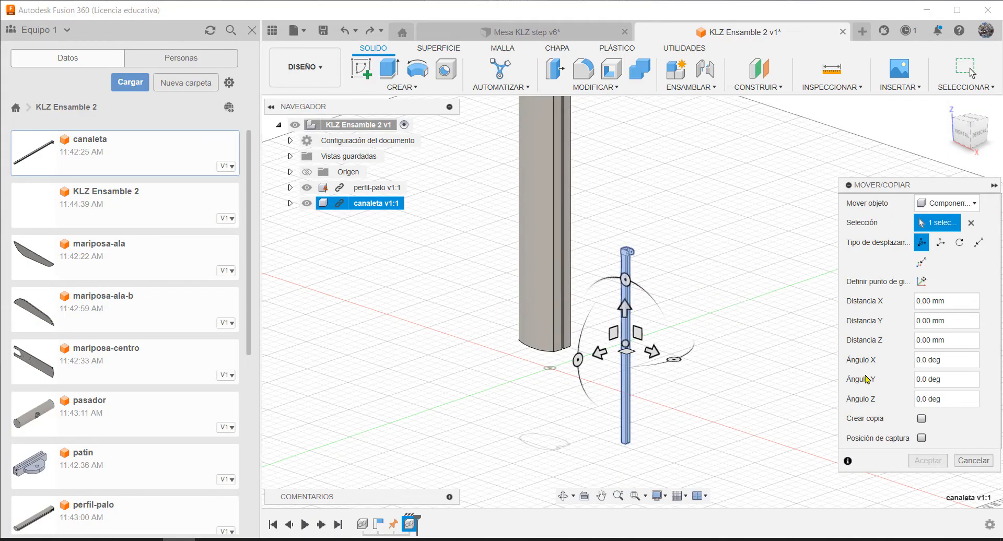
left_click(979, 136)
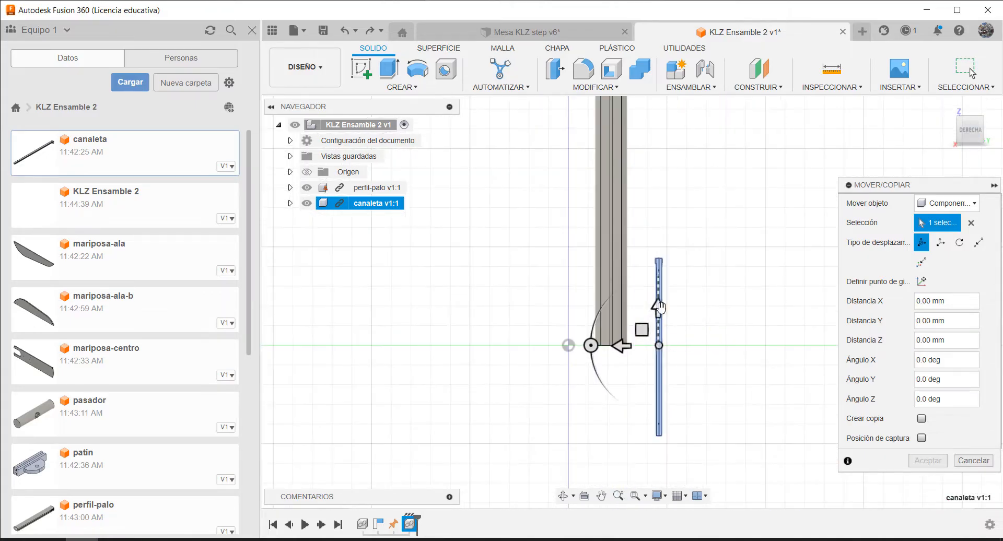
left_click_drag(658, 308, 653, 221)
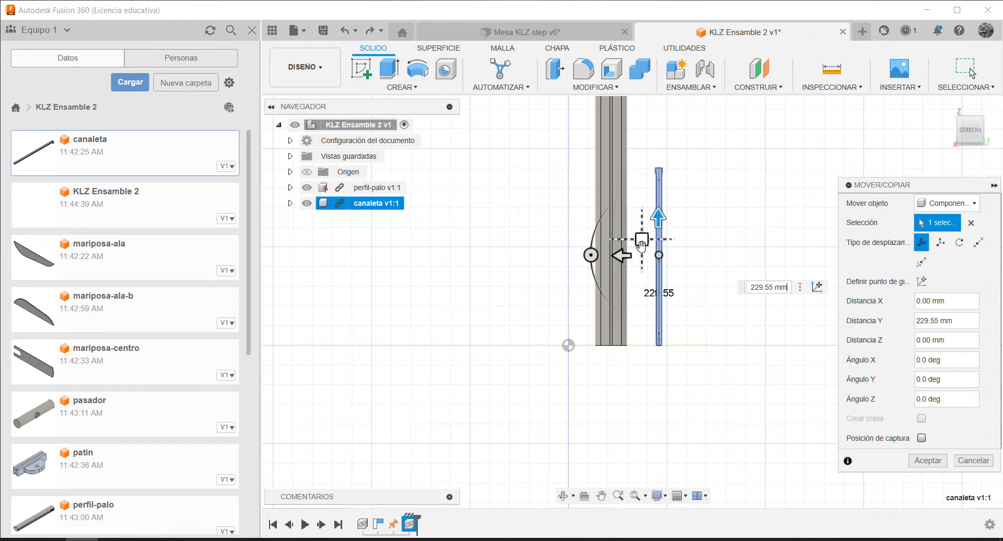
left_click_drag(622, 255, 601, 256)
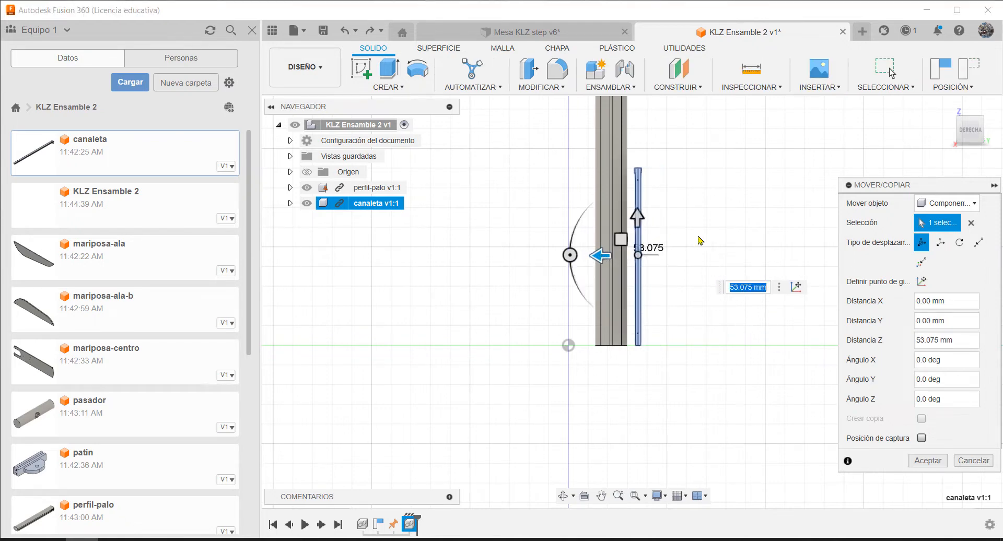
left_click(928, 460)
Start a joint and define the canaleta's origin between its two opposite outer side faces, snapped to the midpoint of the lower back edge
scroll(642, 357, "up", 4)
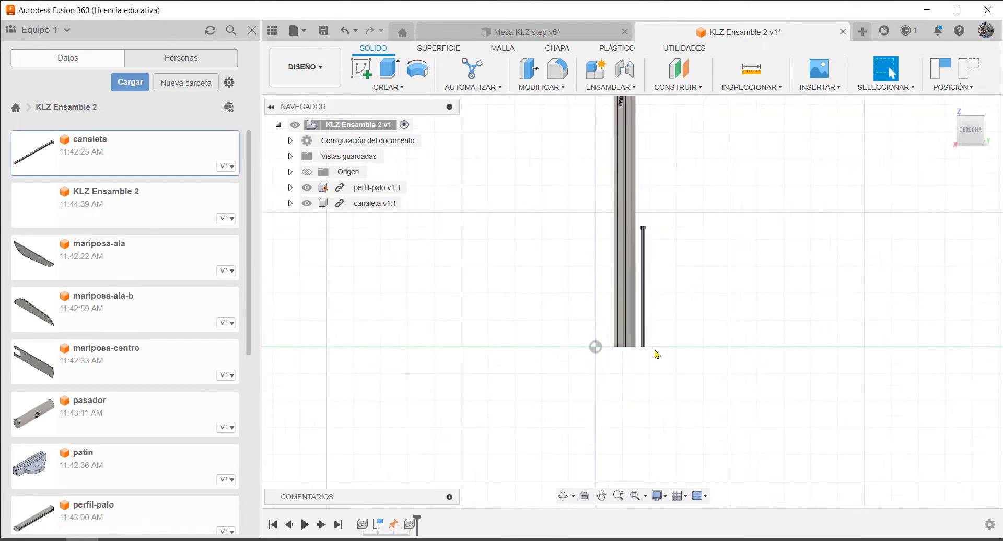
scroll(629, 348, "up", 3)
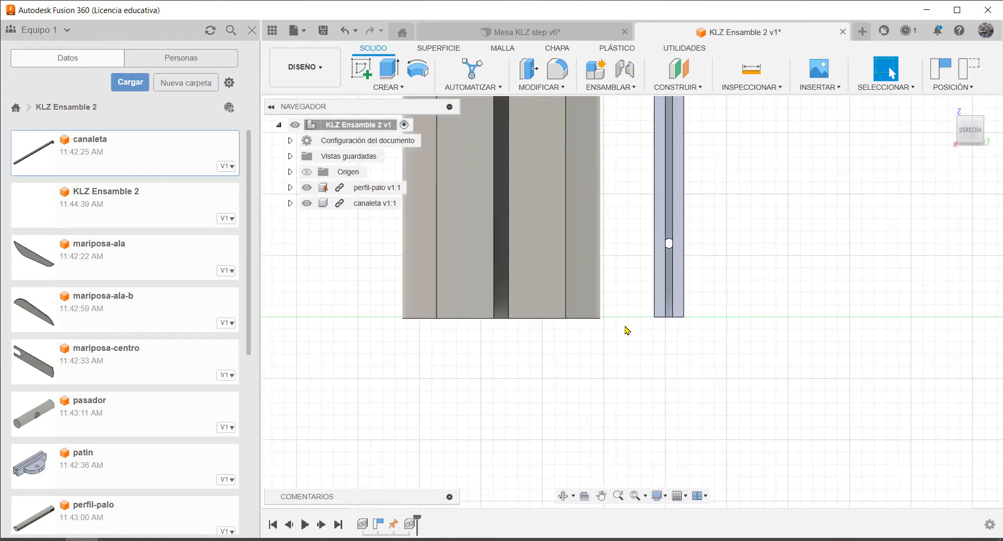
middle_click_drag(627, 330, 659, 298, "shift")
scroll(741, 312, "down", 2)
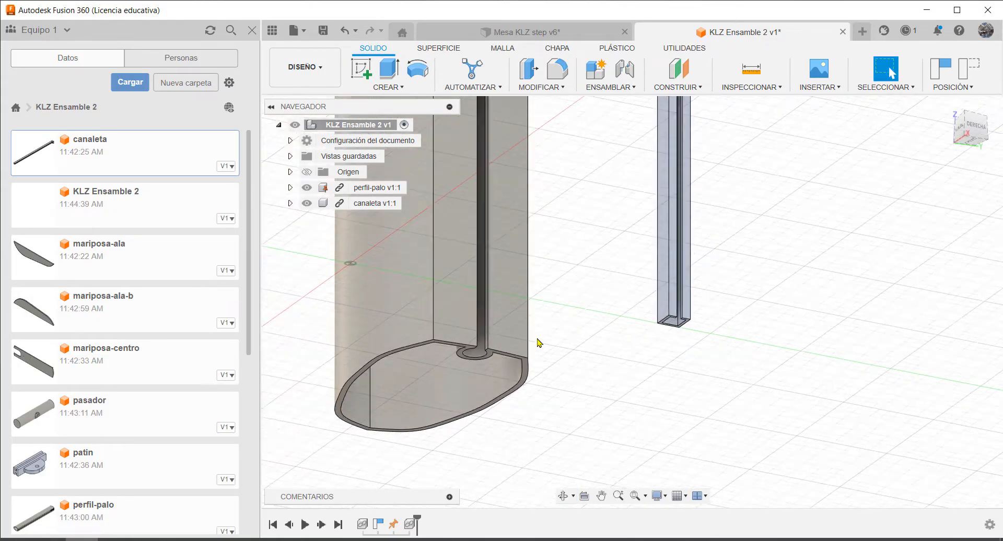
scroll(694, 325, "up", 4)
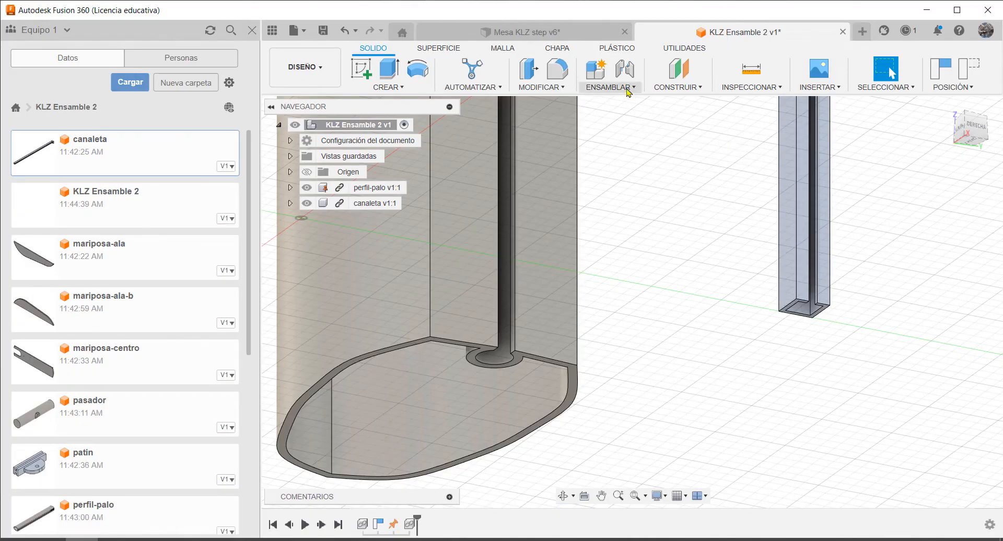
left_click(633, 90)
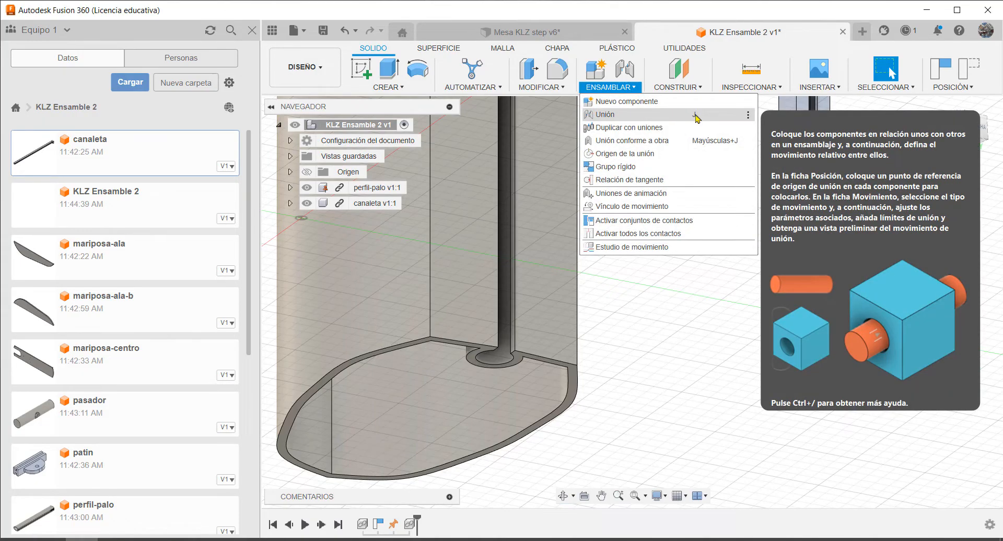
left_click(606, 115)
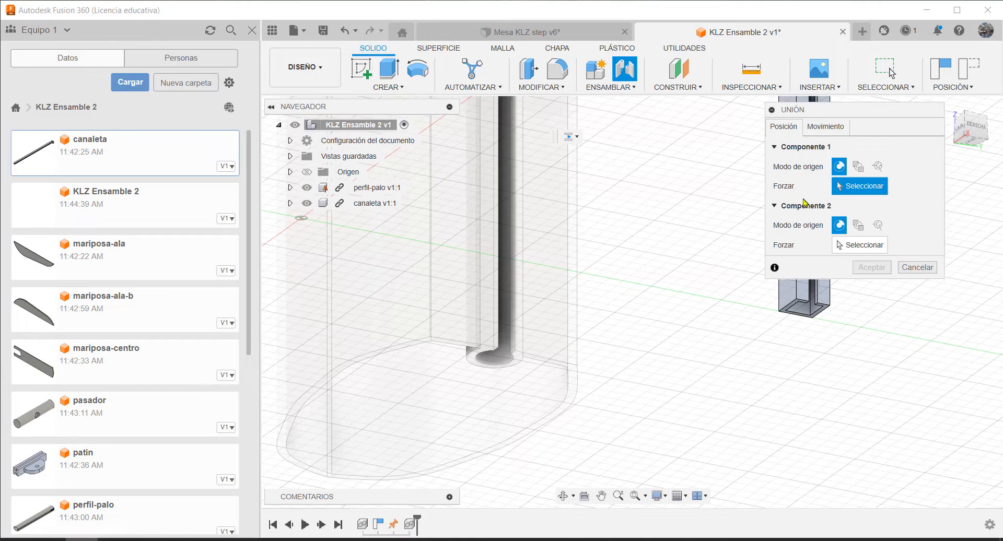
left_click_drag(845, 112, 922, 217)
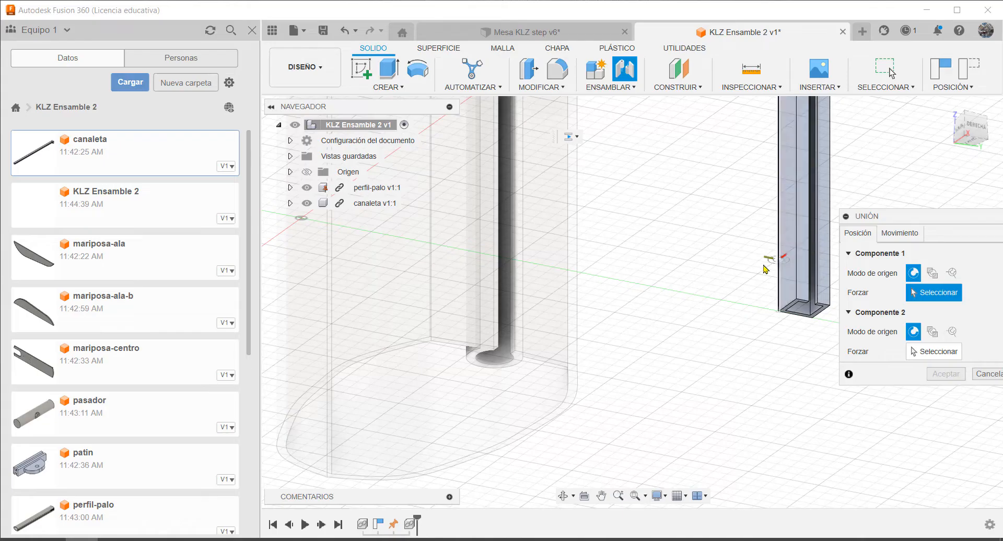
scroll(773, 260, "down", 3)
scroll(815, 243, "up", 4)
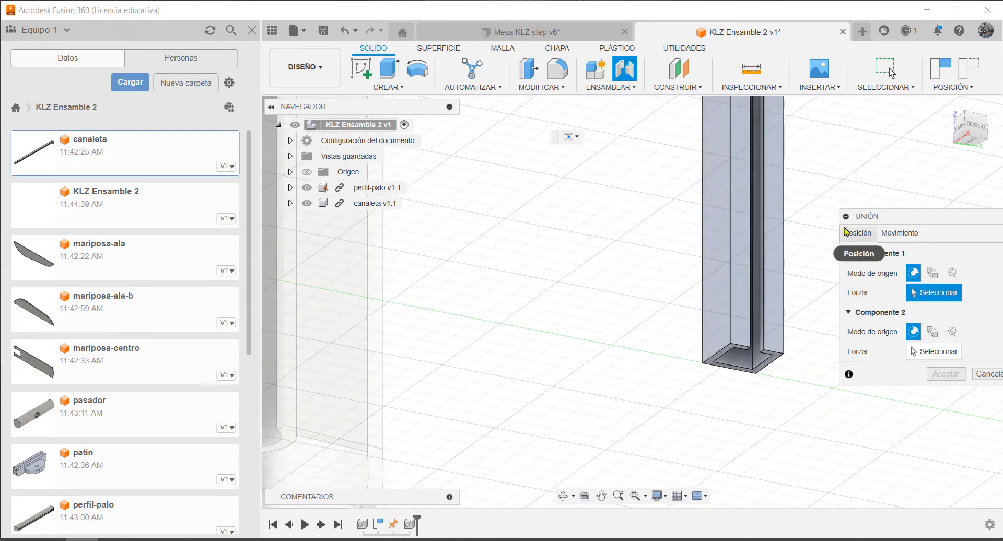
left_click_drag(900, 218, 864, 187)
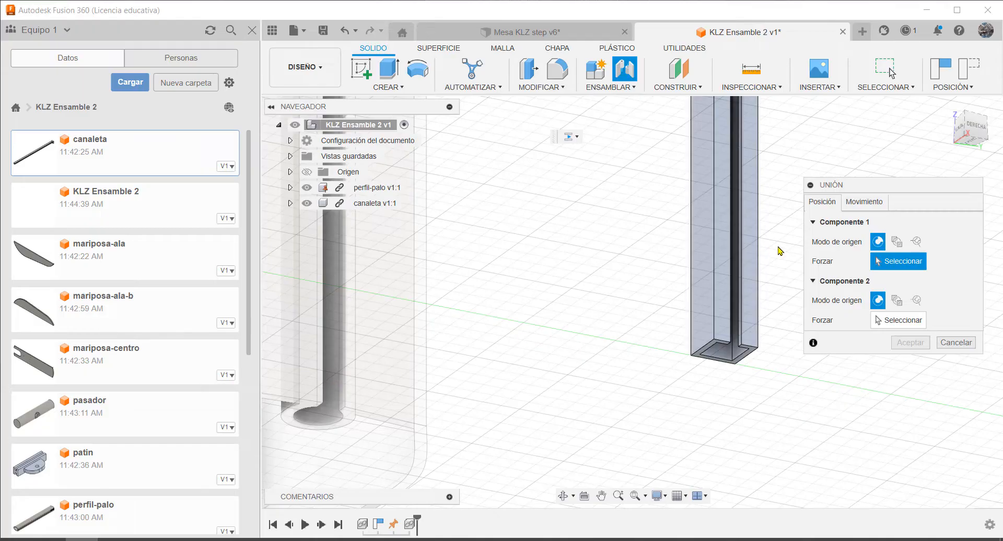
left_click(897, 242)
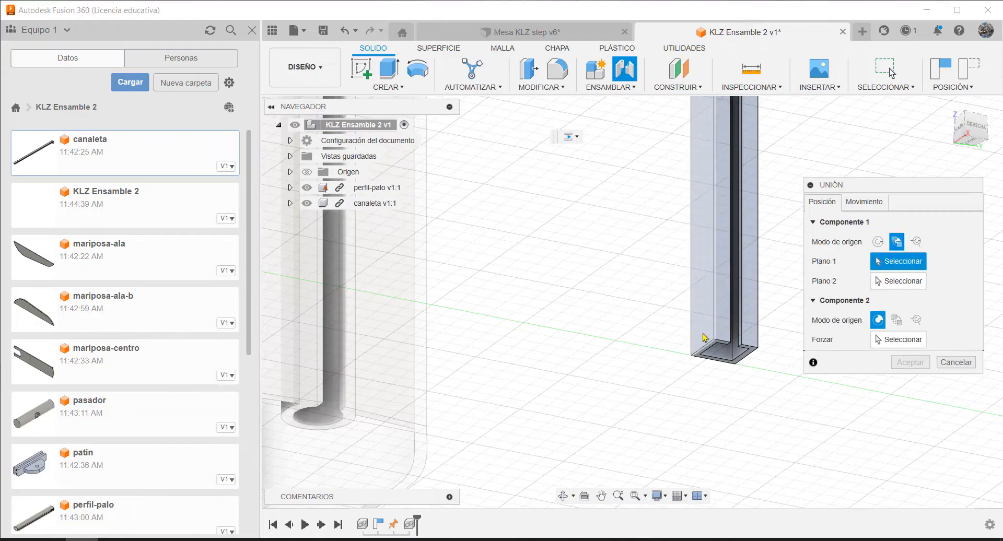
left_click(704, 337)
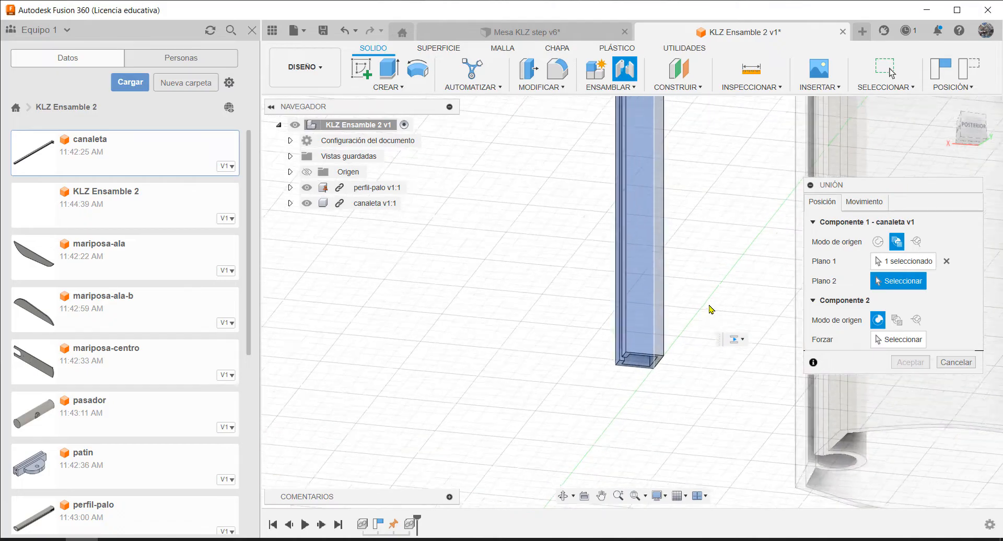
left_click(584, 334)
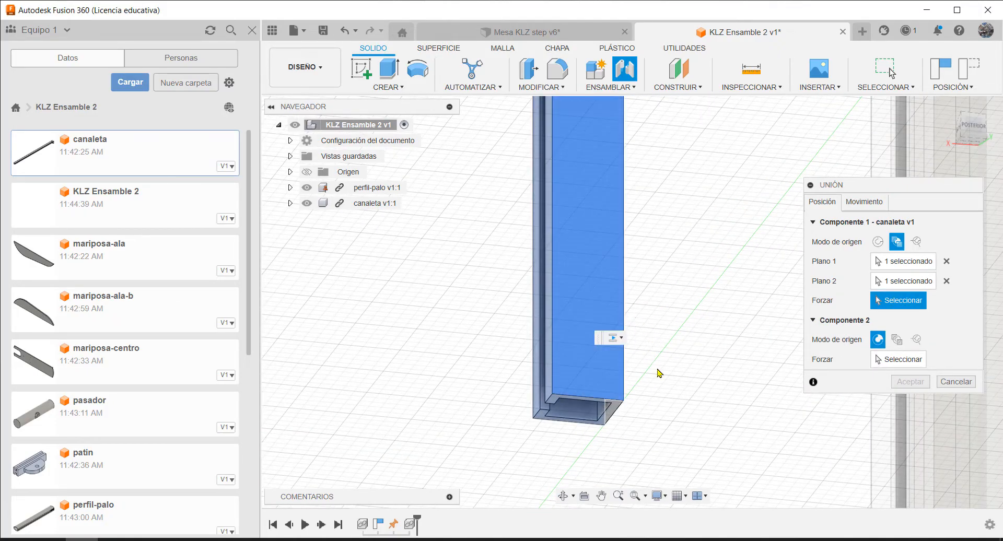
scroll(615, 429, "up", 5)
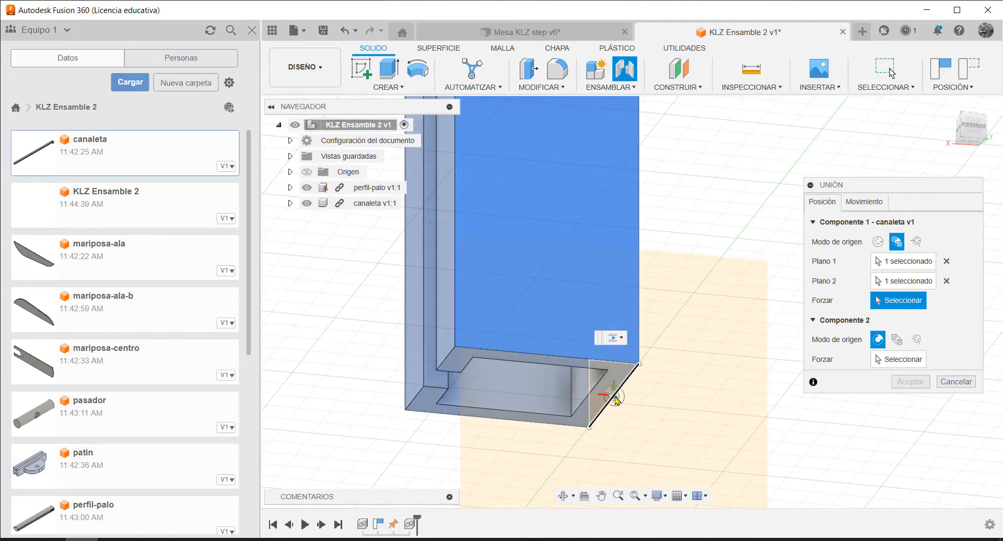
left_click(617, 400)
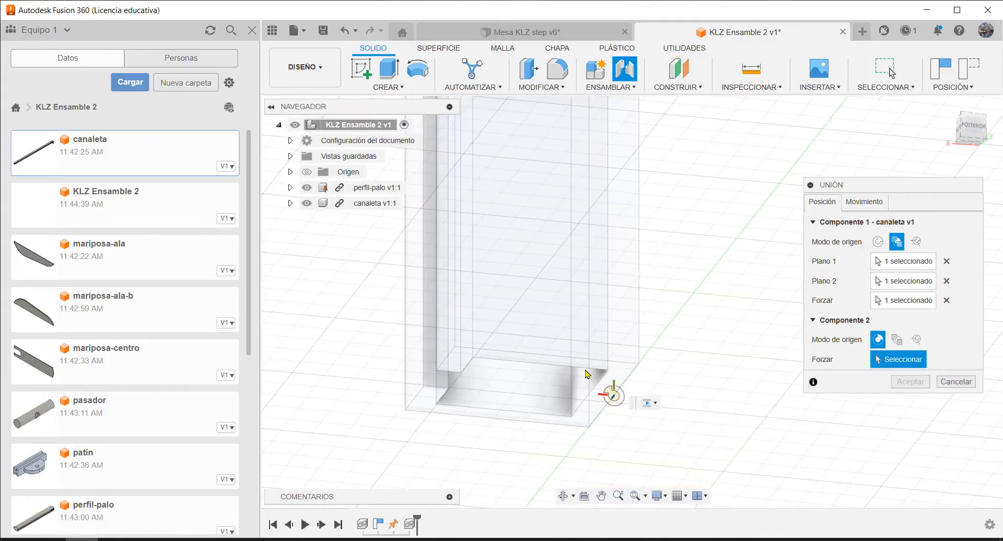
Define the perfil-palo's joint origin between the two facing walls of its slot, snapped to the outer bottom corner of one slot wall
scroll(574, 386, "down", 5)
scroll(580, 379, "down", 2)
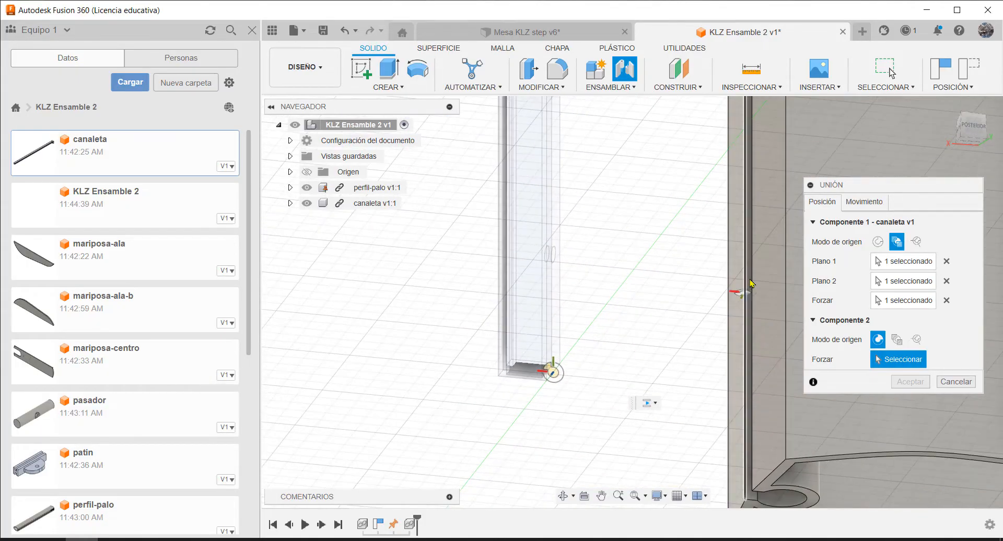
scroll(616, 327, "up", 5)
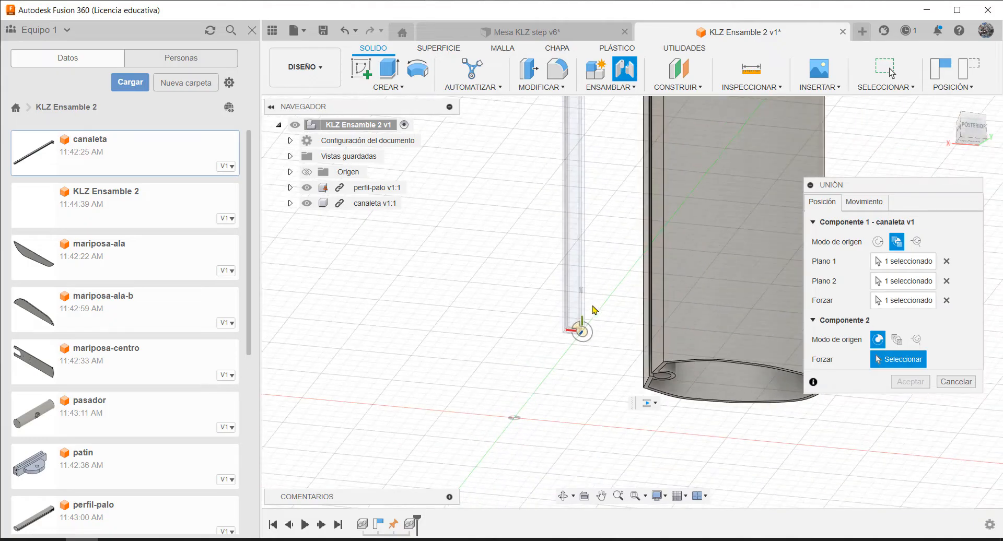
scroll(738, 378, "up", 3)
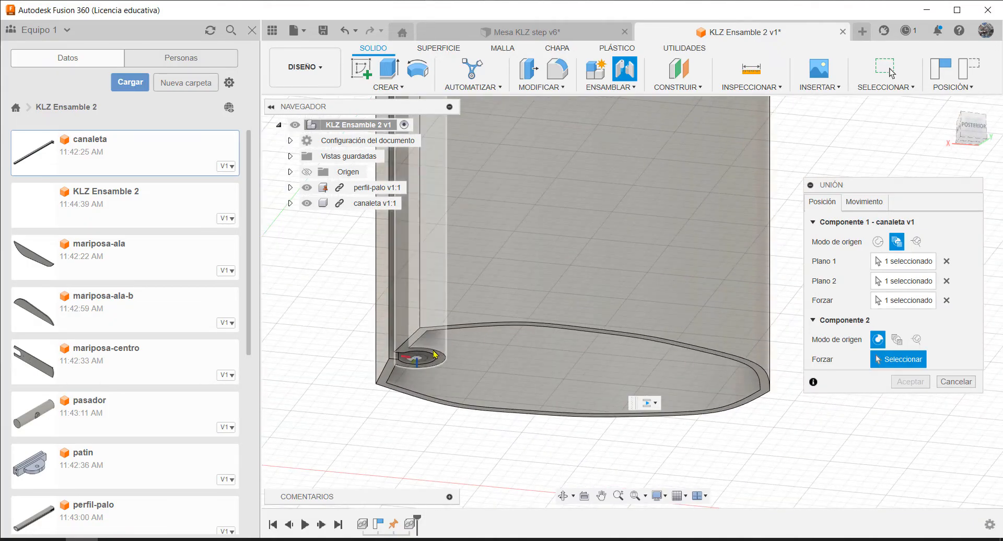
left_click(896, 340)
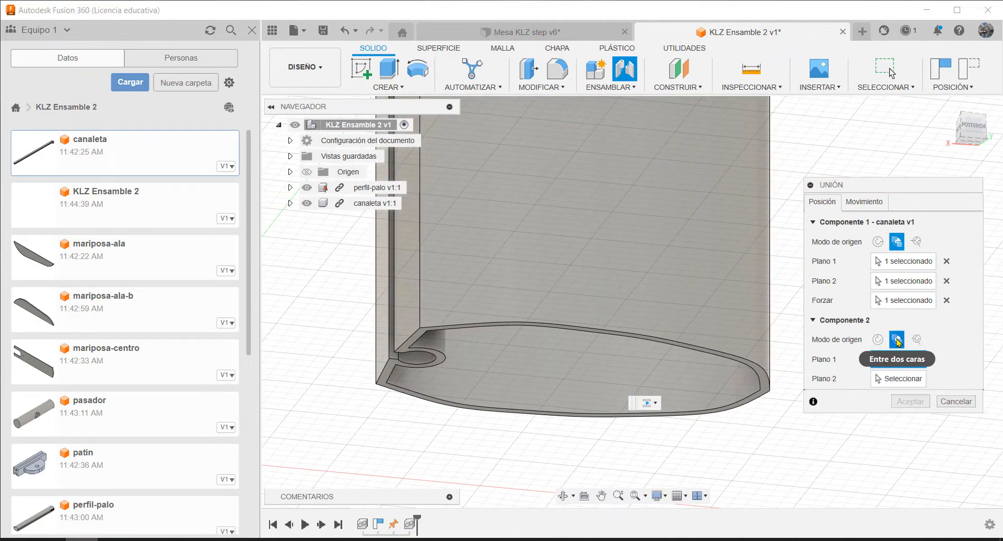
scroll(415, 347, "up", 5)
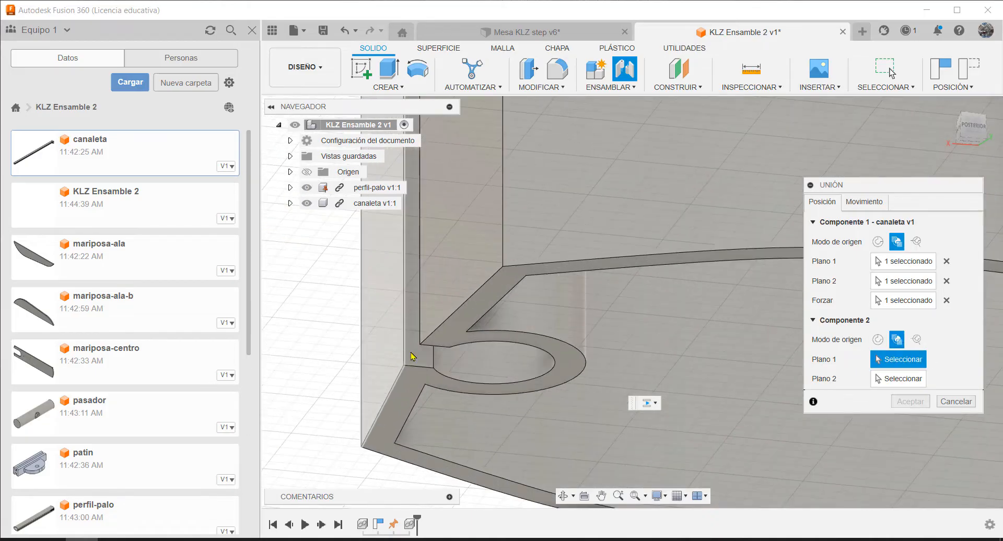
left_click(415, 346)
middle_click_drag(415, 346, 559, 341, "shift")
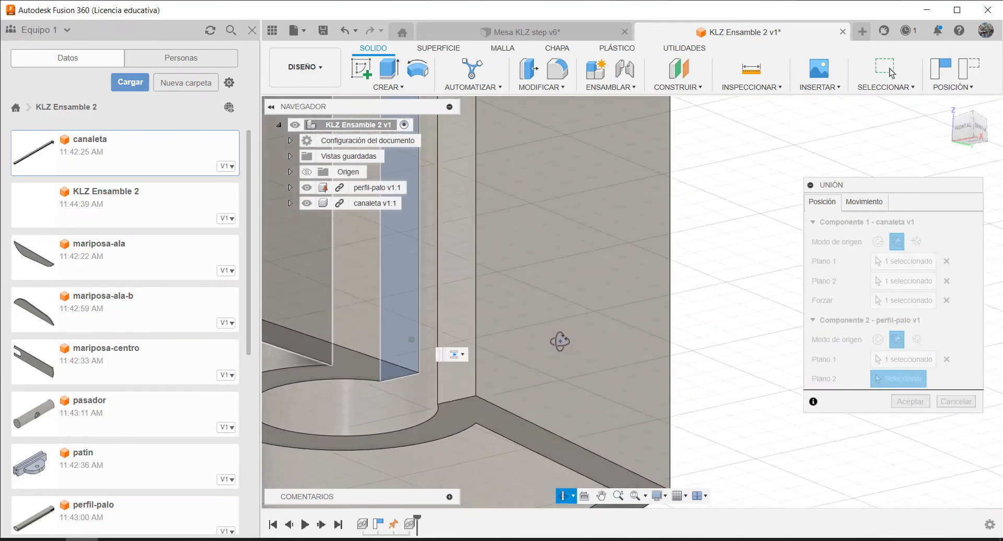
left_click(456, 301)
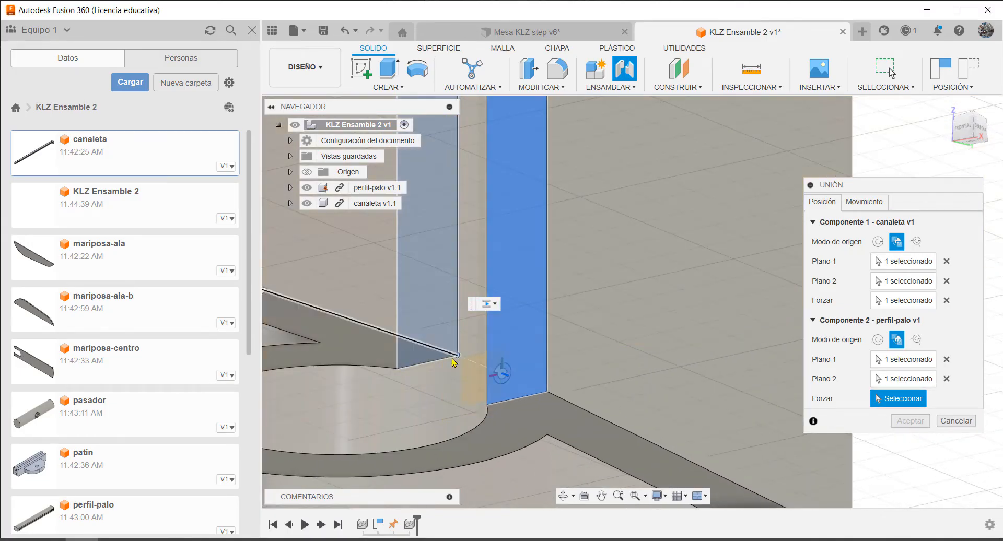
left_click(547, 393)
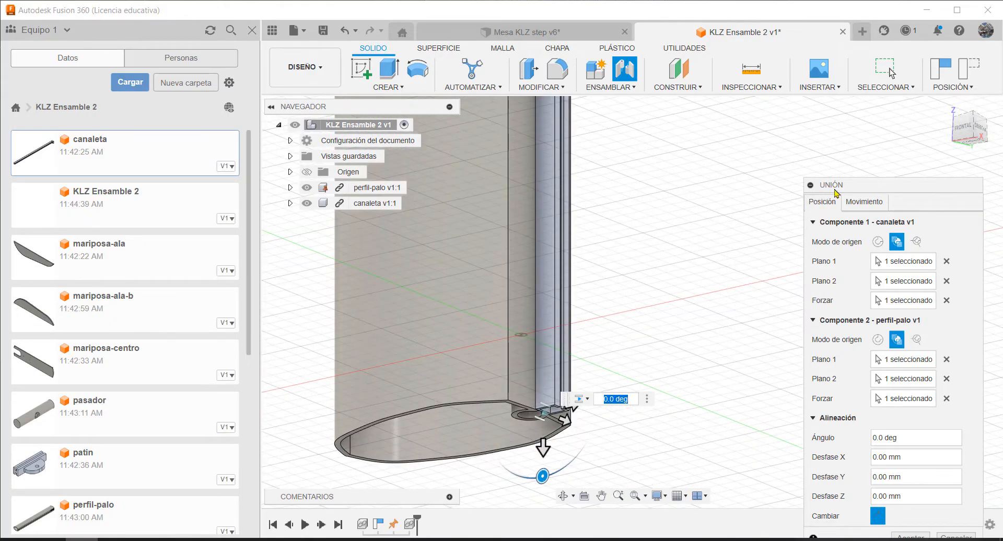
Try the rigid, revolution, cylindrical, pin-slot, planar and ball motion types in turn for the joint between the canaleta and perfil-palo
left_click_drag(879, 188, 823, 131)
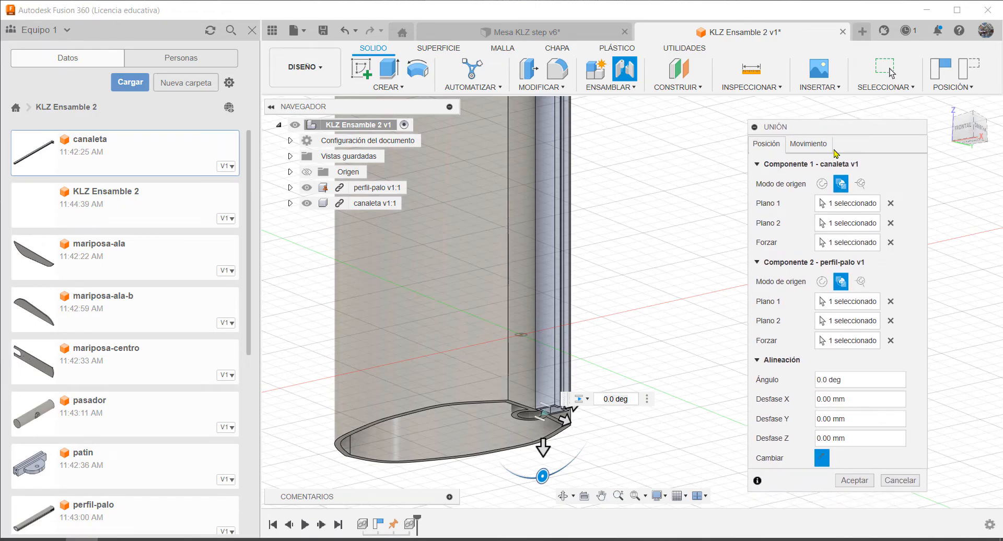
left_click(816, 144)
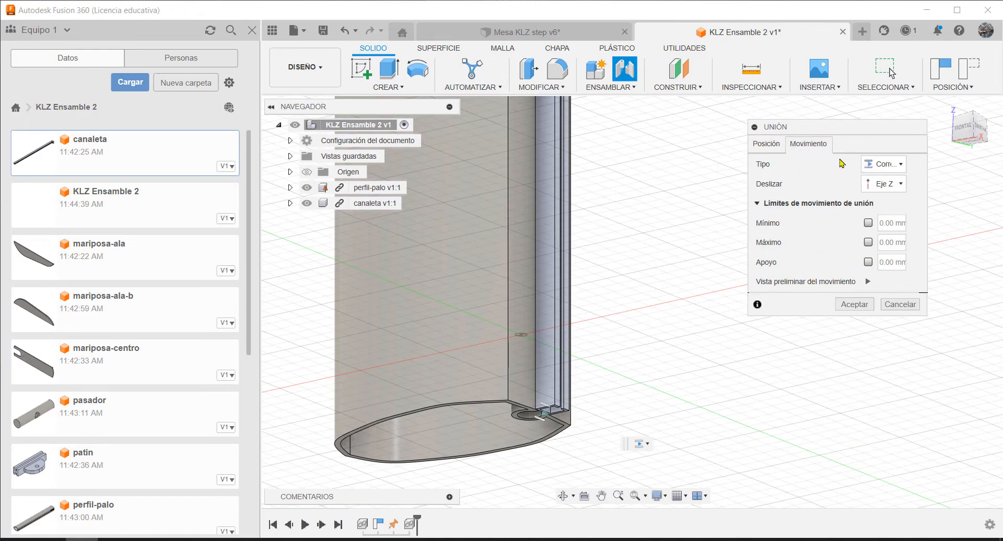
left_click(900, 164)
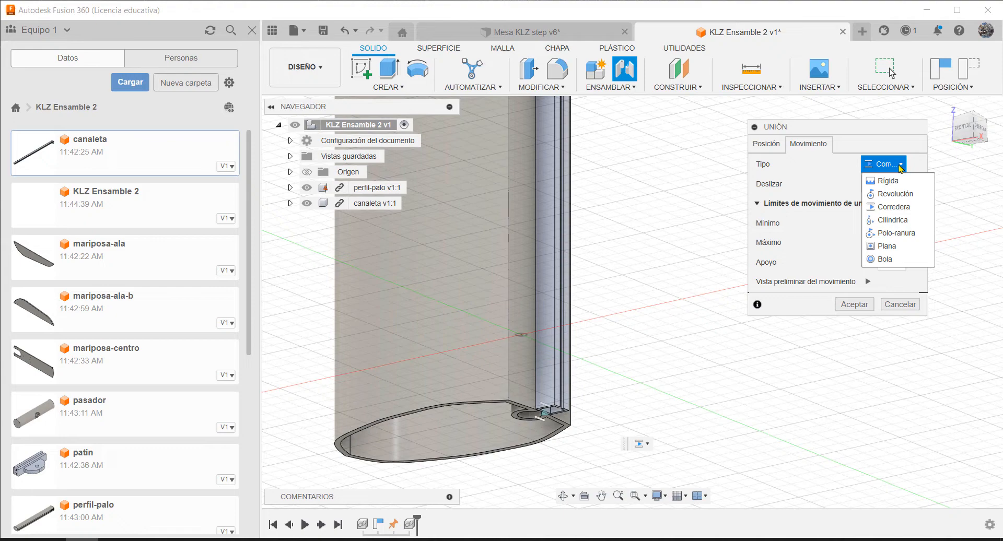
left_click(893, 181)
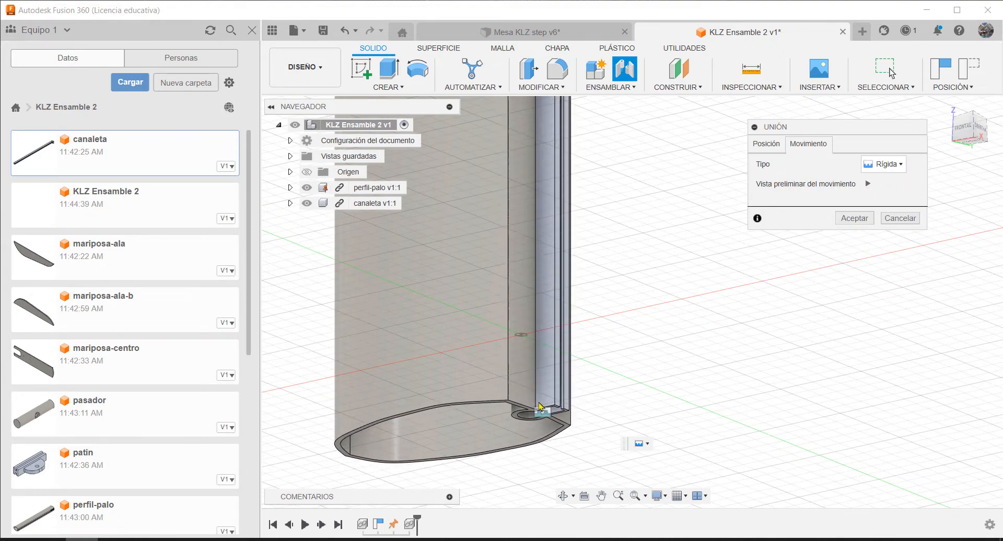
left_click(900, 165)
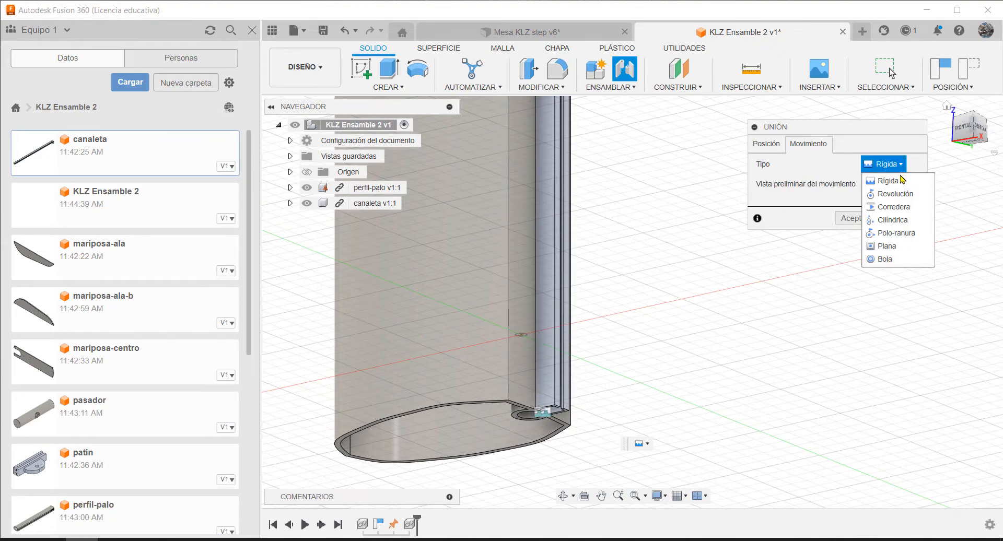
left_click(895, 194)
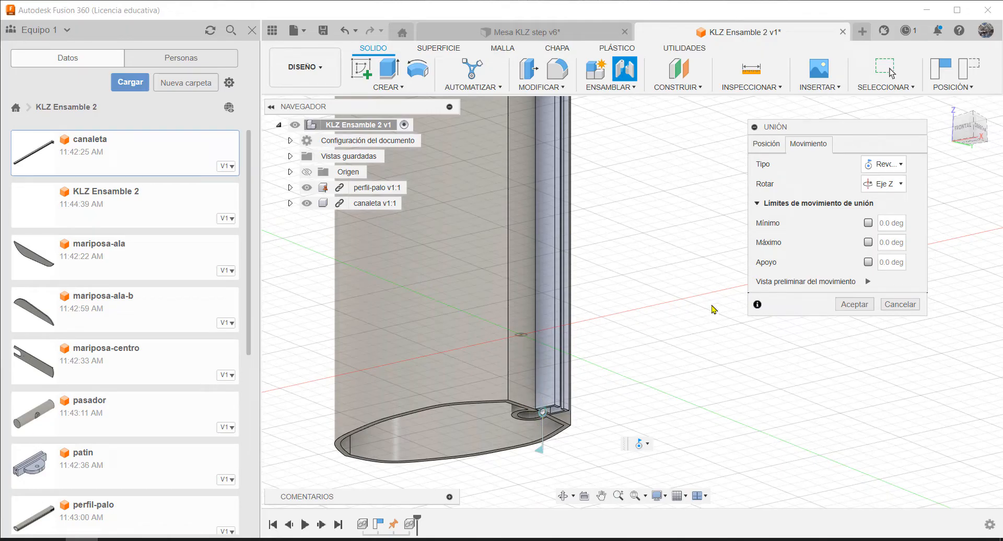
left_click(900, 164)
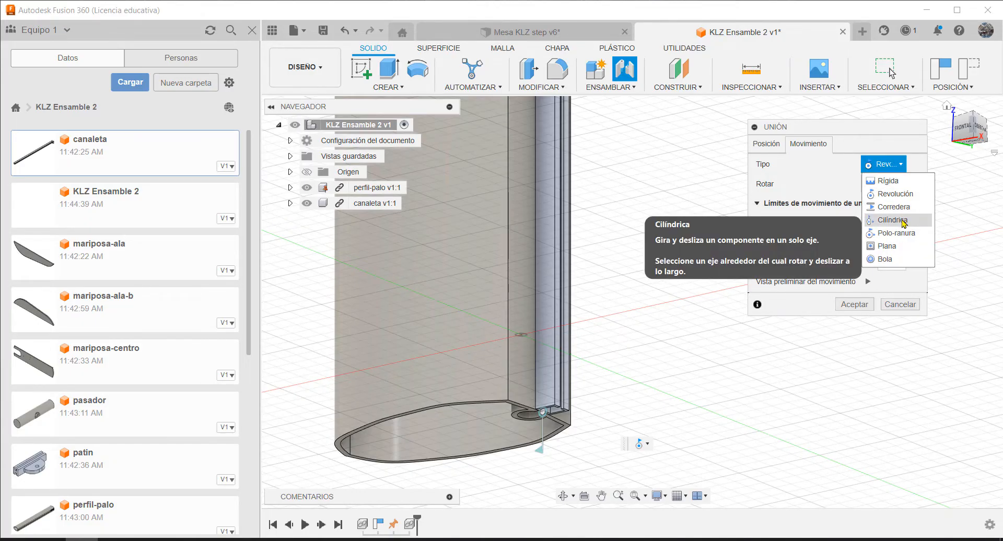
left_click(903, 220)
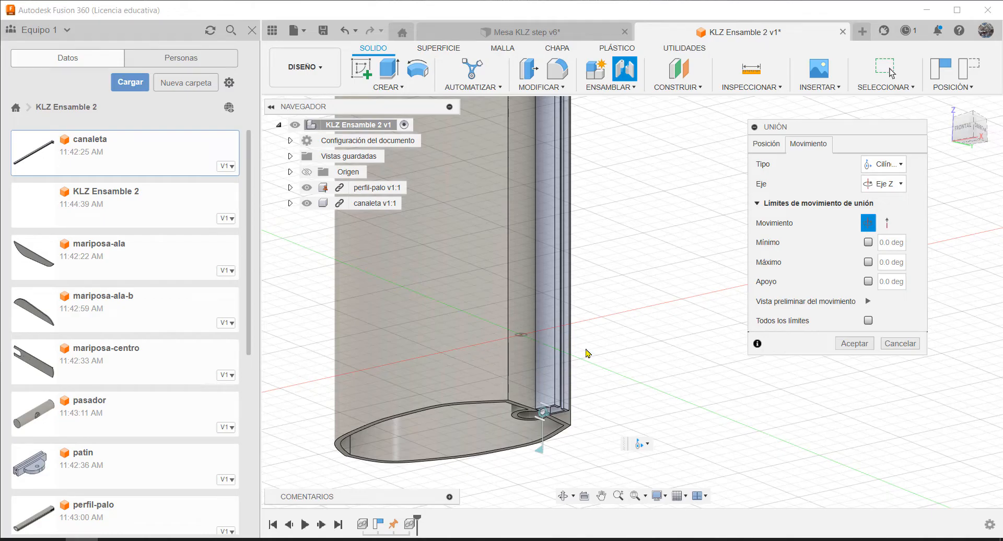
left_click(900, 164)
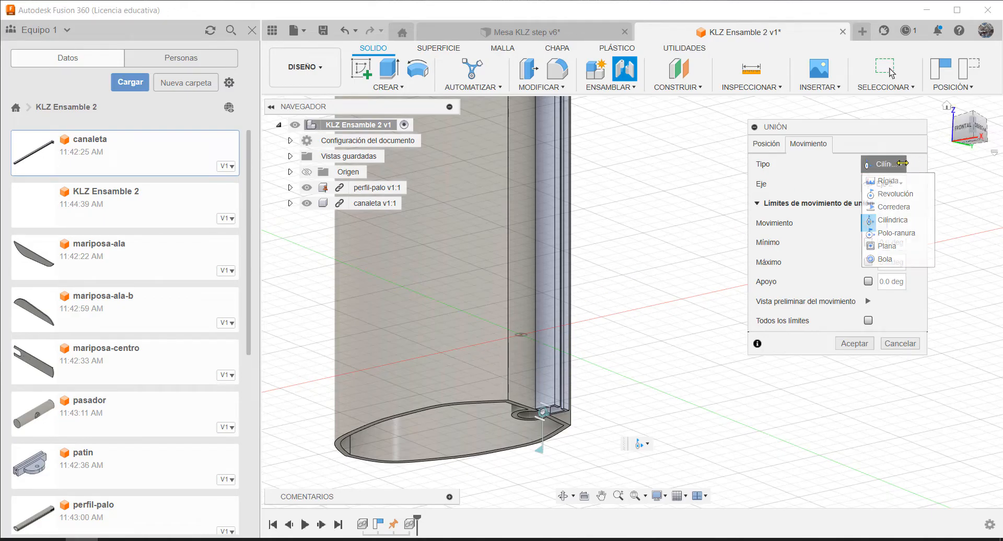
left_click(896, 221)
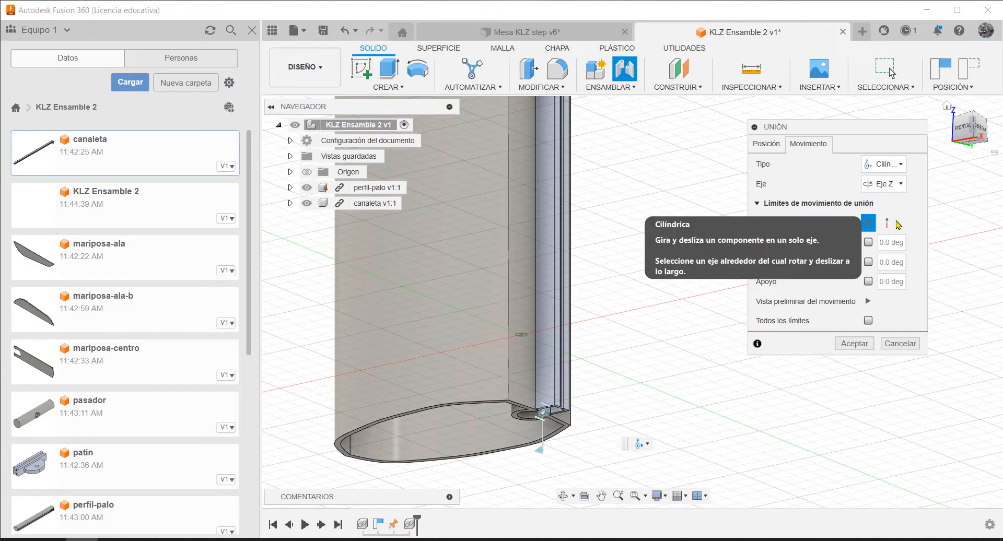
left_click(899, 164)
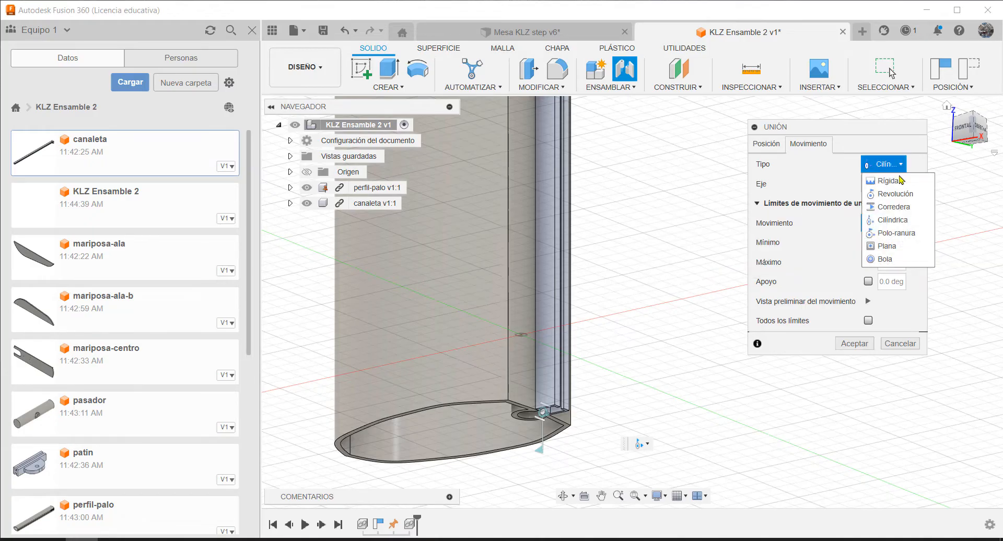
left_click(906, 236)
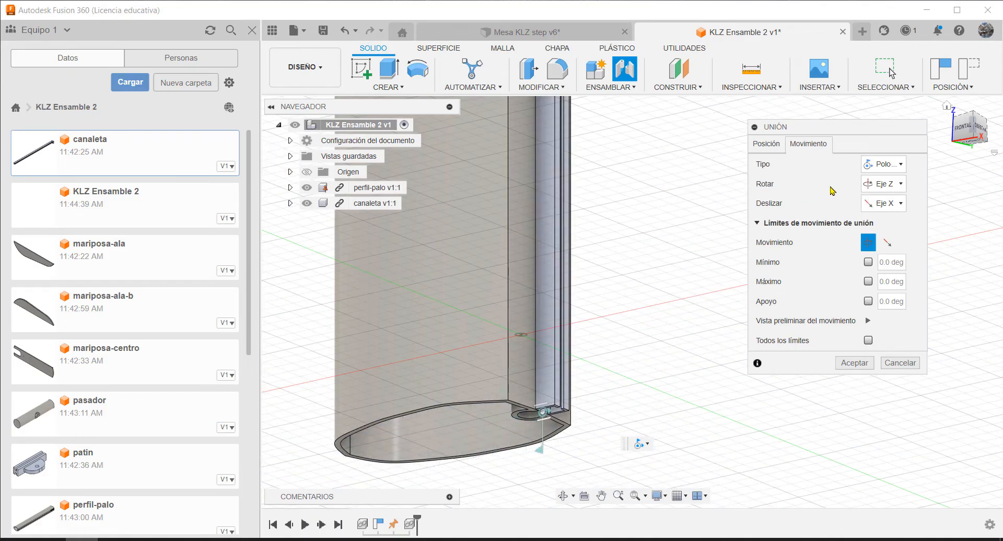
left_click(902, 165)
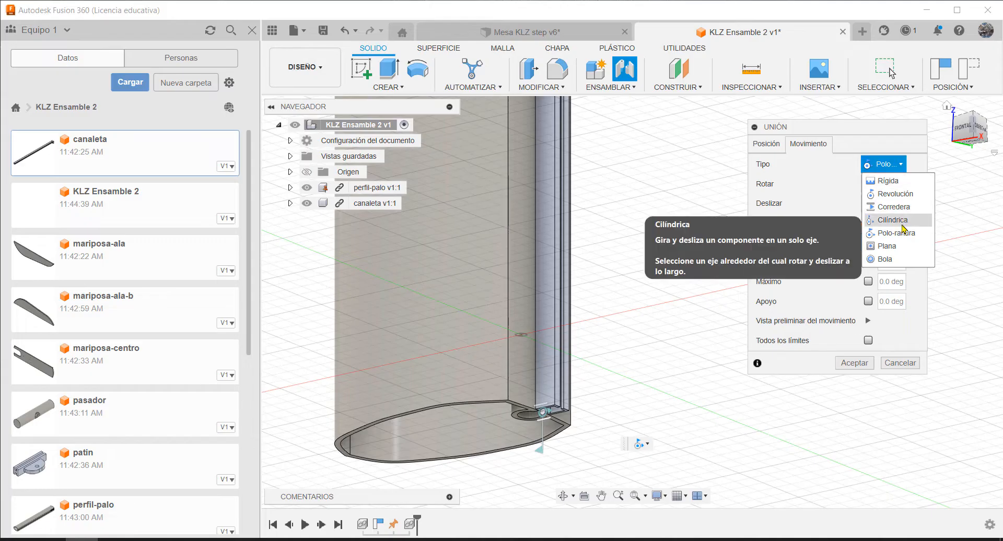
left_click(898, 247)
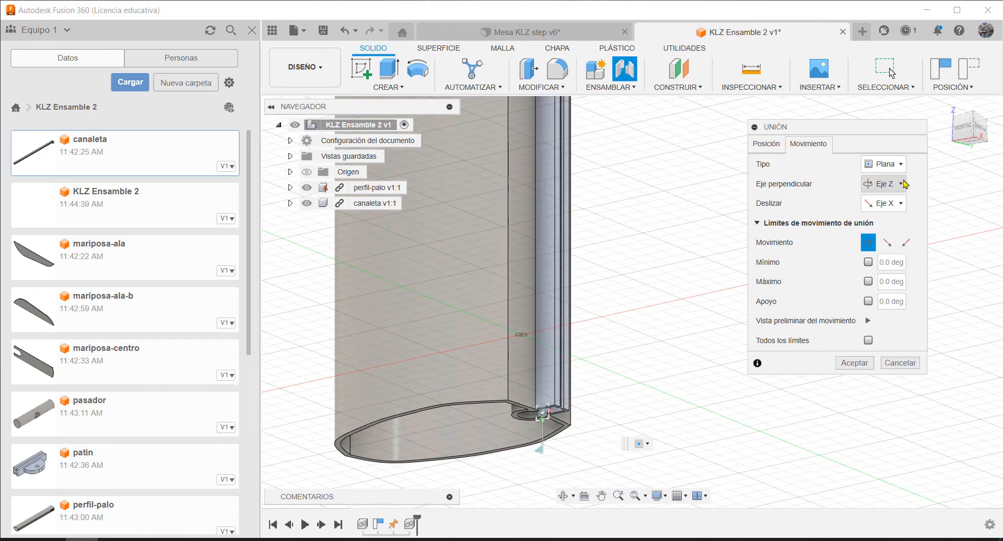
left_click(894, 165)
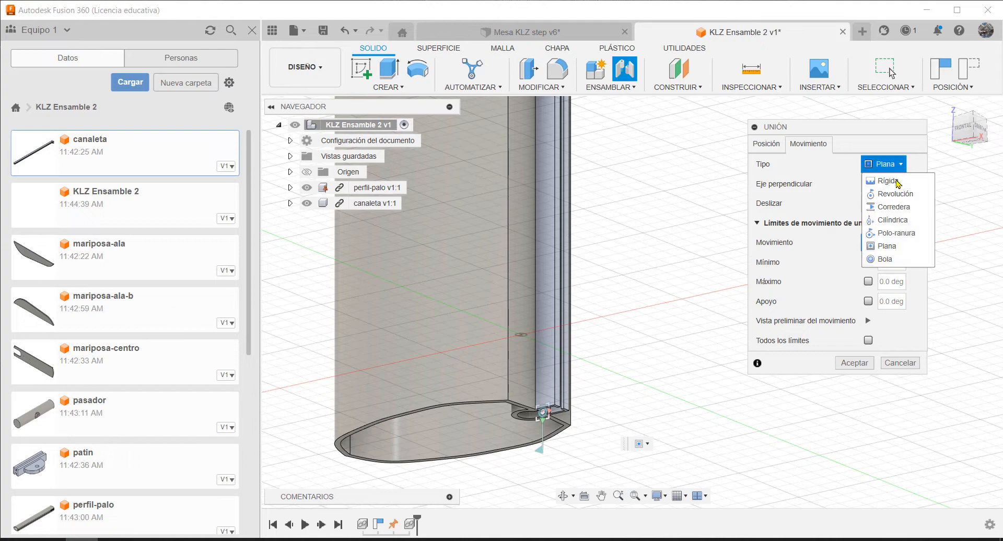
left_click(887, 259)
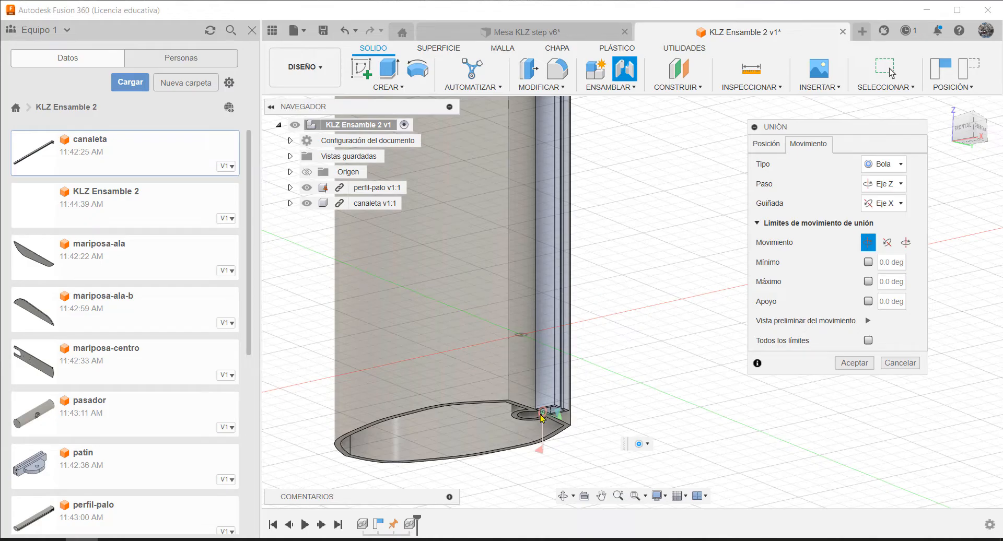
Set the joint's motion type to Corredera (slider), sliding along the Y axis
left_click(897, 167)
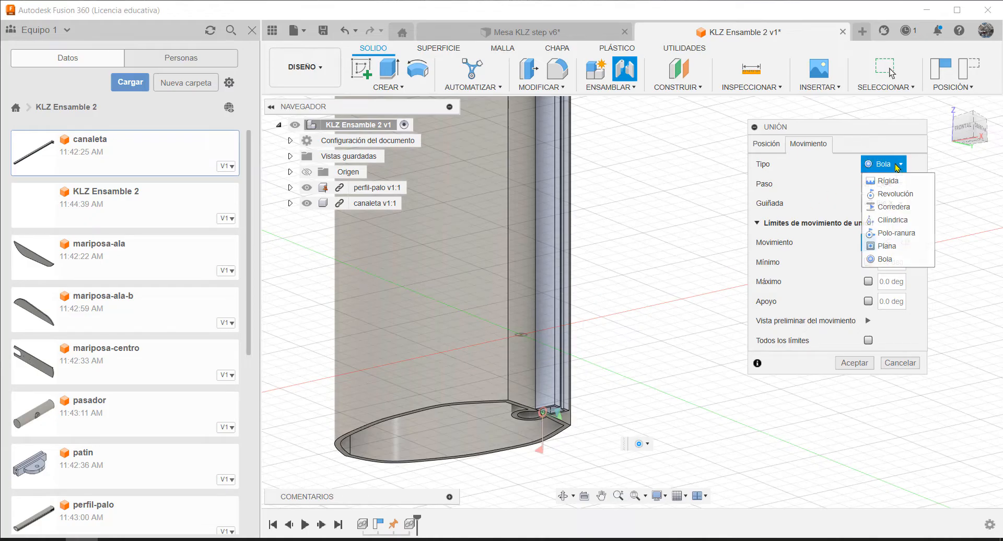
left_click(900, 208)
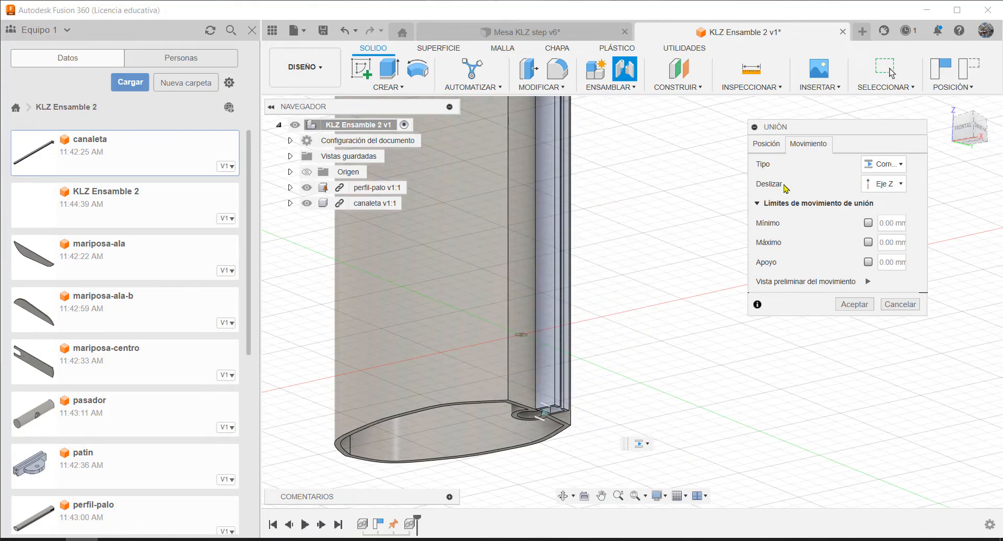
left_click(903, 185)
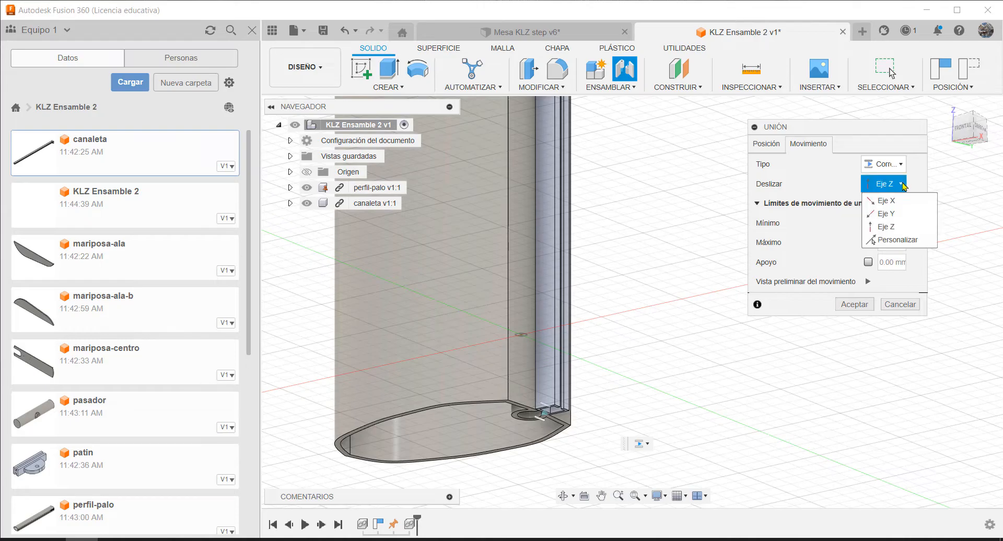
left_click(898, 215)
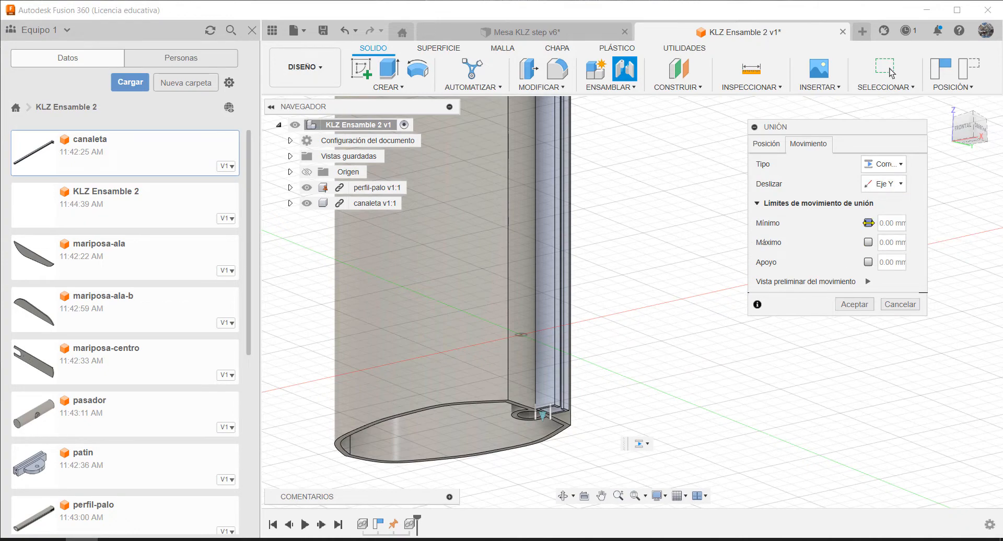
Enable the slider joint's minimum motion limit and set it to -400 mm
left_click(855, 223)
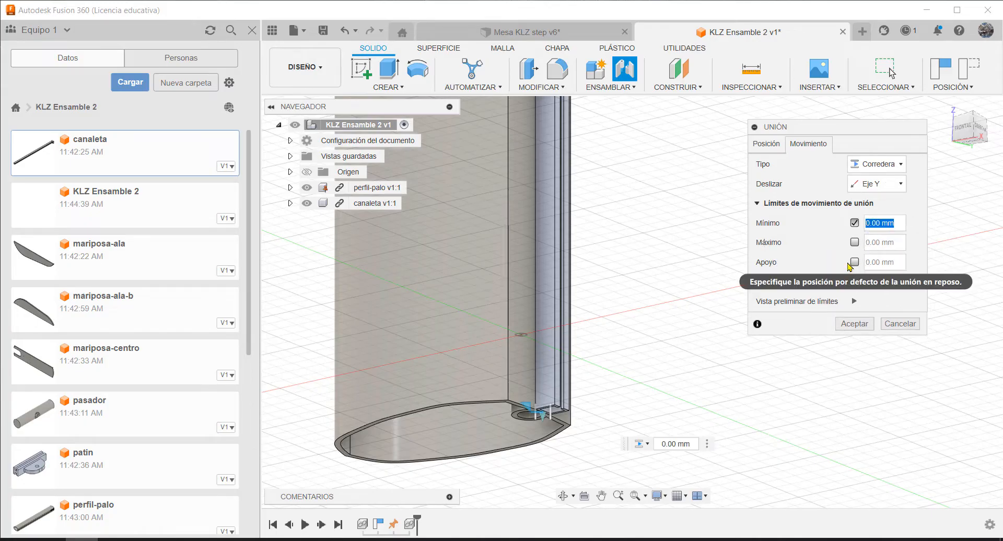
left_click_drag(534, 404, 544, 241)
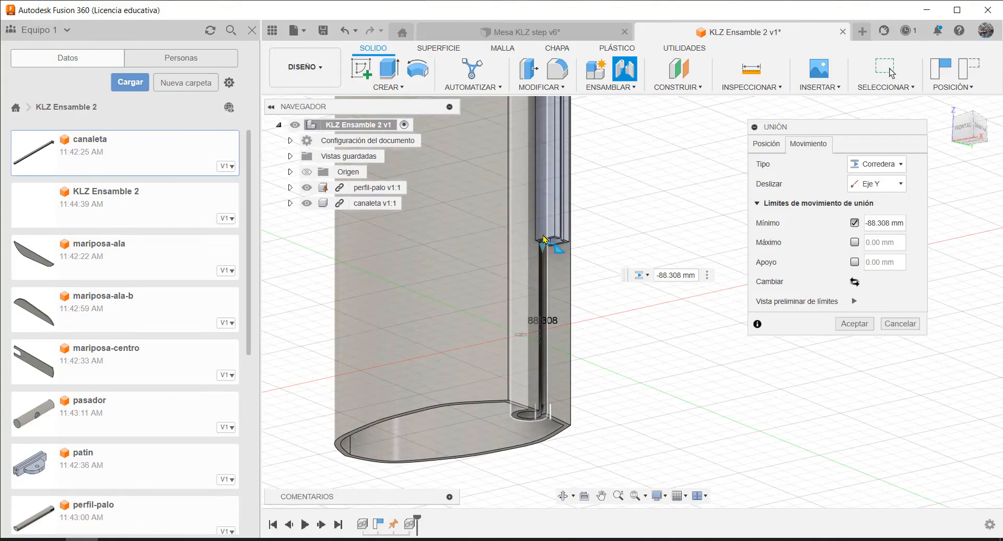
left_click(888, 223)
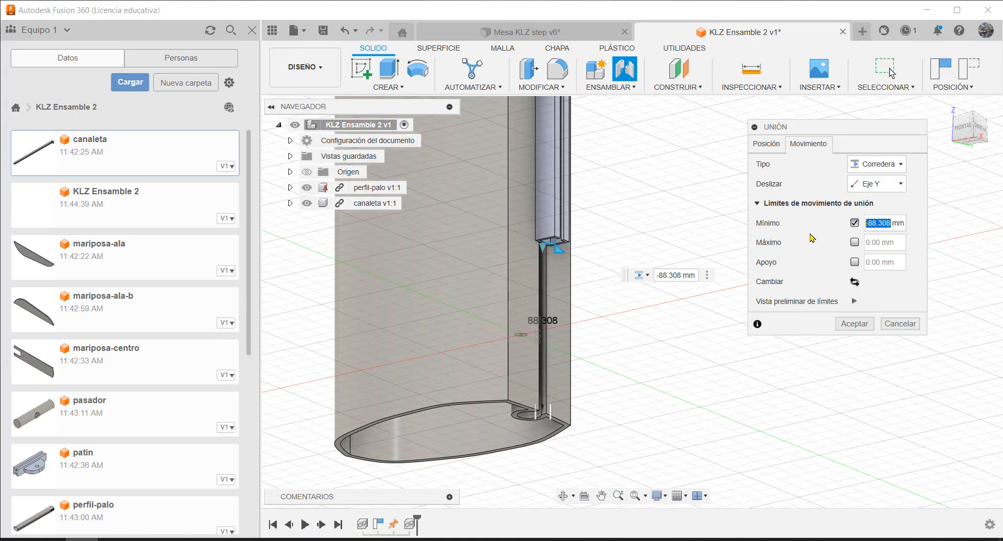
type("-400")
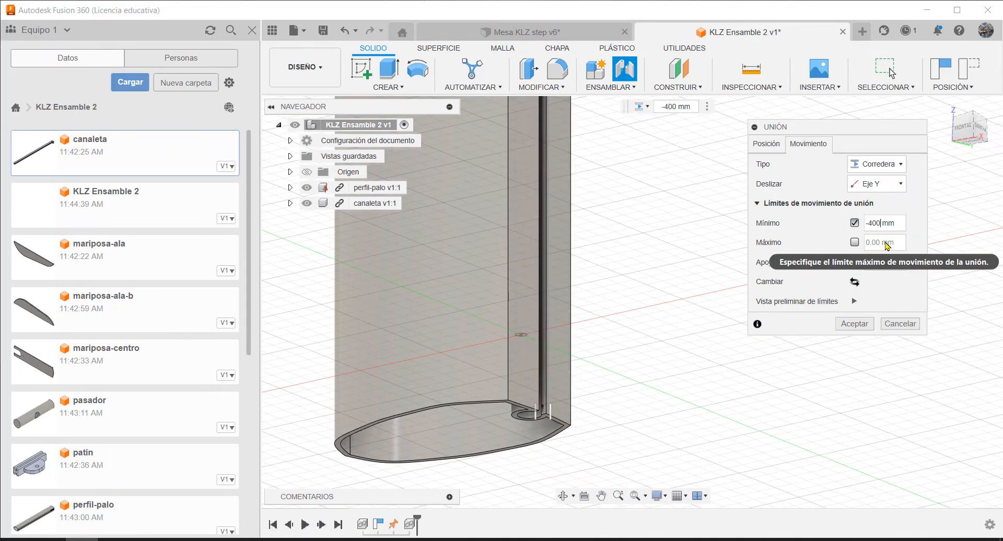
scroll(619, 383, "down", 6)
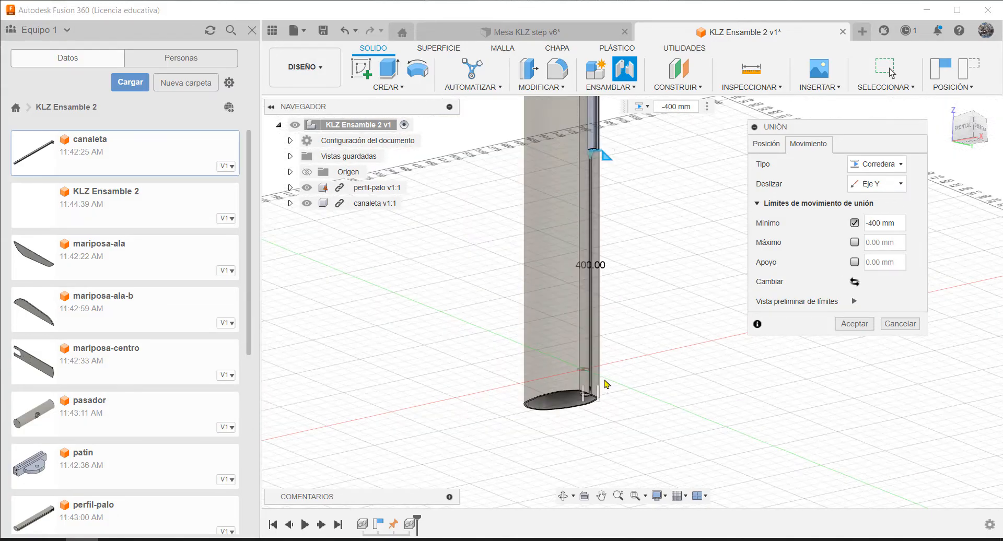
scroll(693, 151, "up", 3)
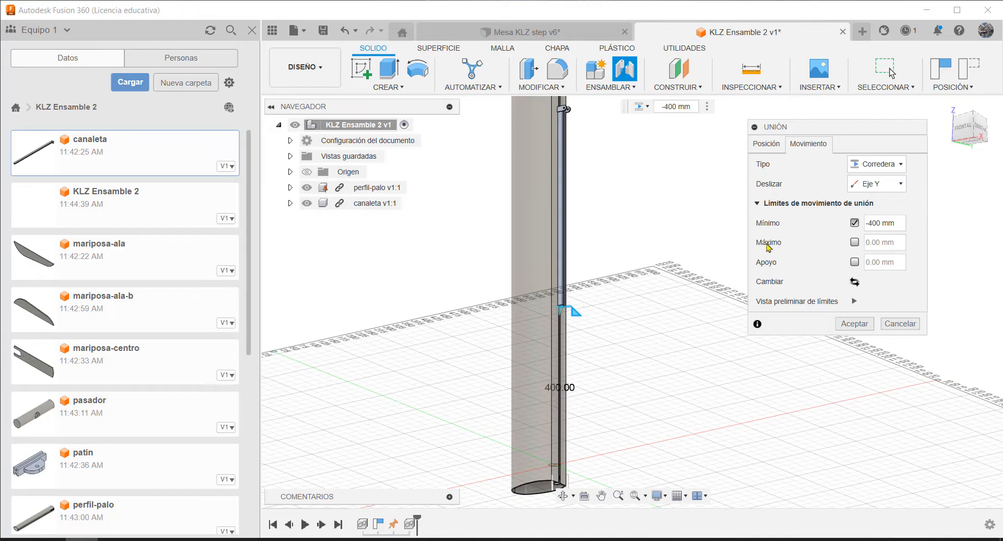
Enable the slider joint's maximum motion limit, set it to -200 mm, and create the joint
left_click(854, 243)
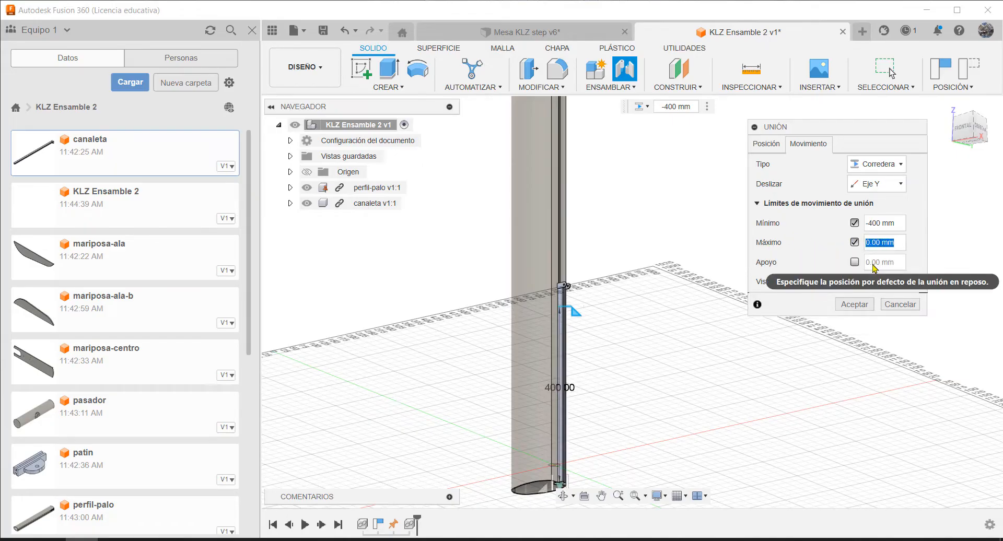
type("-400")
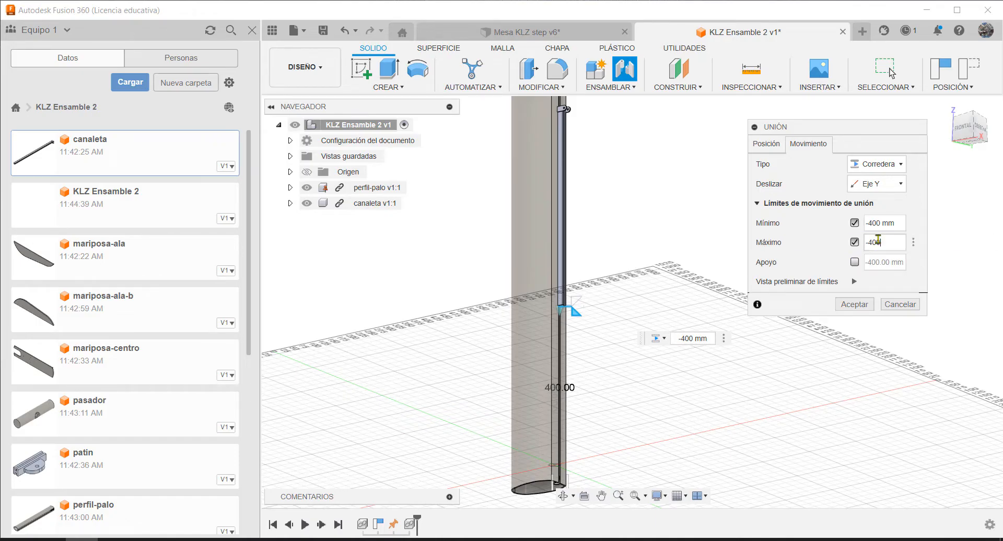
double_click(874, 242)
type("200mm")
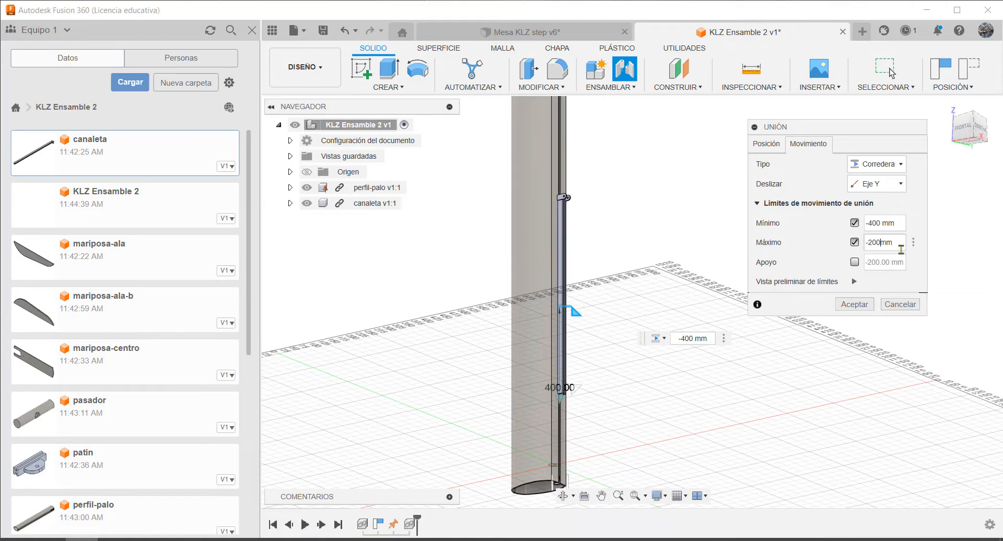
key("Return")
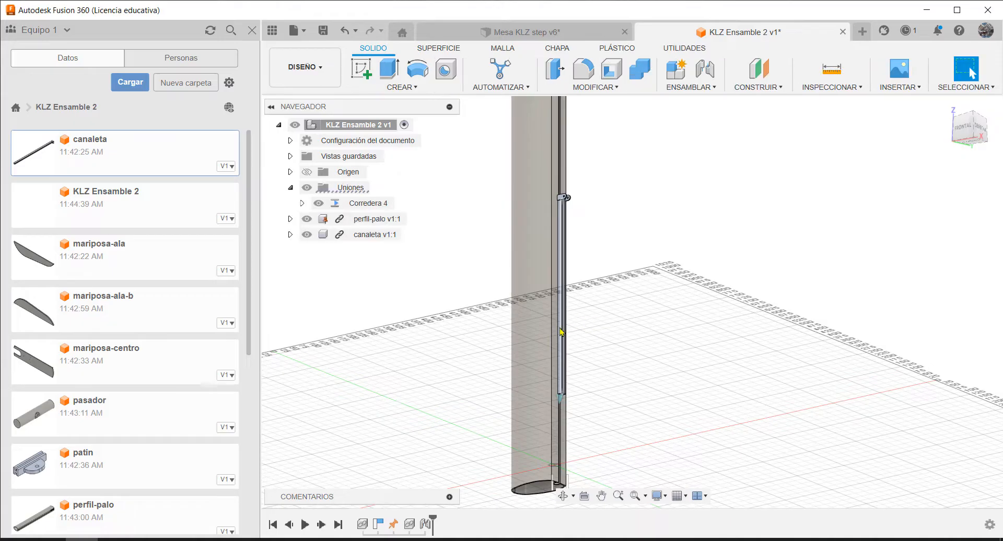
Slide the canaleta upward along the post to test the joint's travel limits
left_click_drag(561, 332, 571, 239)
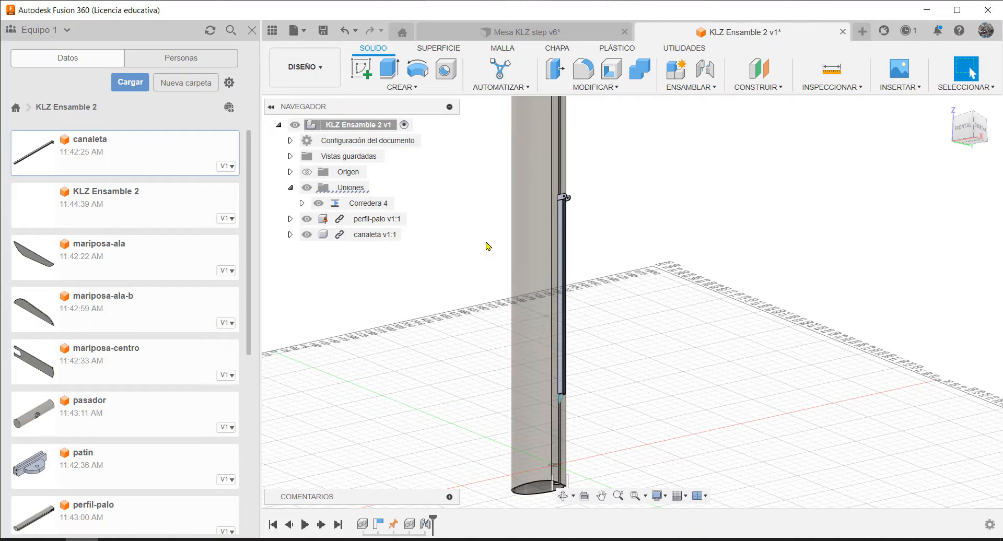
left_click_drag(563, 261, 564, 170)
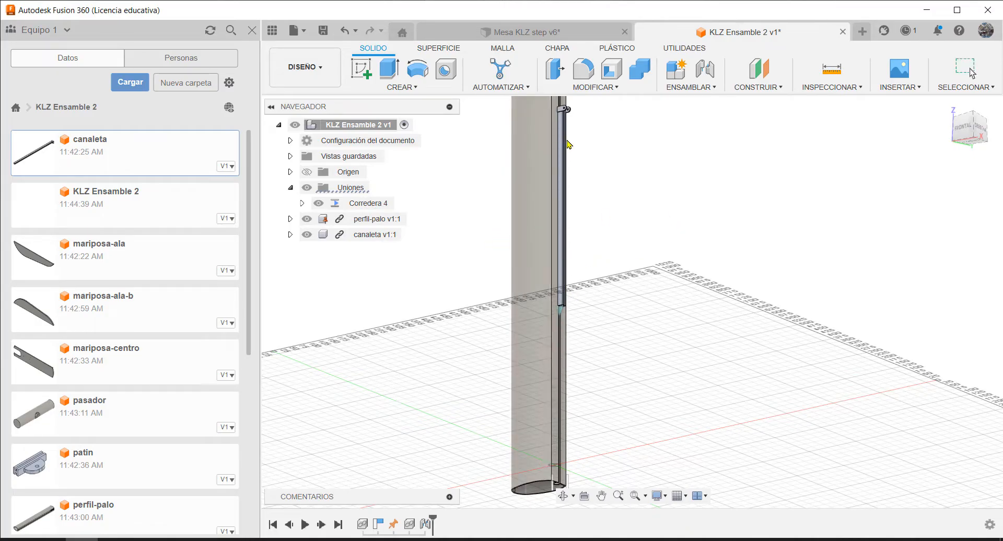
Edit the Corredera 4 slider joint and set its maximum motion limit to -400 mm
right_click(354, 204)
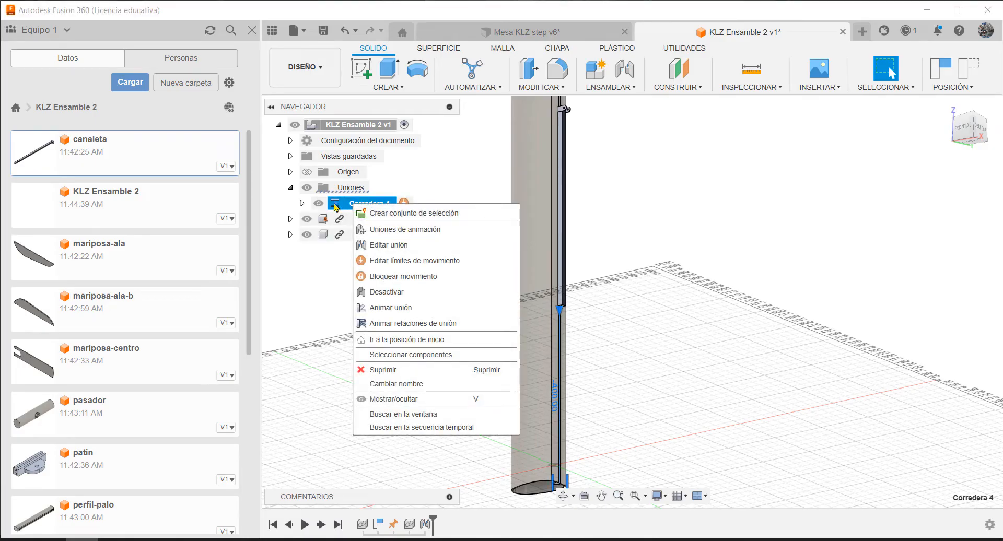
left_click(392, 245)
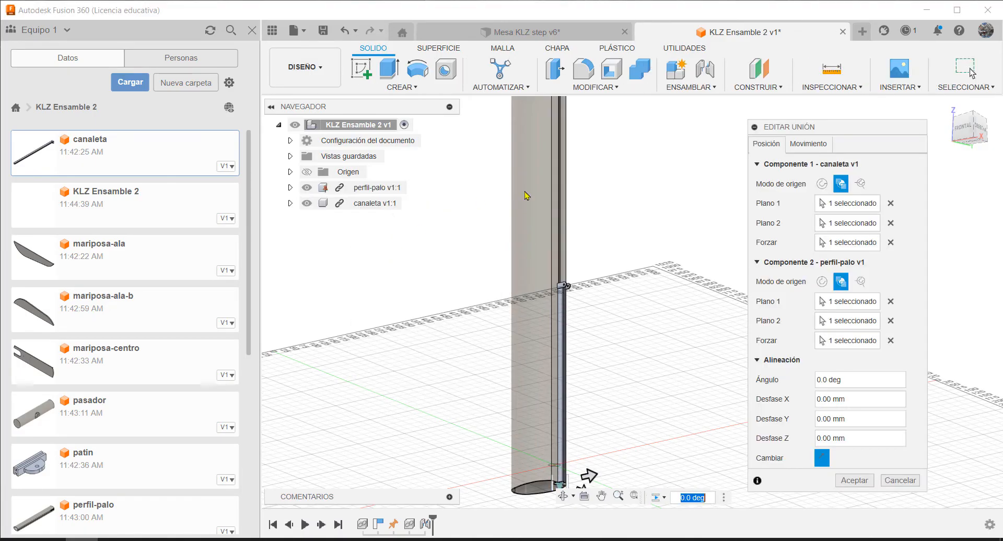
left_click(807, 142)
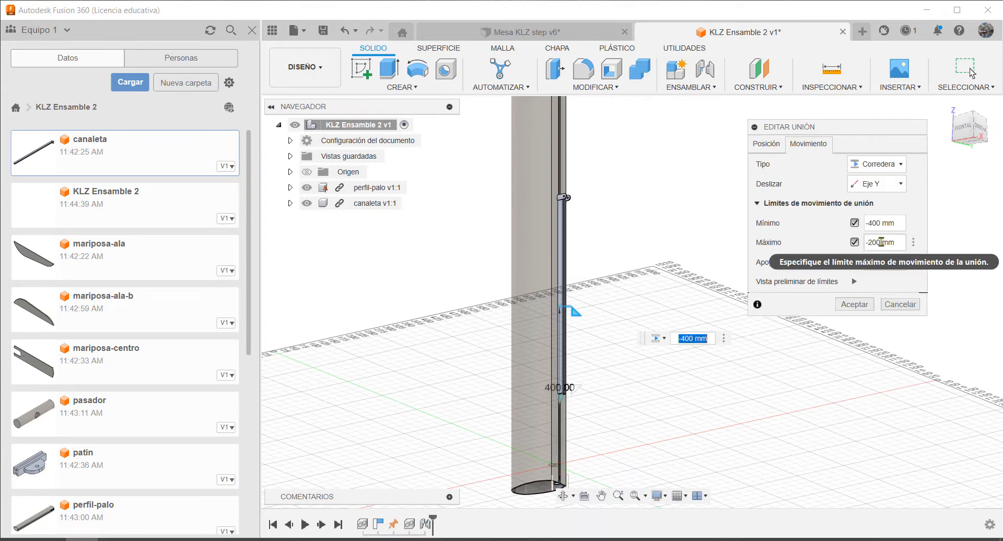
left_click_drag(882, 242, 874, 242)
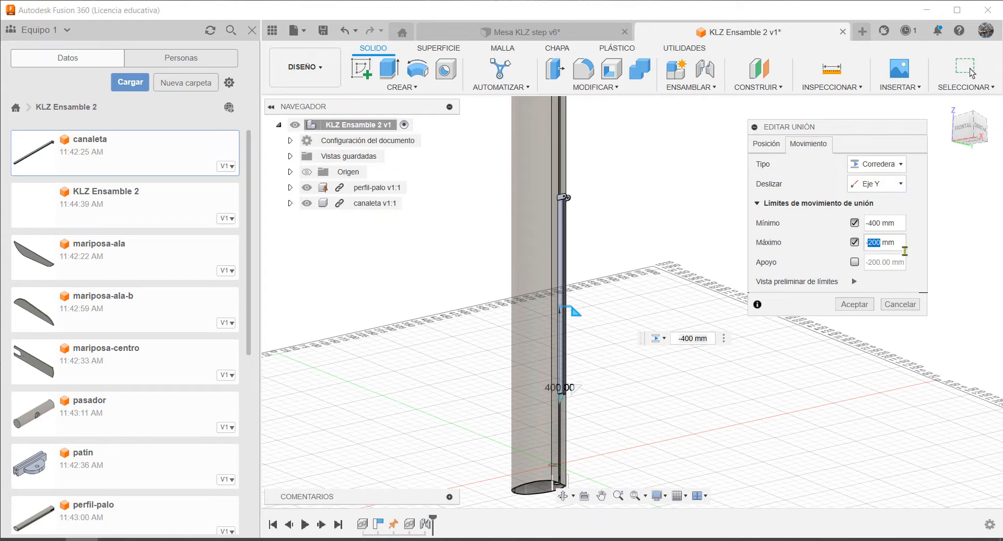
type("400")
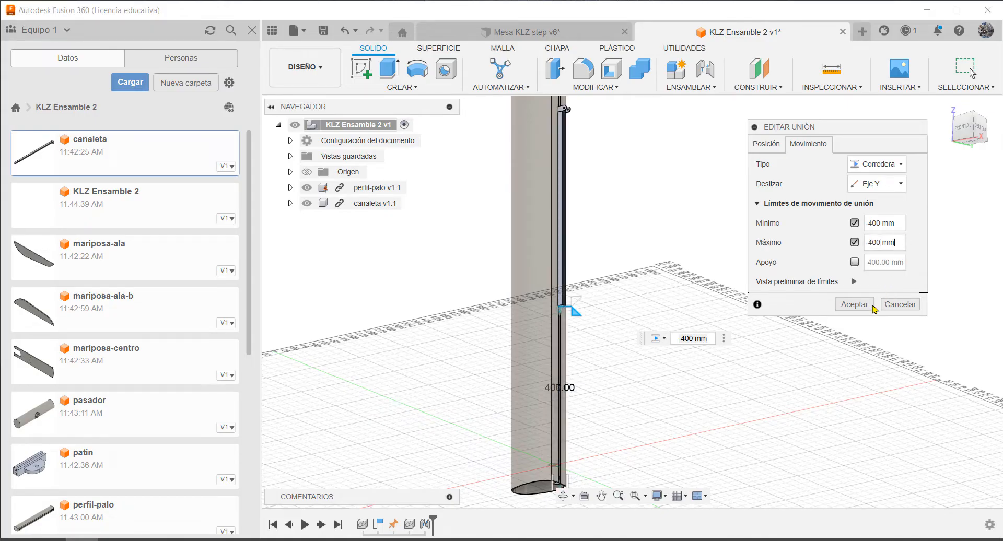
left_click(854, 304)
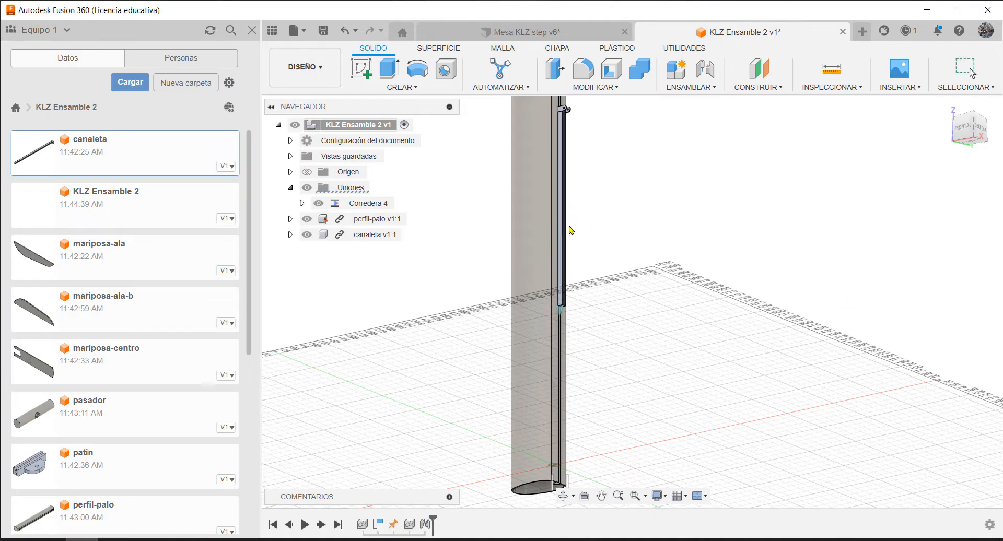
Insert the patin component from the KLZ Ensamble 2 project into the current design
scroll(617, 255, "down", 3)
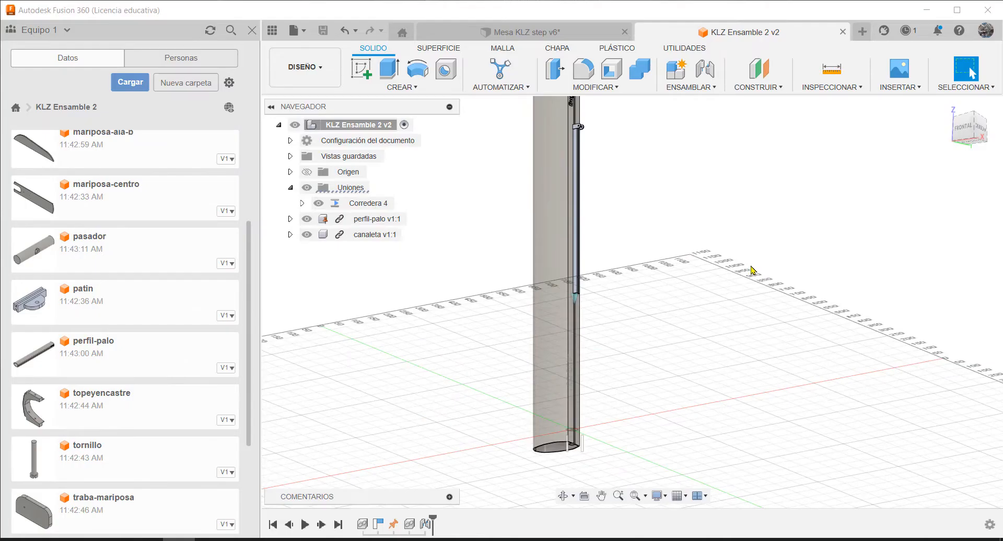
left_click(101, 305)
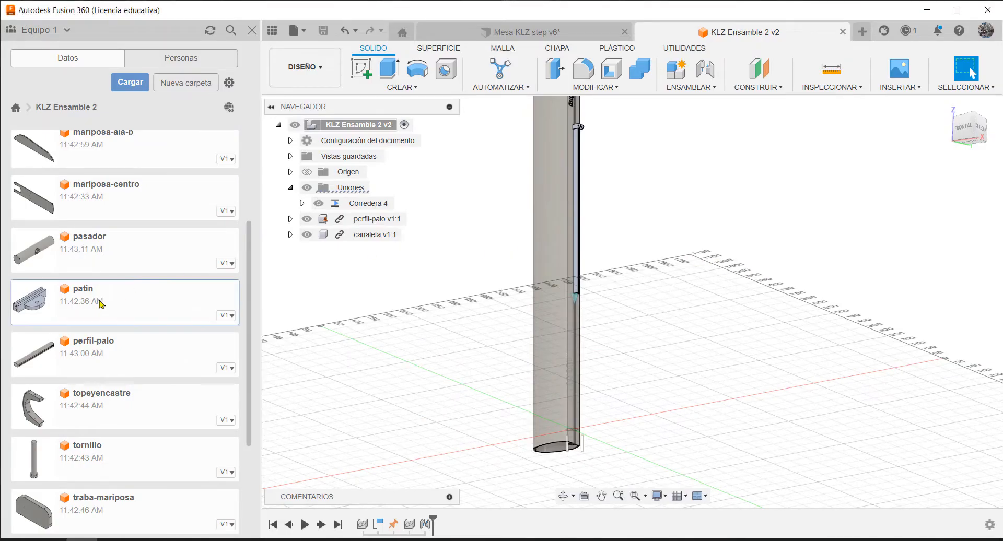
right_click(102, 305)
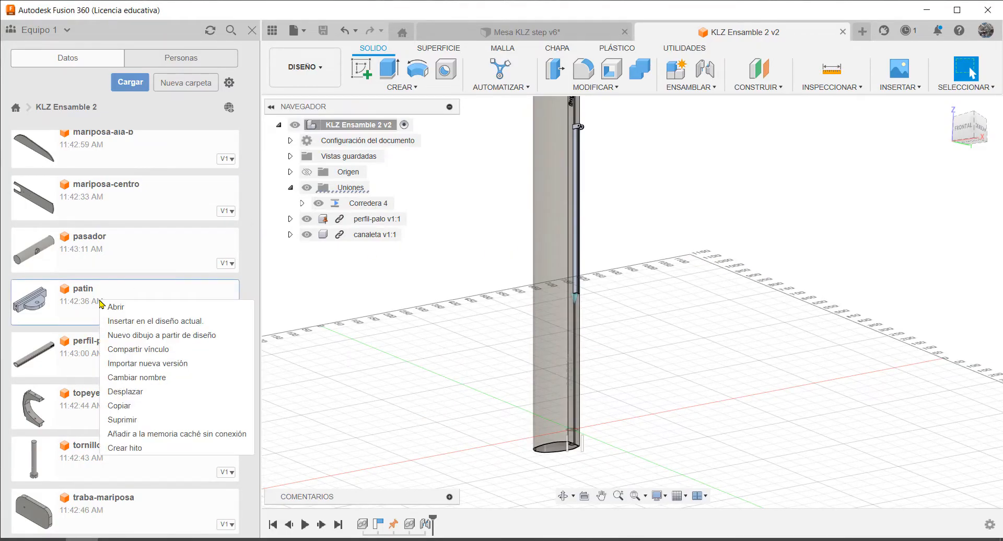
left_click(155, 320)
Rotate the inserted patin 90 degrees about X so it stands upright, and accept the placement
scroll(608, 393, "up", 5)
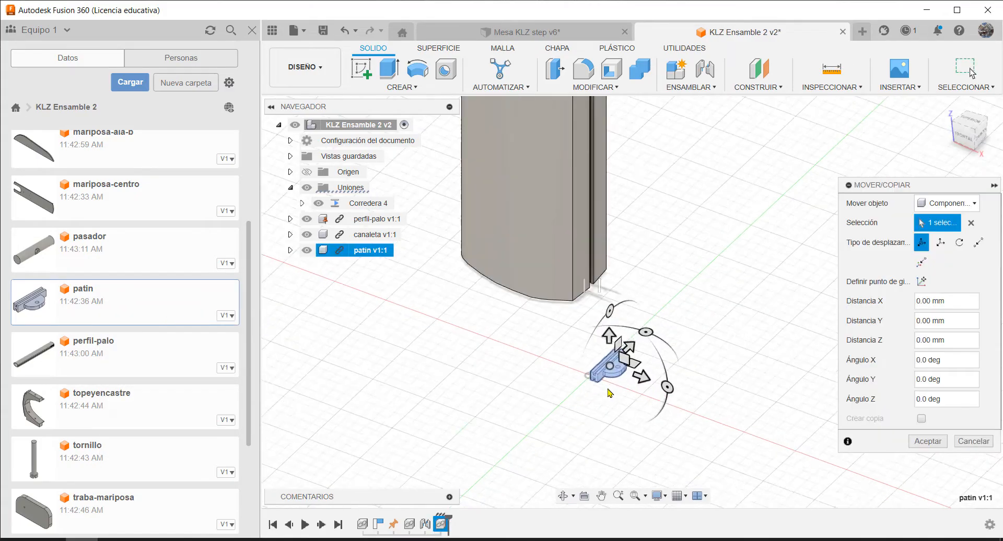
middle_click_drag(725, 381, 674, 355, "shift")
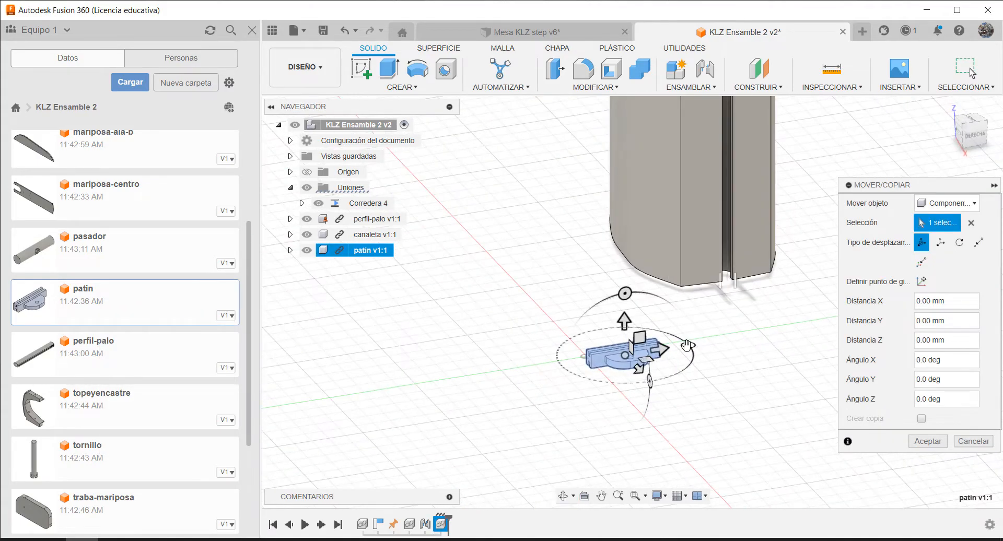
scroll(734, 344, "up", 3)
left_click_drag(568, 301, 494, 374)
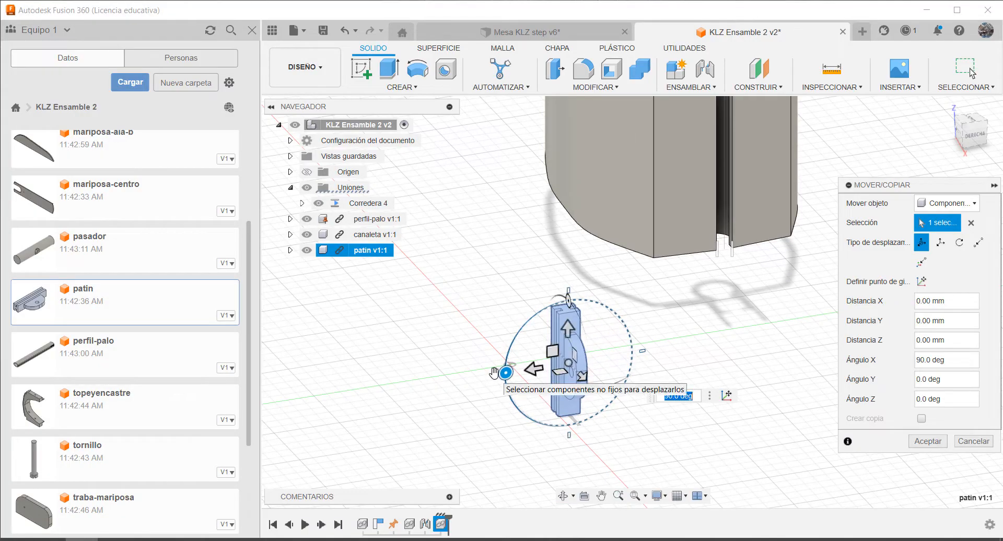
key("Return")
Move the patin about 448 mm upward along its Y direction, near the lower end of the canaleta
scroll(742, 361, "down", 5)
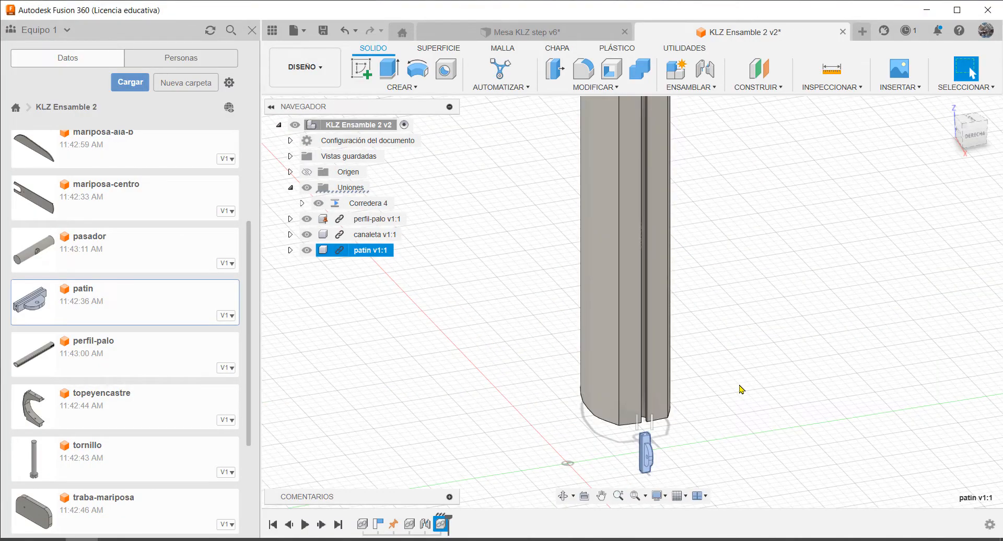
key("m")
left_click_drag(645, 418, 648, 178)
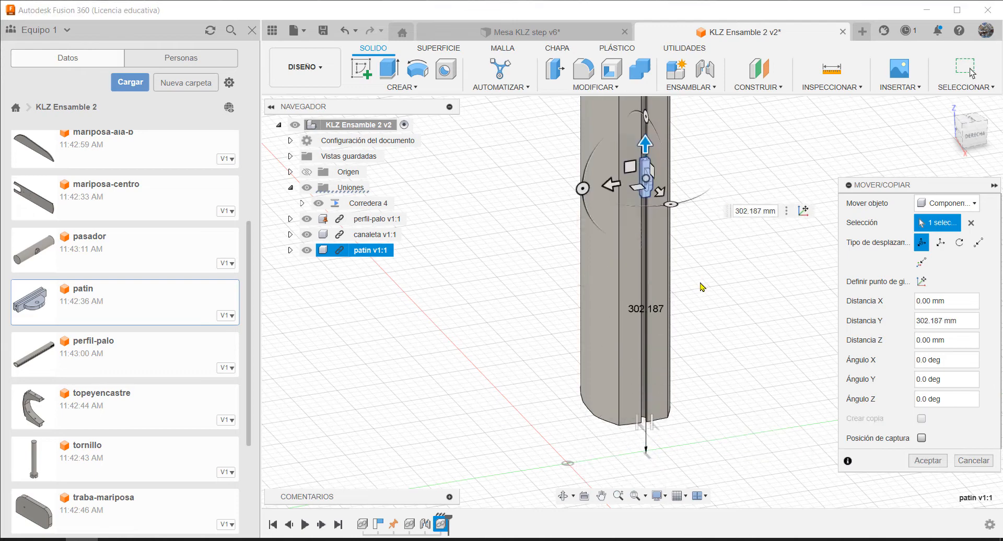
scroll(674, 400, "down", 3)
scroll(701, 197, "up", 3)
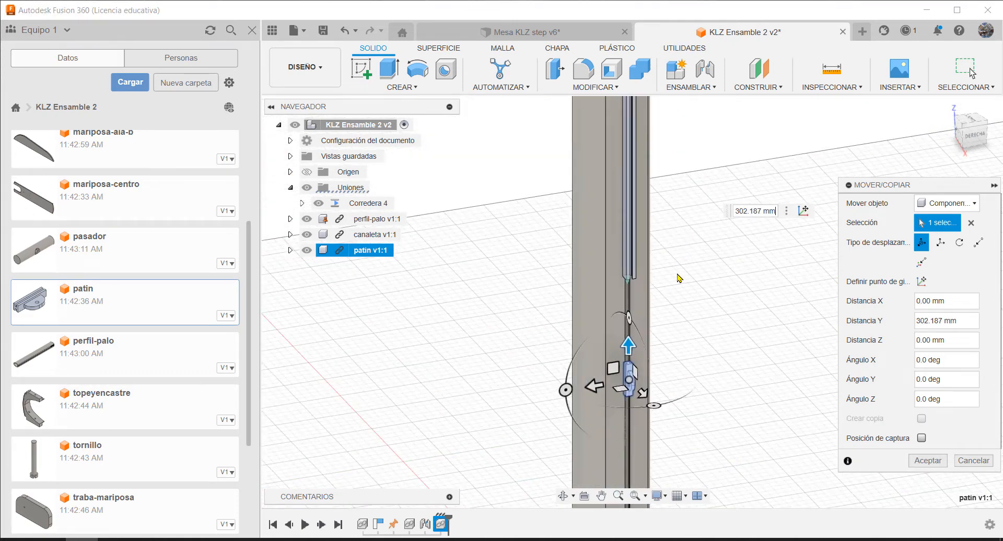
left_click_drag(630, 343, 659, 228)
middle_click_drag(703, 241, 583, 243, "shift")
scroll(698, 222, "down", 2)
scroll(678, 210, "up", 6)
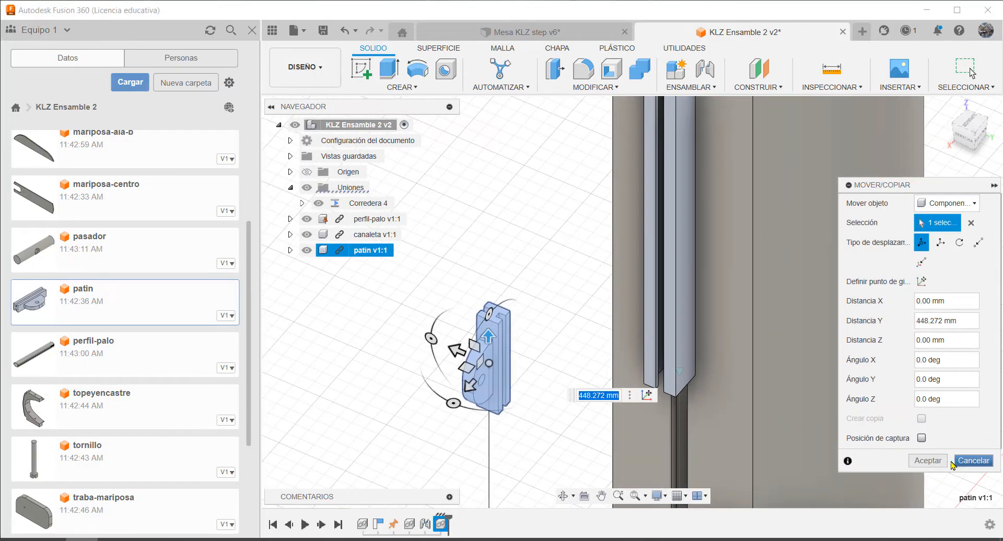
left_click(927, 460)
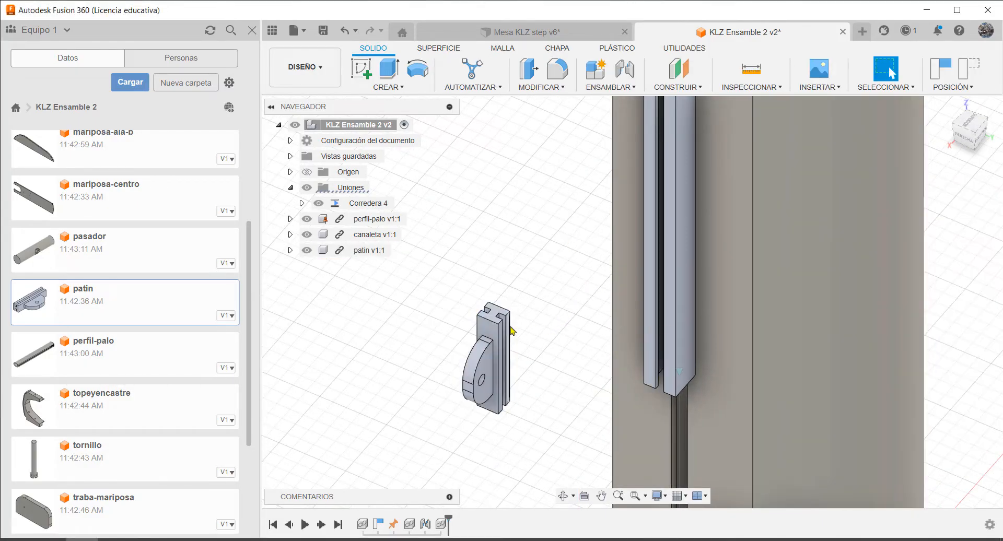
Start a joint with the patin's origin between the two inner slot faces, snapped to the upper edge of one face
scroll(533, 328, "up", 3)
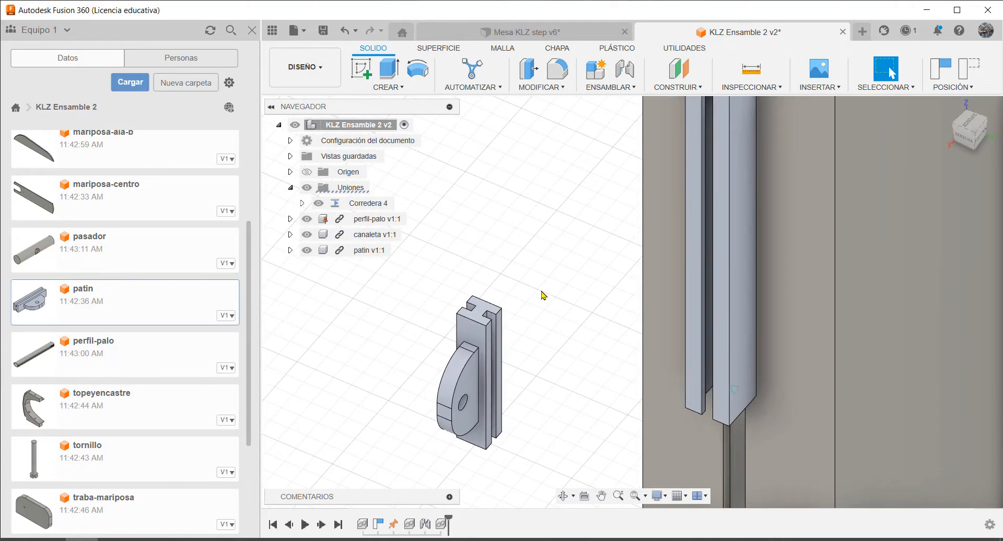
scroll(543, 295, "up", 2)
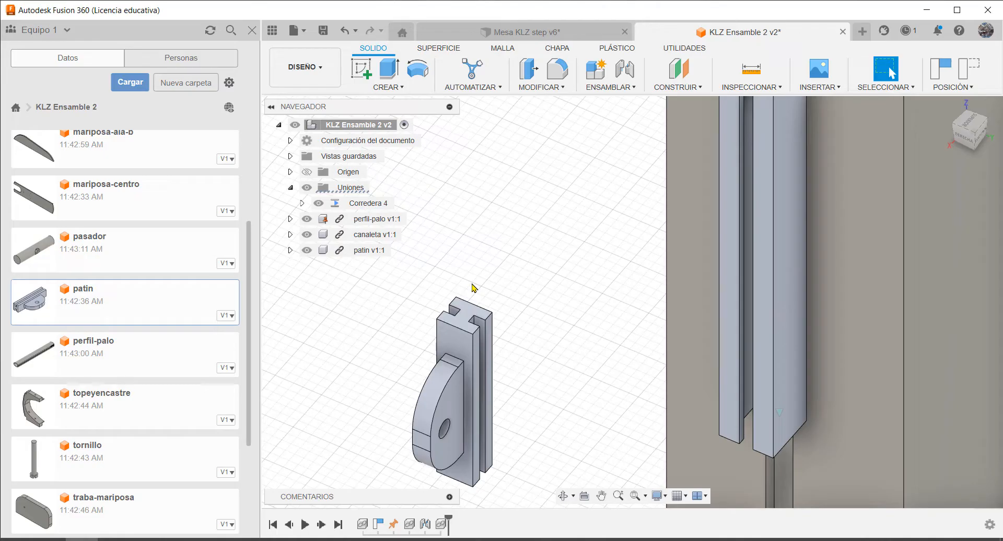
scroll(474, 305, "up", 3)
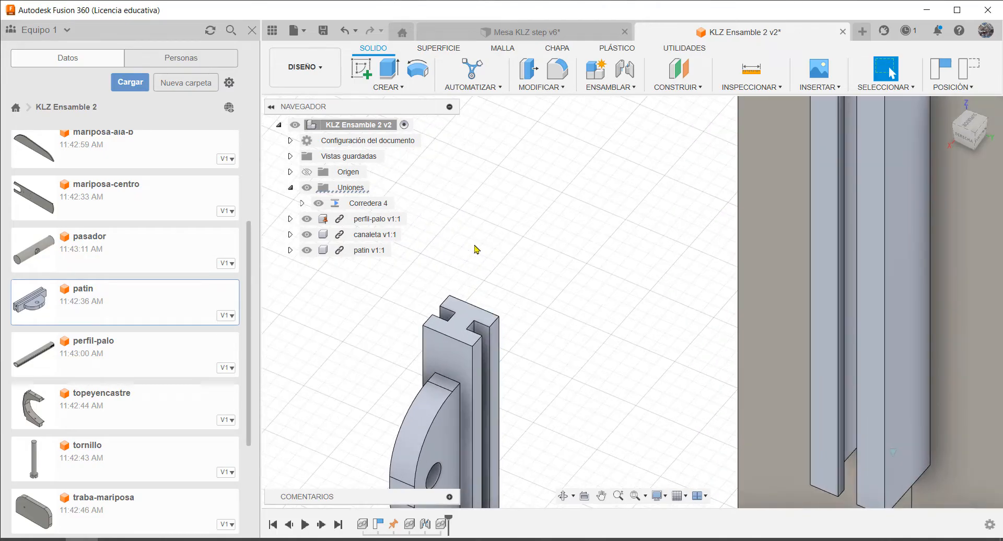
key("j")
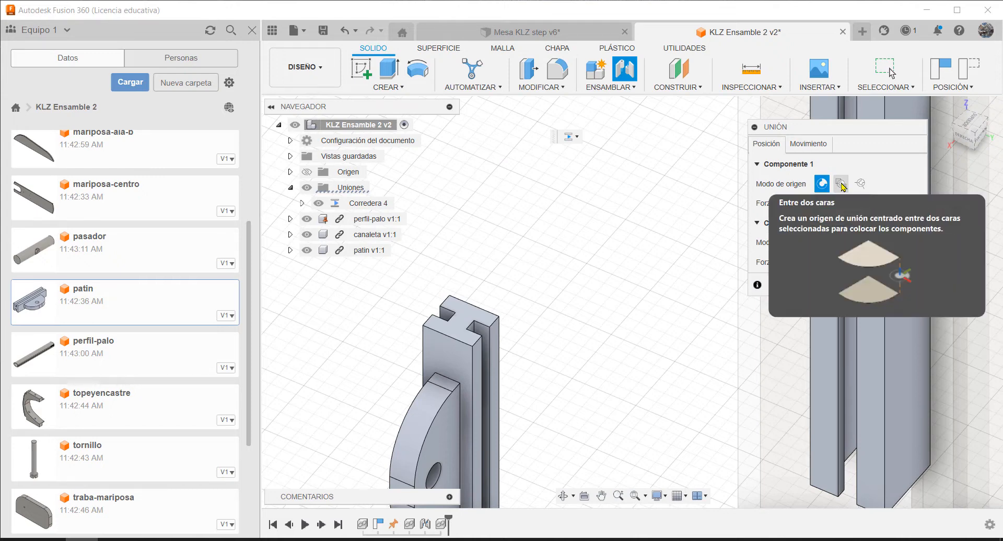
left_click(841, 184)
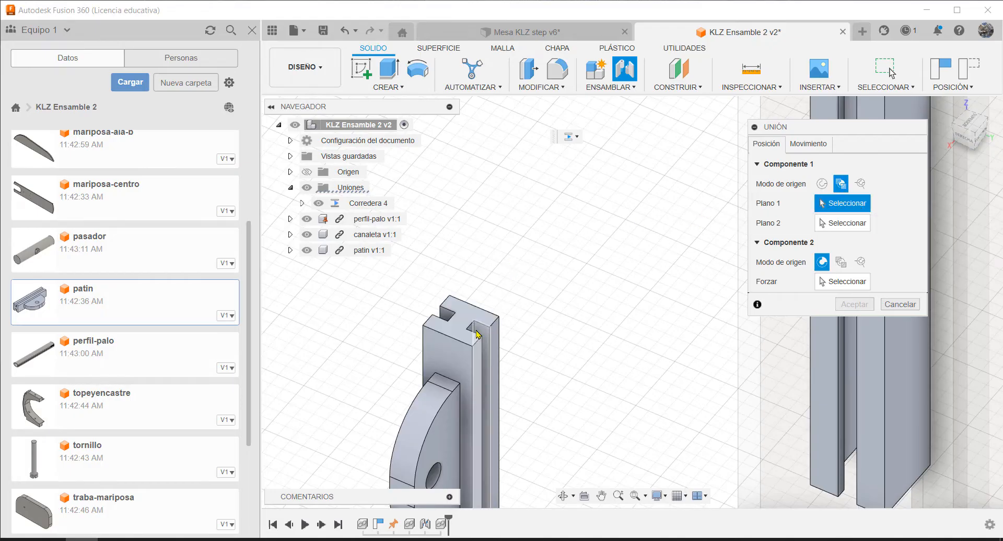
scroll(483, 319, "up", 5)
left_click(469, 327)
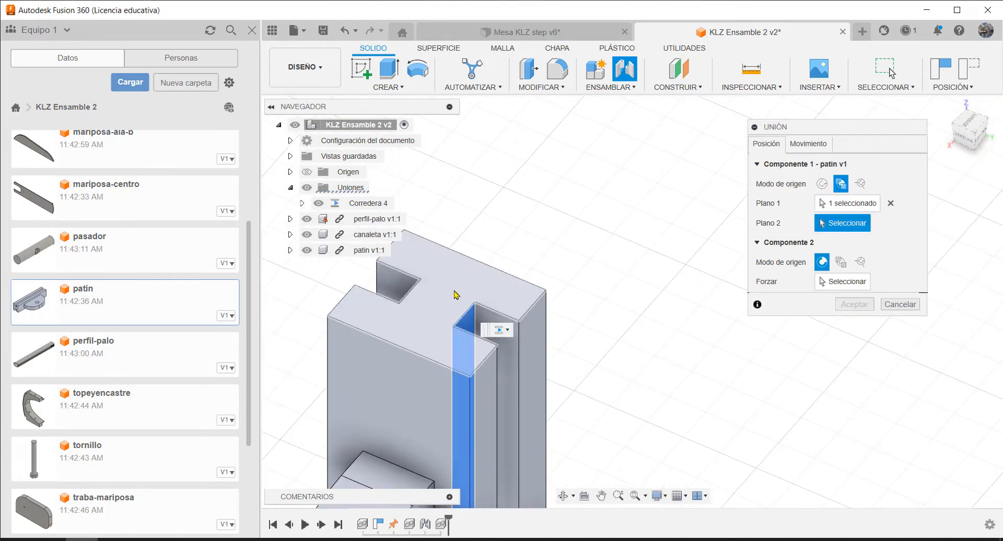
middle_click_drag(449, 293, 569, 287, "shift")
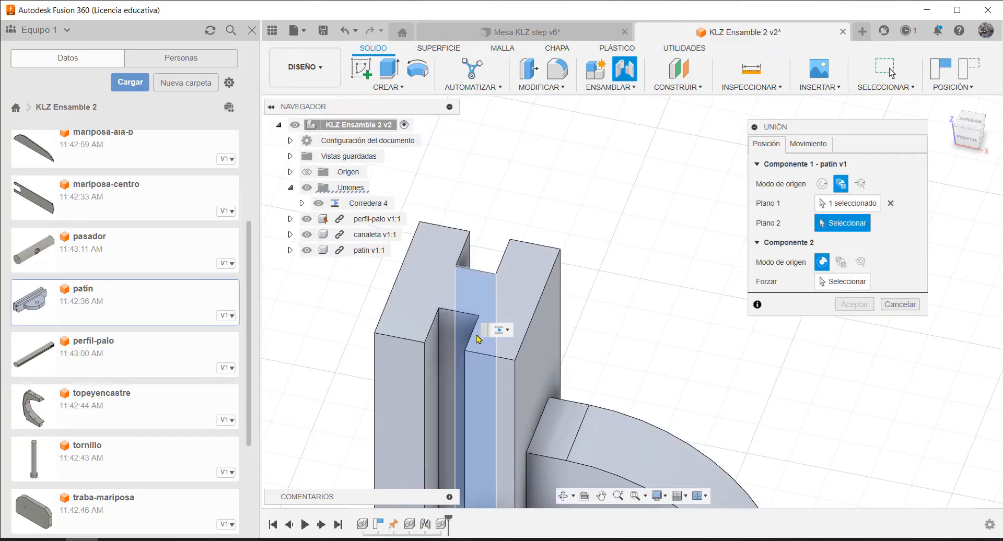
left_click(450, 331)
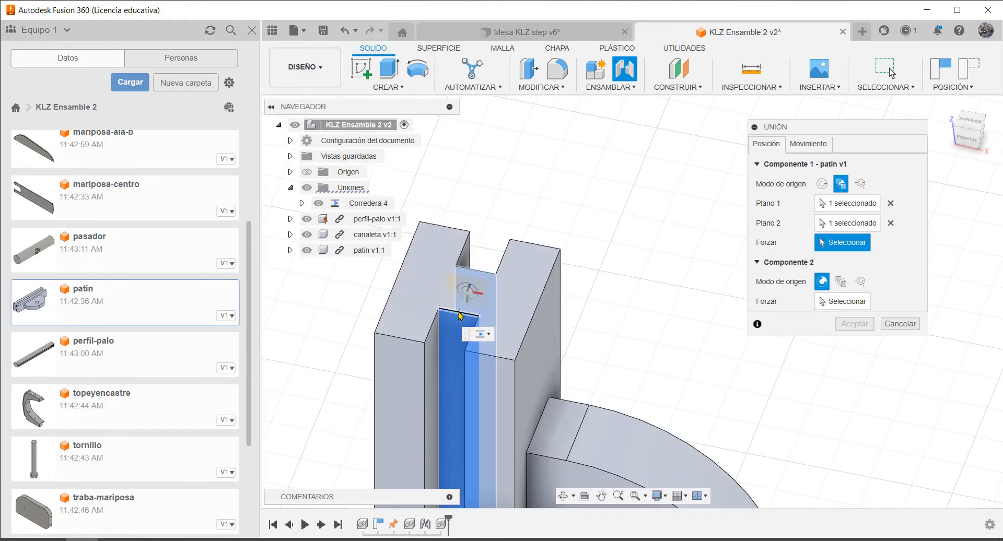
left_click(461, 316)
Define the joint's second origin between the two facing slot faces of the canaleta, snapped to the lower edge of one face
middle_click_drag(631, 279, 588, 270, "shift")
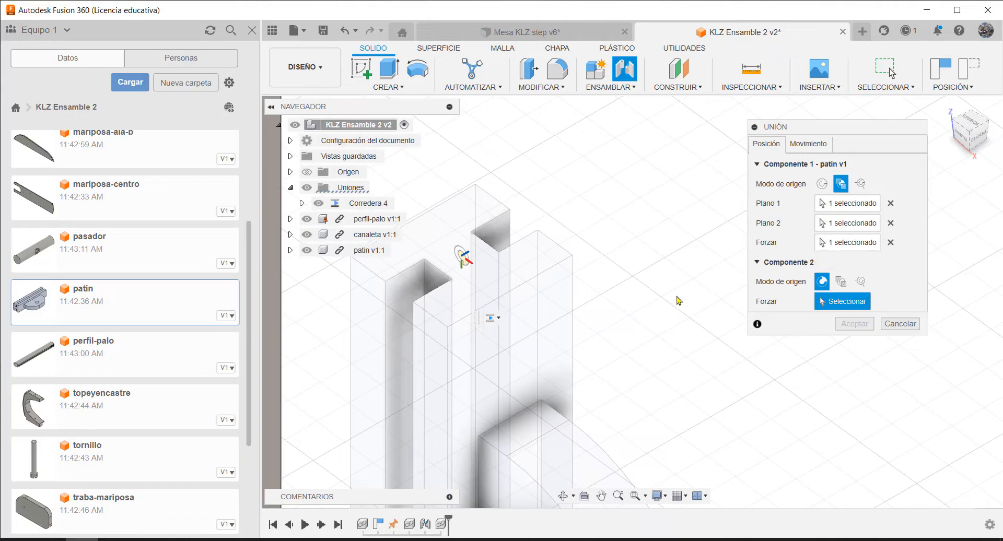
scroll(569, 319, "down", 5)
scroll(510, 315, "down", 3)
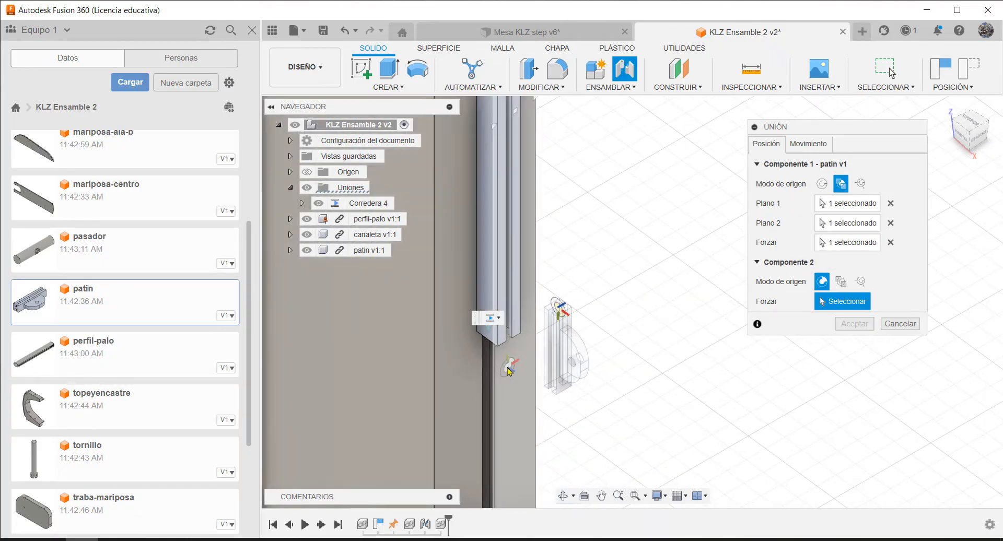
scroll(511, 314, "down", 4)
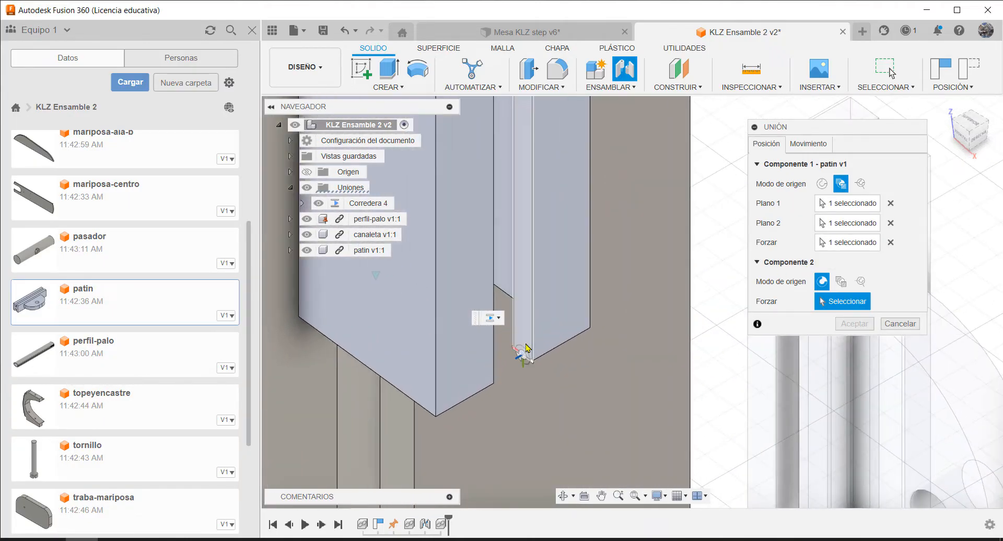
left_click(841, 282)
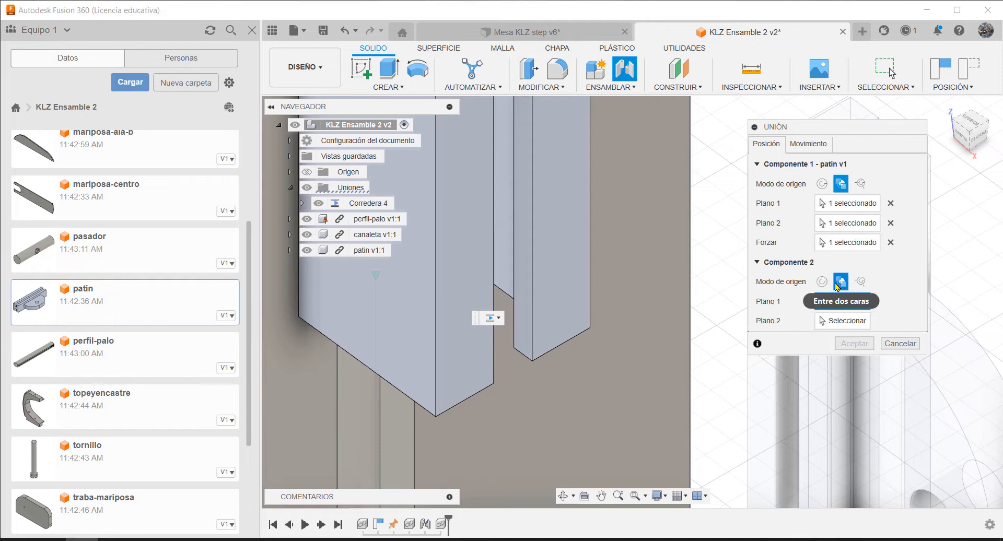
left_click(527, 329)
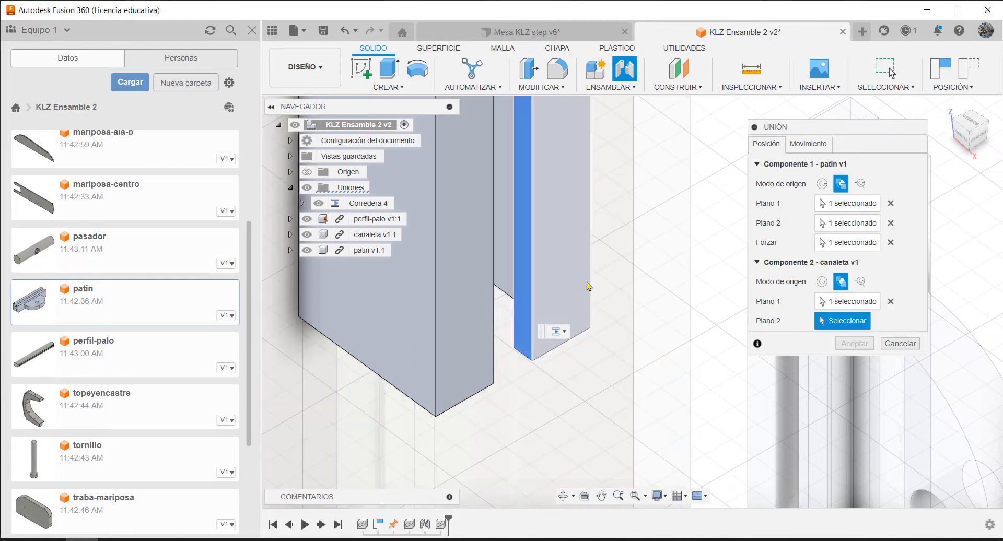
middle_click_drag(628, 286, 411, 315, "shift")
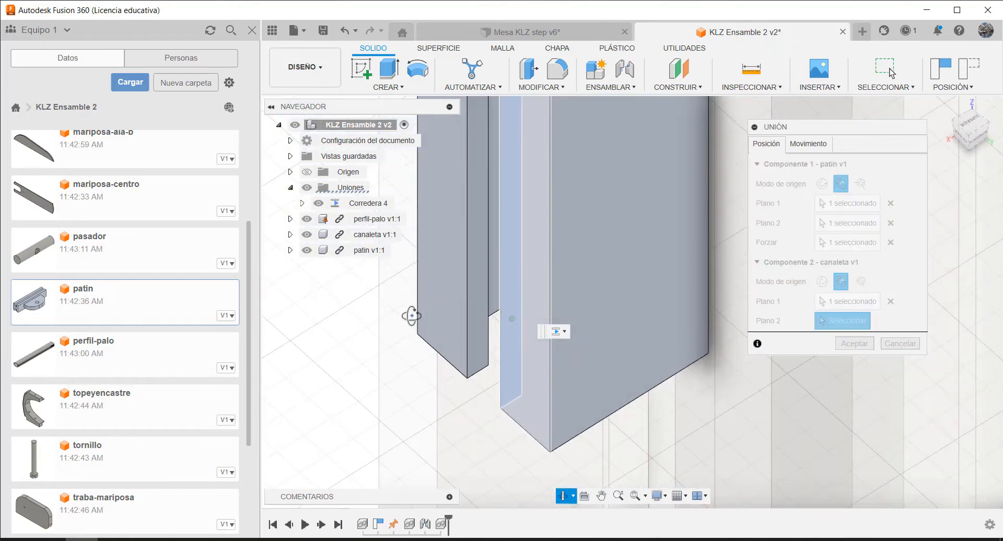
left_click(476, 338)
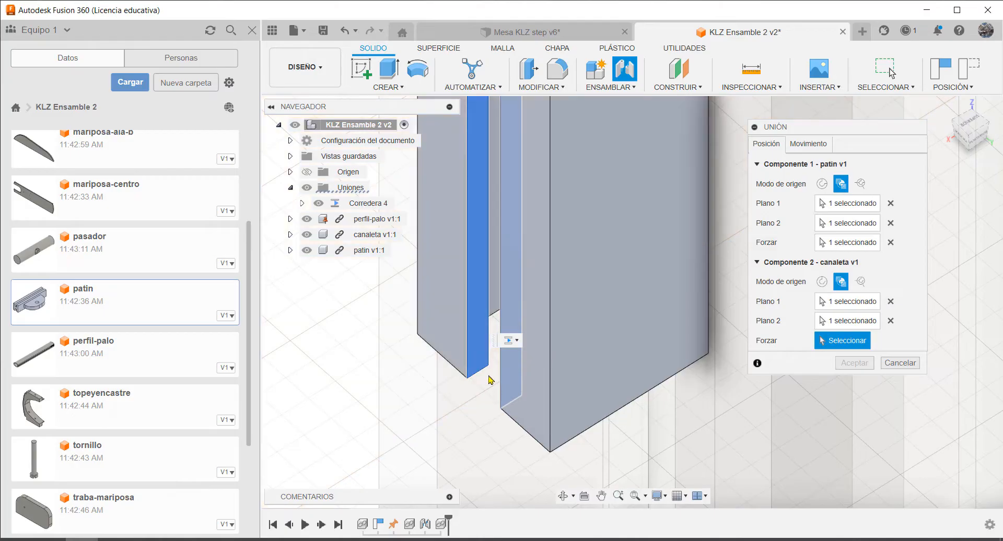
scroll(495, 391, "up", 5)
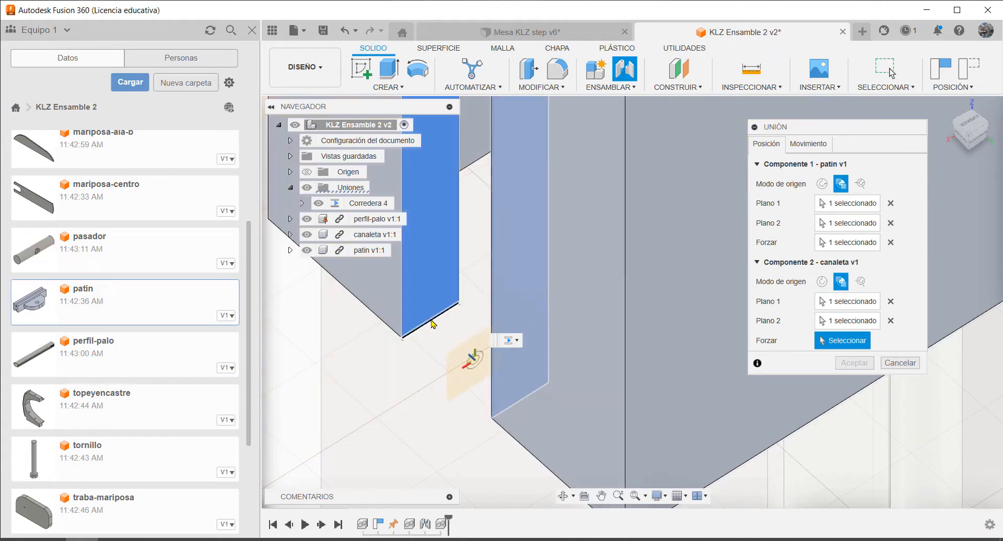
left_click(431, 324)
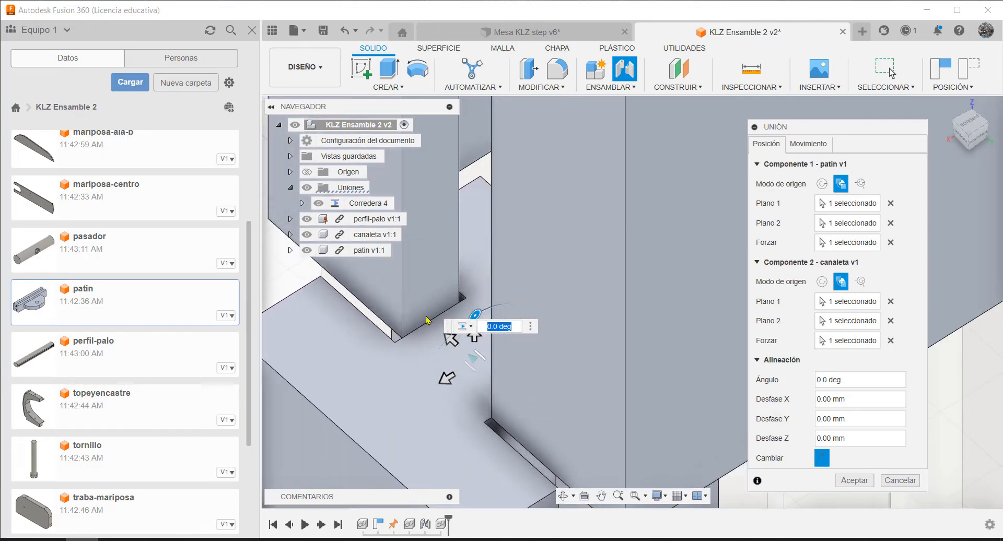
scroll(555, 433, "down", 2)
middle_click_drag(547, 405, 650, 388)
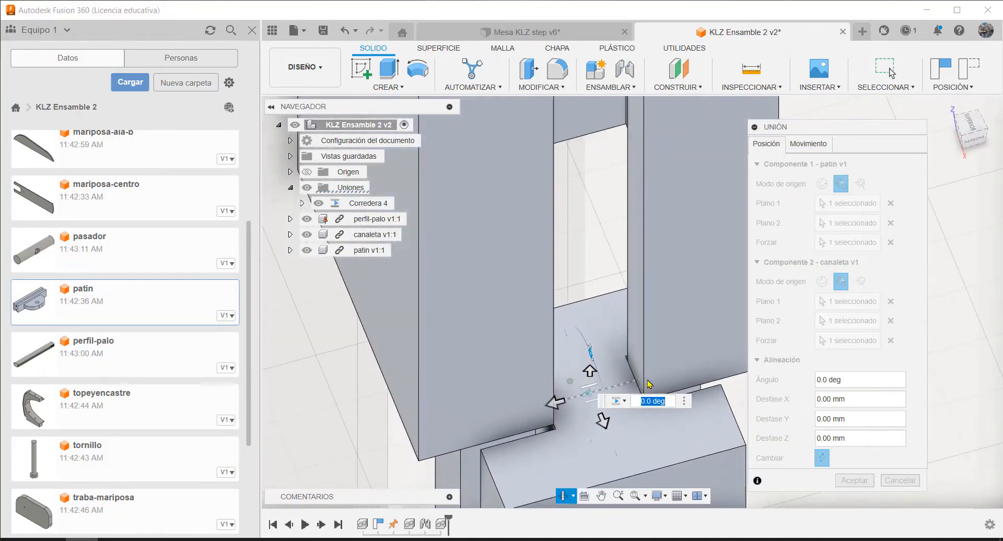
Set the patin's slider joint to slide along Eje Y and accept the joint
scroll(566, 326, "down", 2)
scroll(657, 383, "up", 2)
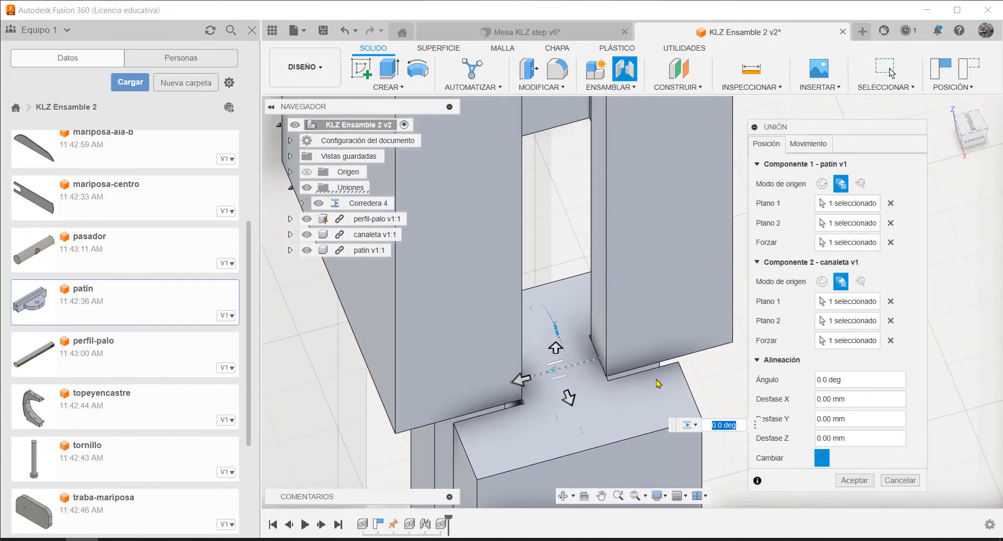
left_click(798, 144)
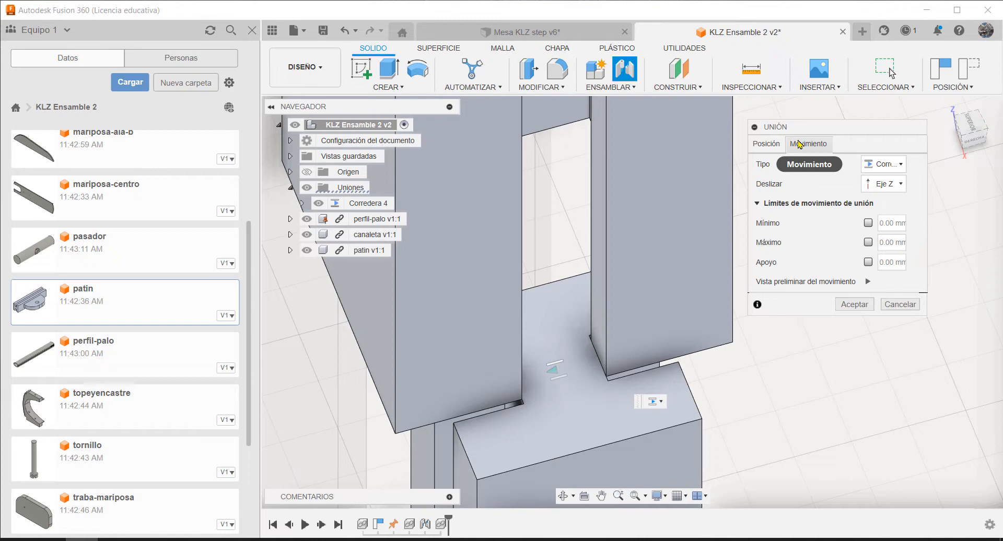
left_click(899, 188)
left_click(886, 214)
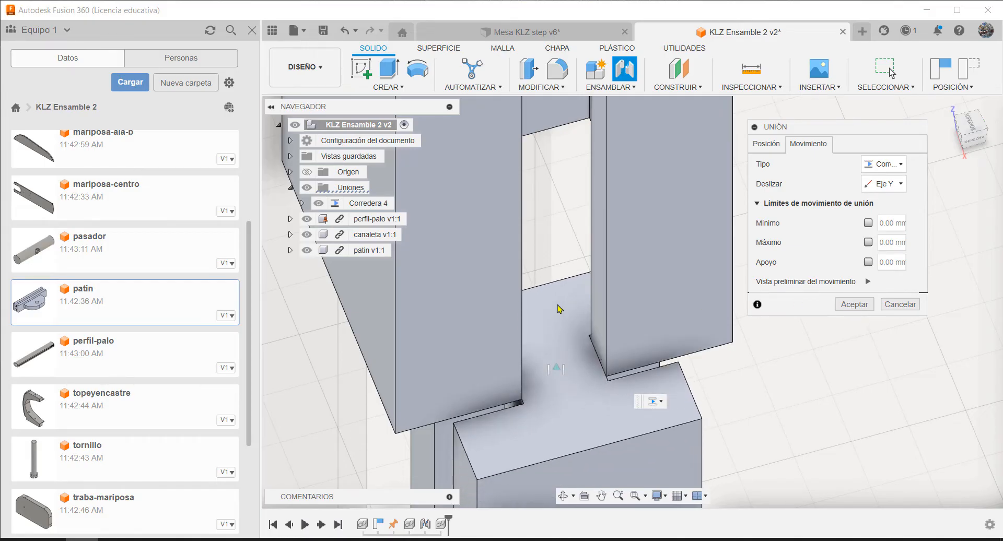
scroll(454, 310, "down", 3)
scroll(548, 273, "down", 4)
scroll(454, 390, "down", 2)
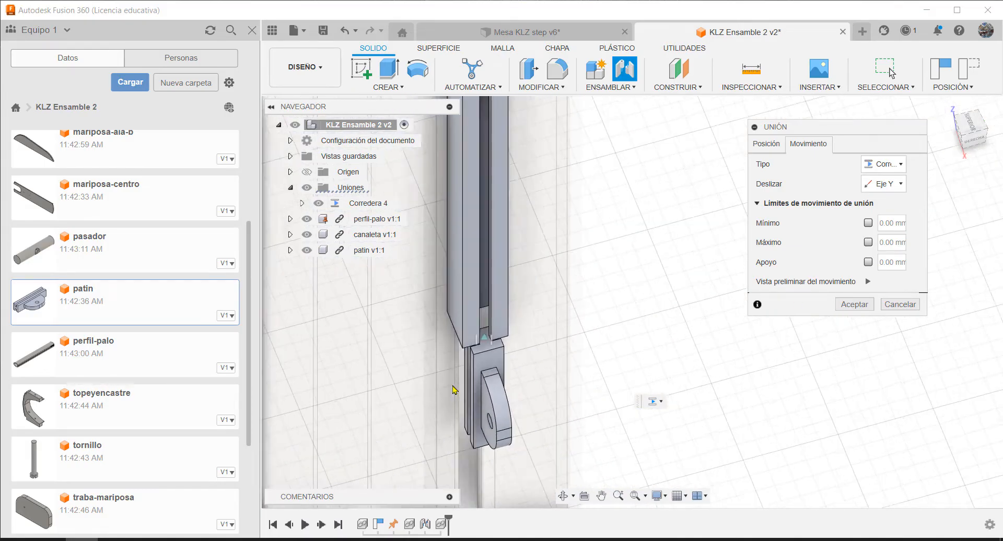
scroll(459, 392, "down", 2)
scroll(575, 402, "down", 2)
scroll(561, 415, "down", 2)
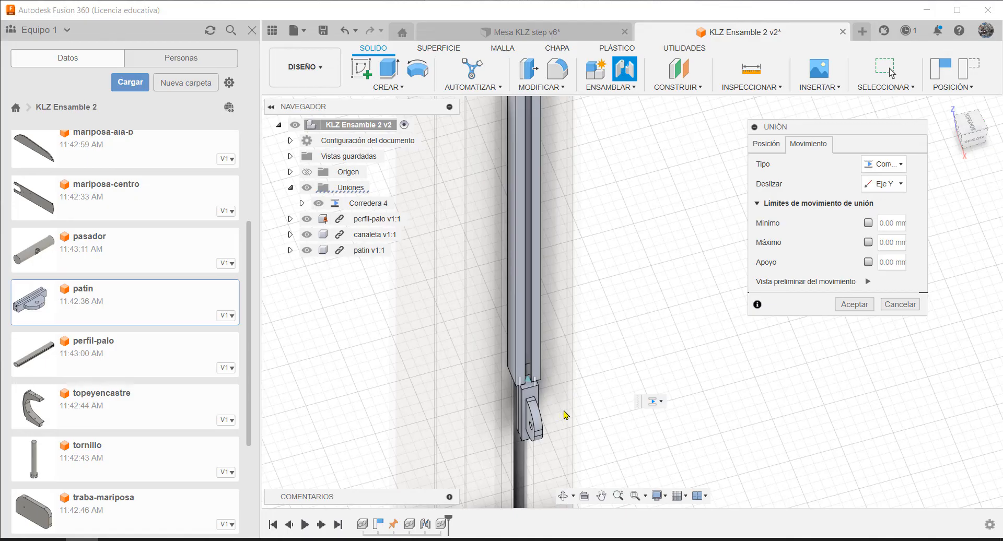
scroll(563, 416, "up", 2)
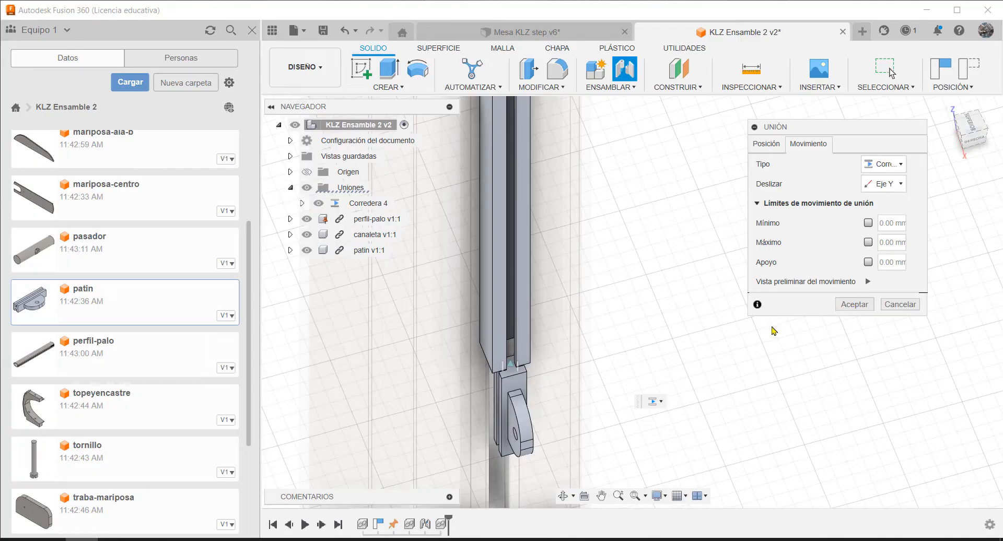
left_click(855, 304)
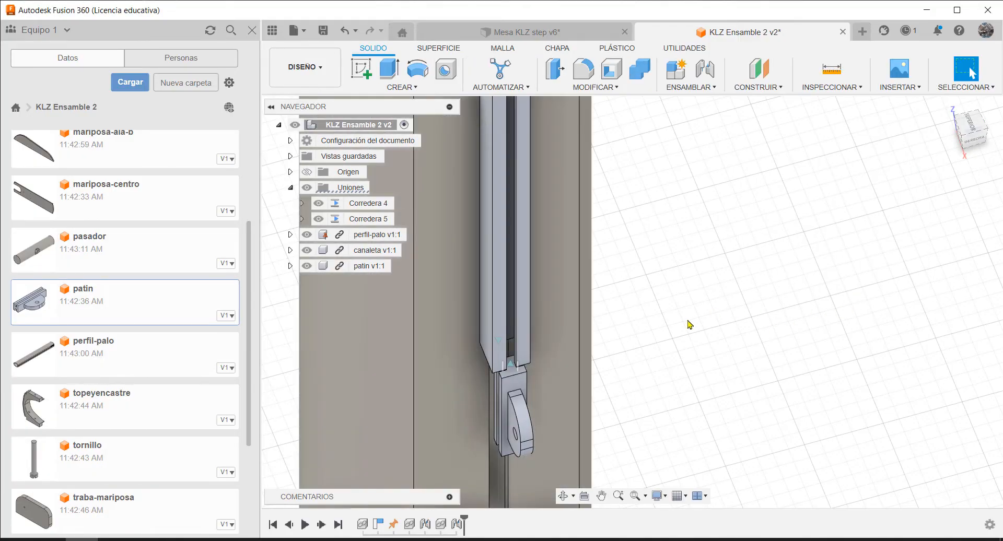
Slide the patin upward along the canaleta's slot to test its joint motion
left_click_drag(520, 416, 557, 169)
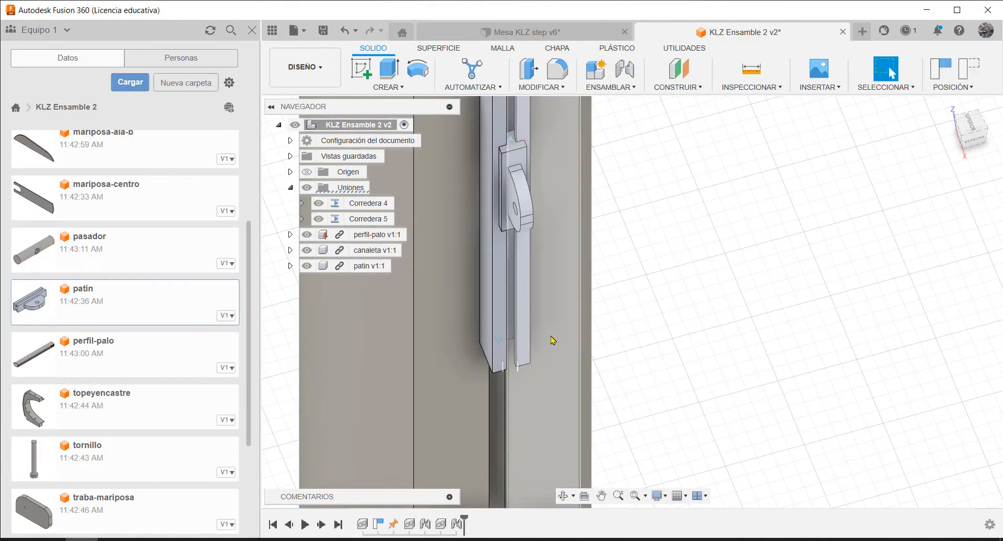
scroll(545, 402, "down", 5)
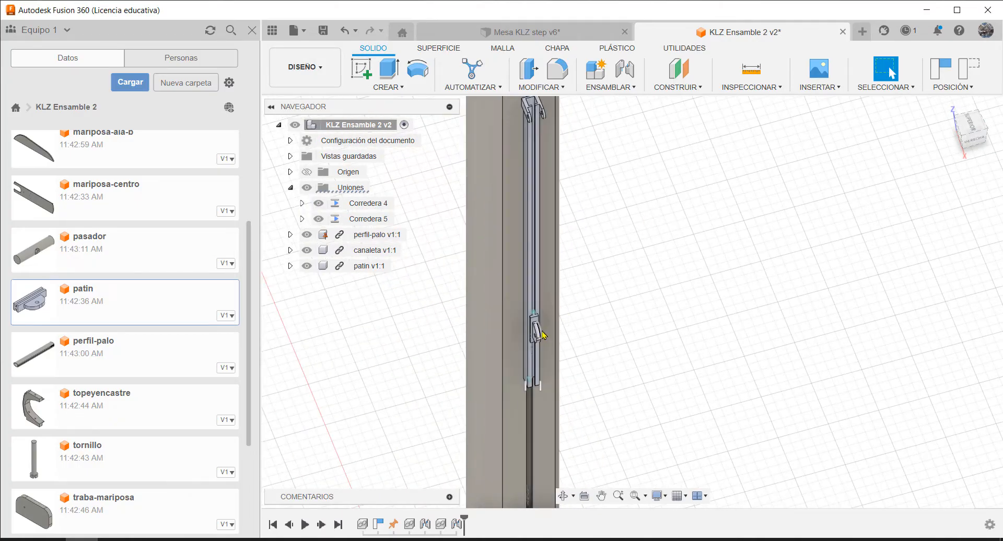
left_click_drag(538, 336, 591, 297)
scroll(609, 229, "down", 3)
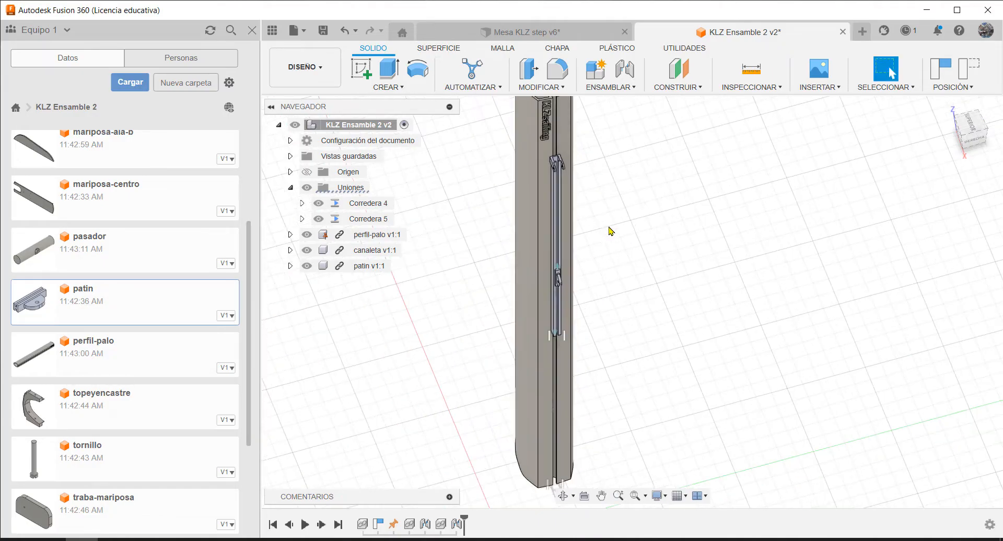
Insert varillahoriz into the current design and rotate it 90 degrees about X
scroll(633, 160, "up", 2)
middle_click_drag(631, 168, 831, 340, "shift")
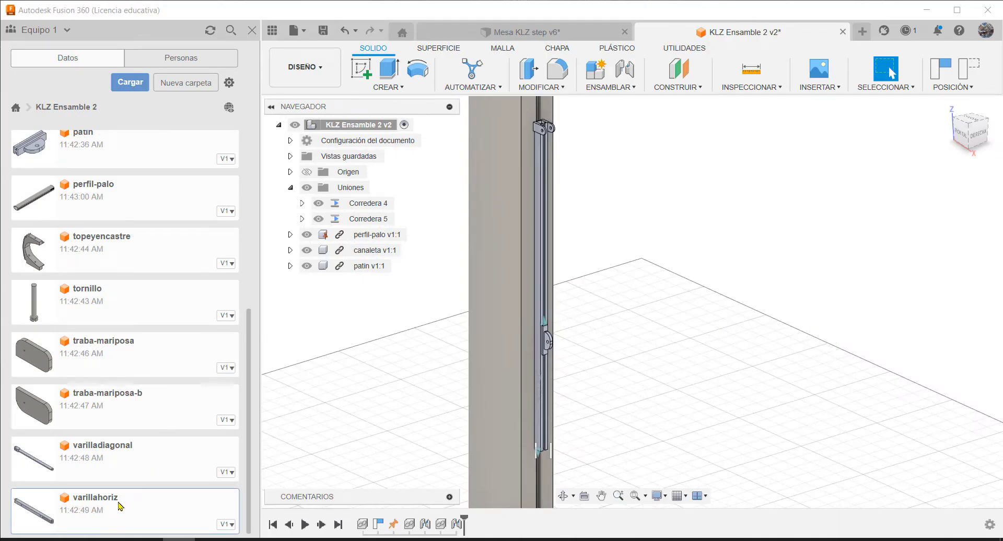
right_click(98, 505)
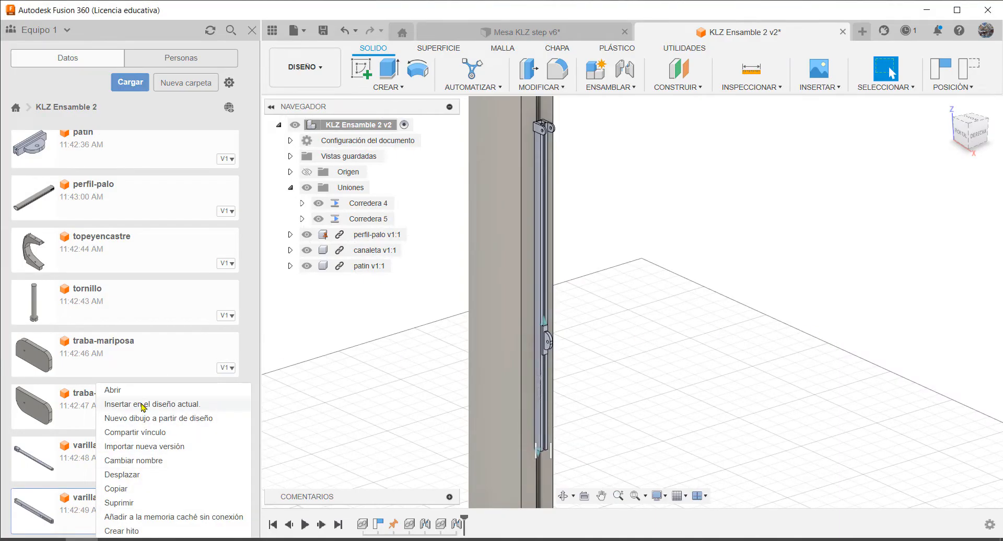
left_click(142, 407)
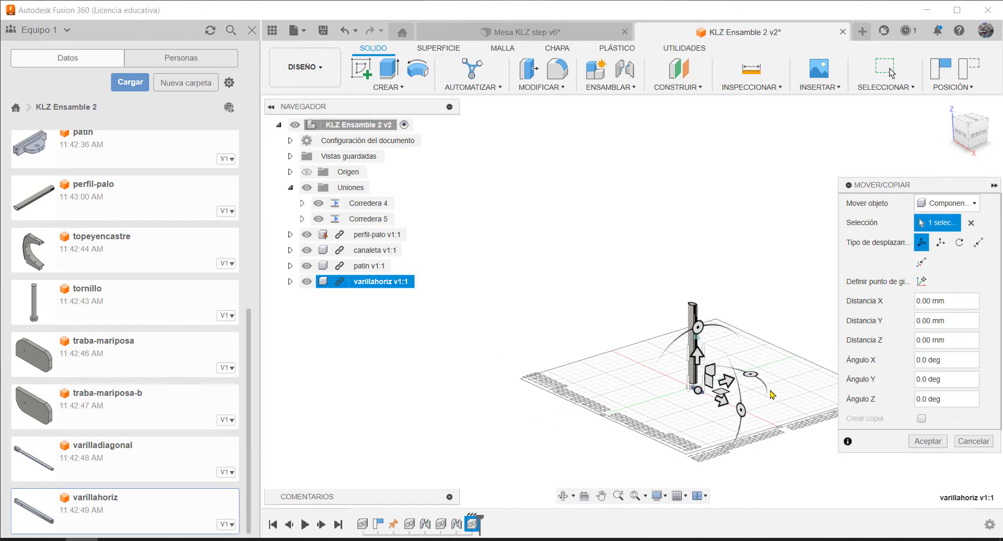
scroll(772, 395, "up", 10)
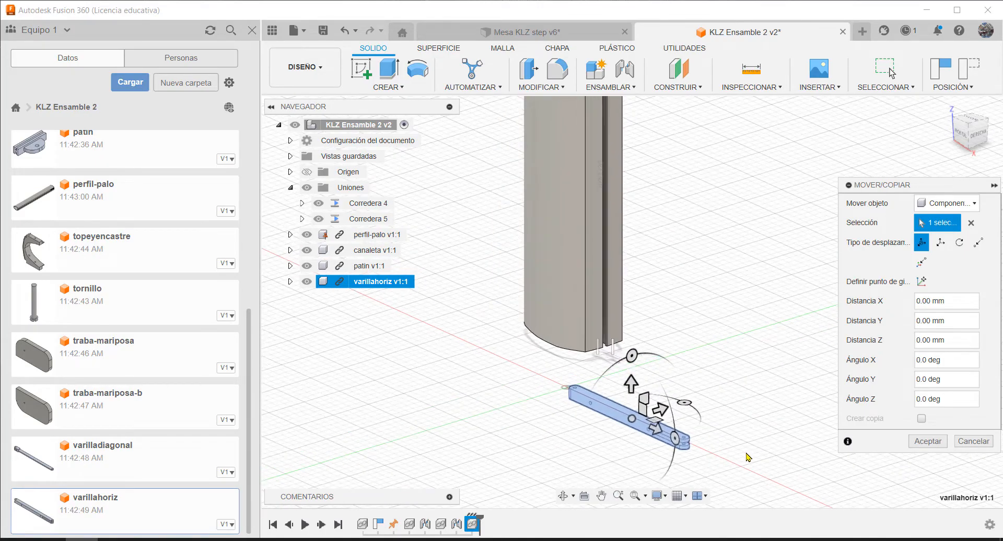
scroll(748, 458, "up", 3)
left_click_drag(573, 336, 514, 417)
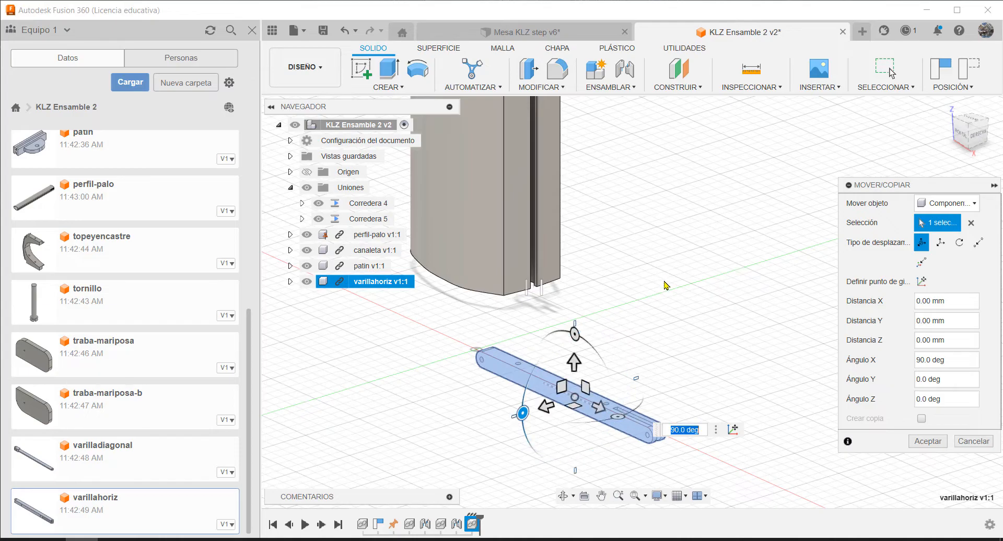
left_click(923, 437)
Move varillahoriz about 877 mm upward along its Y direction, close to the canaleta's upper bracket, and accept the placement
scroll(585, 397, "down", 5)
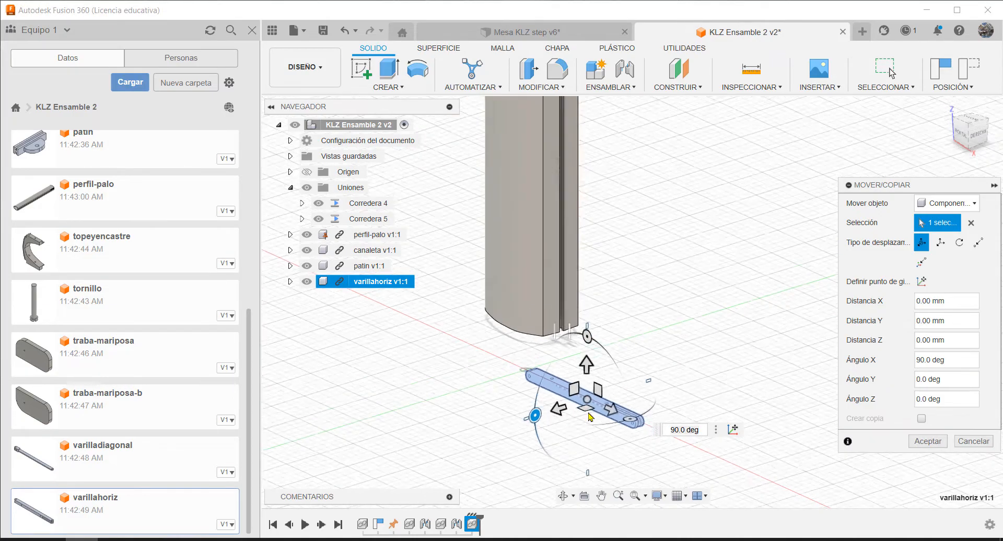
left_click_drag(595, 339, 598, 138)
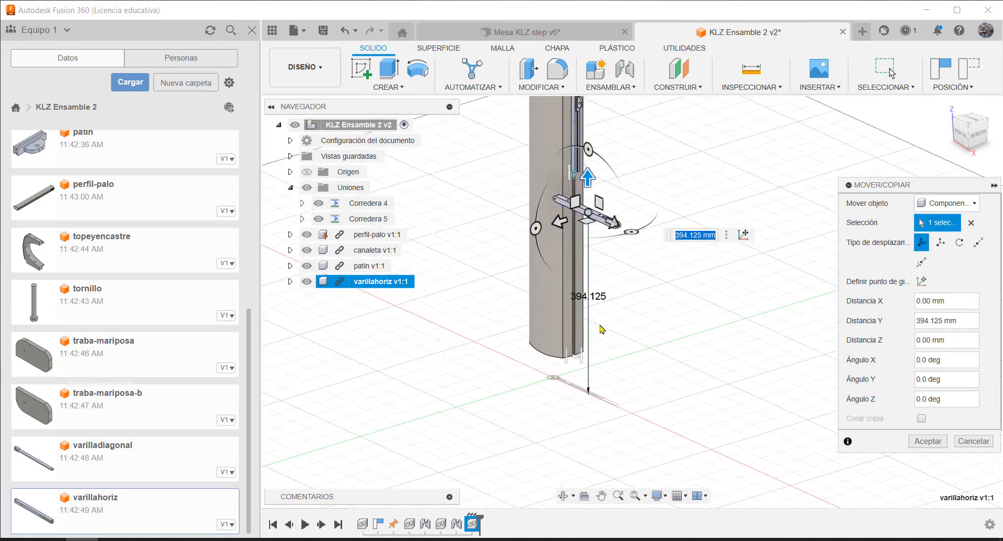
scroll(613, 251, "down", 5)
scroll(604, 273, "up", 3)
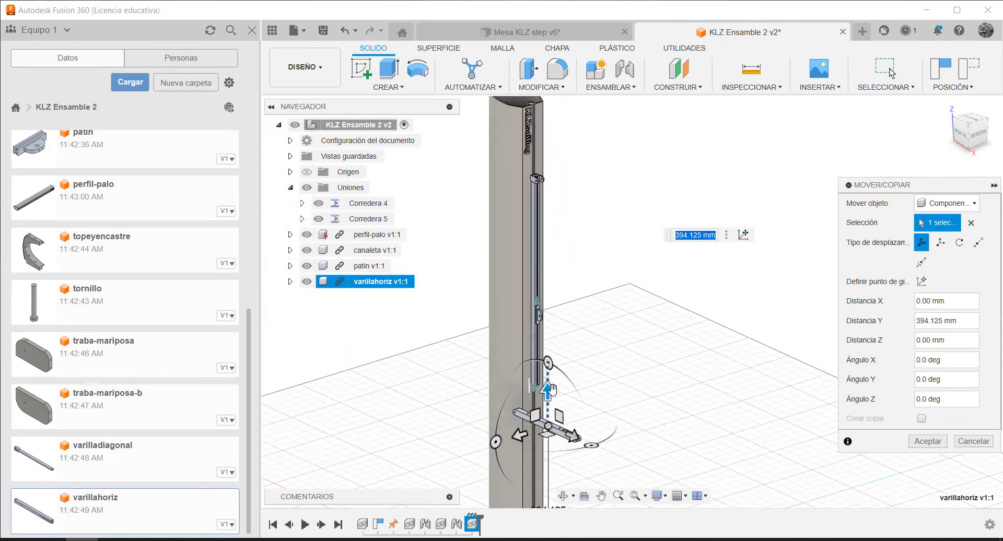
left_click_drag(553, 390, 553, 166)
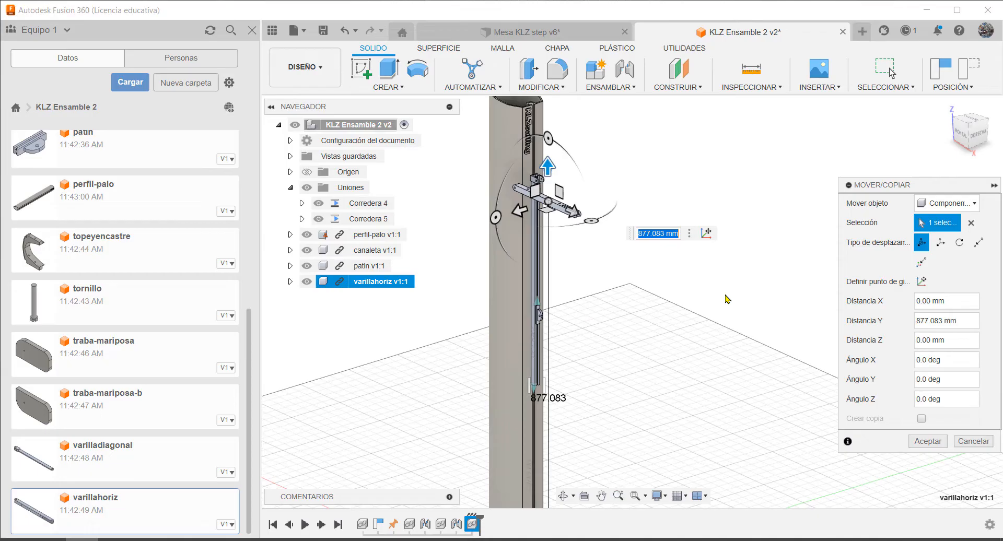
left_click(925, 444)
Start a joint with its first origin at the outer end of the round hole in varillahoriz's unslotted end
scroll(547, 164, "down", 2)
scroll(528, 178, "up", 5)
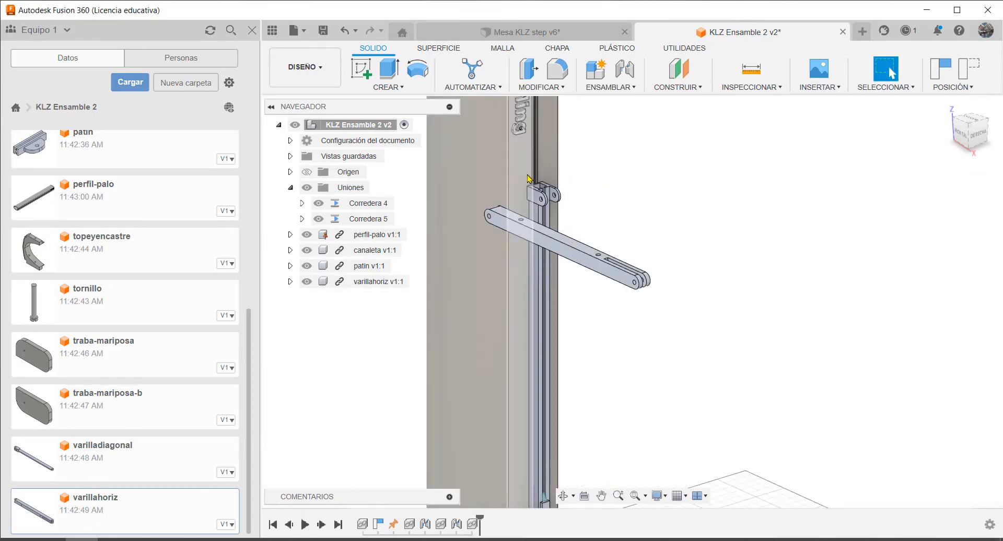
scroll(528, 179, "up", 3)
scroll(752, 181, "up", 2)
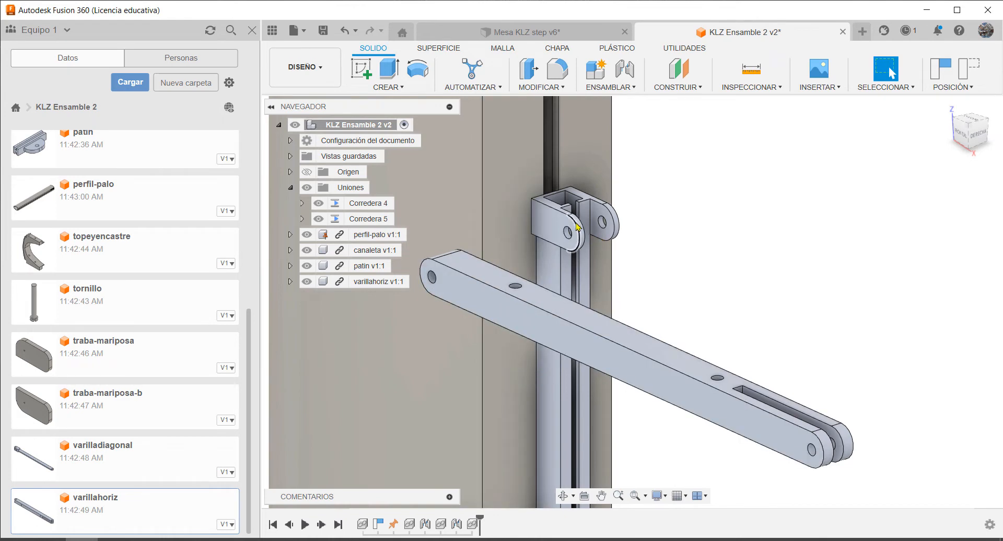
middle_click_drag(600, 228, 632, 246, "shift")
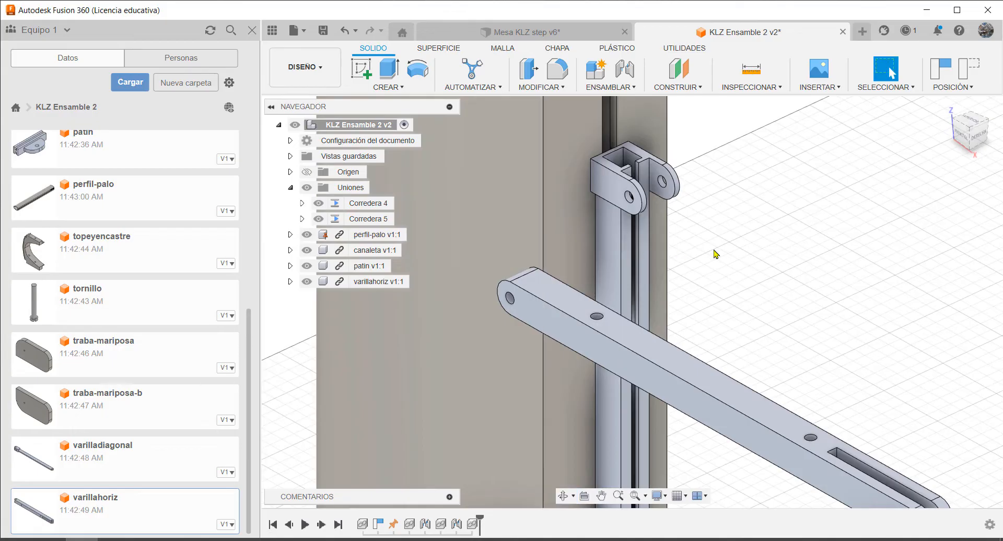
scroll(717, 252, "down", 1)
key("j")
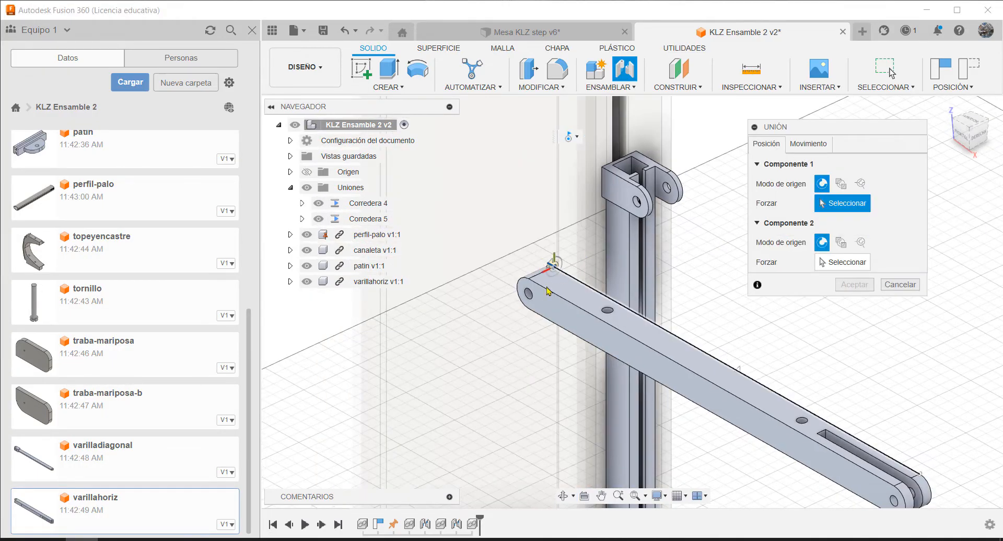
scroll(538, 288, "up", 5)
scroll(522, 293, "up", 1)
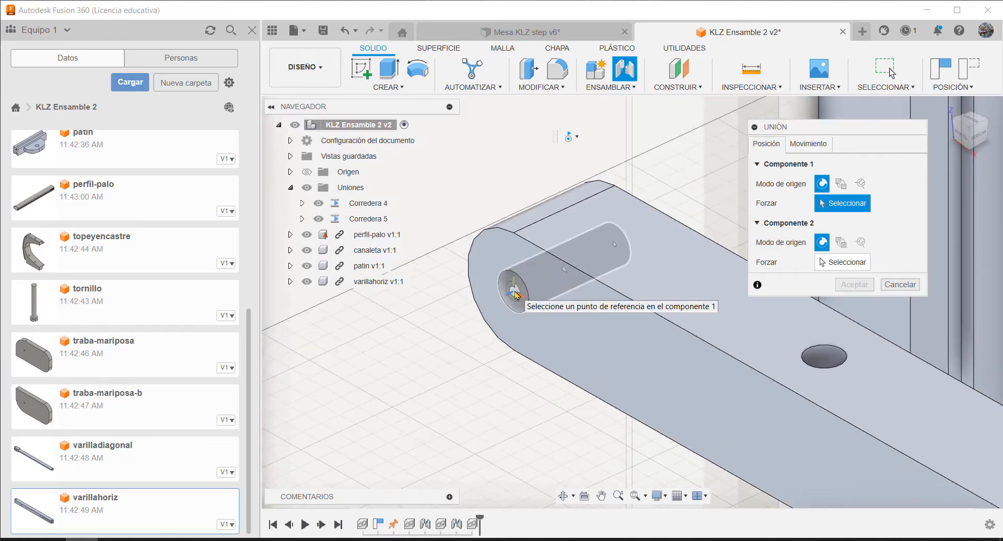
left_click(514, 295)
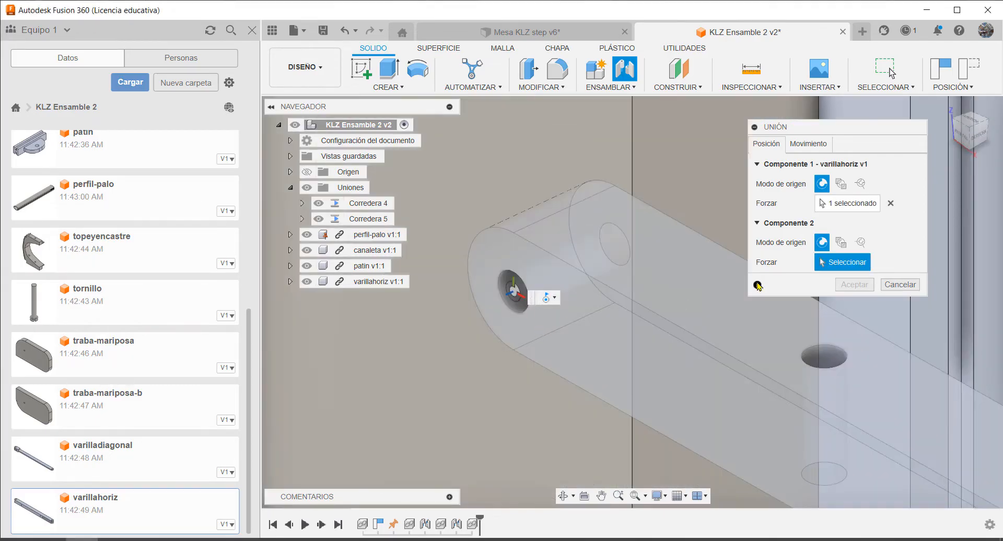
Set the joint's second origin at the inner end of the hole in one ear of the canaleta's upper bracket
scroll(571, 242, "down", 7)
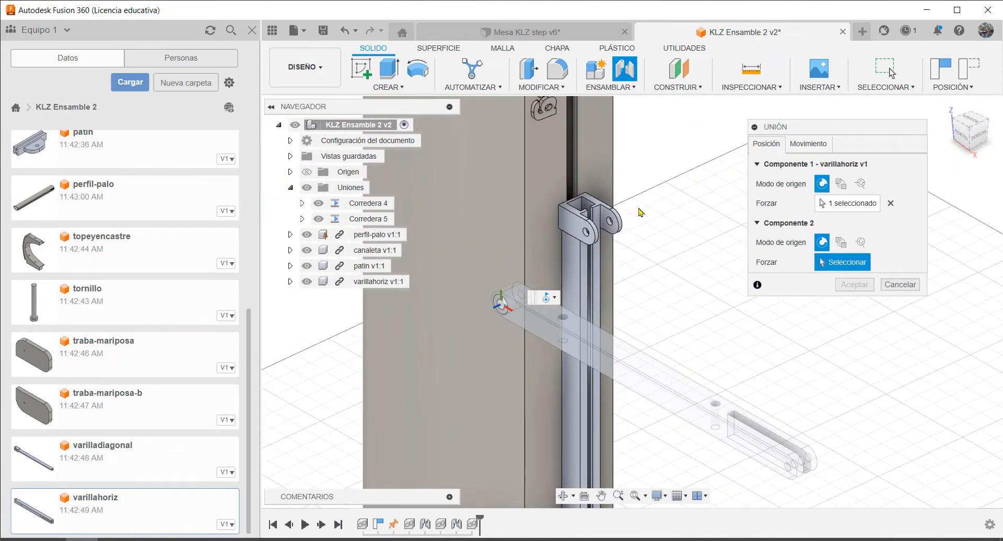
scroll(609, 215, "up", 8)
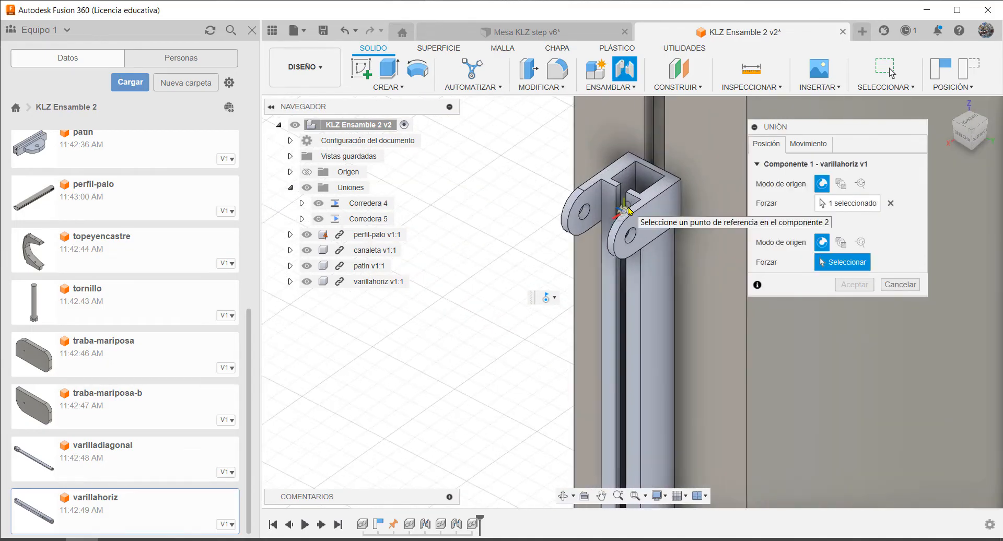
scroll(610, 215, "up", 2)
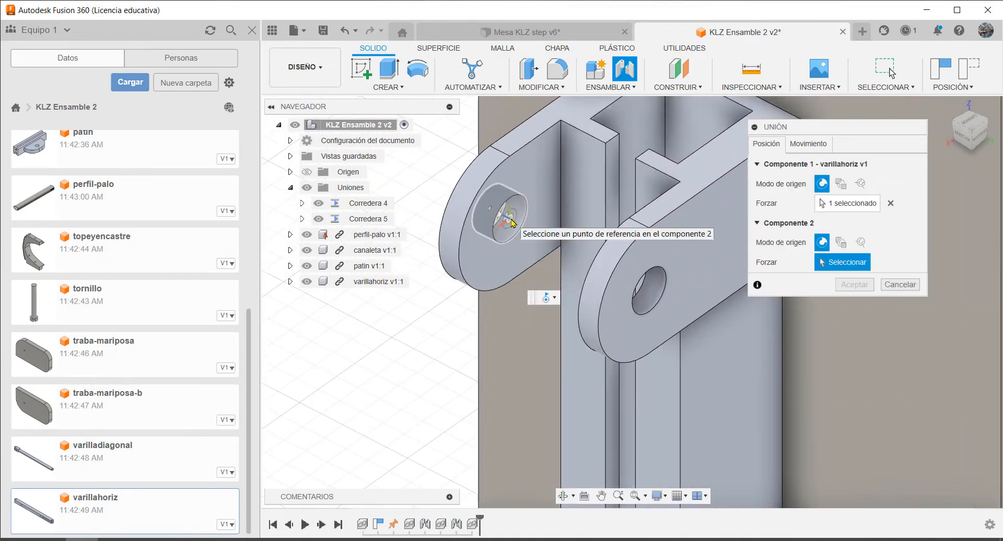
left_click(514, 224)
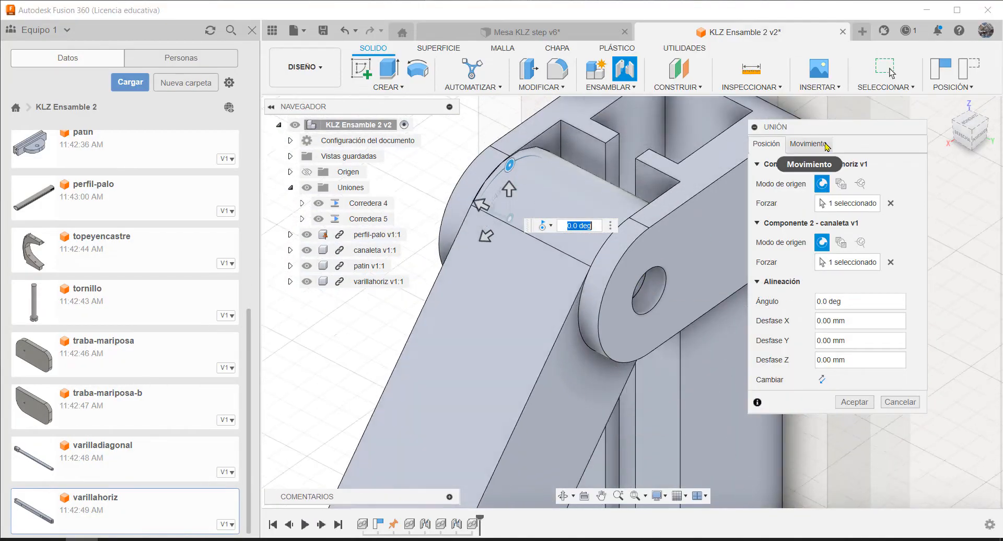
Set the motion type of the joint between varillahoriz and the canaleta to Revolución
scroll(647, 237, "down", 5)
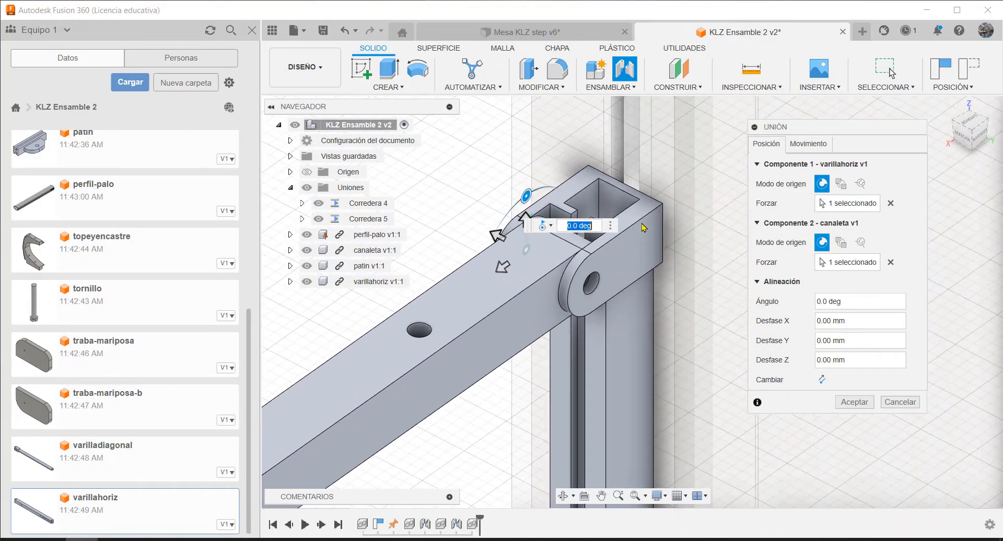
scroll(647, 301, "down", 3)
scroll(659, 371, "up", 3)
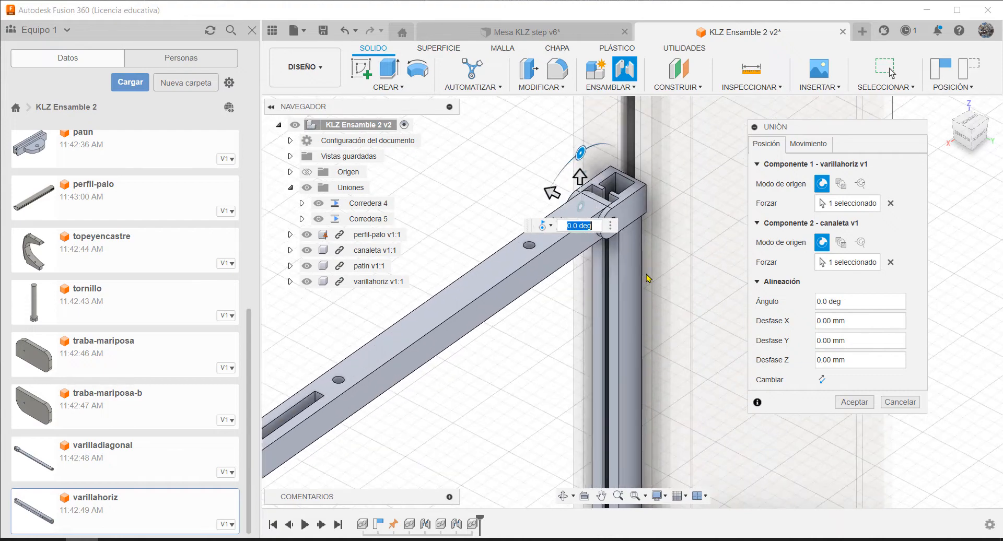
middle_click_drag(655, 285, 623, 311, "shift")
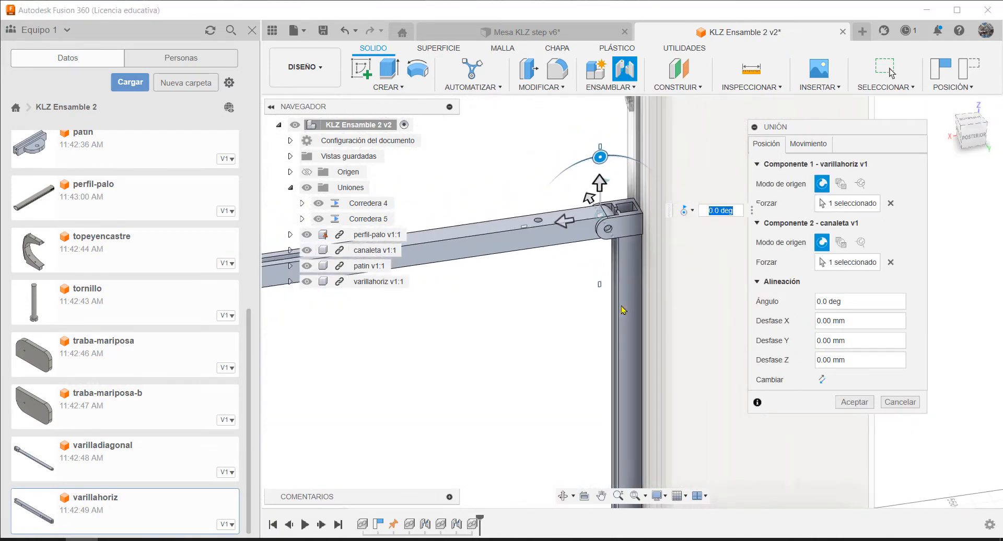
left_click(816, 147)
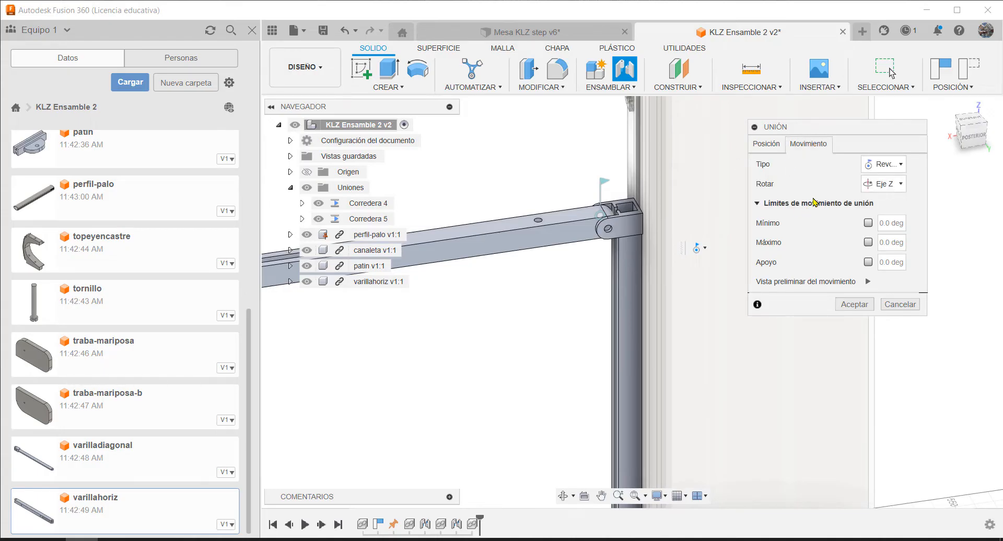
left_click(901, 166)
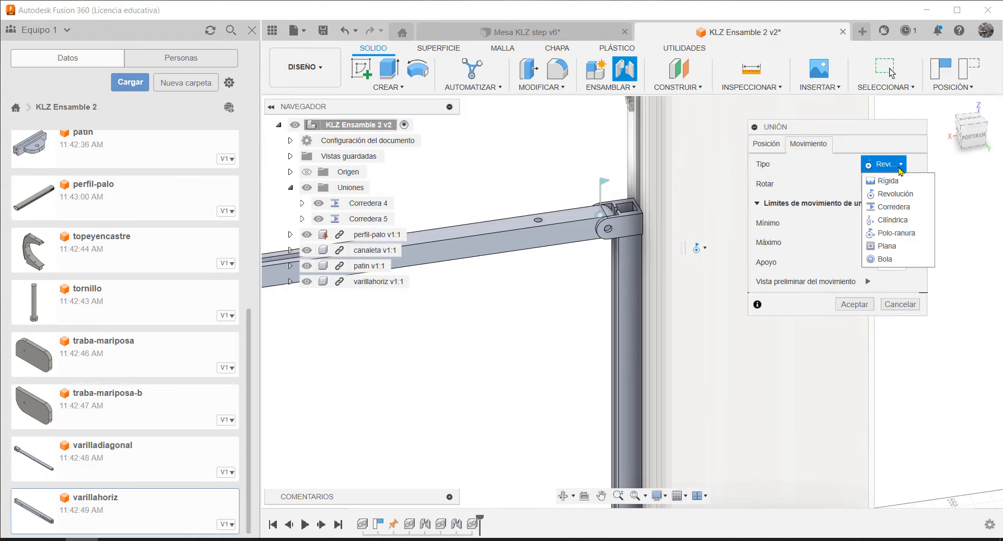
left_click(896, 195)
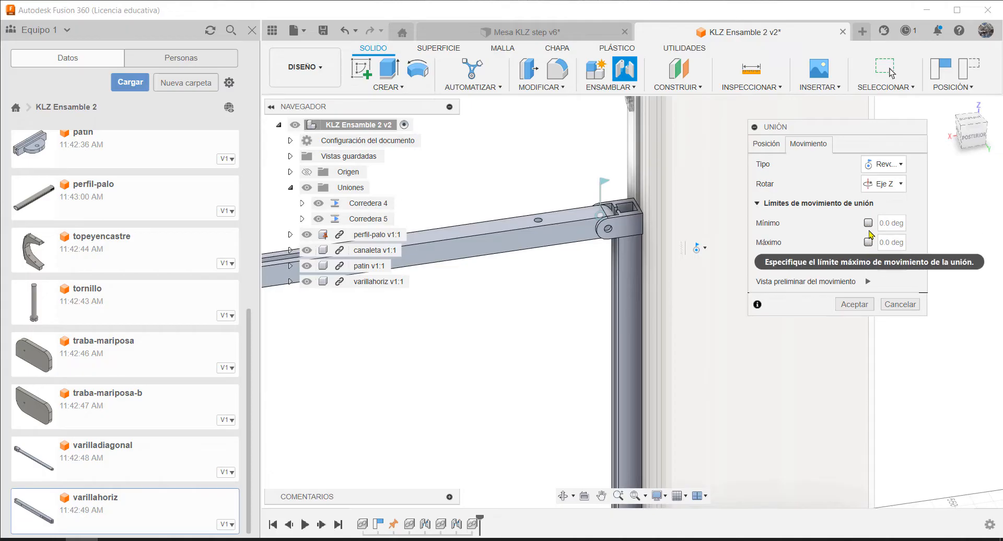
Limit the revolute joint's rotation to a minimum of -90 deg and a maximum of 0 deg, and preview the limited motion
left_click(869, 223)
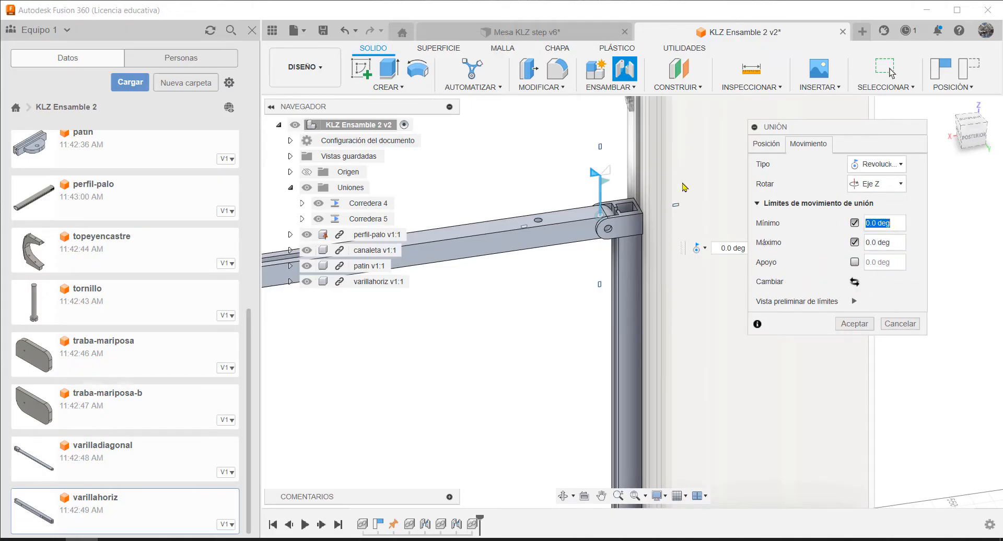
left_click_drag(593, 174, 555, 229)
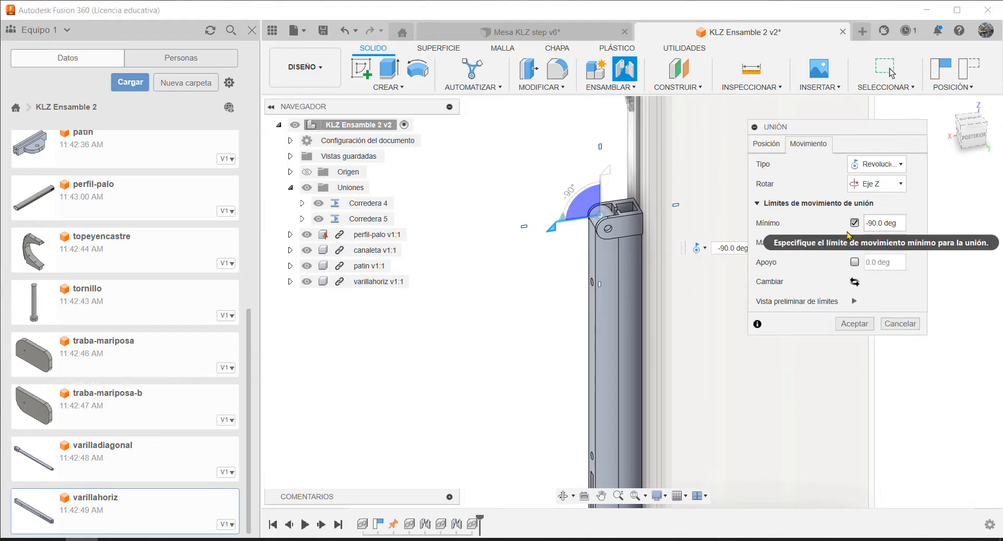
left_click(855, 302)
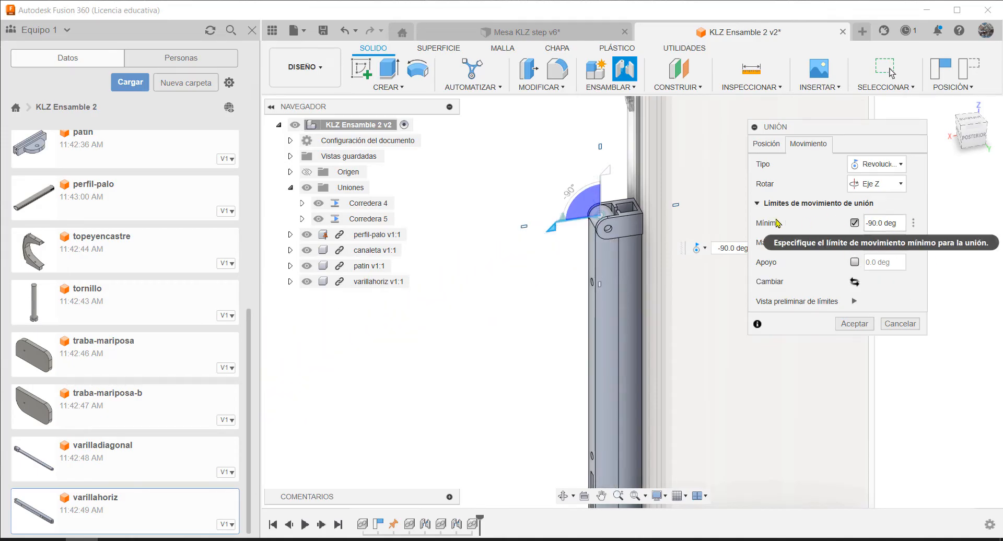
Swap the joint's motion limits and compare the previewed ranges, keep 270 deg minimum and 360 deg maximum, and accept the joint
left_click(854, 283)
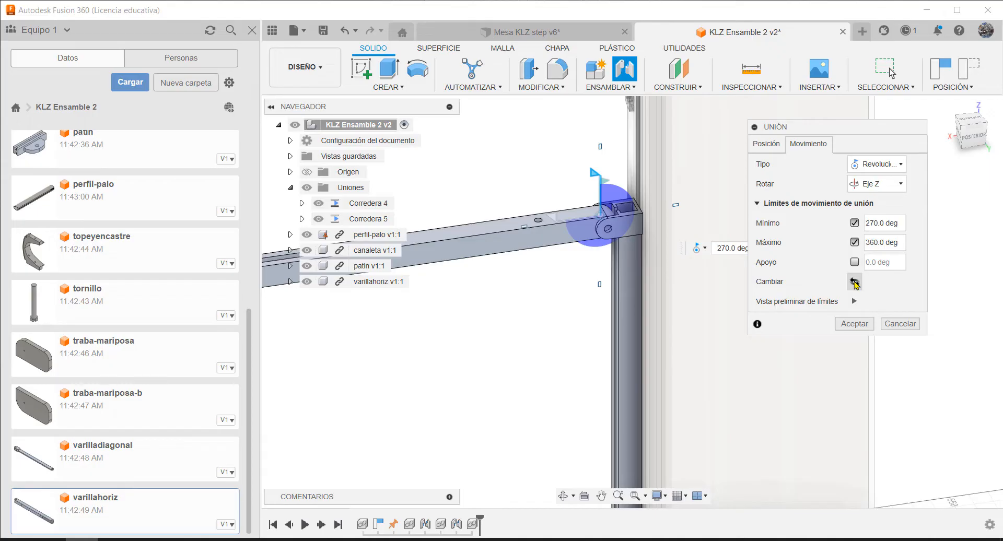
left_click(855, 302)
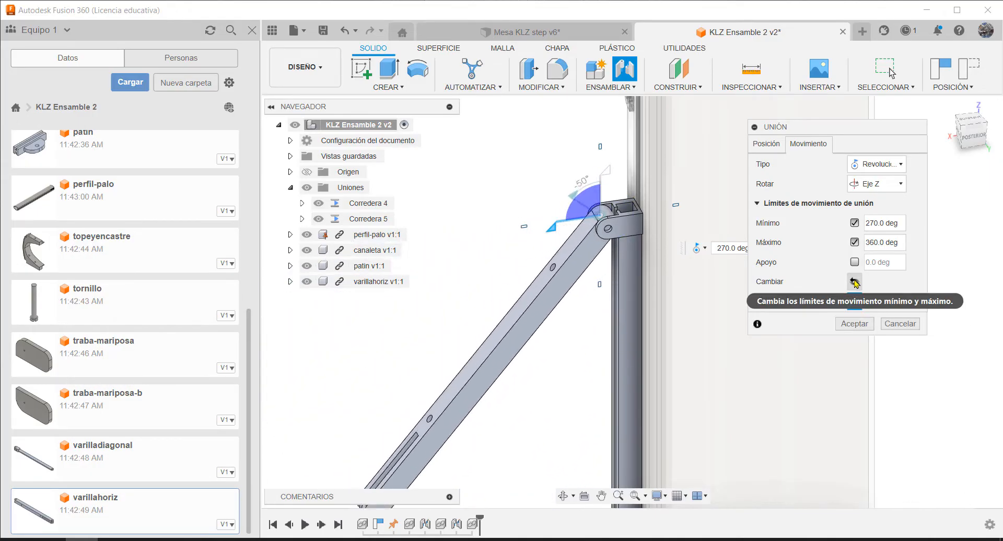
left_click(855, 282)
left_click(854, 302)
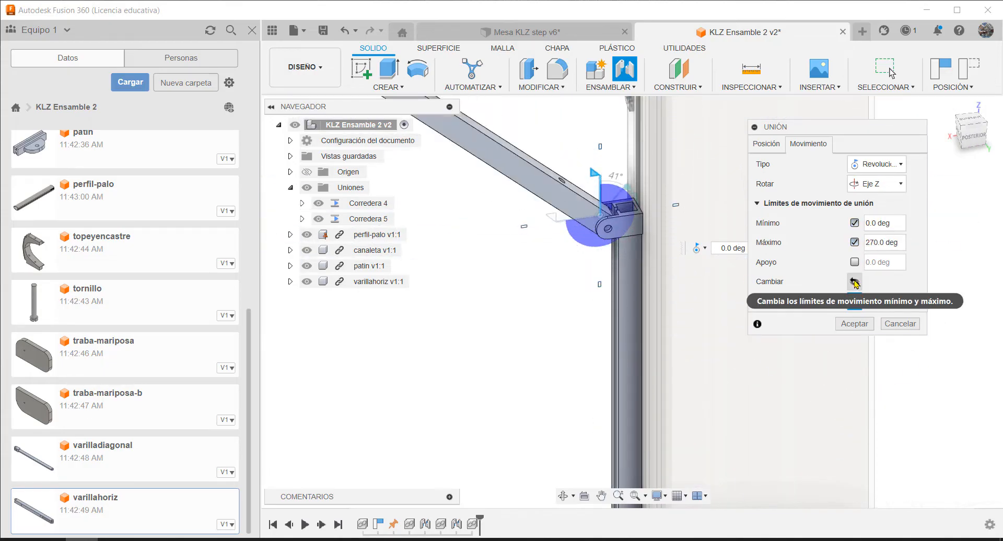
left_click(855, 282)
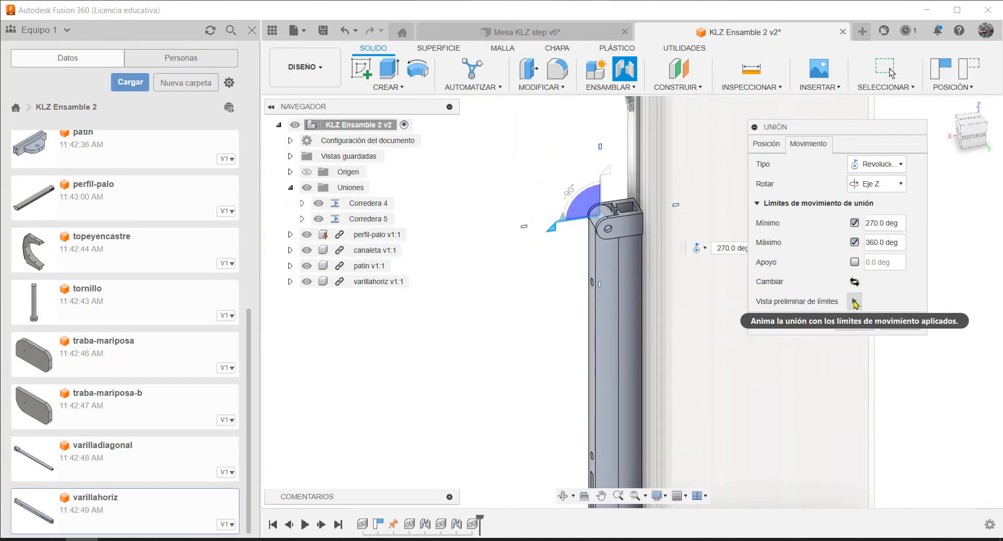
left_click(855, 302)
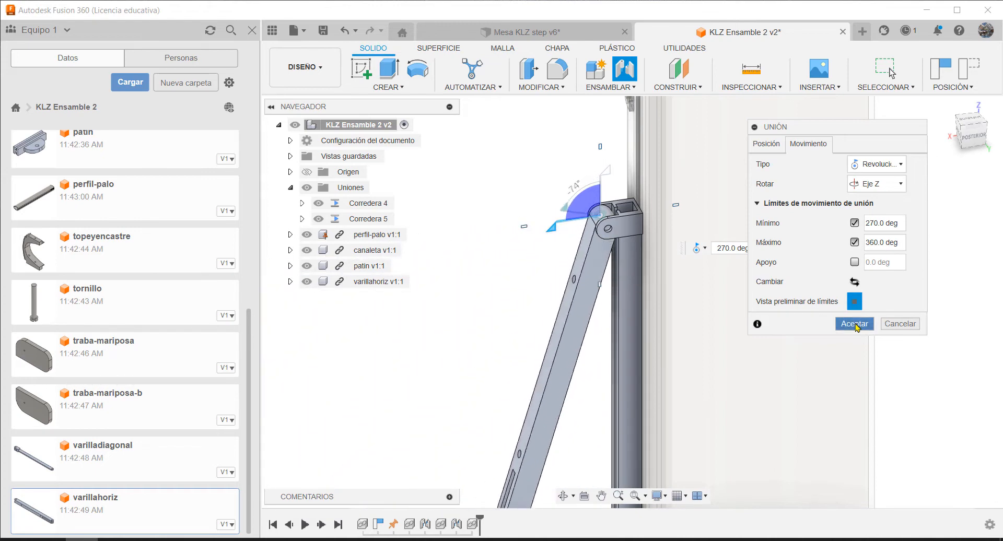
left_click(855, 325)
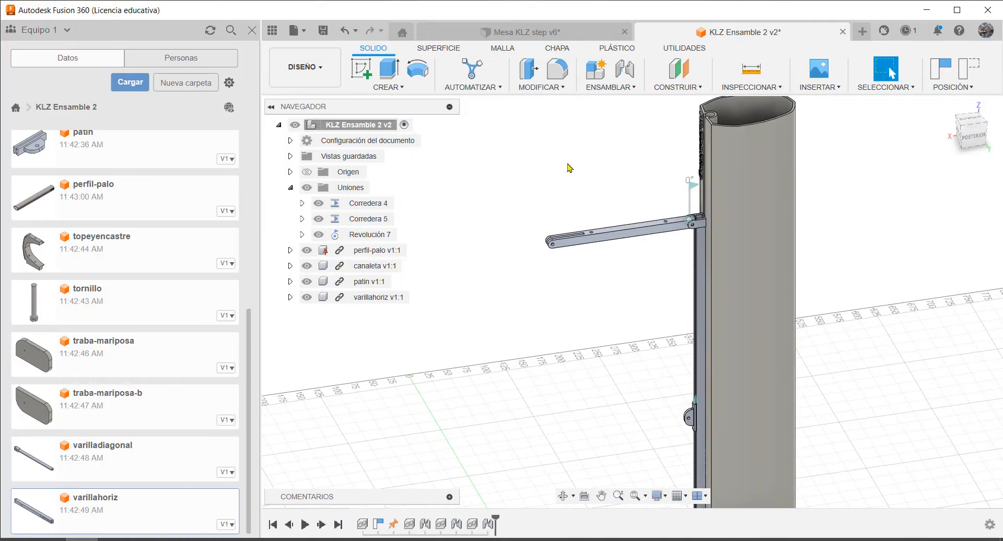
Insert the varilladiagonal component from the project data into the current assembly
scroll(570, 169, "down", 1)
scroll(784, 258, "up", 1)
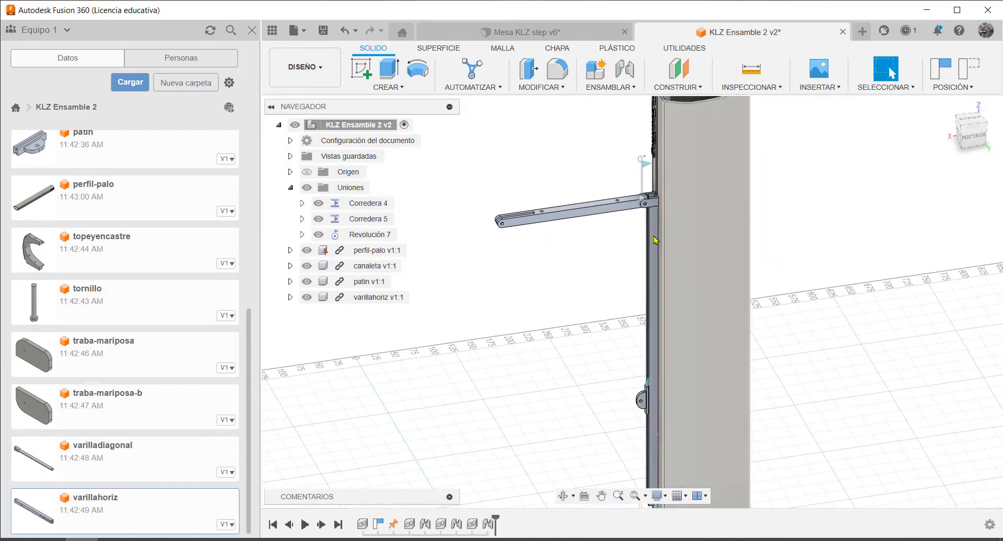
right_click(114, 451)
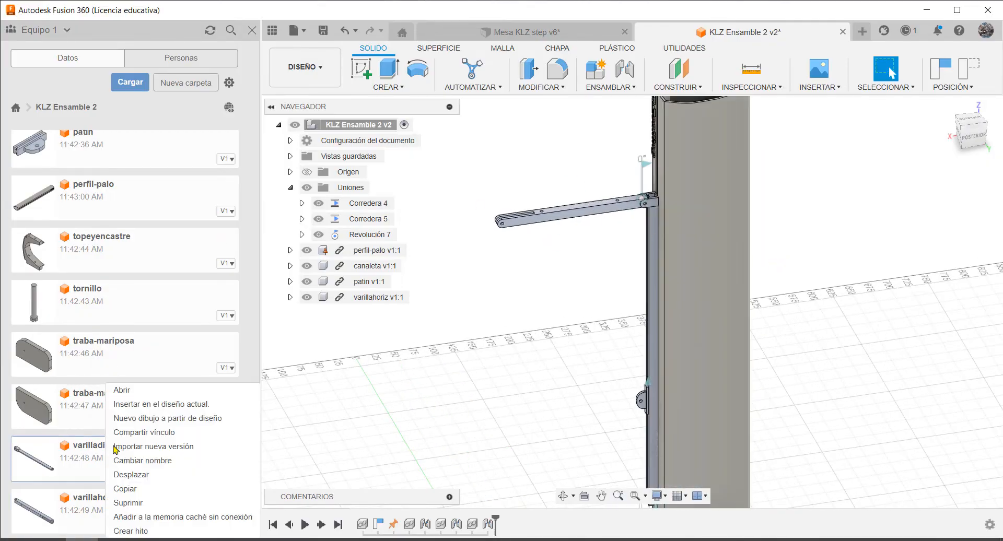
left_click(151, 405)
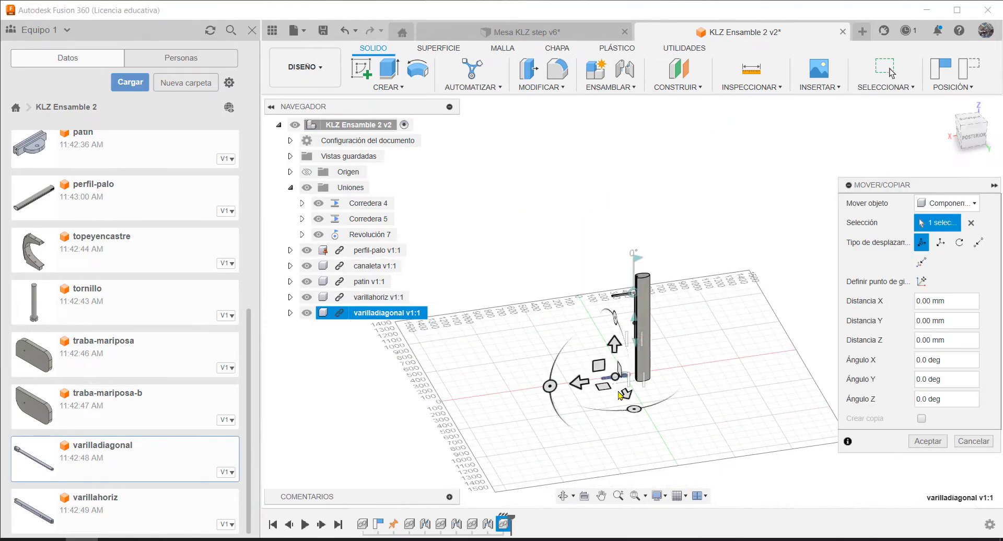
Move varilladiagonal about 756 mm up along Z, rotate it -90 deg about X, and accept the placement beside varillahoriz
scroll(628, 377, "up", 3)
left_click_drag(595, 355, 596, 154)
scroll(629, 167, "up", 4)
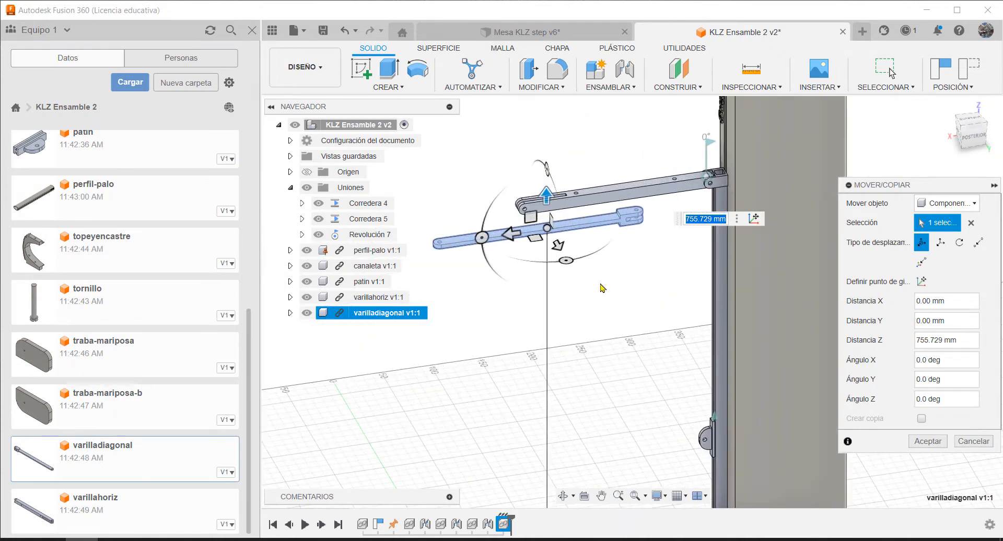
middle_click_drag(604, 287, 645, 290, "shift")
left_click_drag(572, 199, 637, 283)
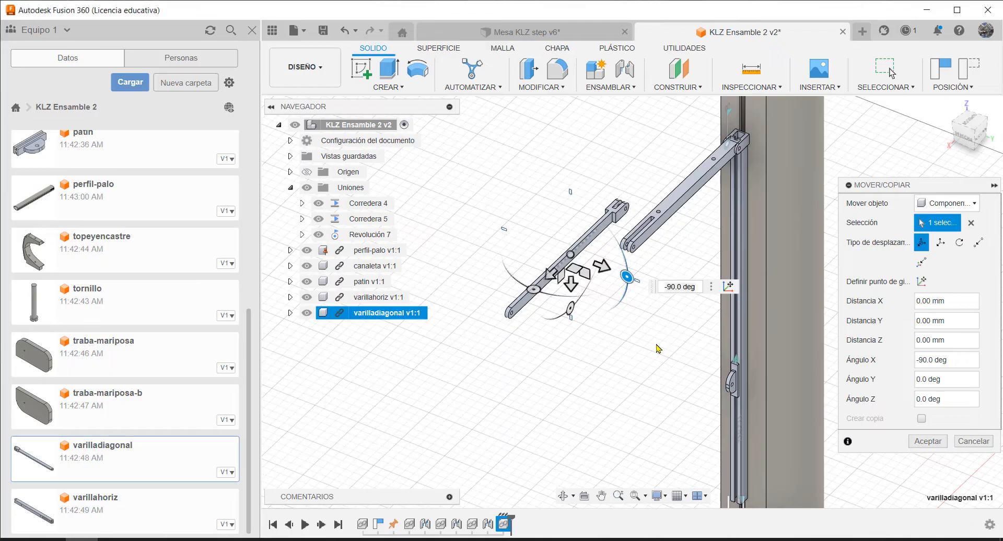
left_click(927, 442)
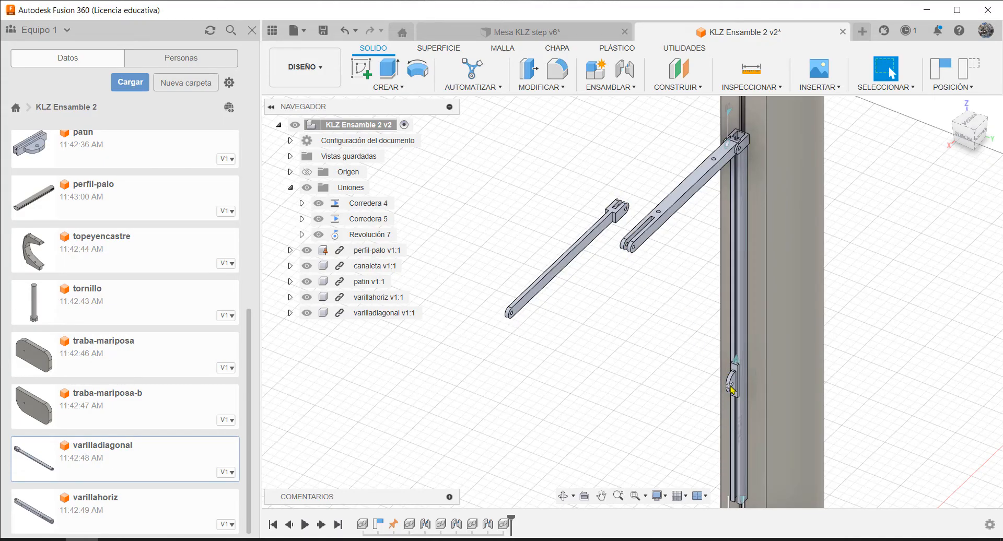
Start a joint with its first origin at the outer end of the hole in varilladiagonal's unforked end
scroll(647, 241, "up", 5)
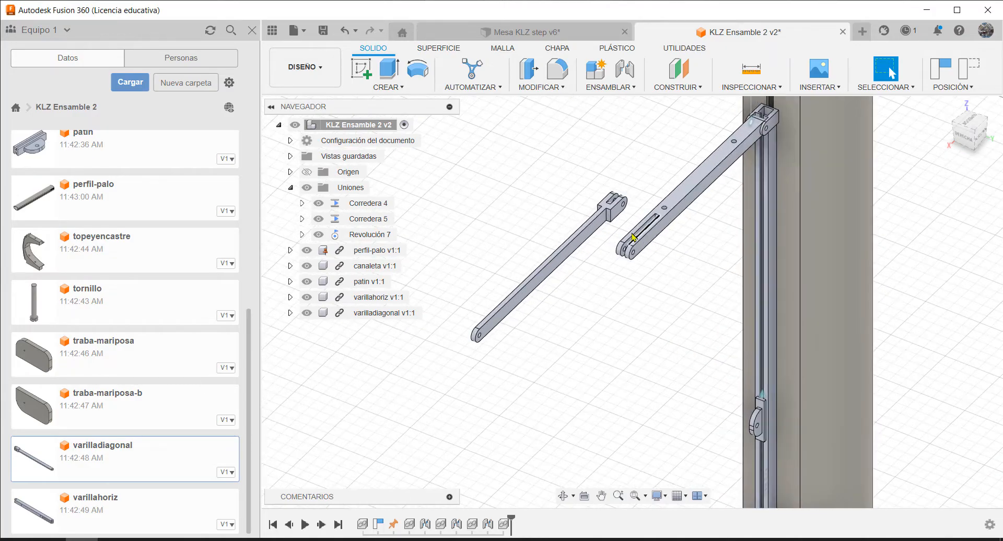
scroll(433, 375, "up", 3)
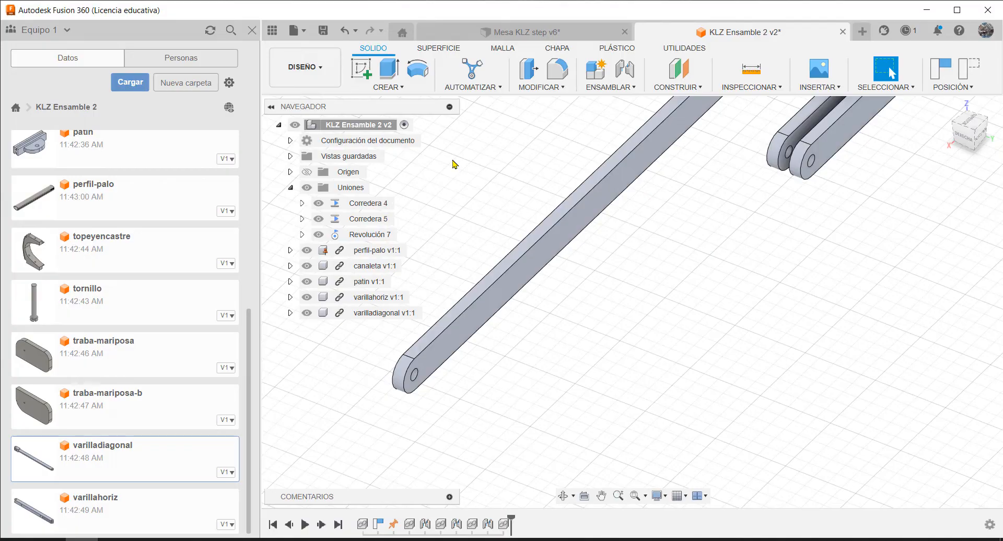
key("j")
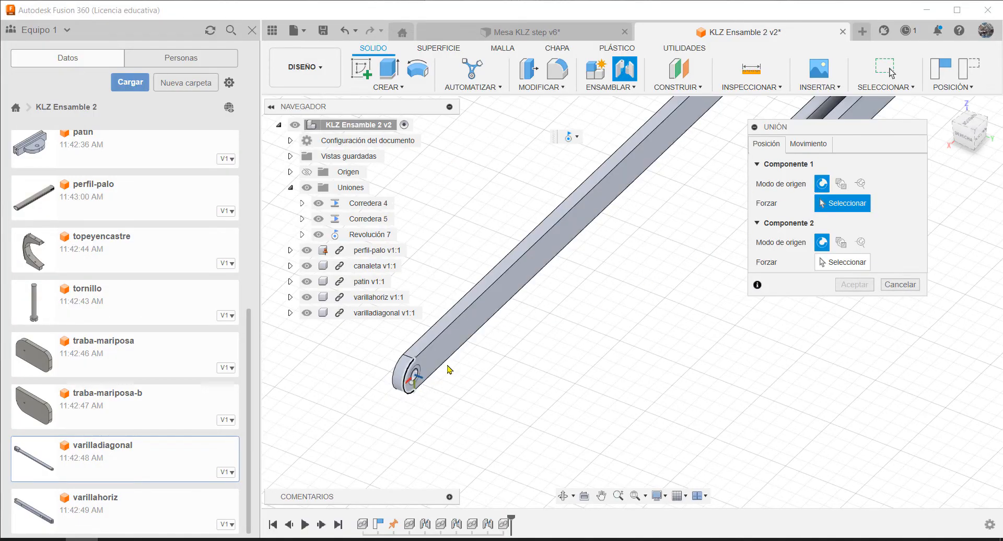
scroll(416, 380, "up", 5)
left_click(373, 384)
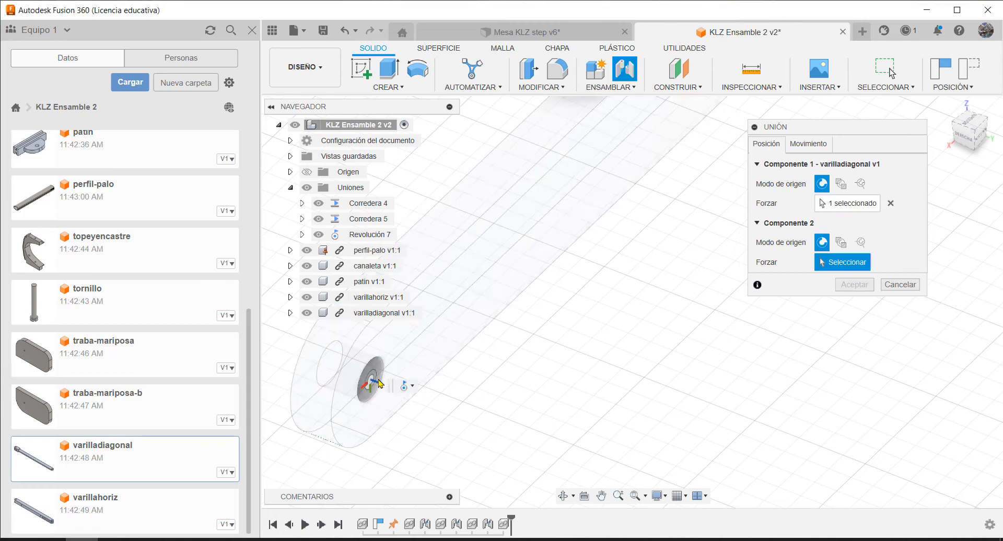
Set the joint's second origin at the inner end of the hole in one ear of varillahoriz's slotted end, and accept the revolute joint
scroll(410, 386, "down", 8)
scroll(575, 282, "up", 8)
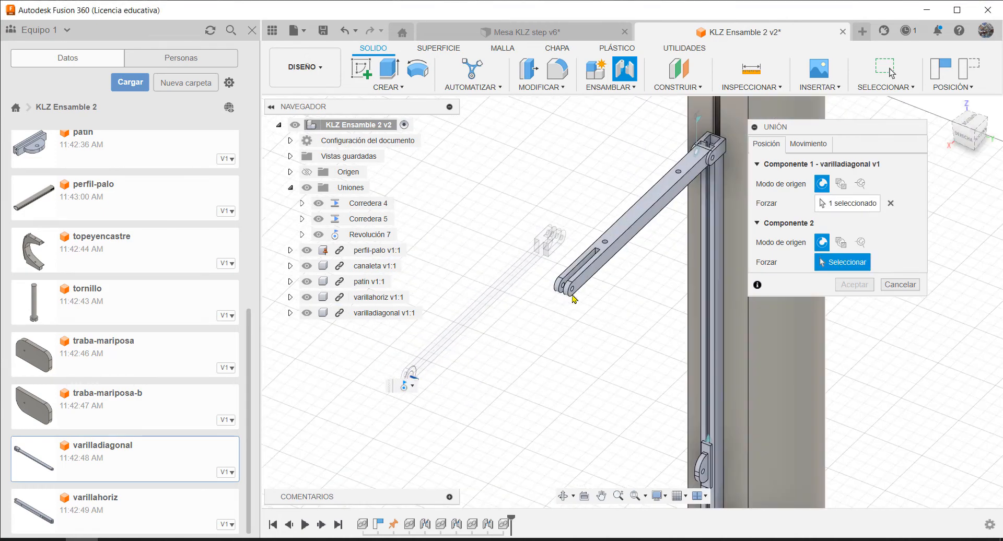
middle_click_drag(578, 278, 600, 300, "shift")
scroll(567, 313, "up", 3)
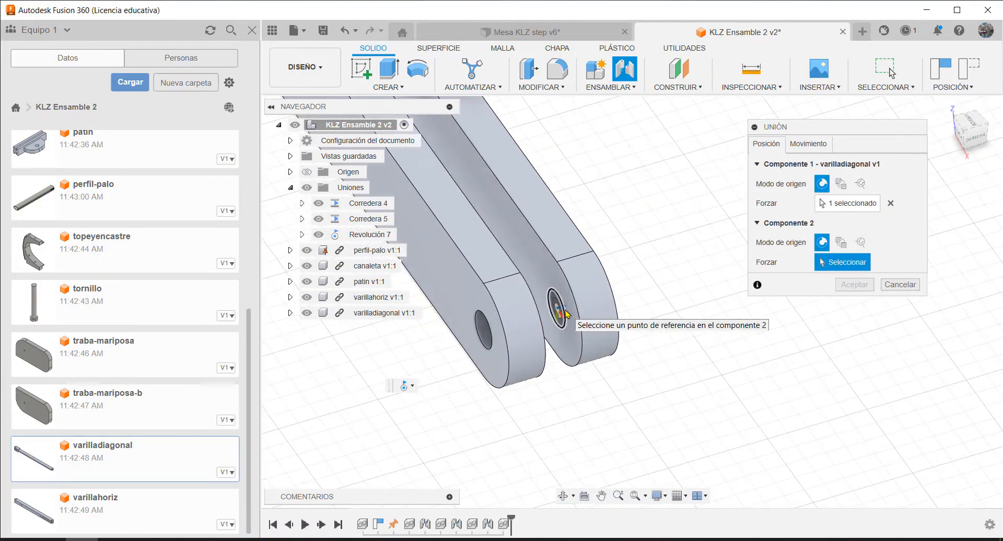
scroll(557, 312, "up", 2)
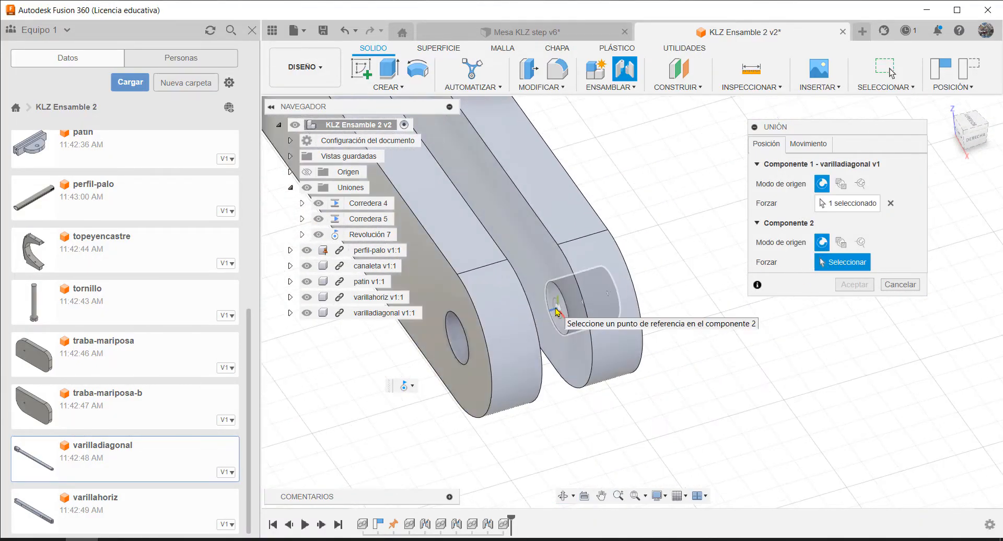
left_click(558, 313)
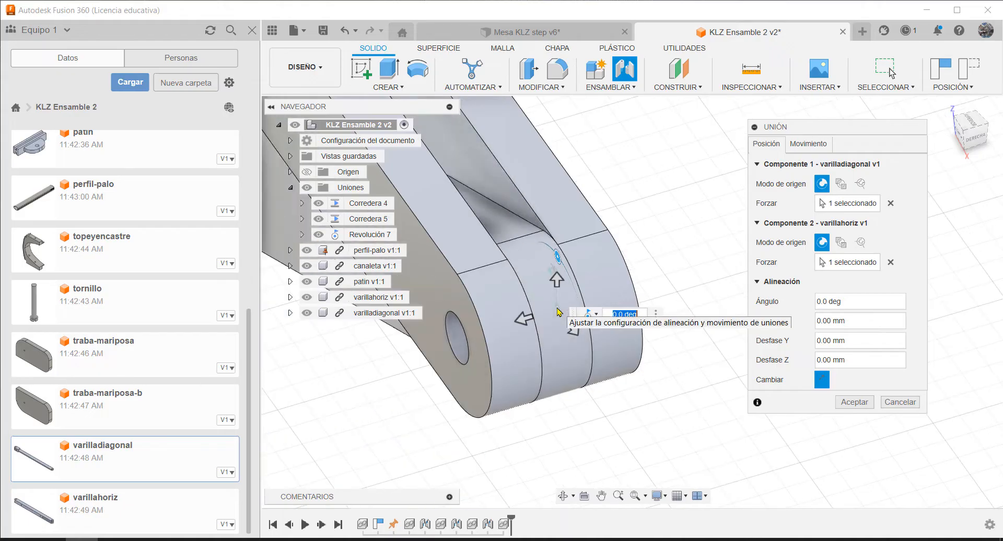
scroll(654, 315, "down", 7)
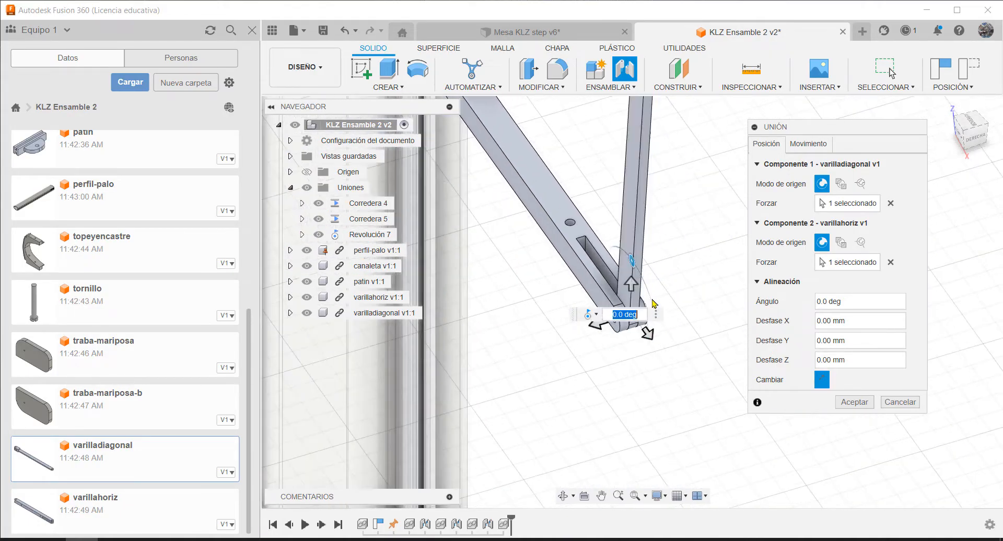
left_click_drag(669, 326, 605, 327, "shift")
middle_click_drag(604, 327, 497, 294, "shift")
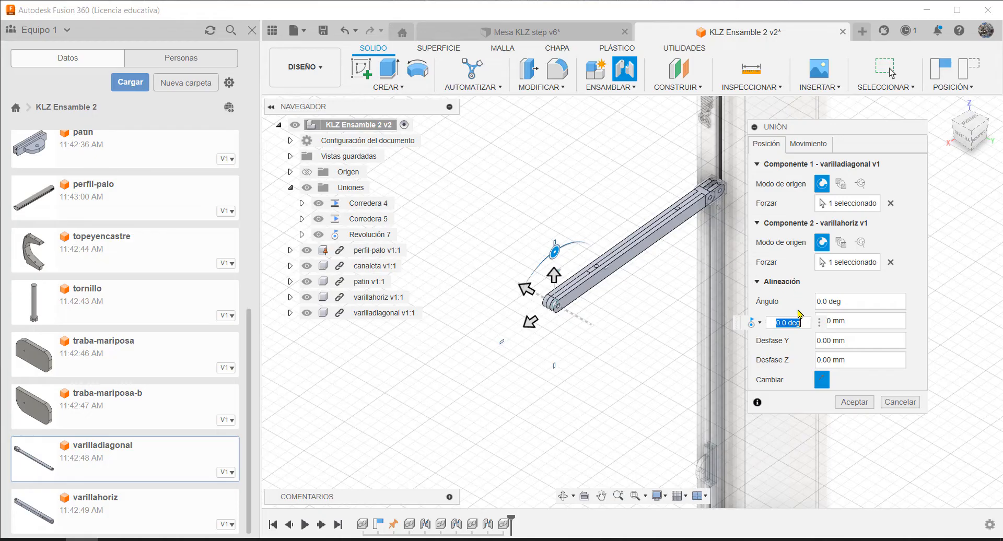
left_click(850, 403)
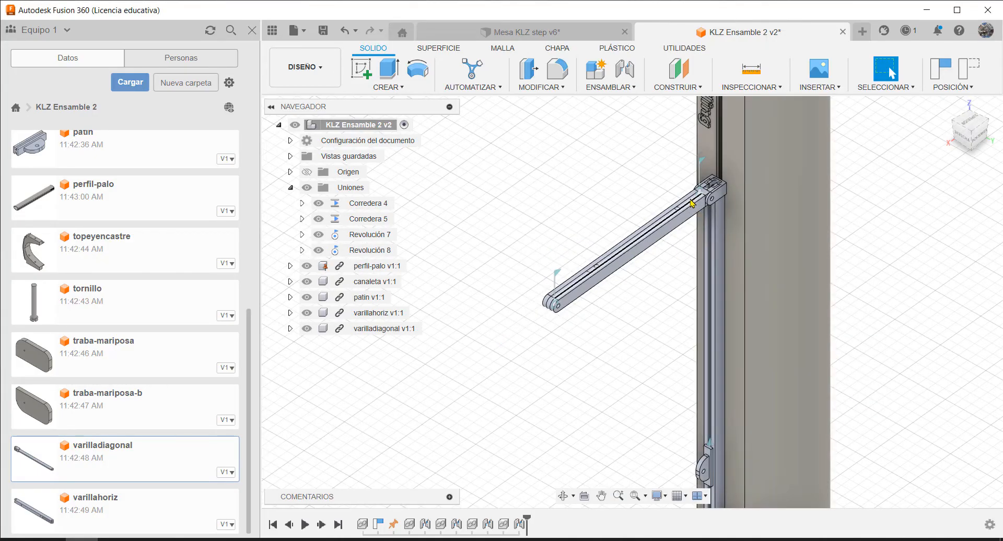
Swing varilladiagonal out of varillahoriz and fold both bars downward toward the patin
scroll(680, 211, "up", 5)
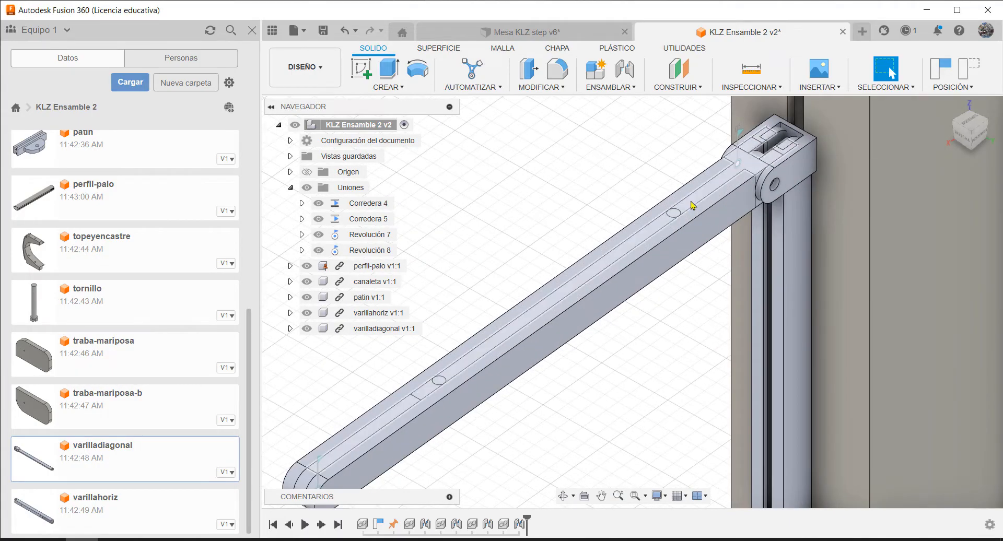
middle_click_drag(689, 207, 604, 465, "shift")
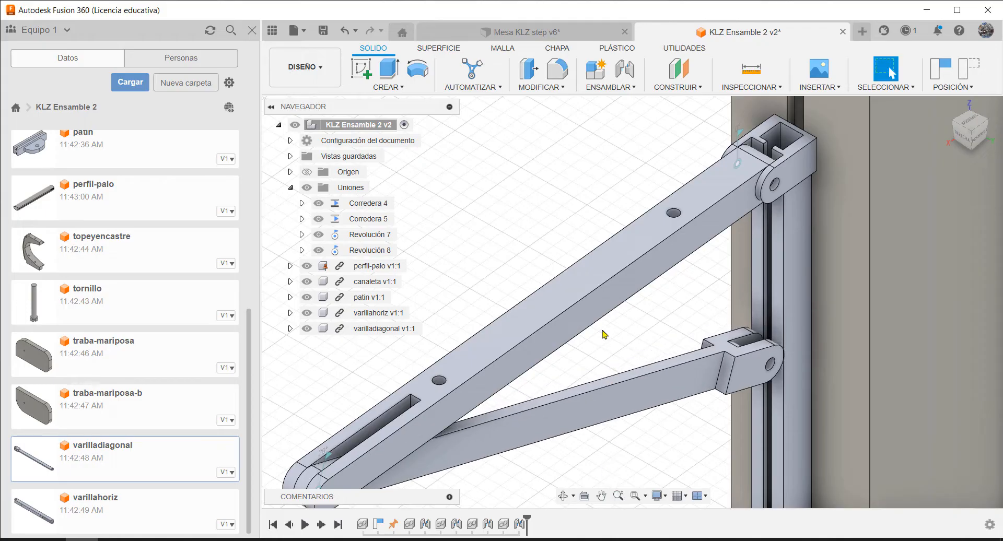
scroll(612, 281, "down", 6)
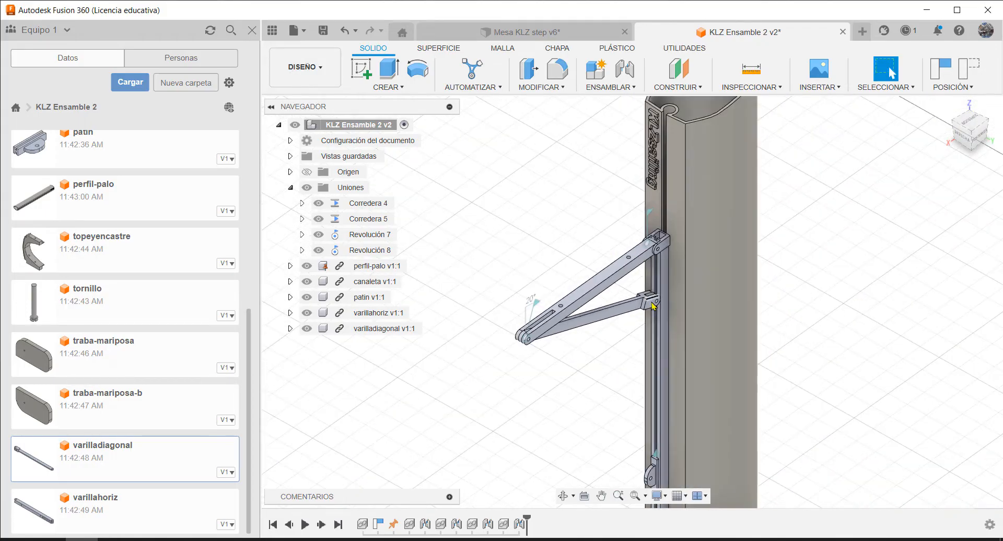
left_click_drag(652, 303, 757, 468)
scroll(752, 466, "down", 3)
scroll(690, 456, "up", 4)
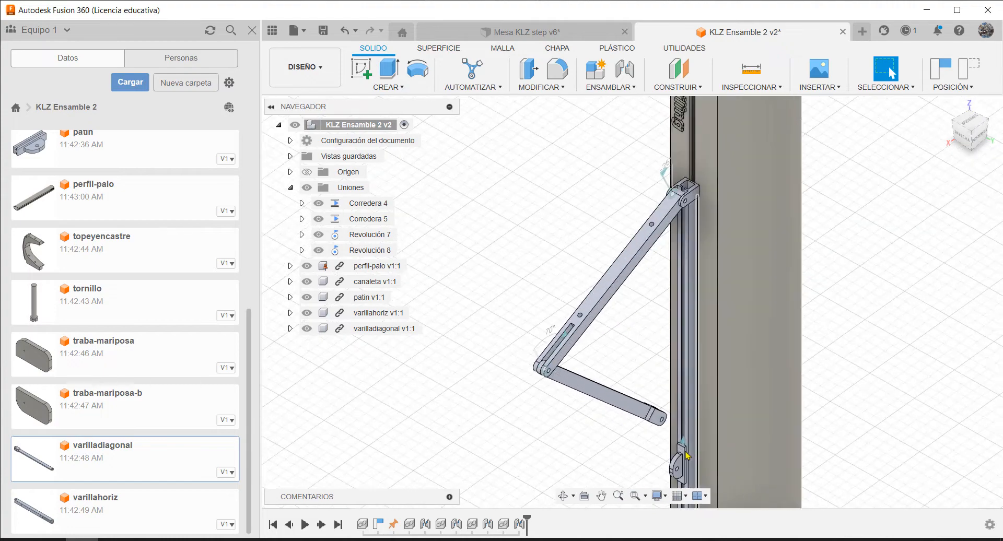
Start a joint with its first origin at the inner end of the hole in one ear of varilladiagonal's forked end
middle_click_drag(686, 459, 630, 379)
scroll(635, 382, "down", 2)
scroll(636, 382, "up", 5)
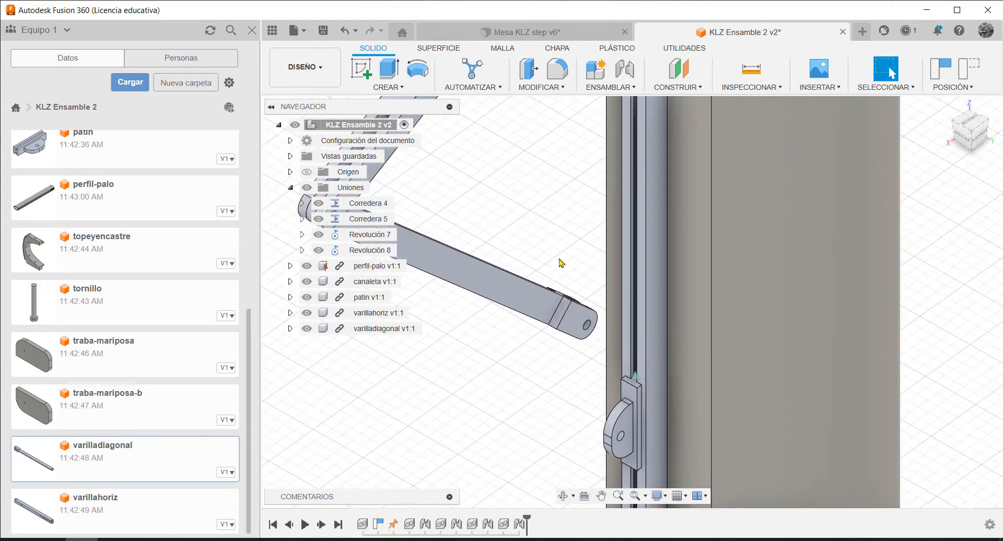
middle_click_drag(560, 261, 536, 215)
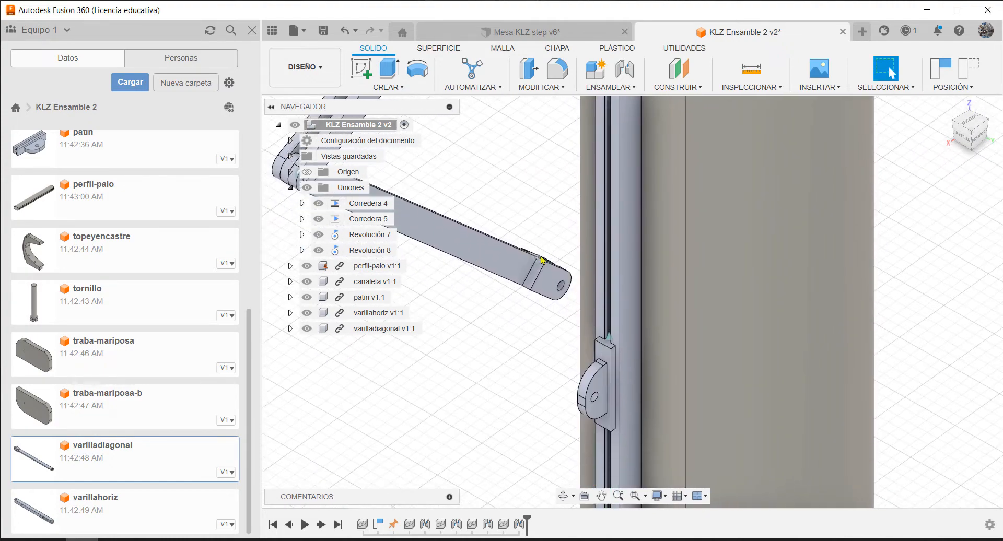
mouse_move(528, 333)
middle_mouse_down()
mouse_move(524, 362)
mouse_move(519, 334)
middle_mouse_up()
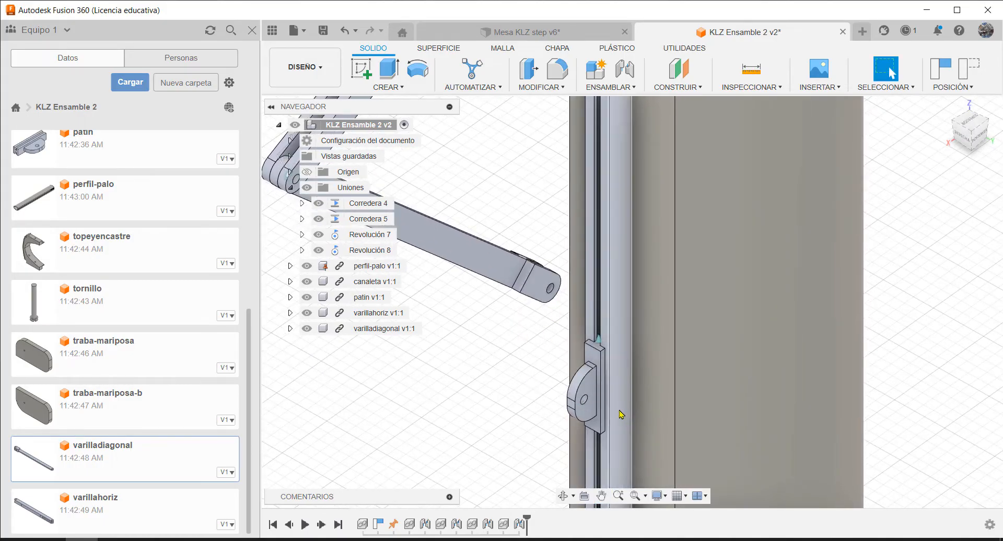
scroll(581, 402, "up", 3)
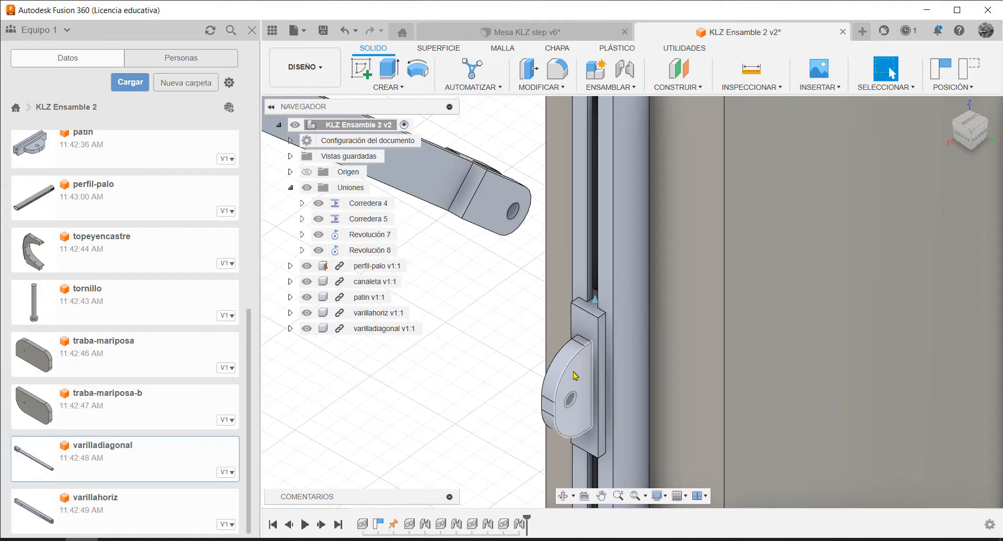
key("j")
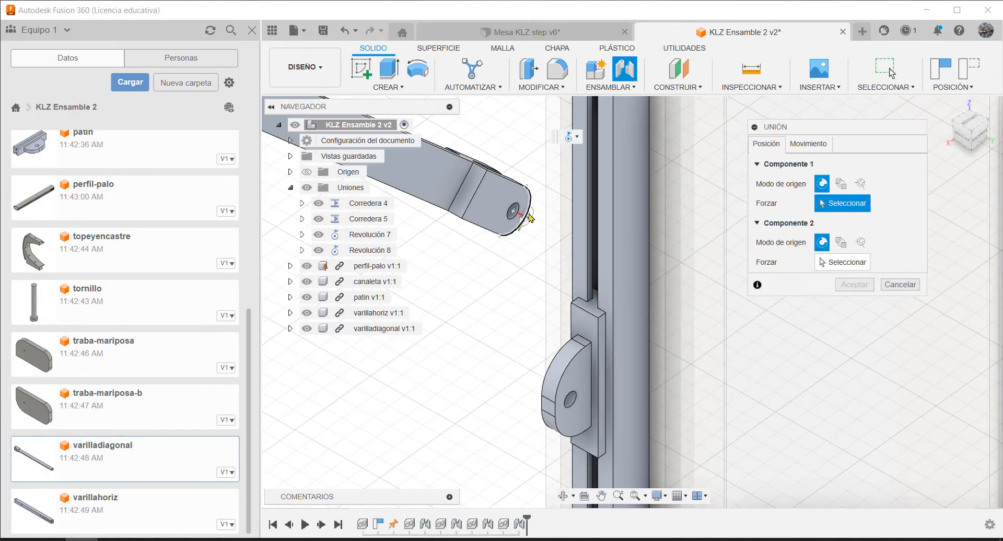
middle_click_drag(496, 197, 458, 226, "shift")
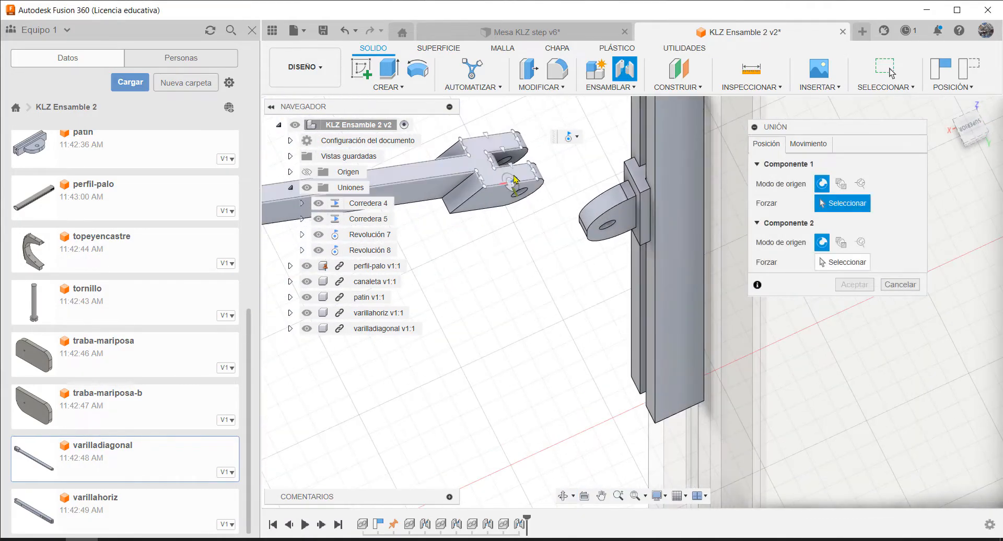
scroll(491, 174, "up", 6)
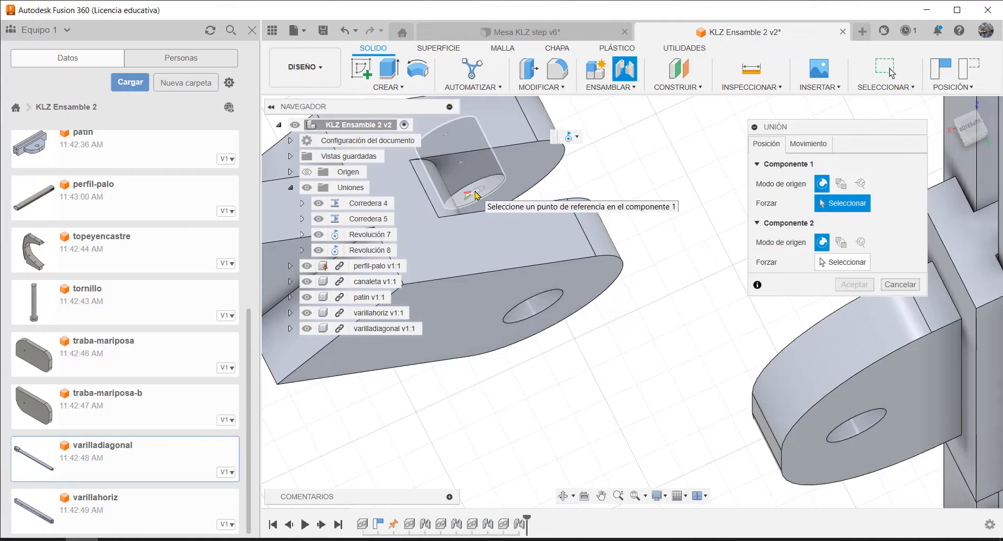
left_click(476, 196)
Set the joint's second origin at the edge of the hole in the patin's rounded lug, and accept the revolute joint
scroll(559, 305, "down", 4)
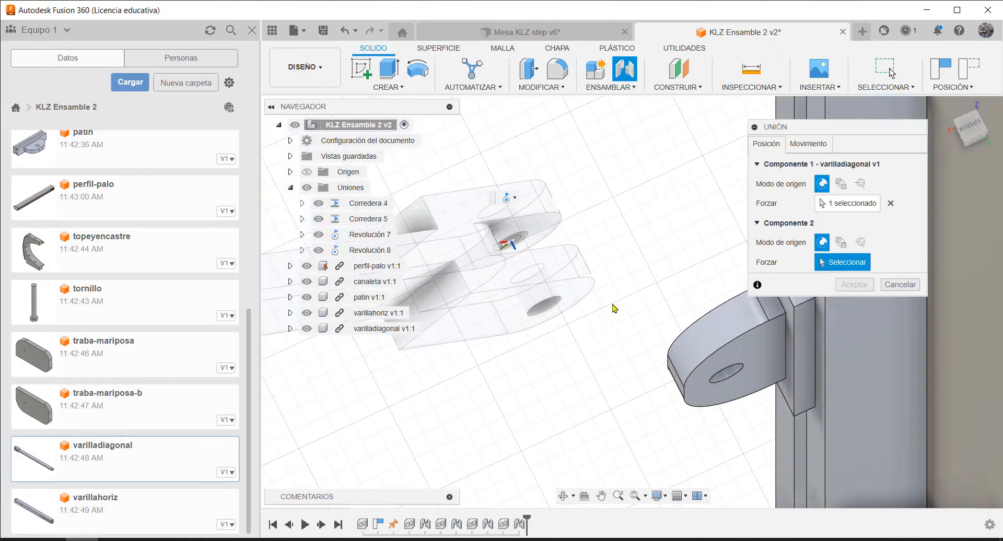
middle_click_drag(613, 310, 710, 246, "shift")
scroll(523, 449, "up", 5)
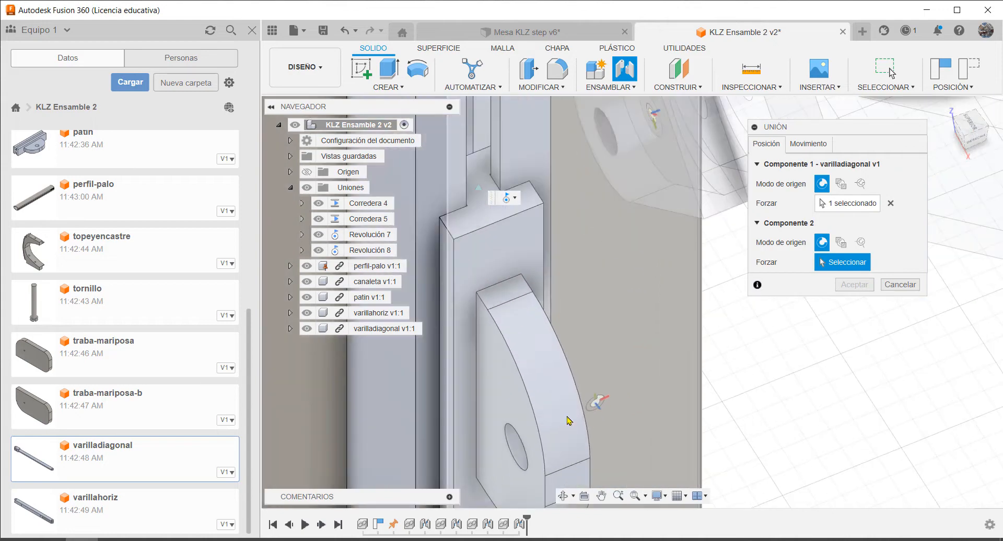
left_click(517, 453)
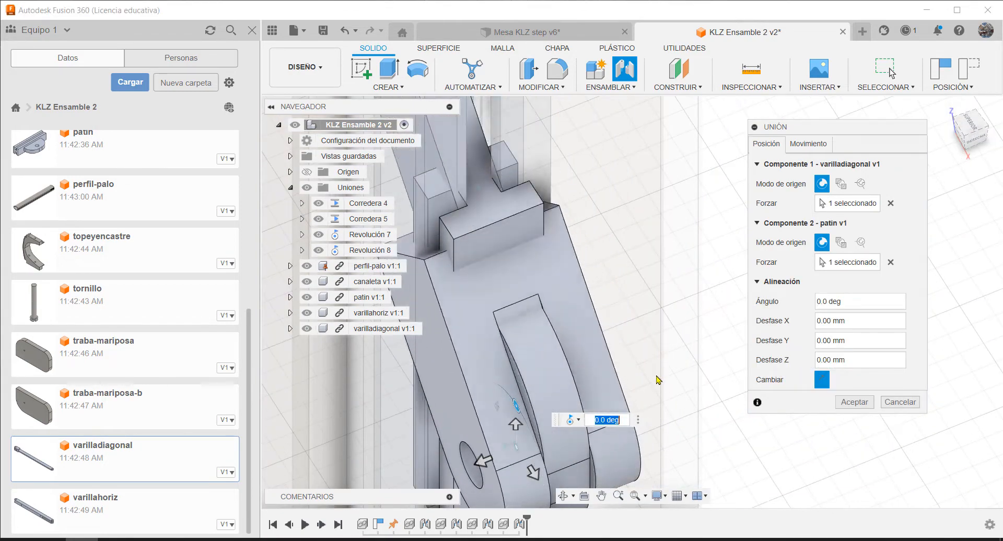
left_click(855, 402)
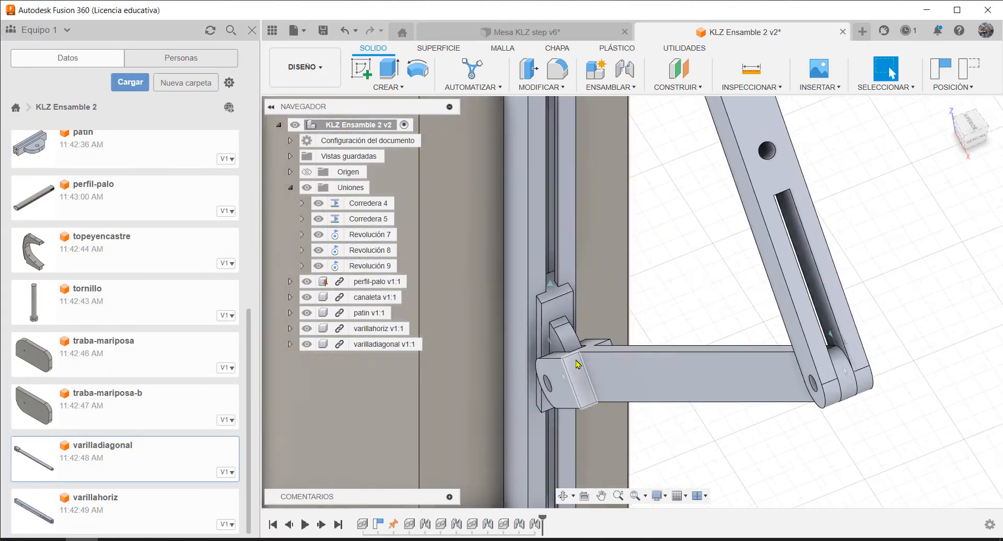
Swing varillahoriz about its canaleta hinge to test the linkage's folding motion with the sliding patin
scroll(624, 296, "down", 5)
middle_click_drag(719, 325, 543, 323, "shift")
scroll(544, 323, "down", 4)
scroll(749, 315, "down", 3)
scroll(752, 335, "up", 5)
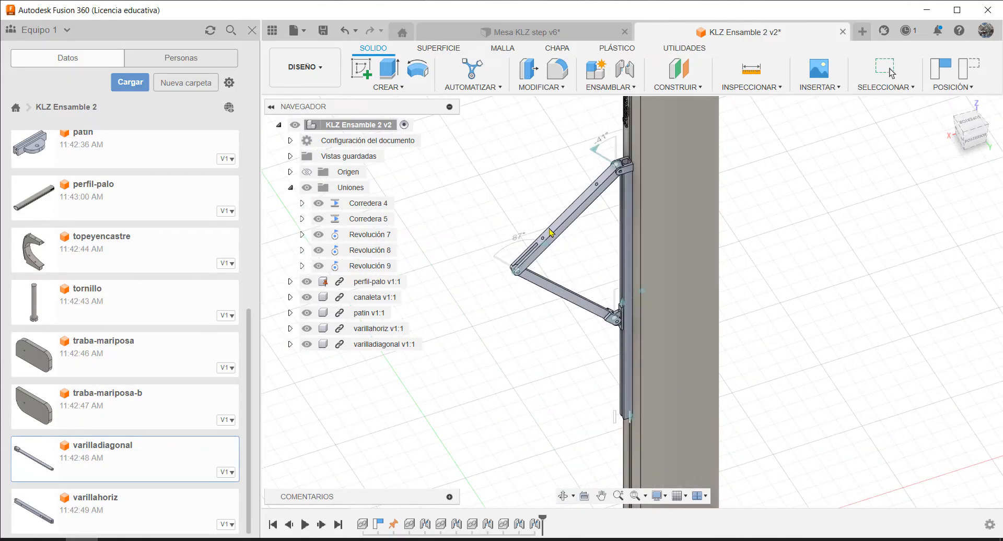
left_click_drag(550, 232, 526, 181)
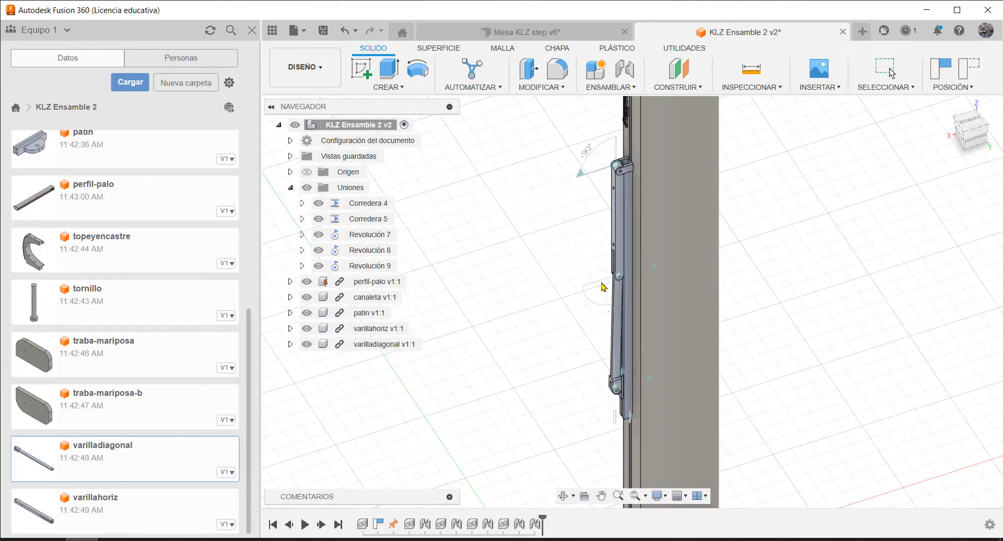
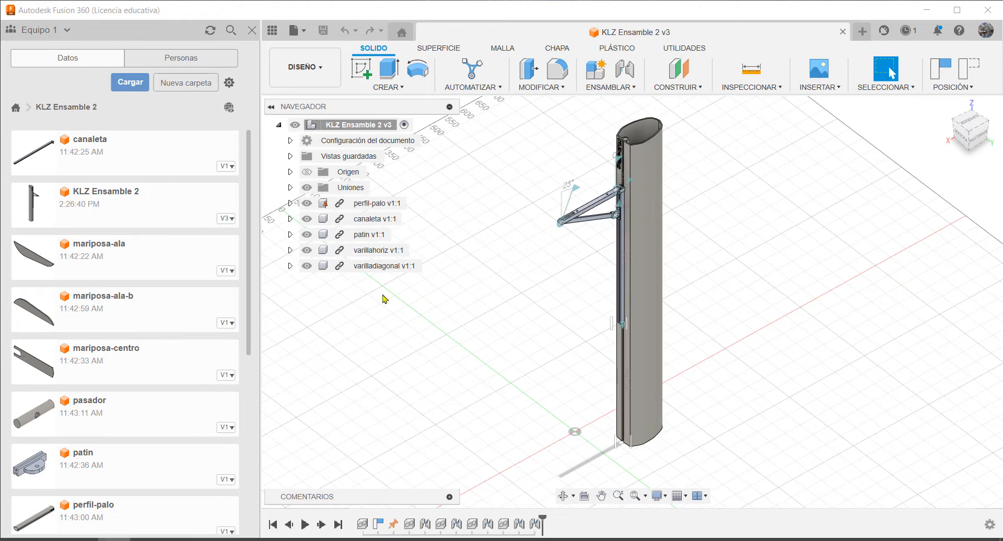
Insert mariposa-centro into the current design and rotate it 90° about X so the panel lies flat
left_click(121, 359)
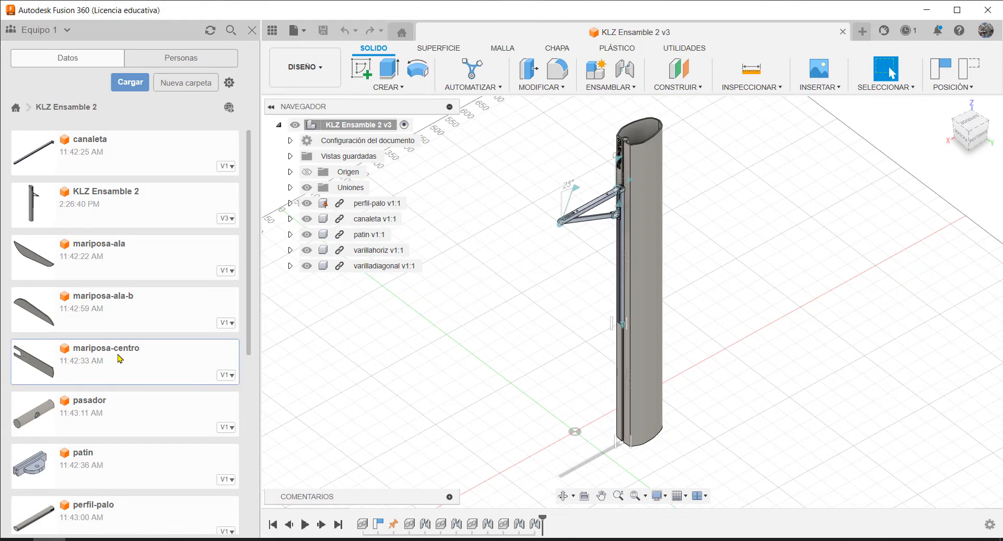
right_click(119, 357)
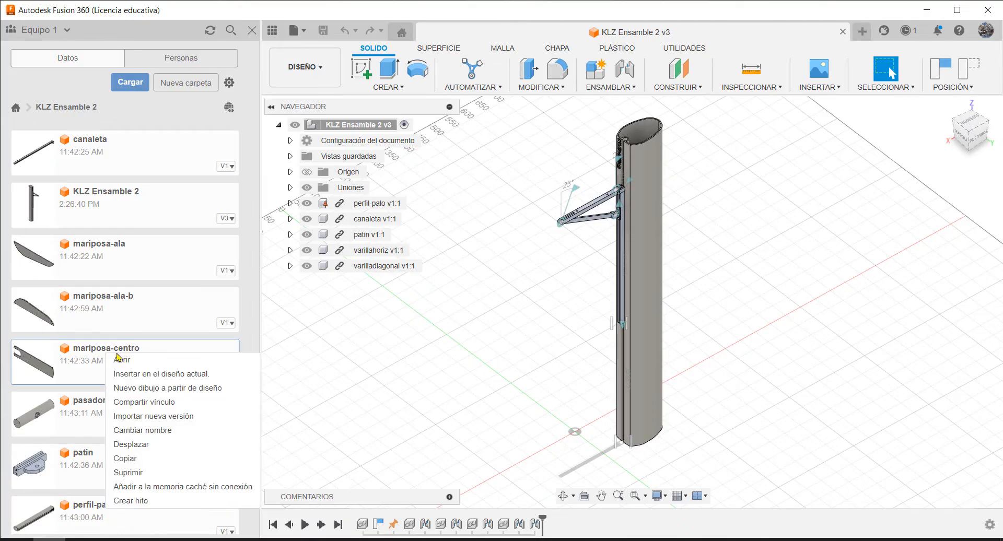
left_click(174, 375)
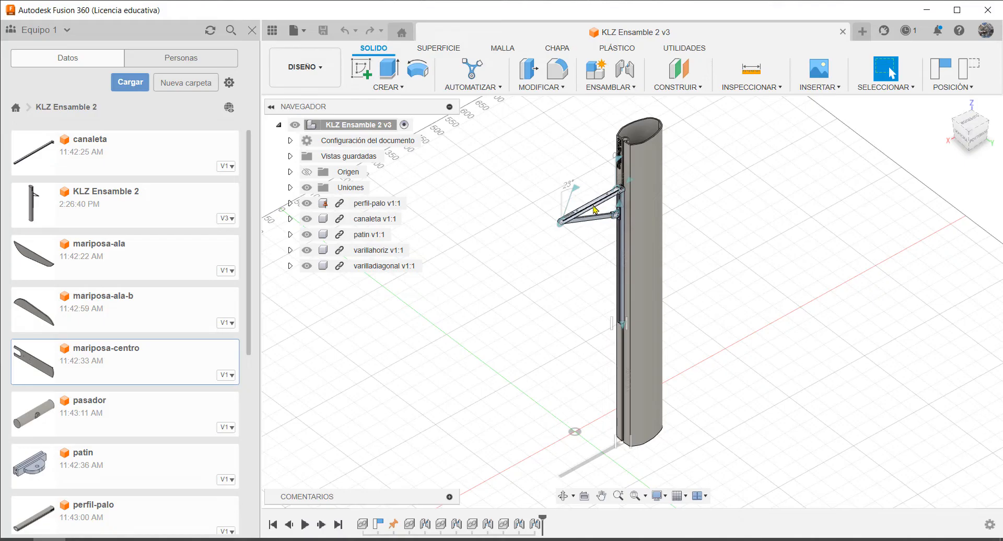
right_click(123, 358)
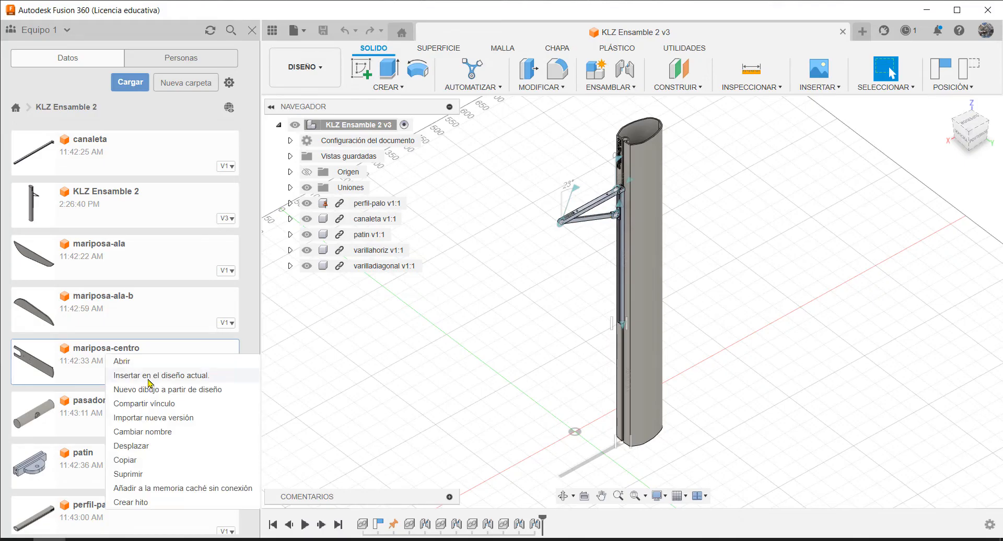
left_click(149, 377)
scroll(556, 402, "up", 2)
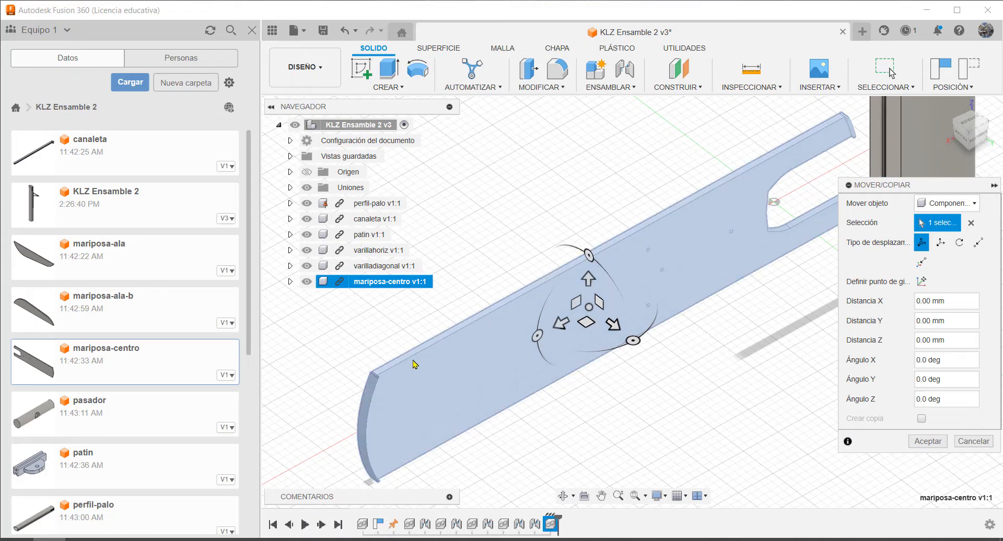
left_click_drag(588, 254, 531, 262)
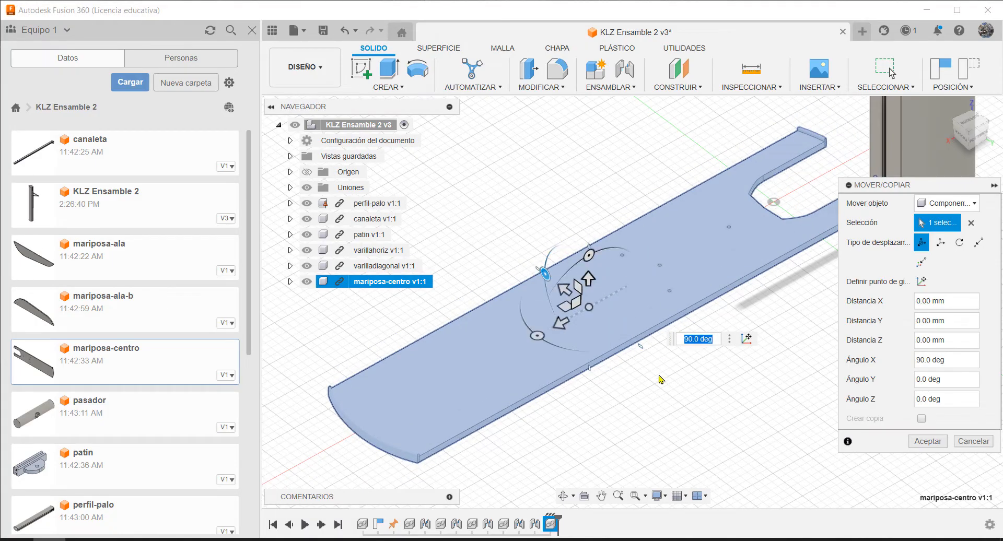
Raise mariposa-centro about 854 mm along Y to the height of the folding bars and accept the placement
scroll(571, 385, "down", 5)
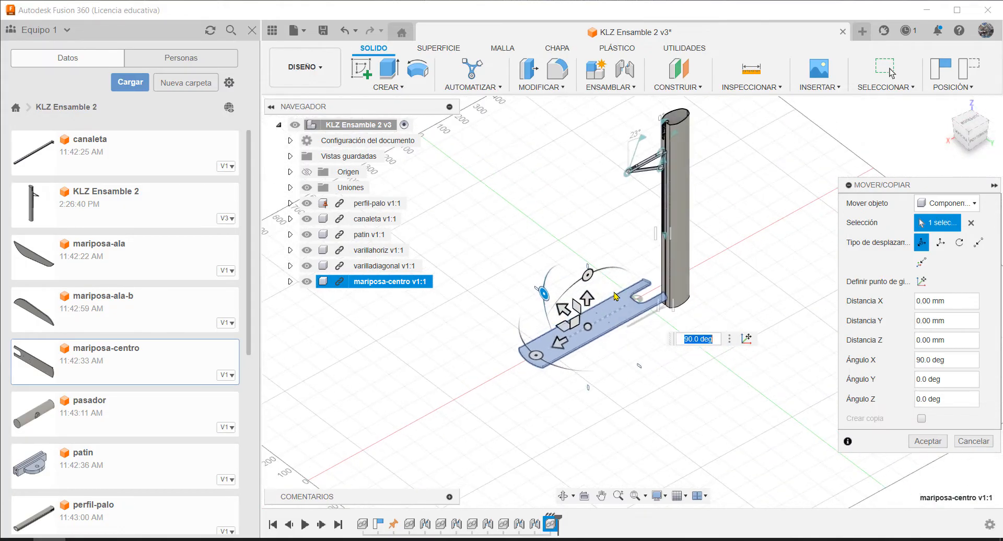
left_click_drag(569, 327, 590, 114)
scroll(751, 159, "down", 3)
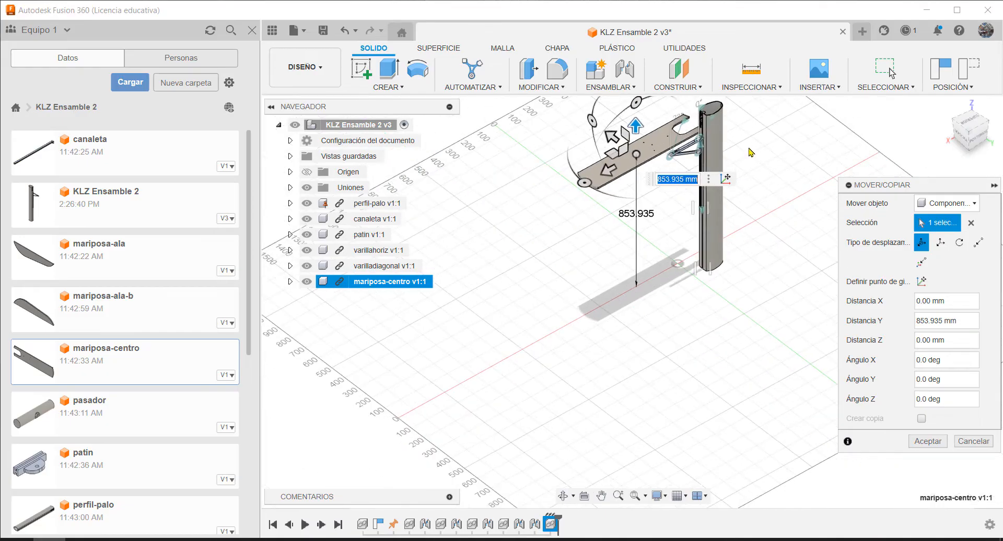
scroll(738, 118, "up", 6)
middle_click_drag(669, 285, 605, 184, "shift")
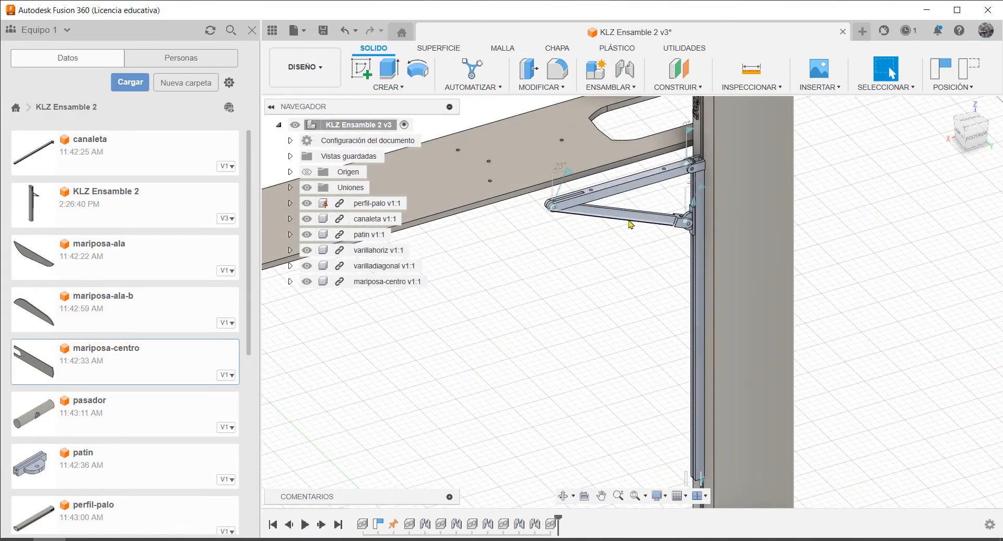
Start a joint with its first origin at the middle hole of the three-hole cluster on mariposa-centro's underside
mouse_move(631, 225)
middle_mouse_down("shift")
mouse_move(635, 197)
mouse_move(624, 215)
middle_mouse_up("shift")
scroll(602, 176, "up", 4)
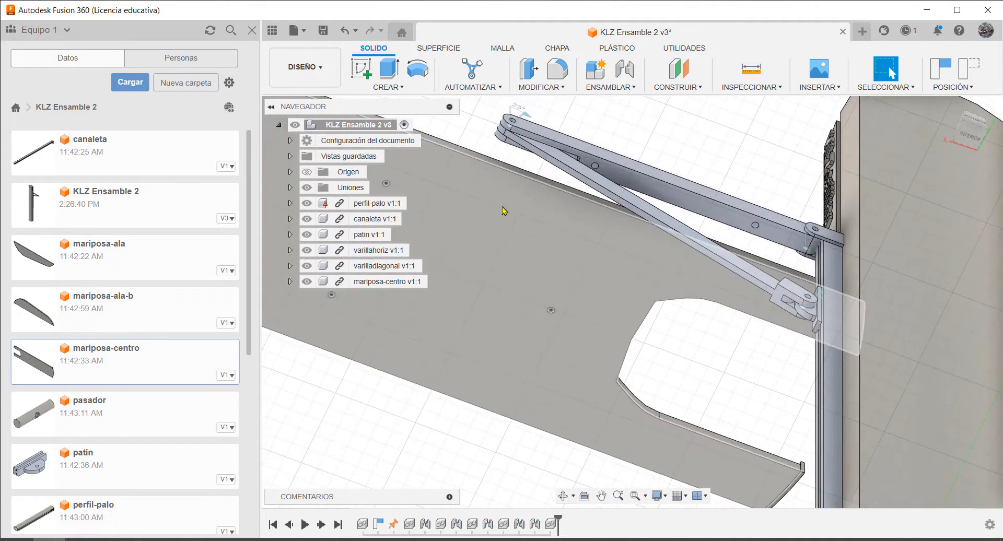
scroll(601, 207, "down", 2)
scroll(444, 234, "up", 4)
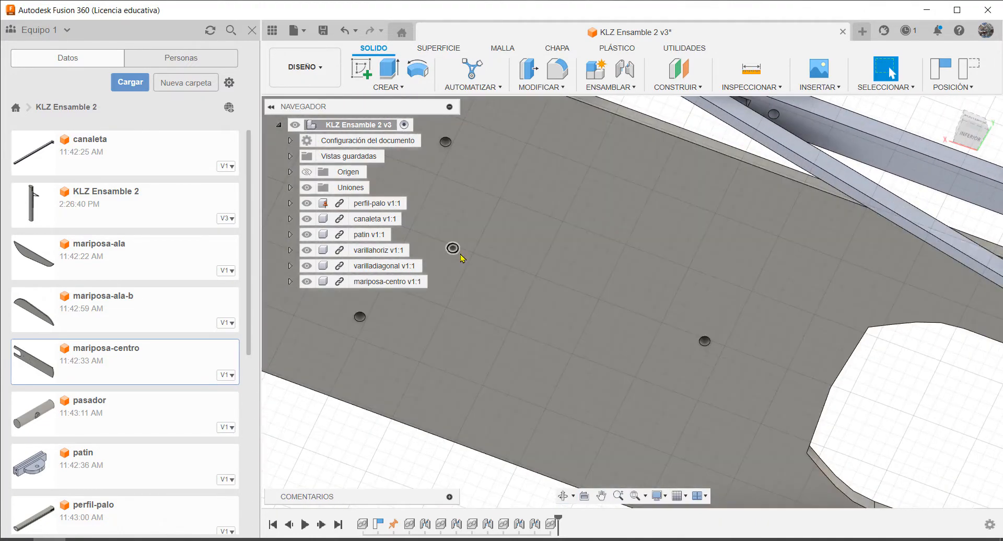
scroll(723, 313, "down", 6)
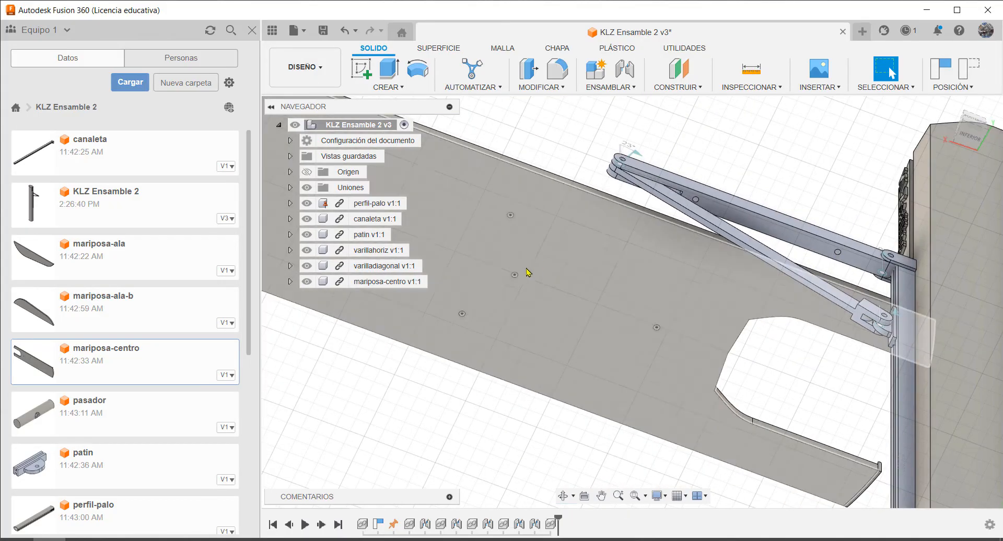
scroll(520, 274, "up", 5)
key("j")
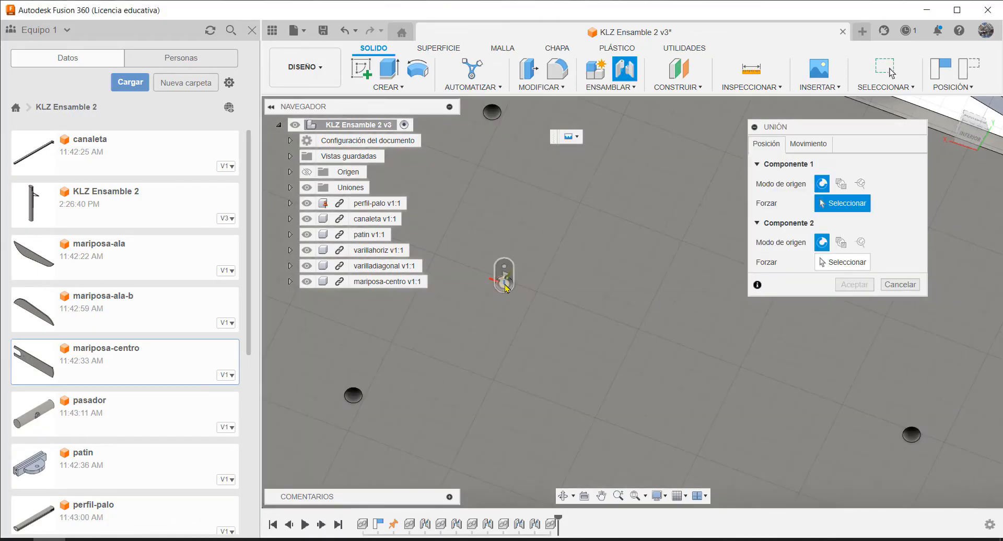
left_click(504, 283)
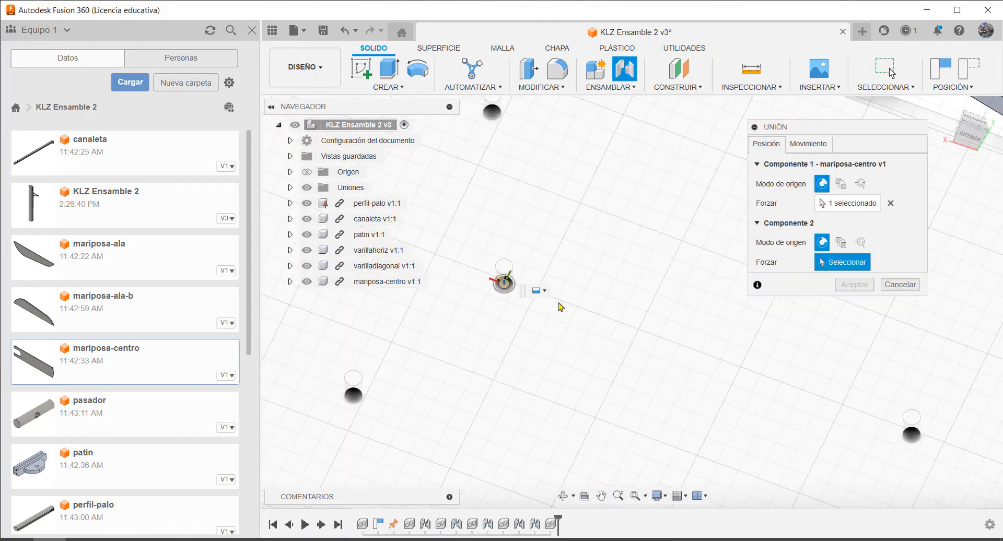
Set the joint's second origin at the round hole beside the slot on the top face of varillahoriz
middle_click_drag(632, 201, 608, 319, "shift")
scroll(686, 201, "up", 4)
scroll(671, 217, "up", 5)
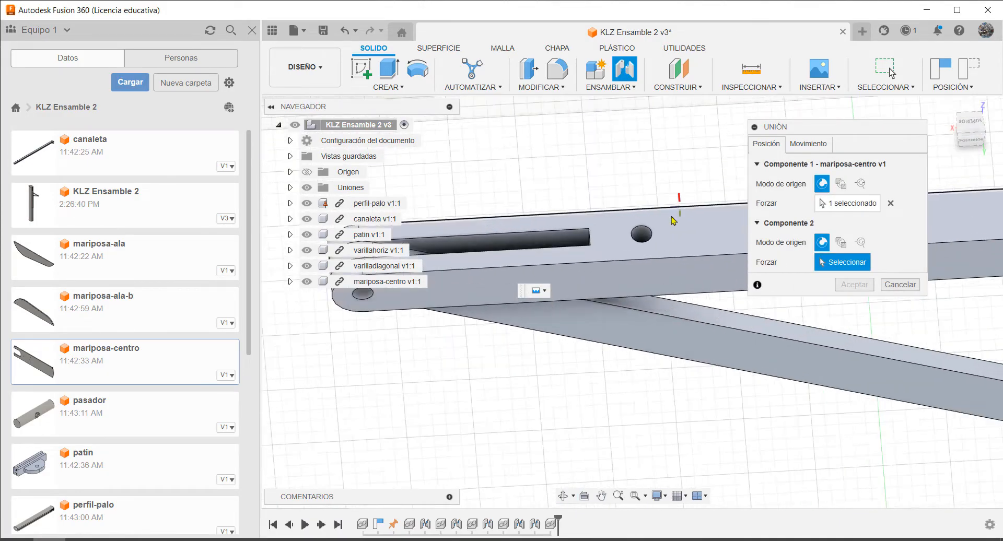
left_click(633, 241)
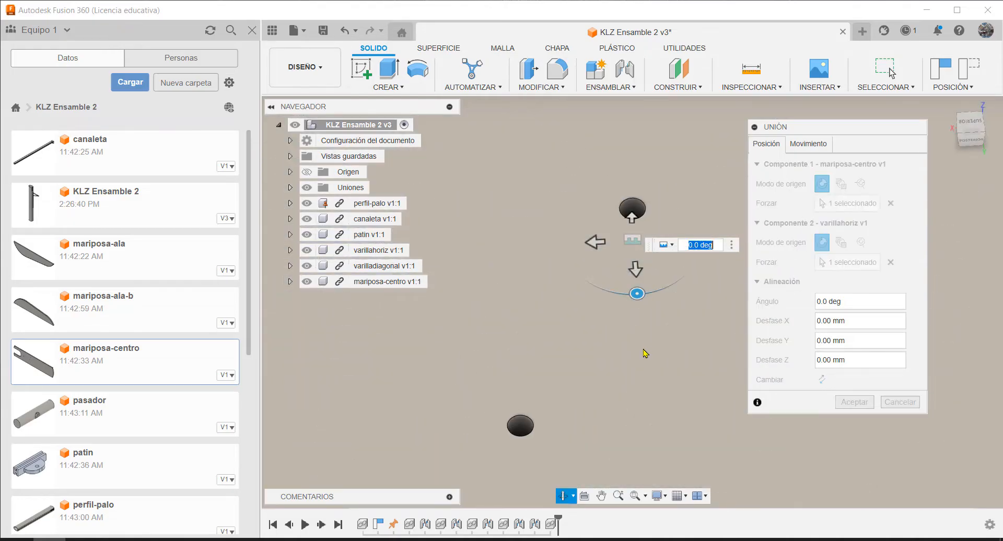
scroll(522, 292, "down", 5)
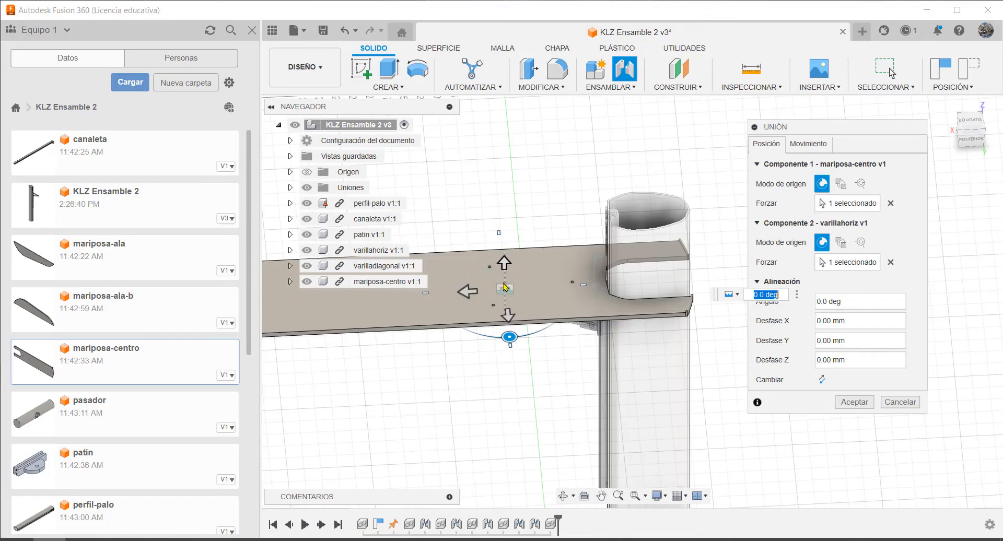
Set the joint's motion type to Revolución about the Z axis and accept it
left_click(808, 144)
left_click(904, 164)
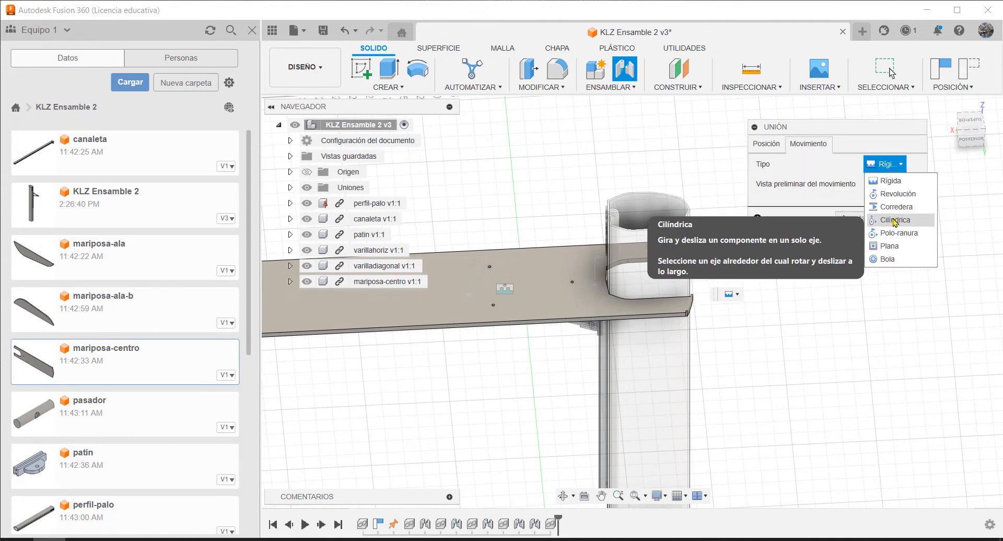
left_click(898, 194)
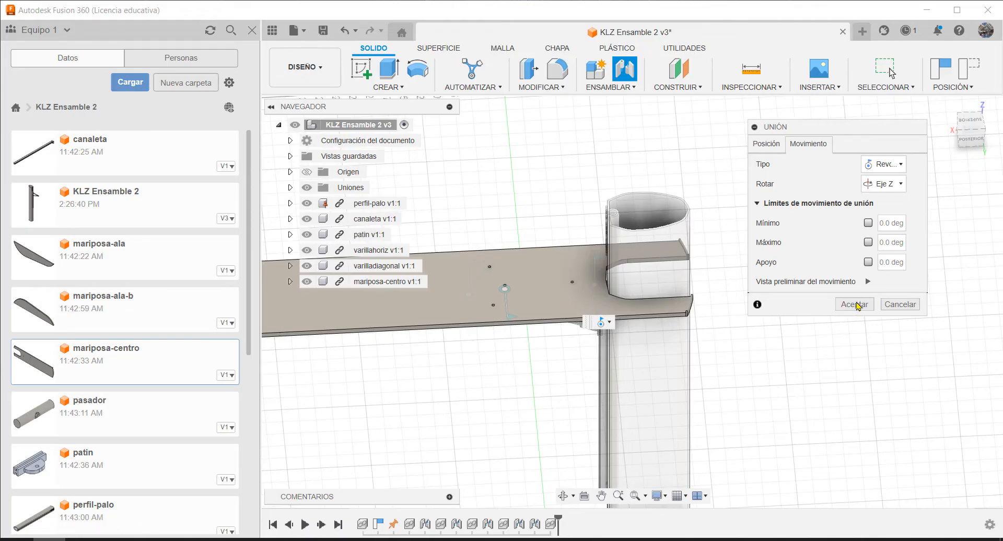
left_click(856, 305)
Swing mariposa-centro about its new joint and pivot varillahoriz to expose the panel's underside holes
left_click_drag(583, 264, 486, 242)
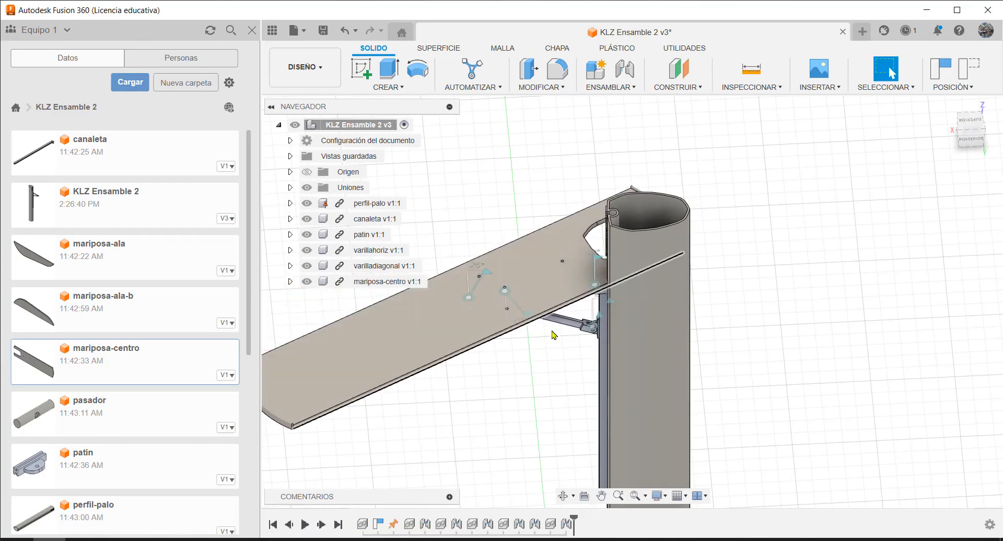
middle_click_drag(560, 347, 561, 290, "shift")
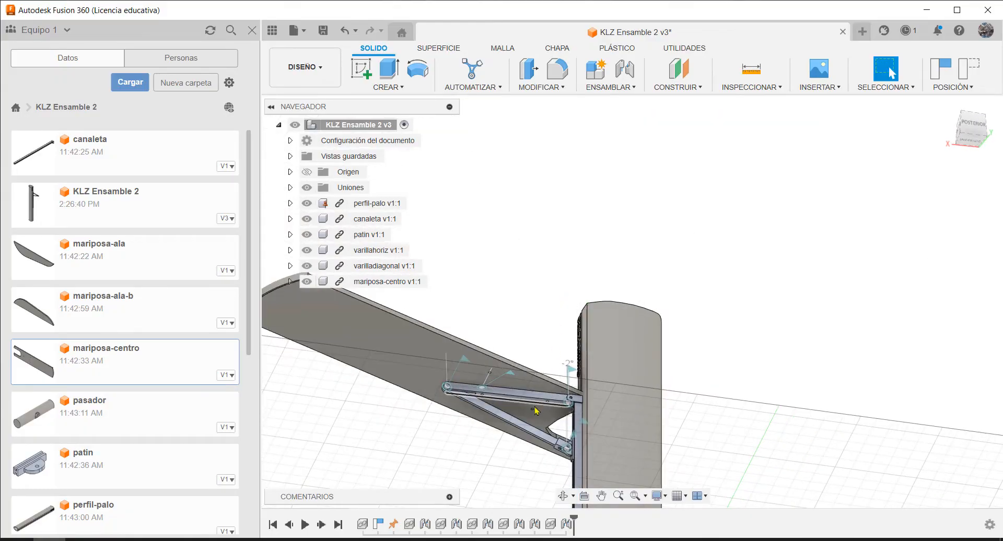
scroll(536, 410, "up", 5)
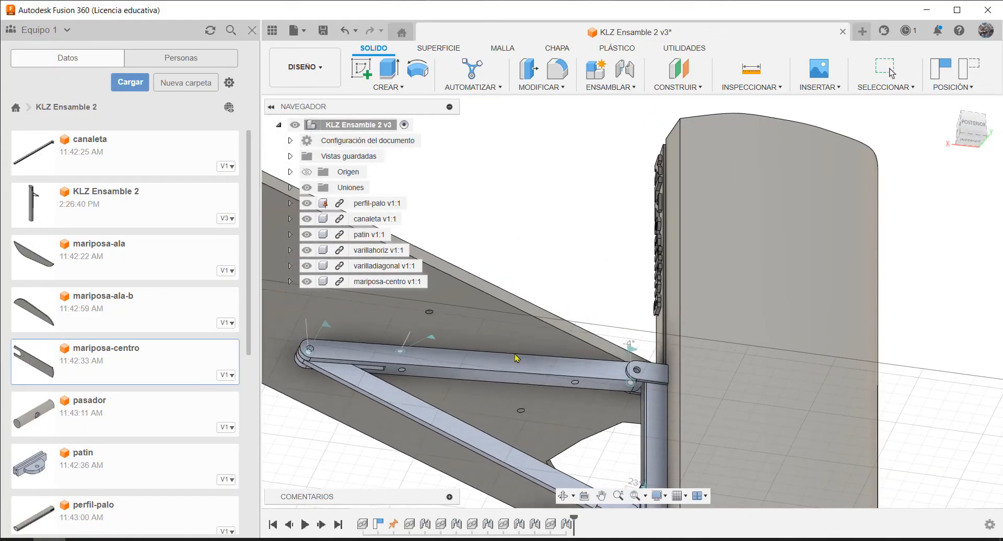
left_click_drag(515, 358, 418, 391)
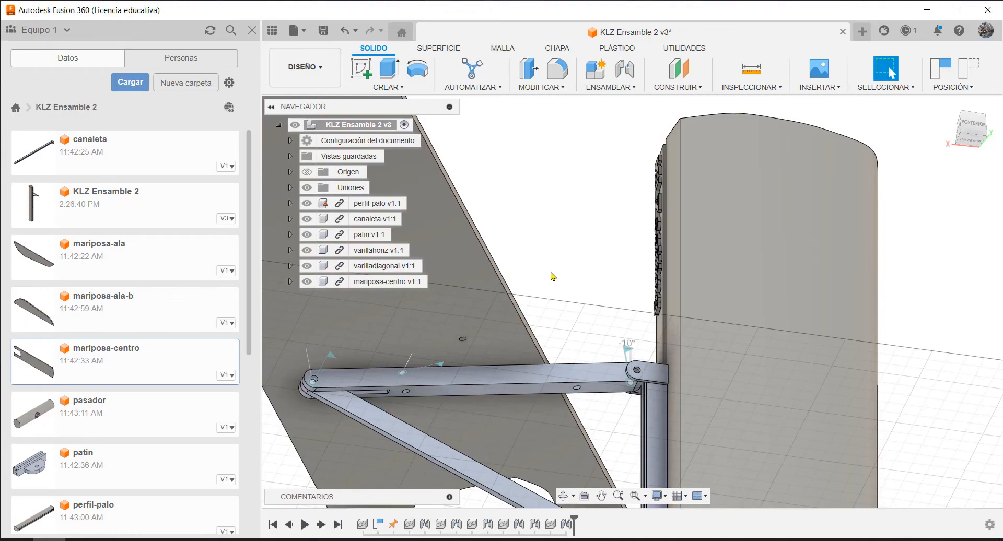
Start another joint with its first origin at mariposa-centro's underside hole nearest the cutout
middle_click_drag(552, 277, 610, 218, "shift")
scroll(676, 383, "down", 2)
scroll(676, 392, "up", 5)
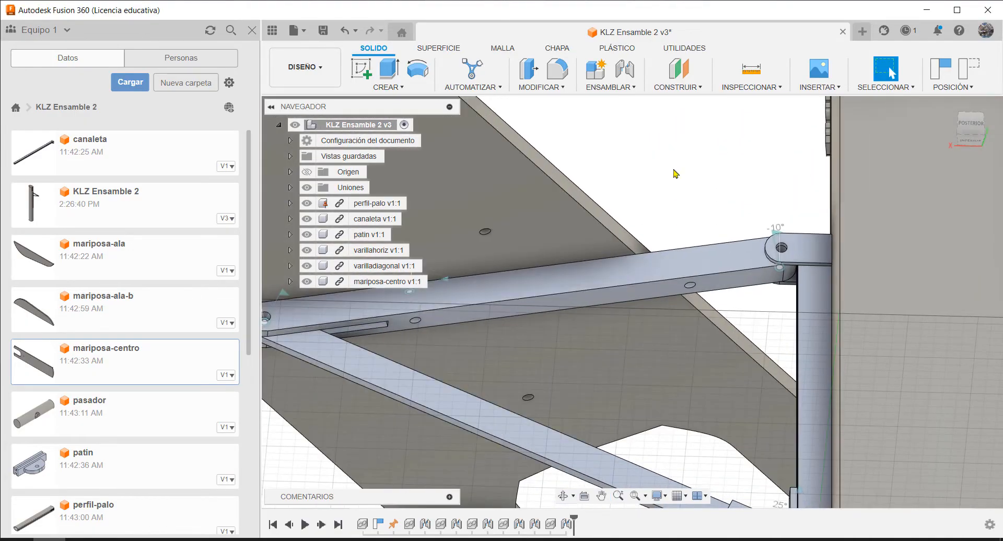
key("j")
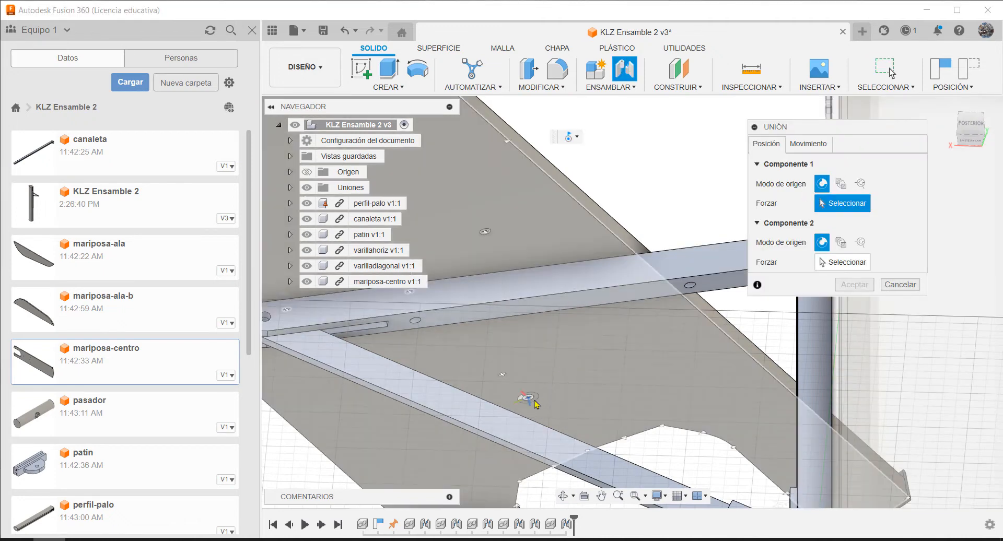
scroll(520, 402, "up", 5)
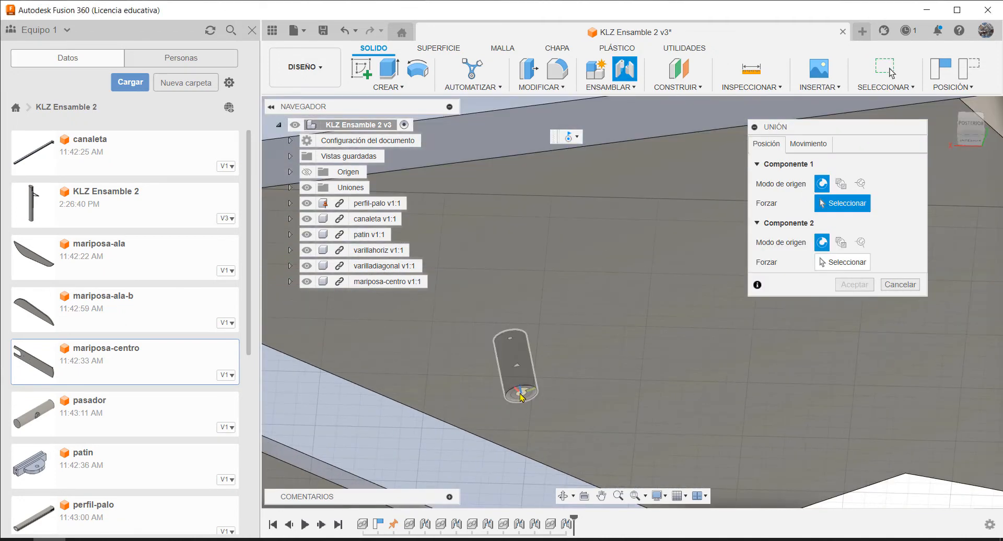
left_click(521, 398)
Set the joint's second origin at the varillahoriz hole nearer the canaleta hinge
scroll(525, 399, "down", 5)
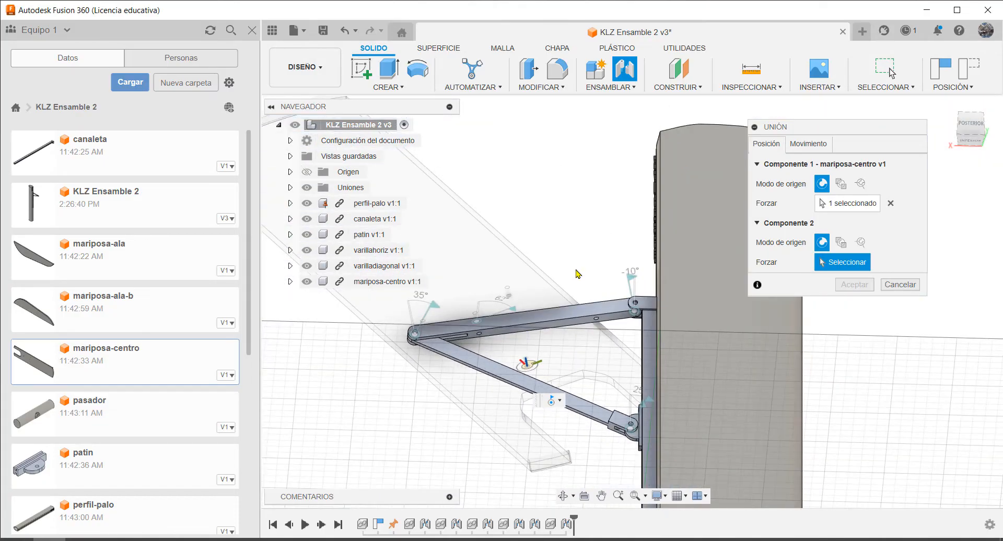
middle_click_drag(576, 270, 576, 358, "shift")
scroll(594, 238, "up", 2)
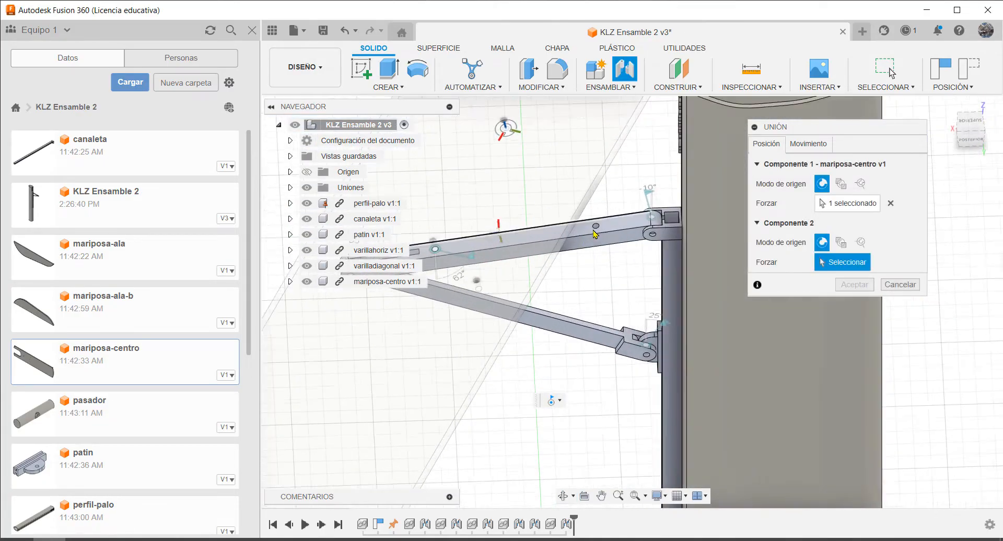
scroll(595, 232, "up", 4)
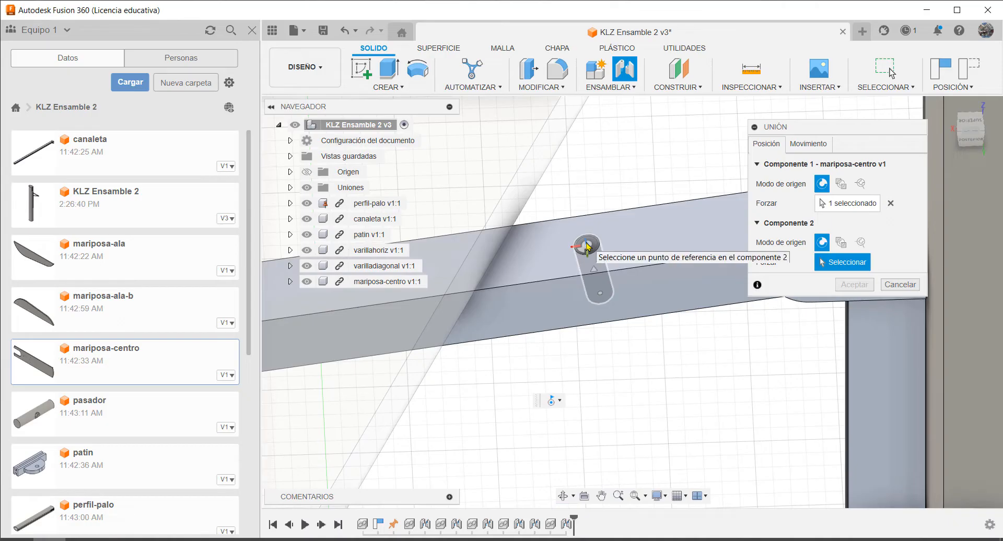
left_click(587, 246)
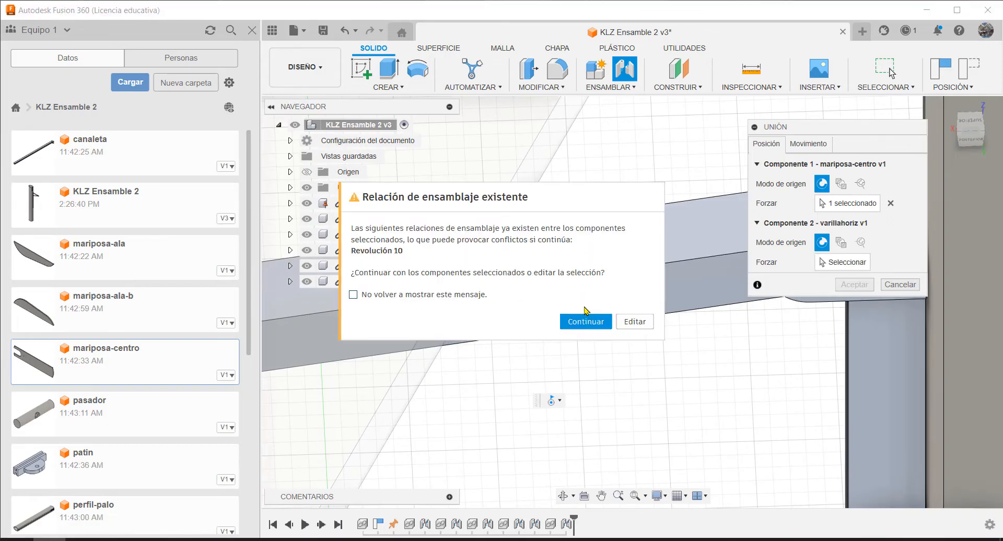
Continue with the selected components, accept the second revolute joint, and swing mariposa-centro up to a level position
left_click(586, 322)
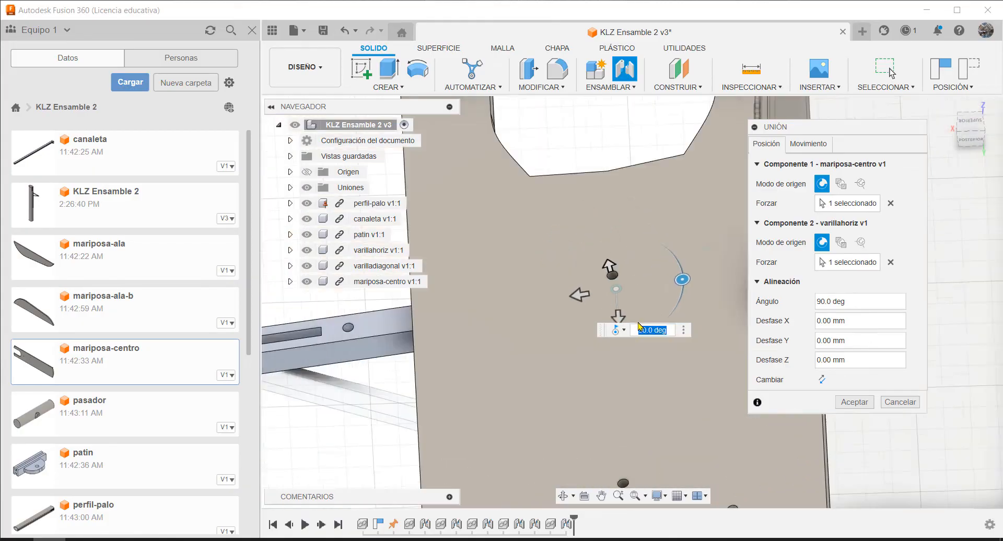
left_click(854, 403)
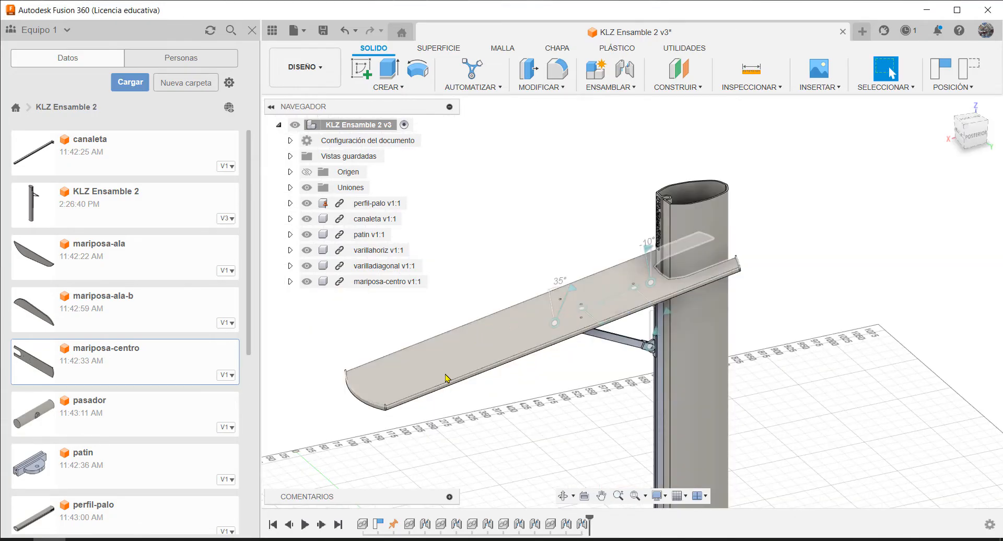
left_click_drag(443, 375, 483, 246)
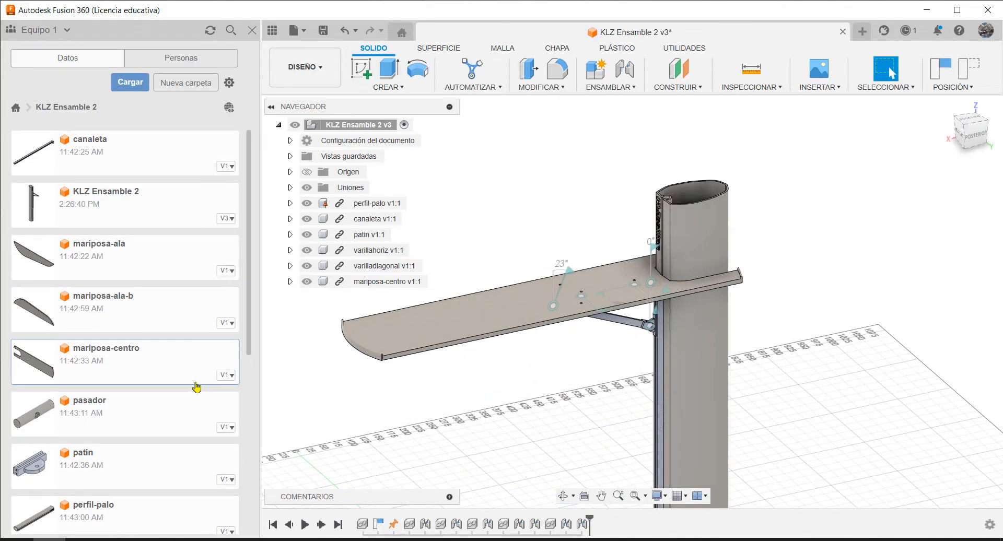
Insert mariposa-ala into the current design and raise it about 767 mm in Z, to just below mariposa-centro
right_click(103, 258)
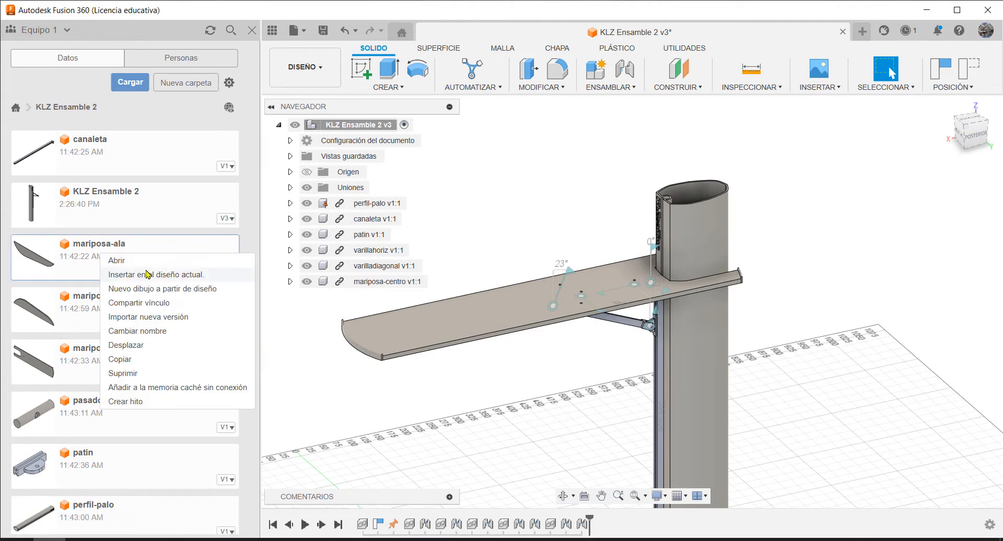
left_click(147, 274)
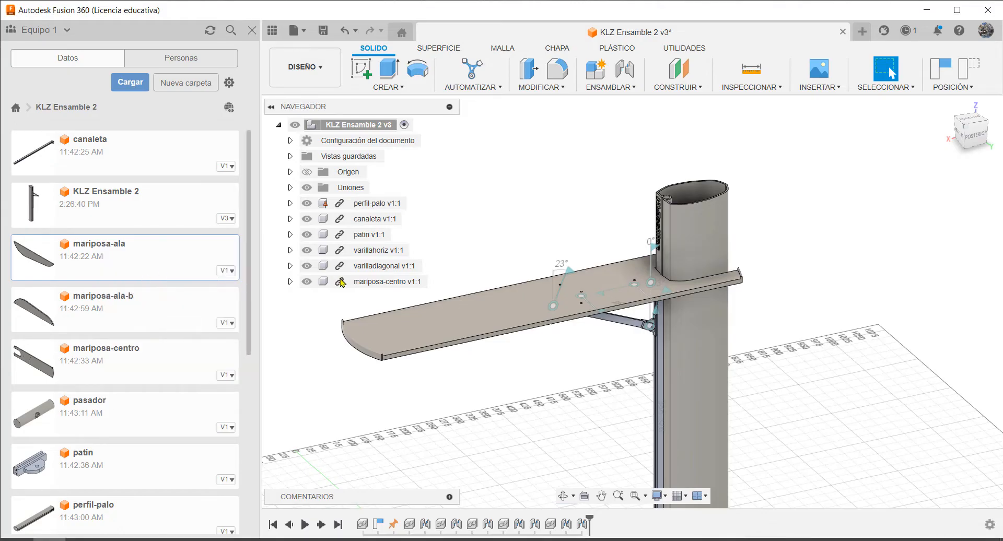
left_click_drag(649, 388, 650, 192)
scroll(616, 209, "down", 1)
scroll(616, 188, "up", 7)
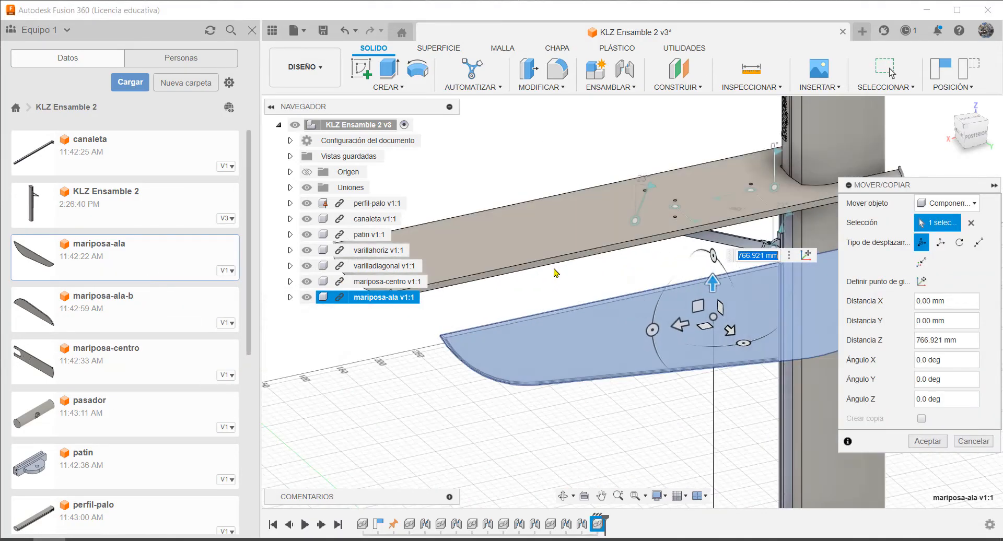
middle_click_drag(556, 273, 567, 251, "shift")
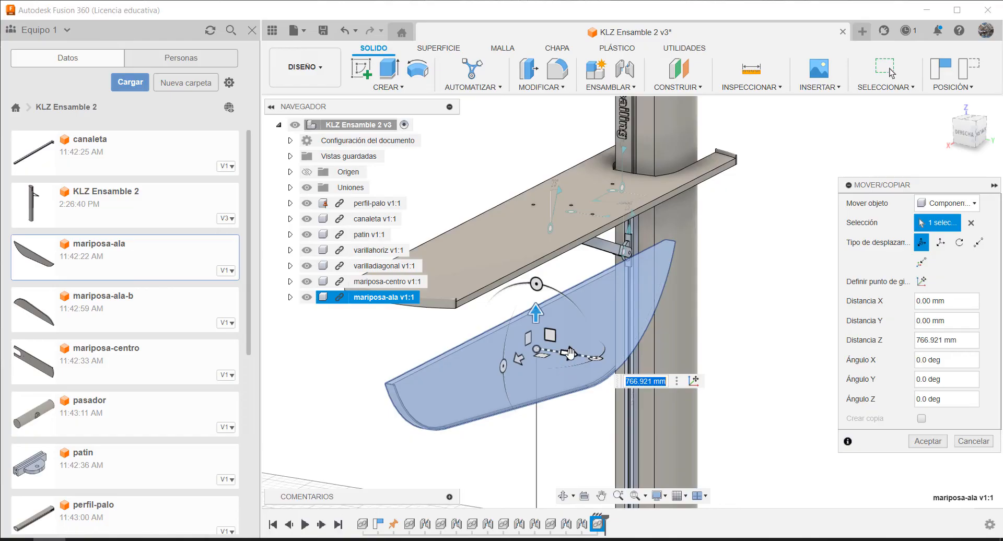
Shift mariposa-ala beside the centre panel by about 189 mm in Y, 138 mm in Z and 105 mm in X, and accept the placement
left_click_drag(570, 354, 711, 369)
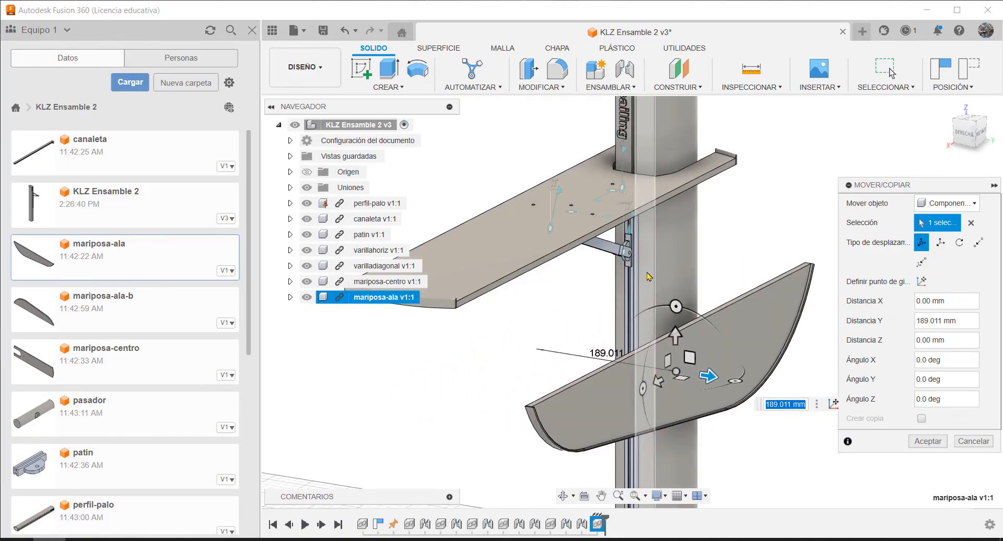
scroll(648, 273, "down", 1)
middle_click_drag(589, 295, 653, 295, "shift")
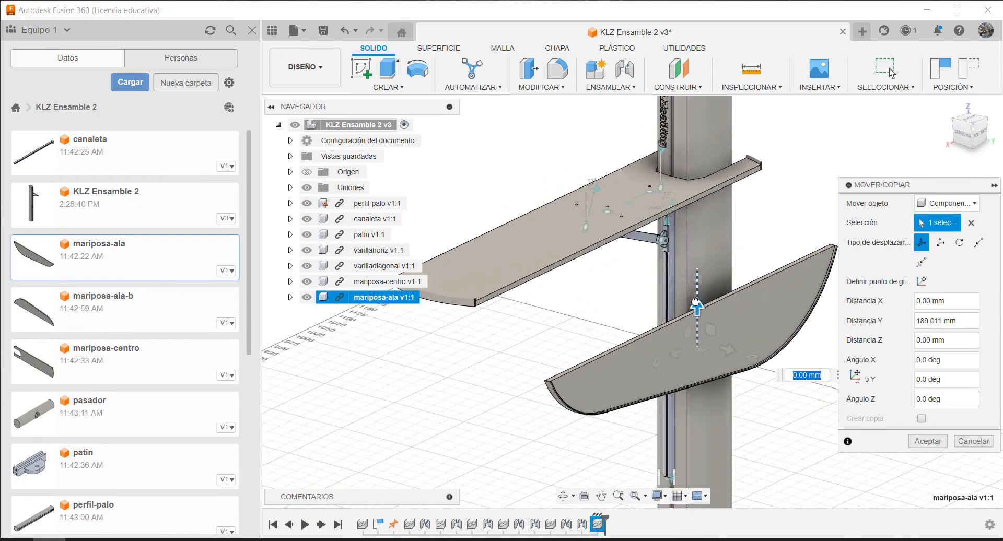
left_click_drag(696, 303, 682, 218)
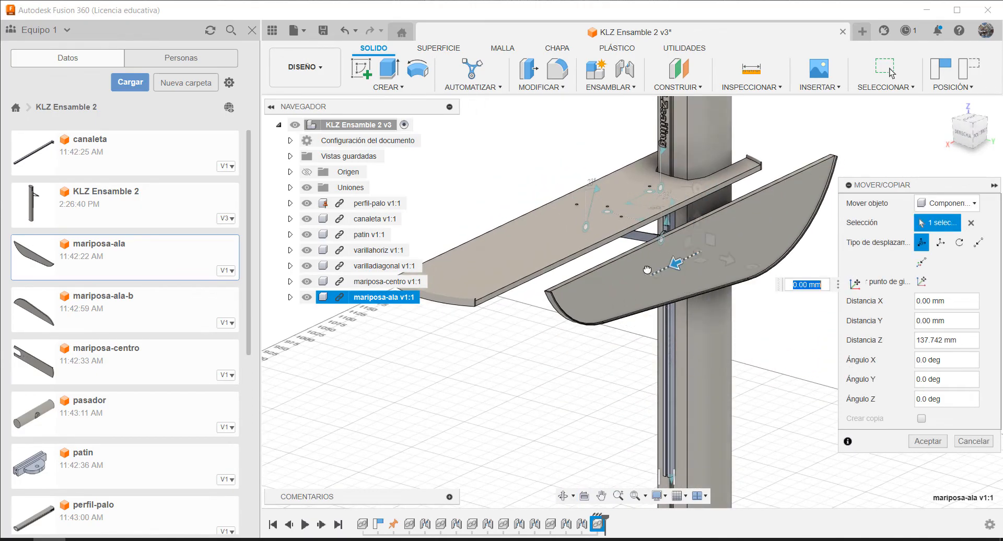
left_click_drag(647, 270, 629, 283)
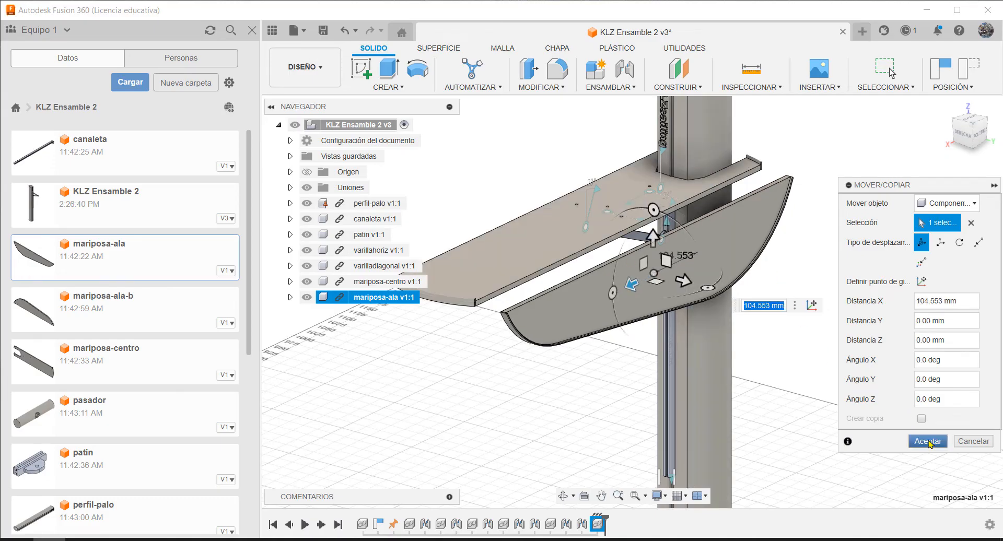
left_click(929, 442)
scroll(612, 188, "up", 3)
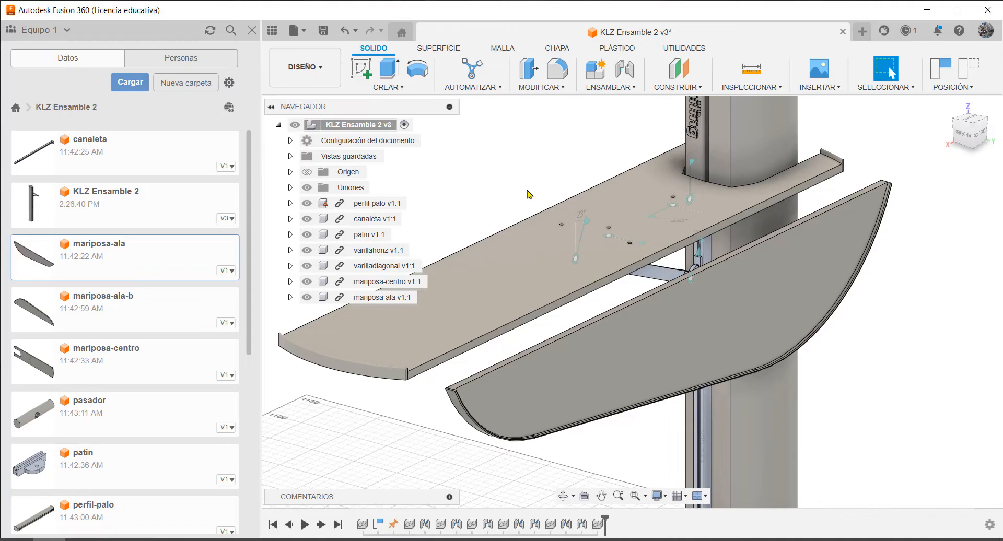
key("j")
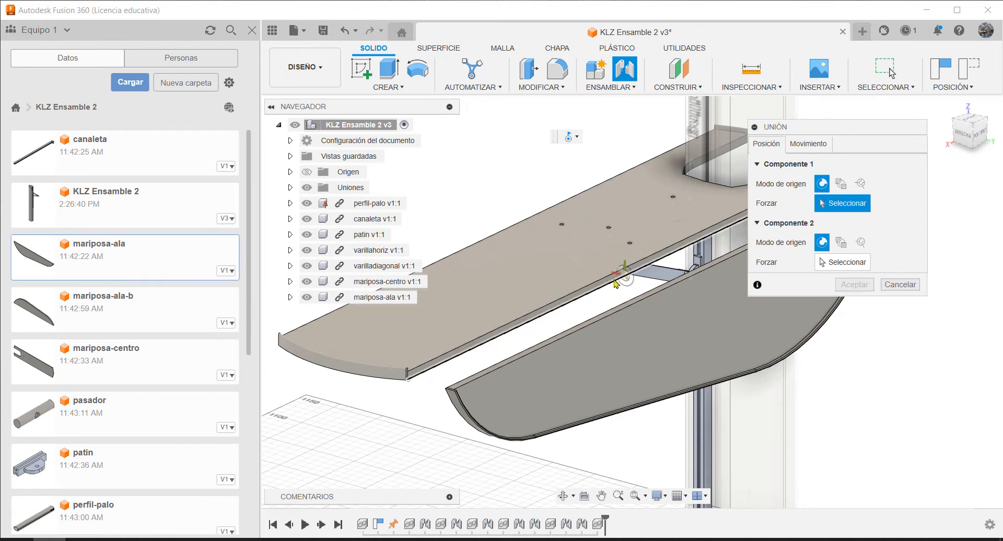
middle_click_drag(619, 286, 605, 295, "shift")
scroll(484, 303, "up", 2)
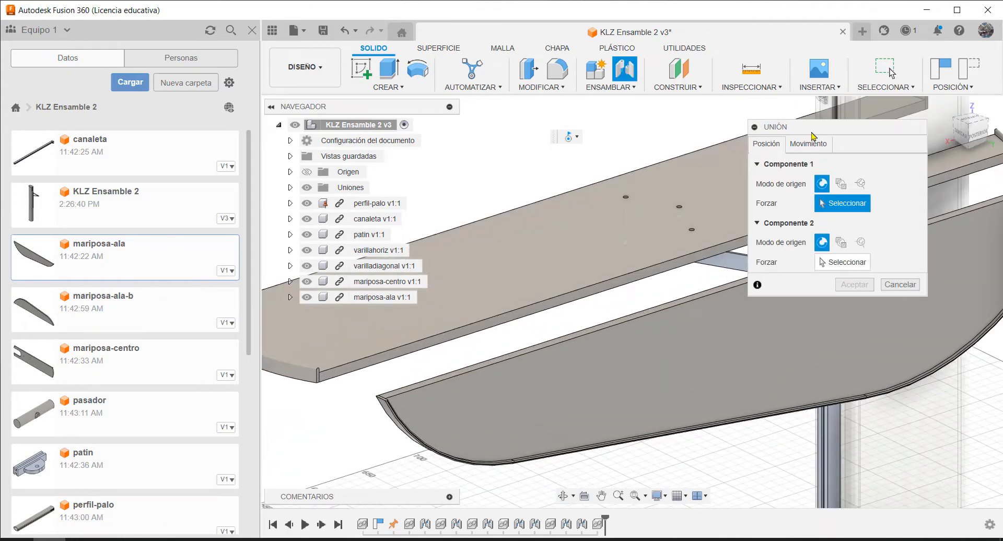
left_click_drag(814, 136, 818, 293)
scroll(679, 264, "down", 1)
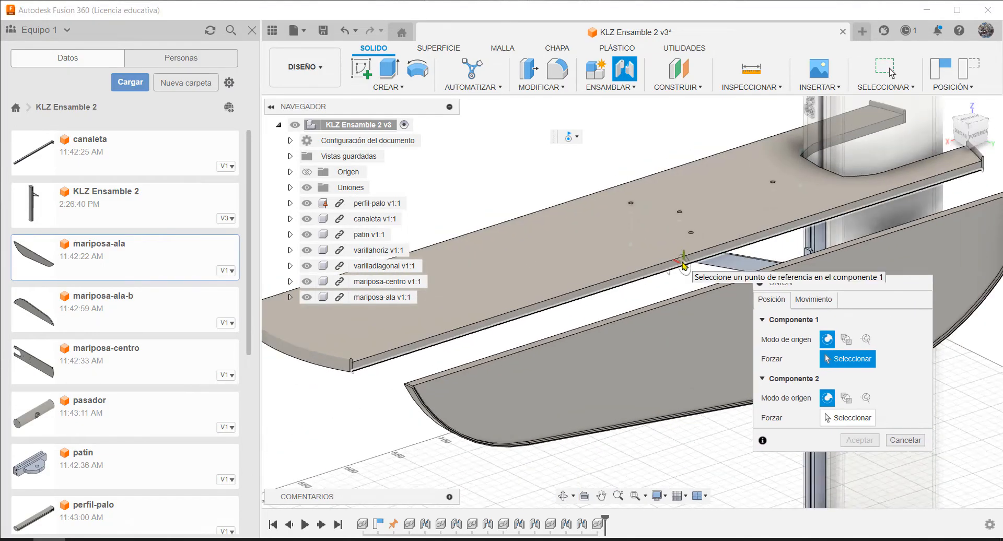
scroll(685, 265, "down", 1)
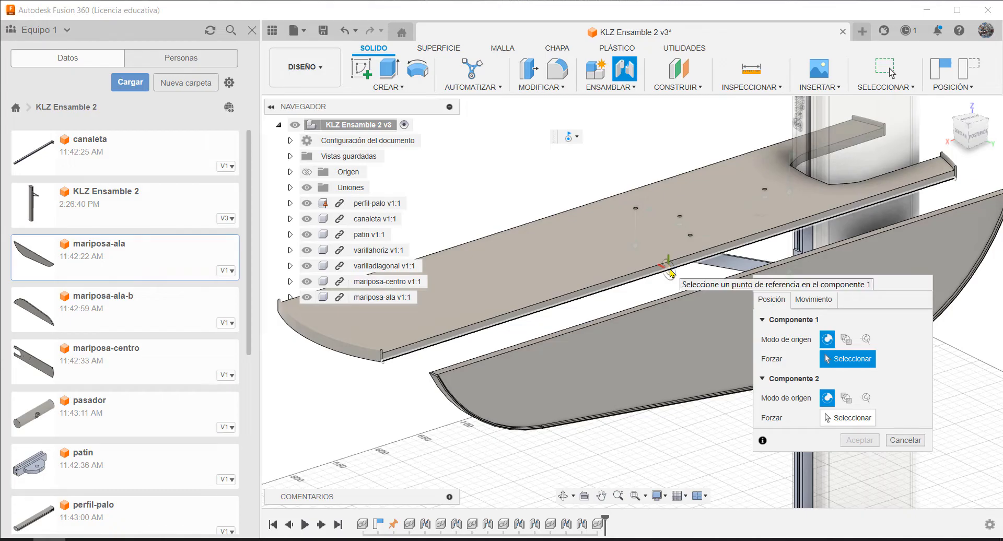
left_click(670, 270)
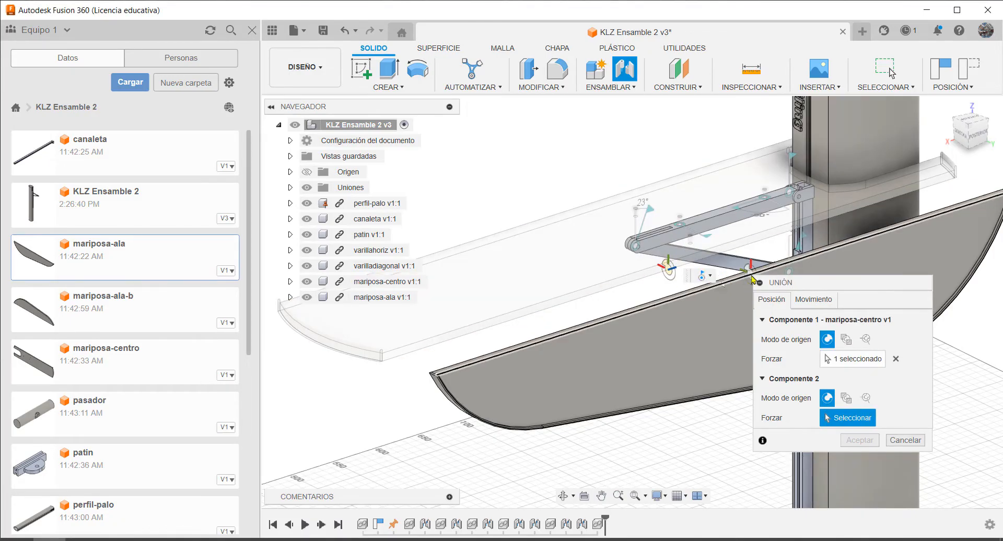
middle_click_drag(752, 279, 737, 264, "shift")
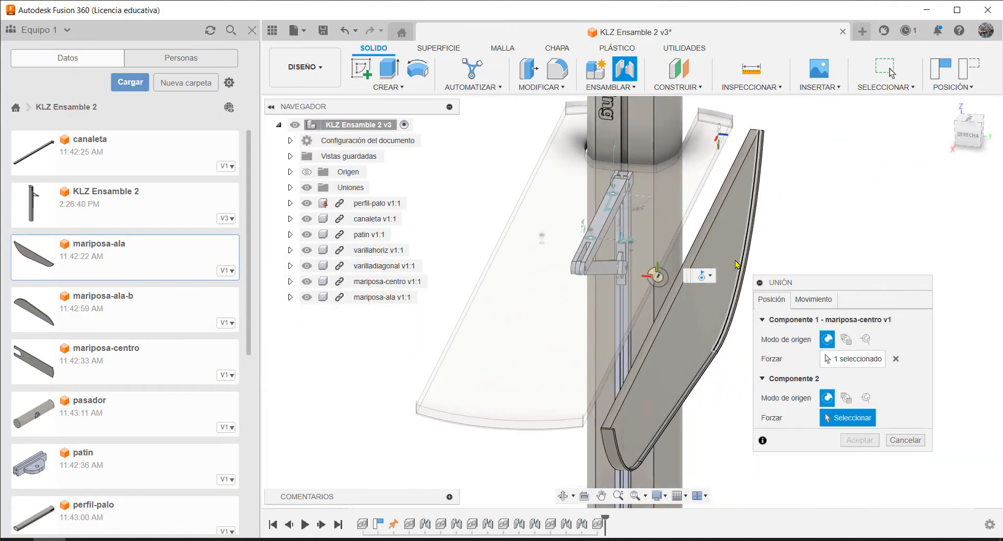
scroll(768, 253, "down", 3)
scroll(860, 259, "up", 3)
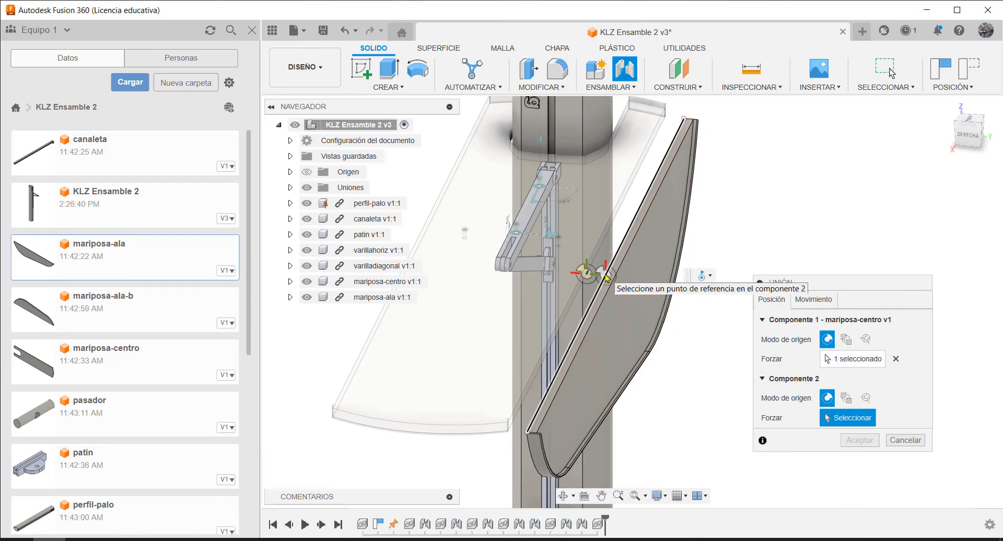
left_click(605, 276)
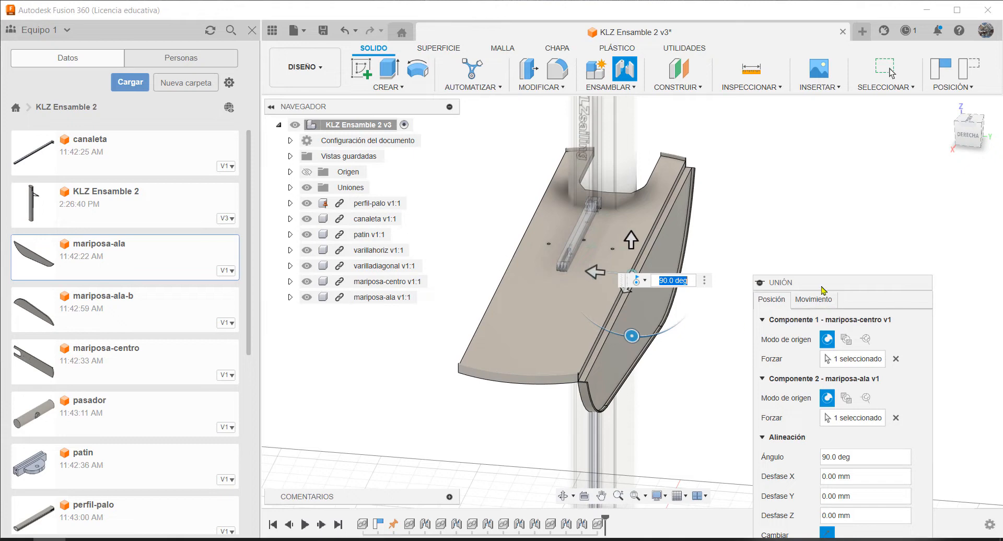
left_click_drag(824, 286, 812, 159)
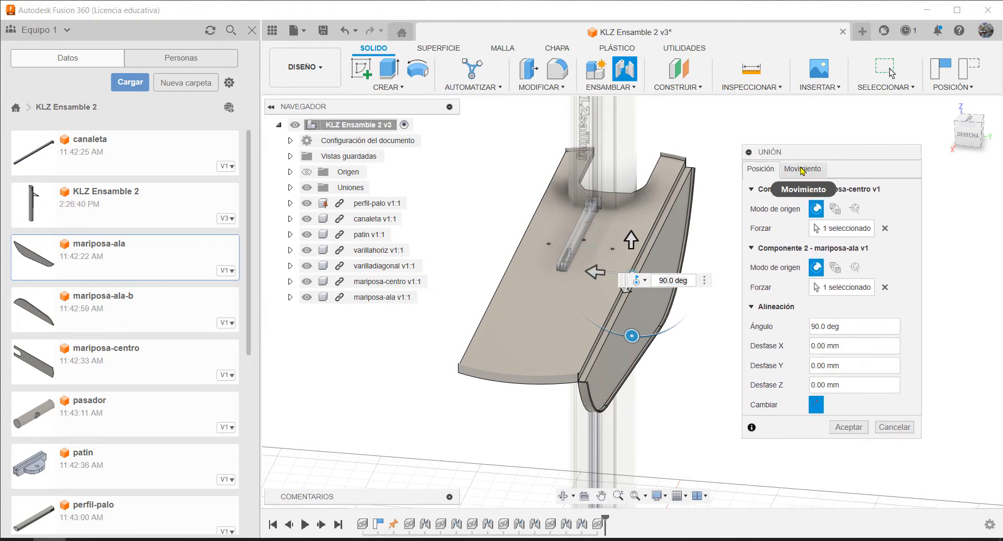
left_click(802, 170)
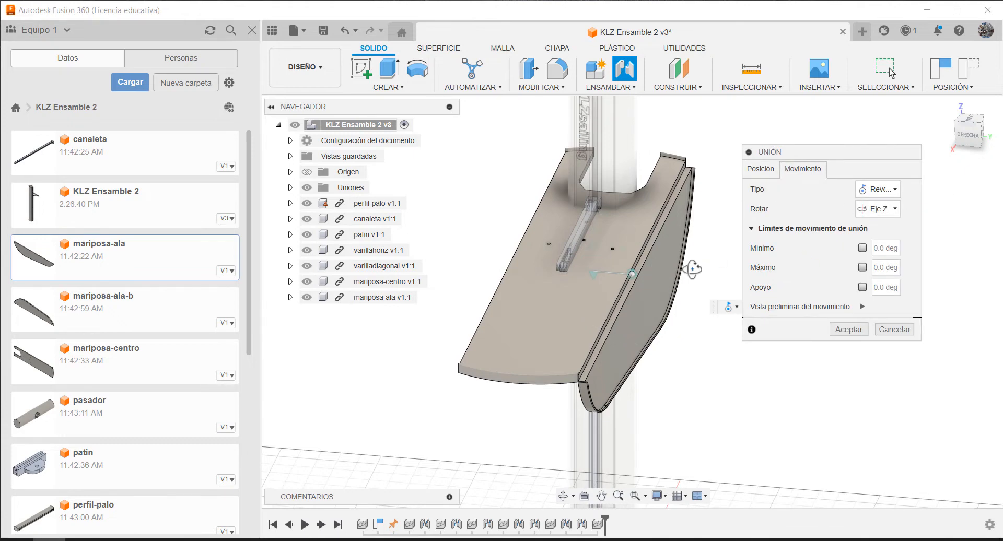
middle_click_drag(692, 269, 648, 261, "shift")
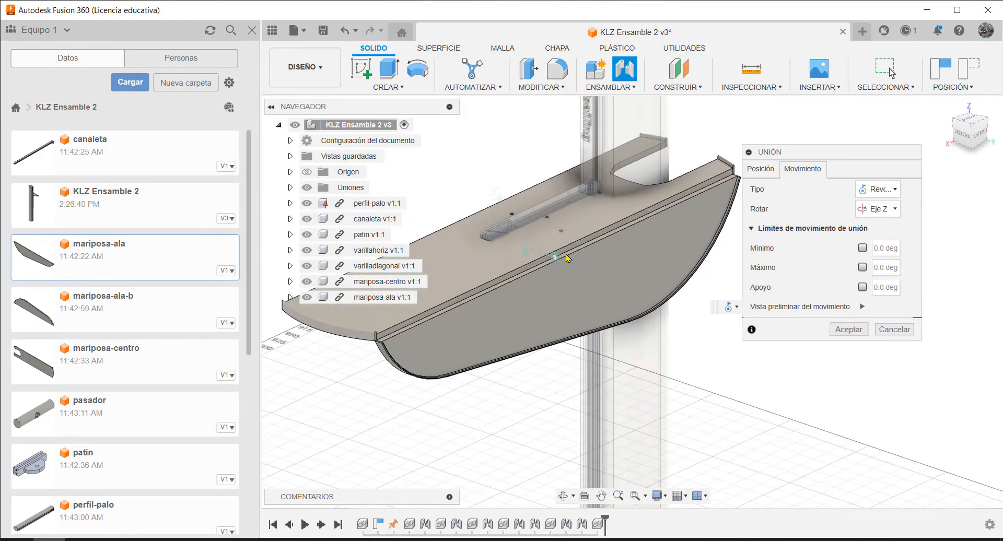
left_click(863, 248)
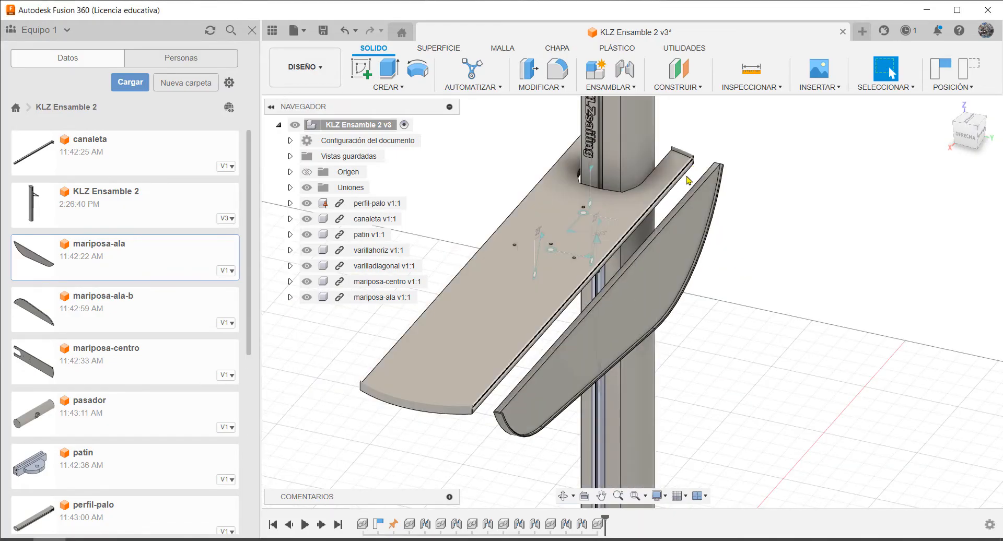
Create a joint between the midpoint of mariposa-centro's long side edge and the midpoint of mariposa-ala's straight edge
scroll(653, 230, "up", 3)
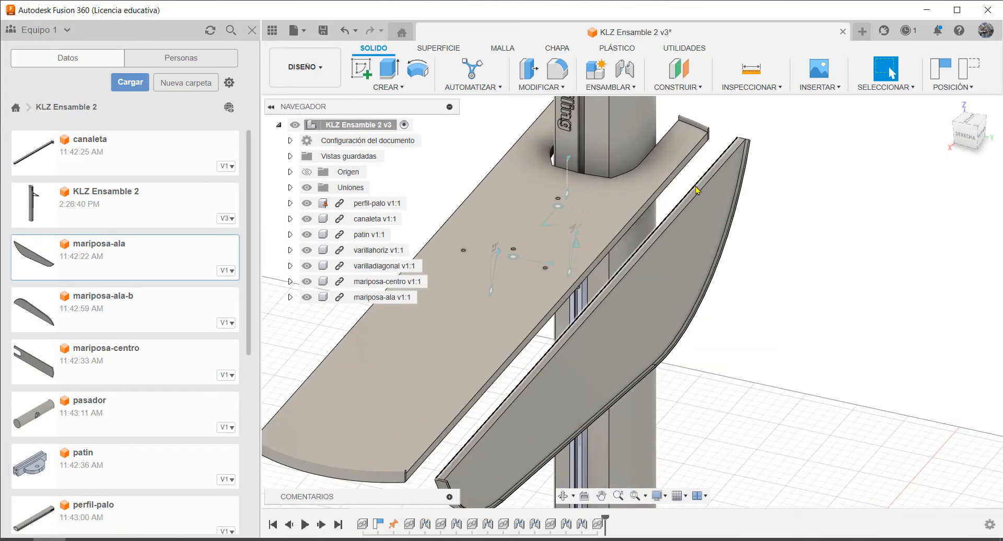
key("j")
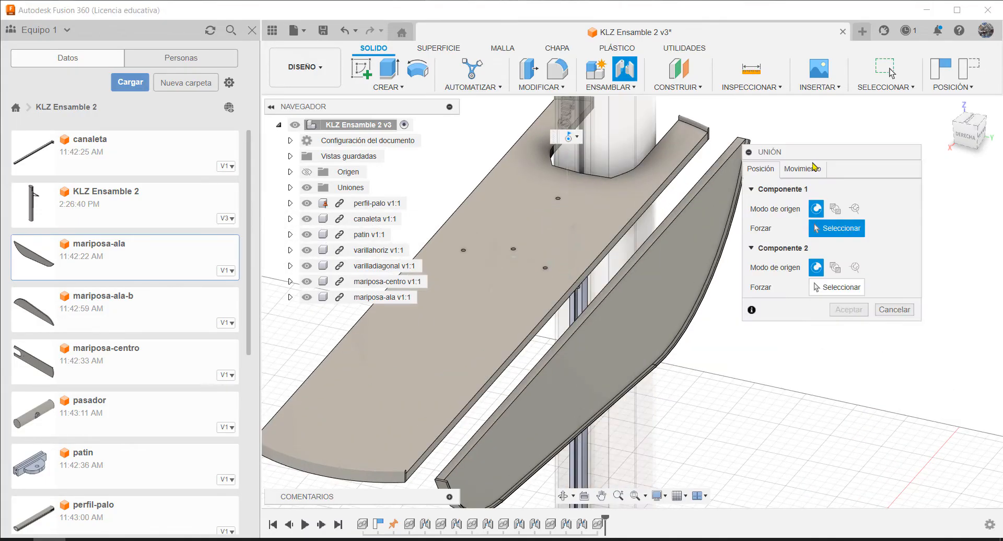
left_click(559, 312)
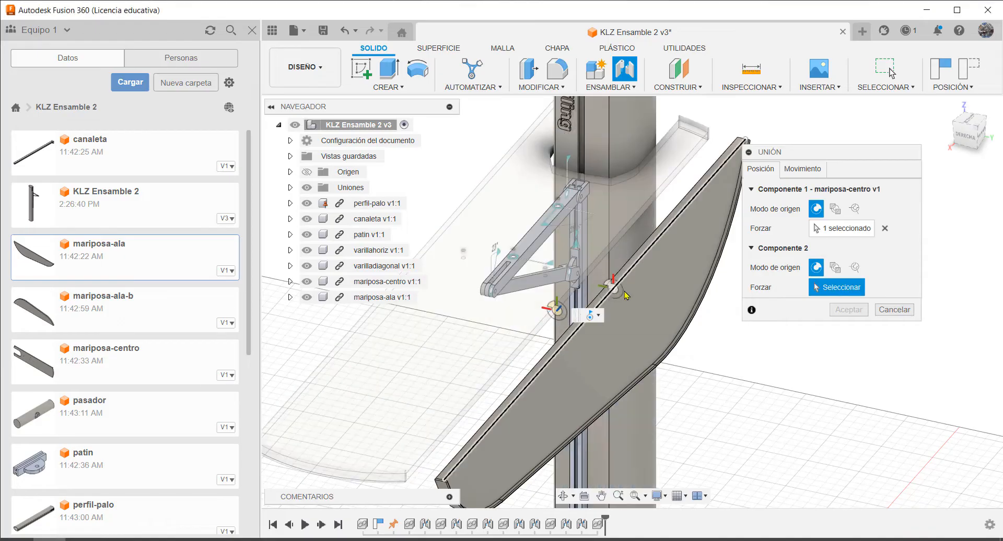
middle_click_drag(637, 296, 656, 283, "shift")
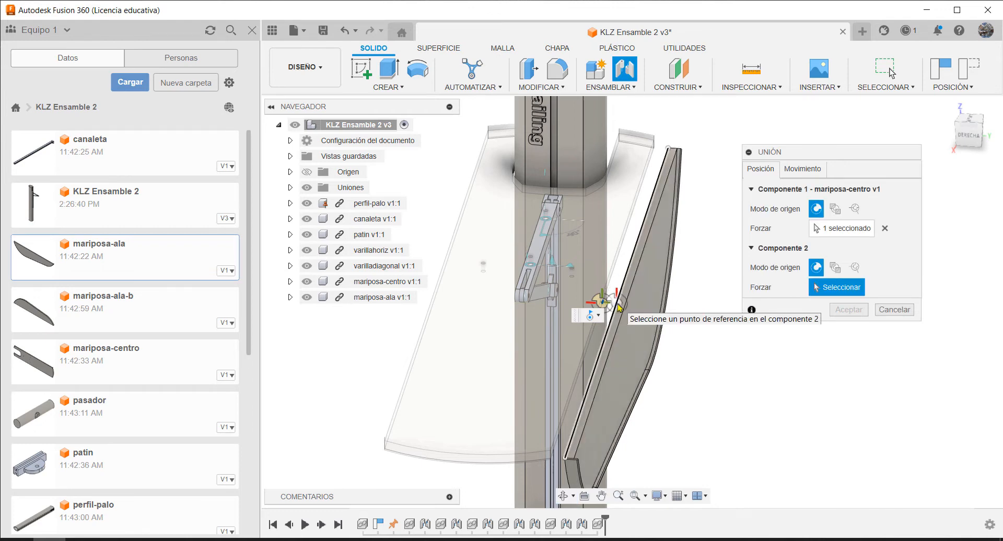
left_click(619, 307)
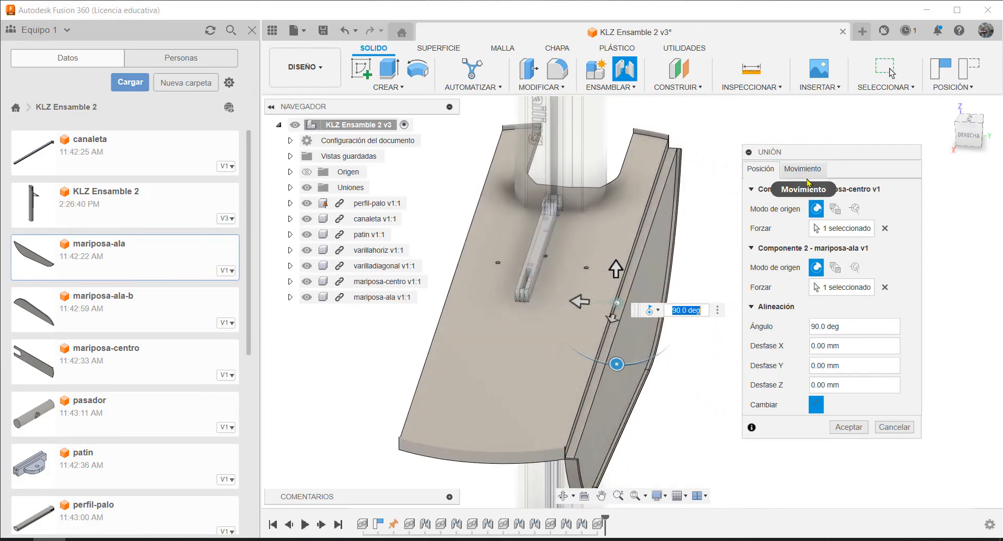
Enable the minimum and maximum motion limits of the wing's revolute joint and set the minimum to -90 deg
left_click(804, 171)
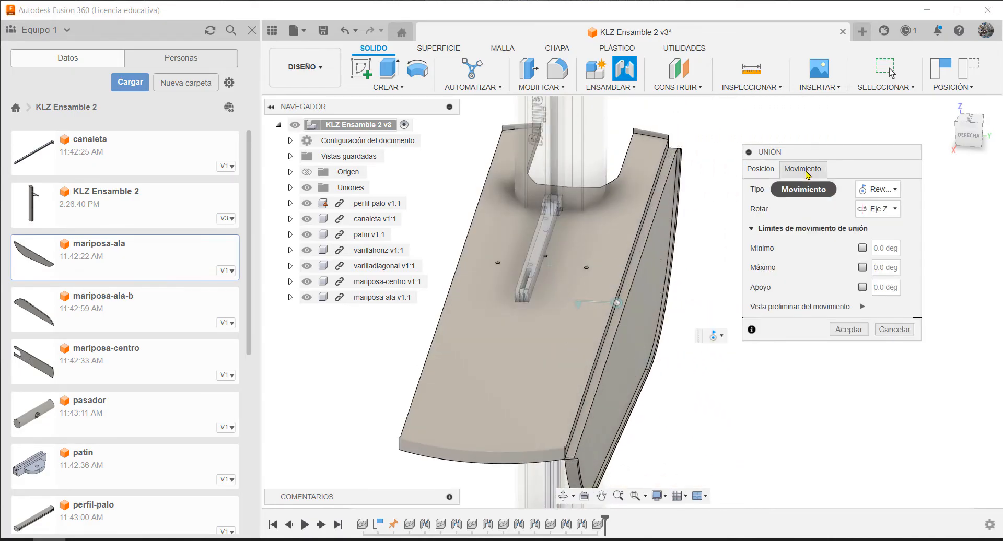
left_click(863, 249)
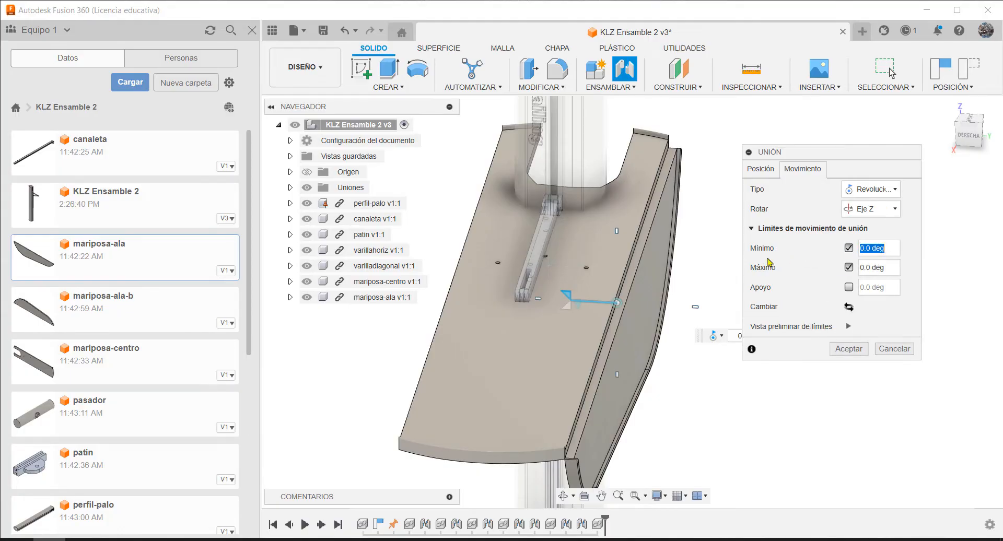
left_click(577, 313)
left_click_drag(568, 293, 618, 267)
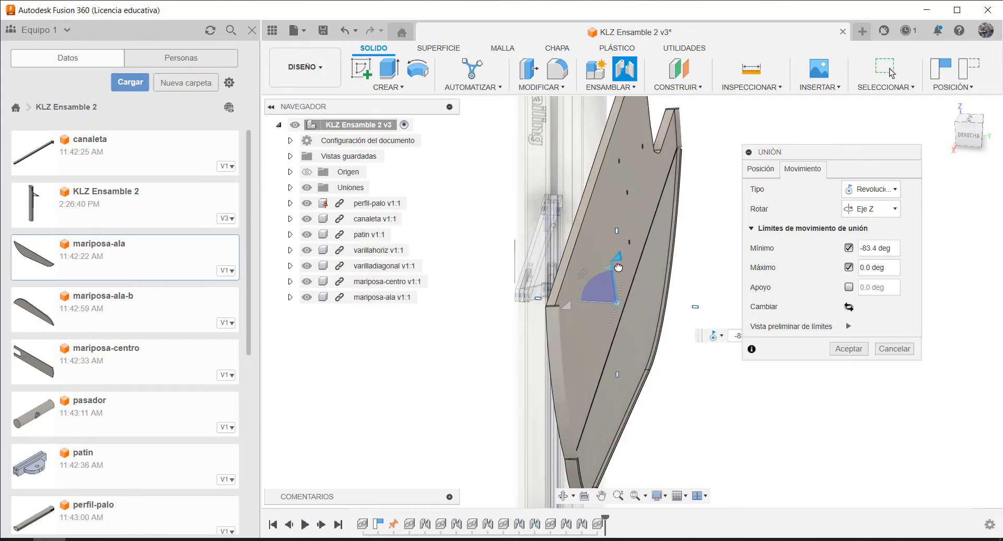
left_click_drag(876, 248, 872, 249)
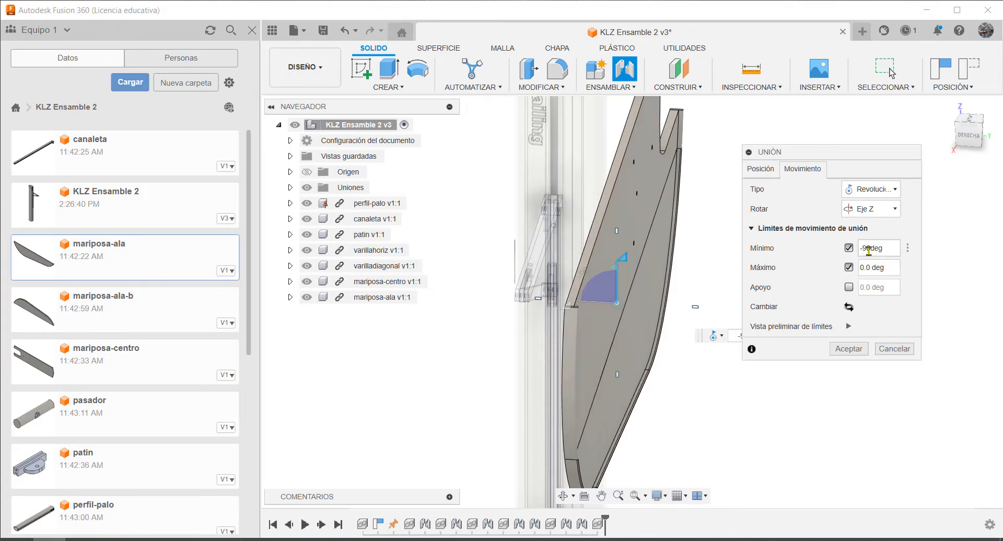
Correct the wing joint's limits to a minimum of -90 deg and a maximum of 0 deg, and preview the limited motion
left_click(875, 267)
left_click_drag(625, 260, 623, 232)
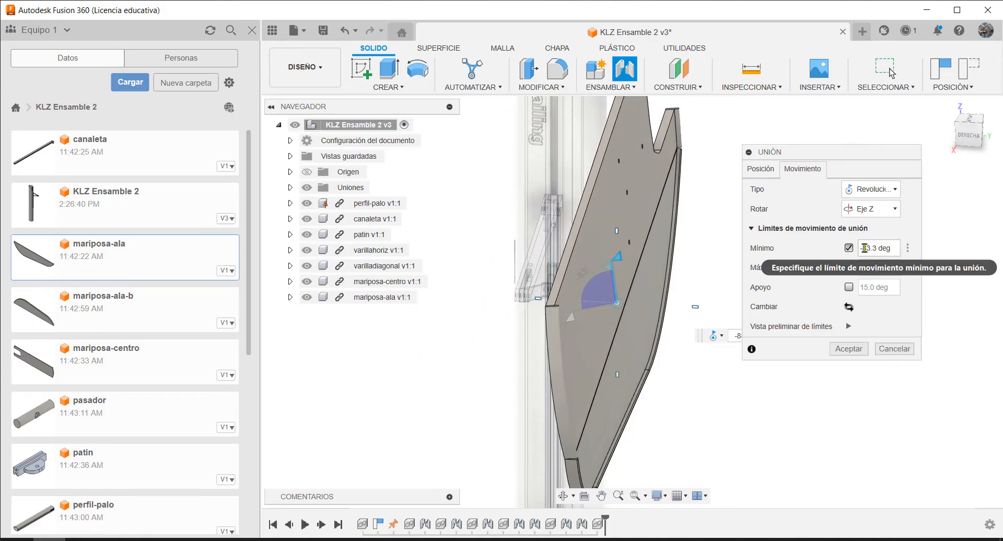
left_click_drag(864, 248, 874, 248)
type("9")
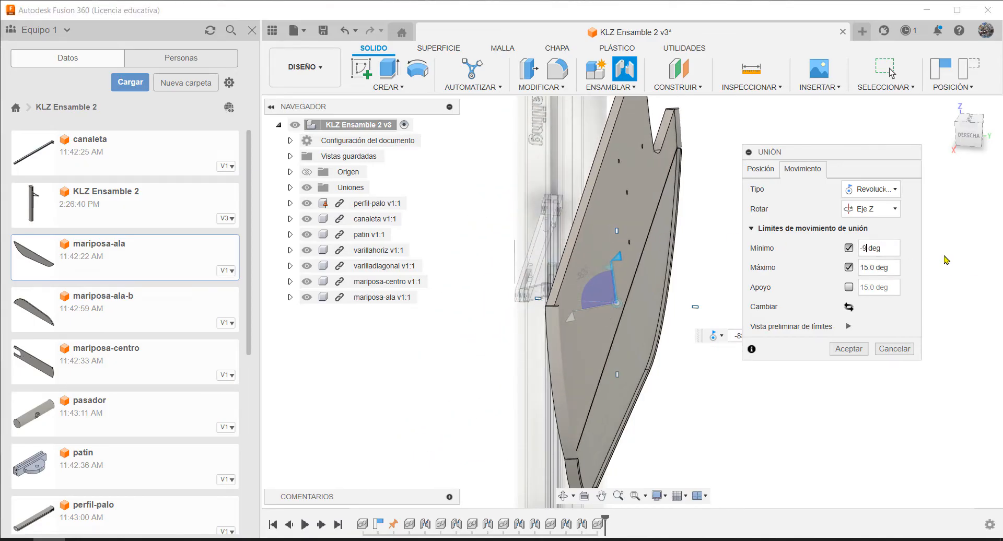
type("0")
left_click_drag(875, 267, 848, 273)
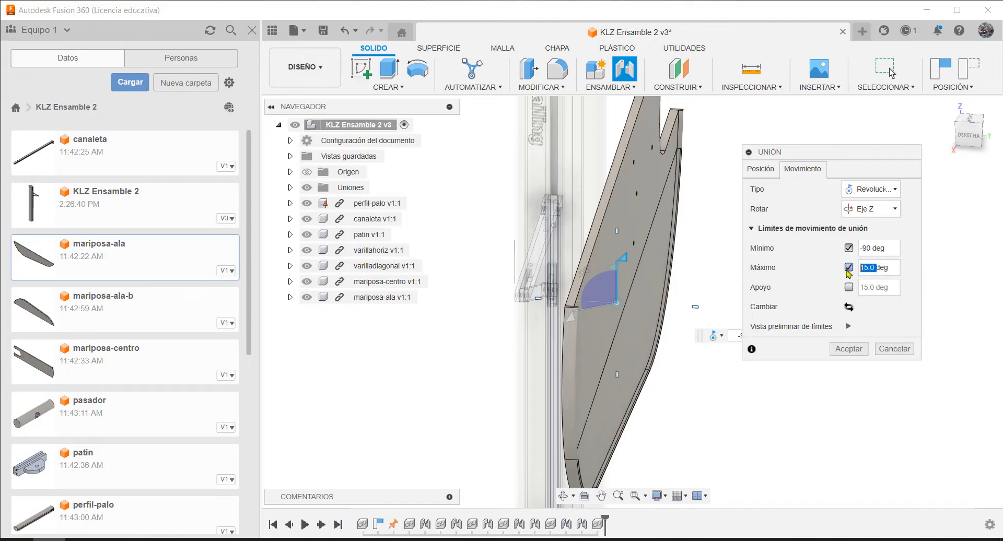
left_click(889, 250)
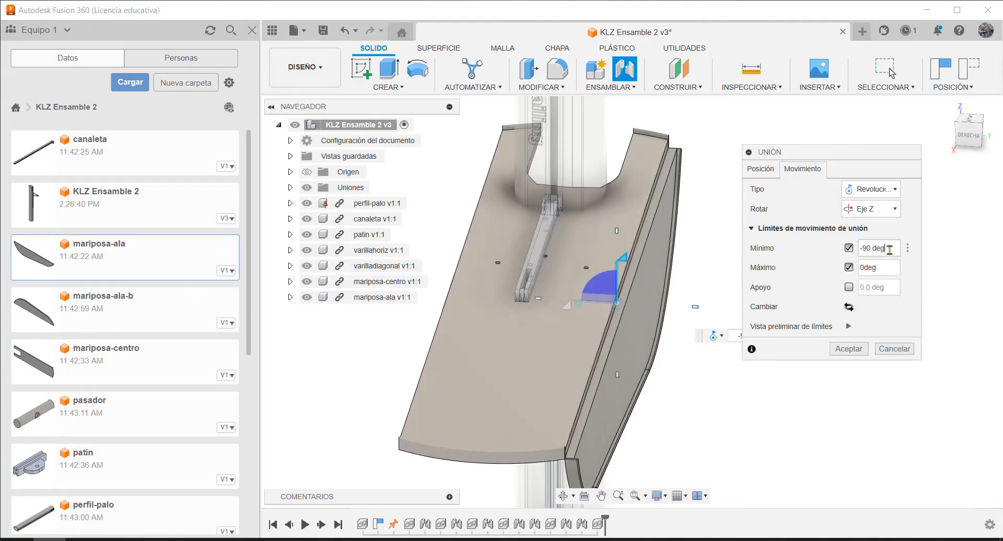
left_click(849, 328)
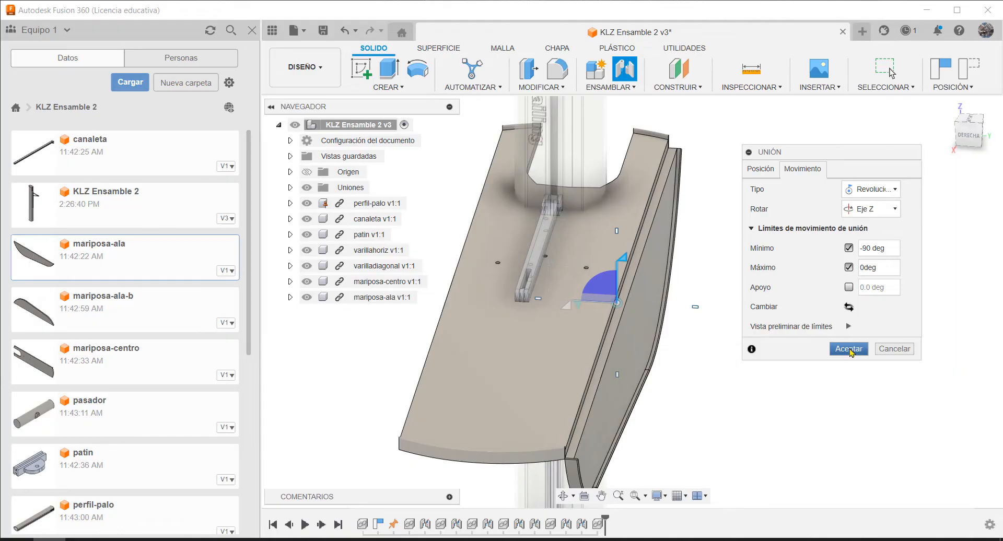
Accept the limited joint of mariposa-ala and swing the wing up flush with the centre panel
left_click(849, 349)
left_click_drag(630, 333, 475, 225)
scroll(691, 284, "down", 3)
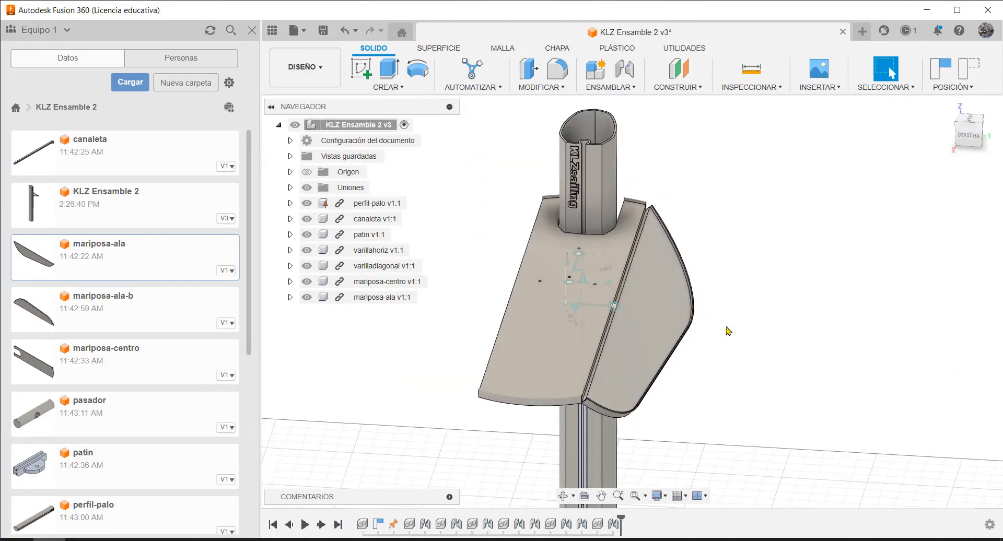
middle_click_drag(725, 324, 703, 316, "shift")
left_click_drag(704, 321, 681, 303)
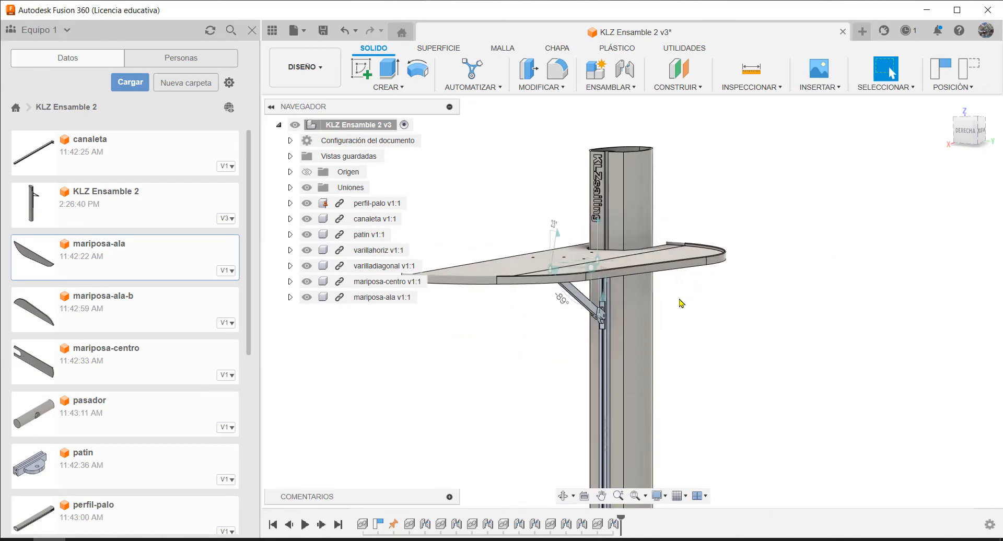
middle_click_drag(549, 316, 638, 259, "shift")
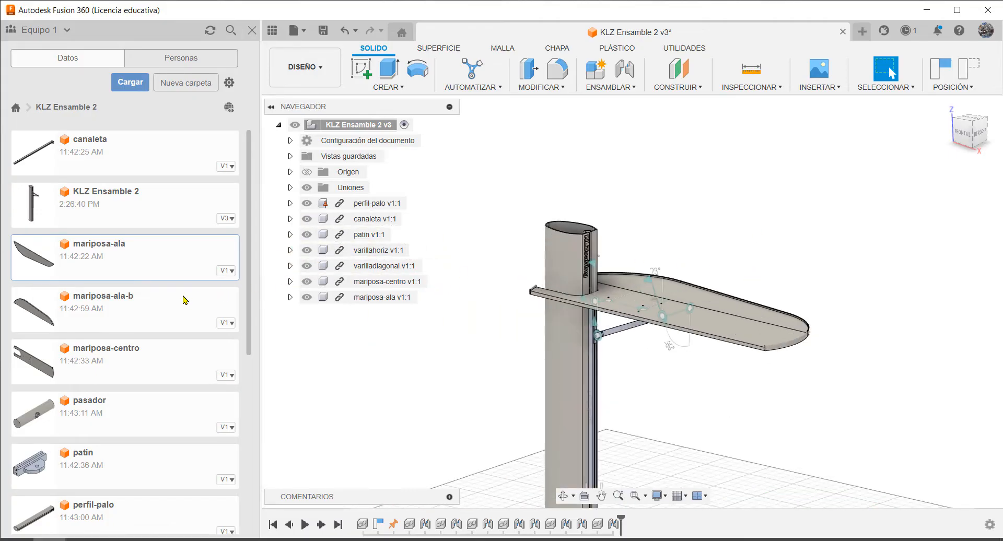
Insert mariposa-ala-b into the current design, raise it to table height beside the centre panel's free edge with about 69 mm in Z, and accept
right_click(121, 301)
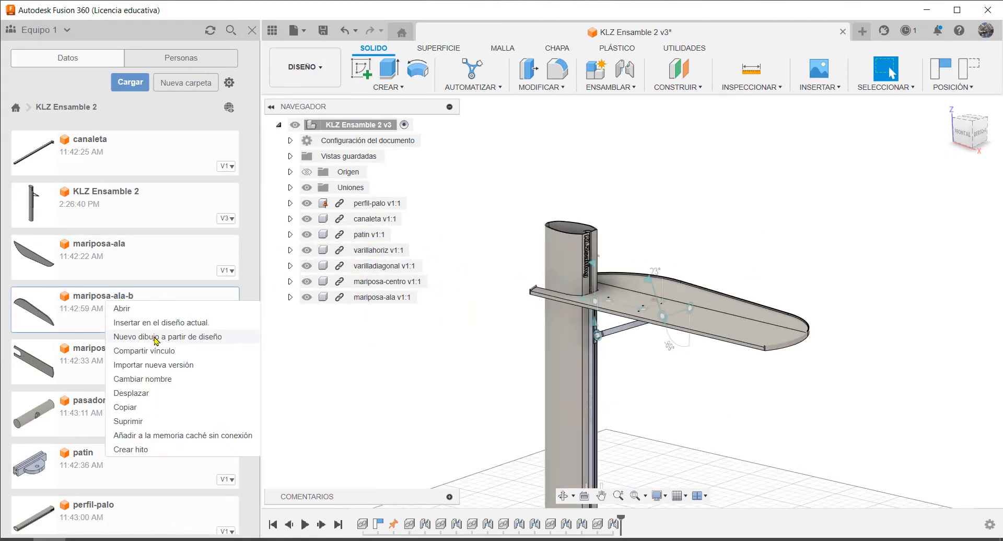
left_click(155, 325)
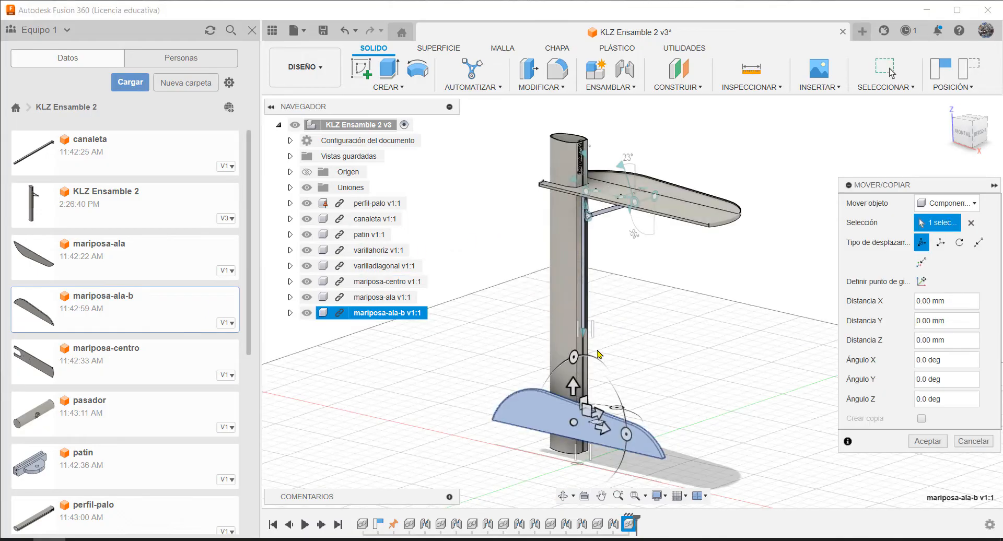
middle_click_drag(661, 374, 592, 364, "shift")
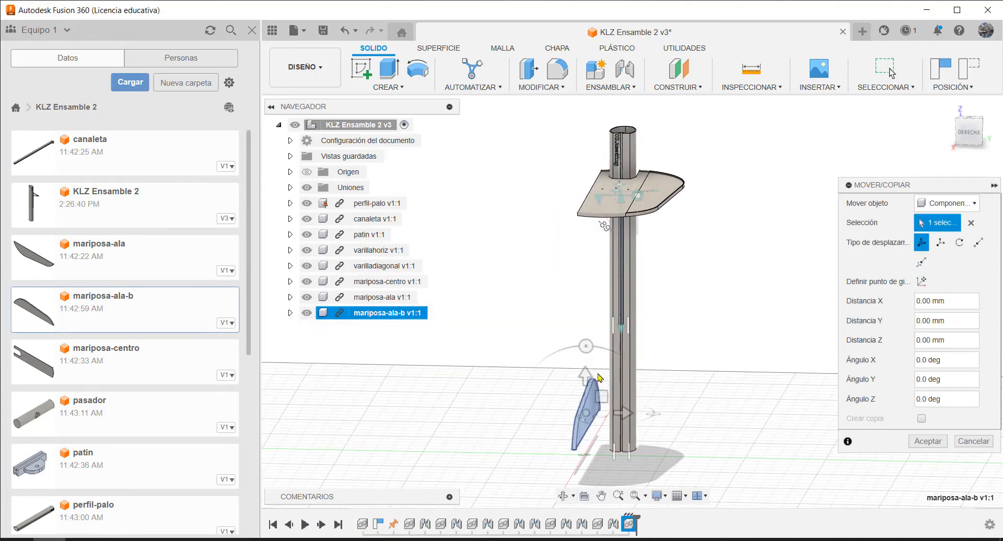
scroll(597, 444, "up", 2)
scroll(597, 444, "up", 3)
left_click_drag(563, 282, 497, 135)
scroll(538, 390, "down", 5)
left_click_drag(487, 170, 467, 172)
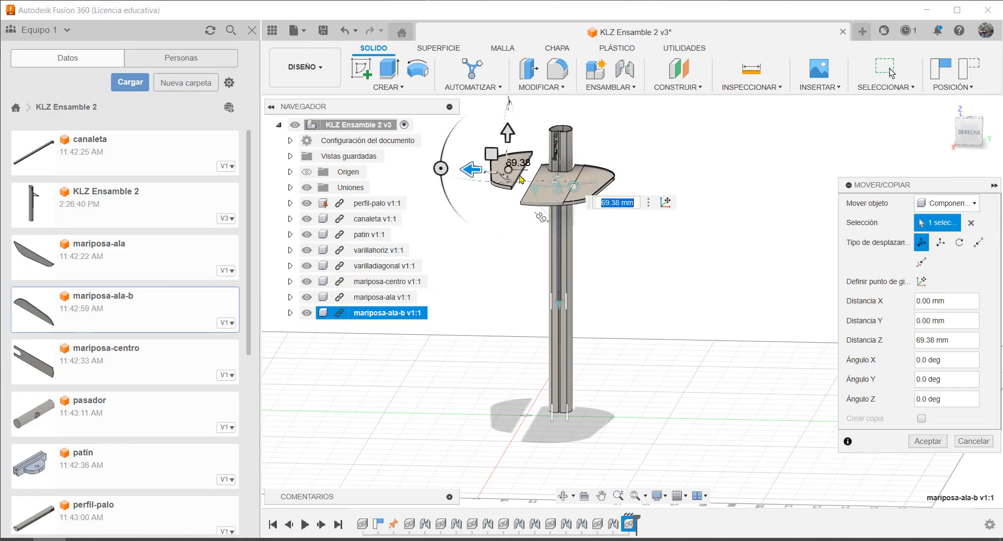
left_click(928, 444)
Create a joint between the midpoint of mariposa-ala-b's straight edge and the midpoint of mariposa-centro's free long edge
scroll(580, 206, "up", 6)
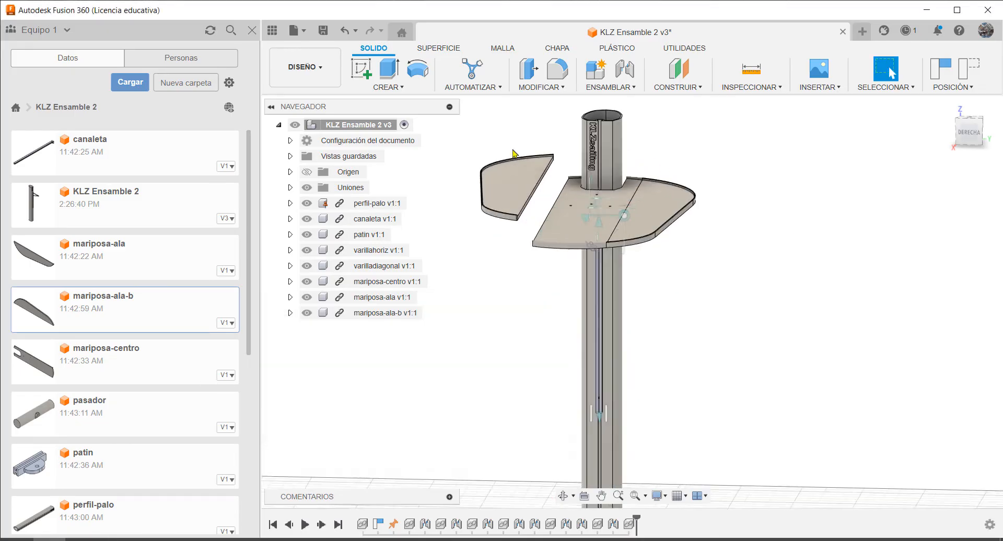
key("j")
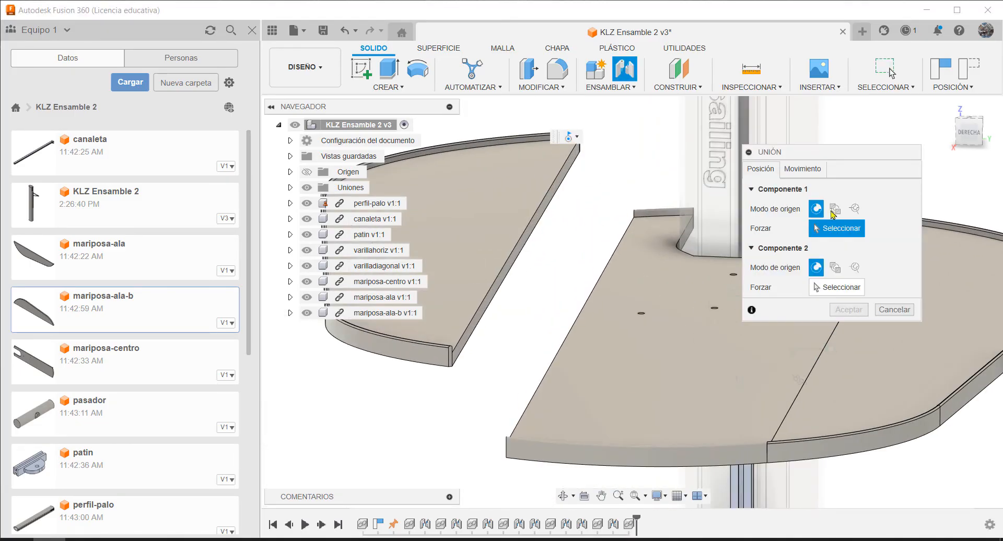
left_click(516, 264)
middle_click_drag(535, 272, 571, 286, "shift")
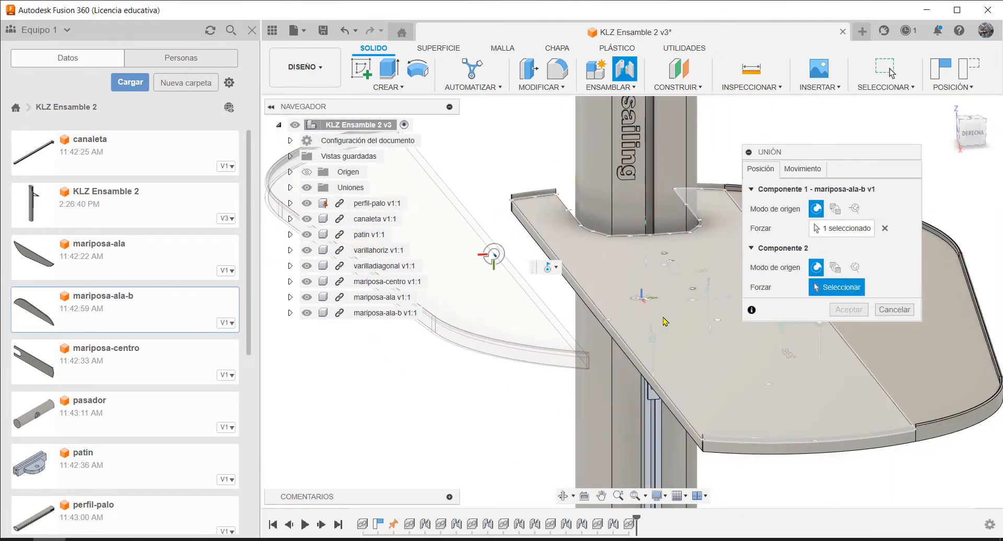
left_click(607, 333)
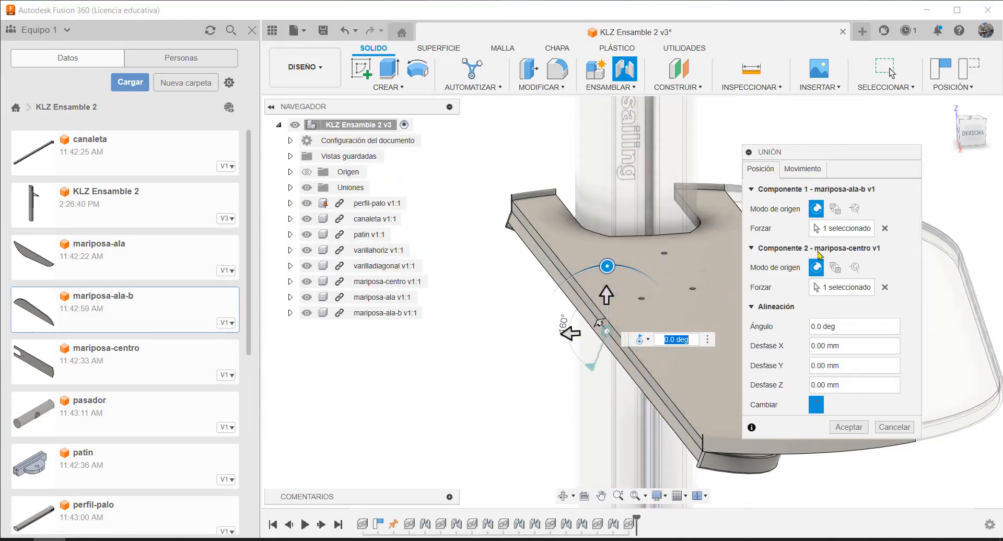
Limit the revolute joint of mariposa-ala-b to a minimum of -90 deg and a maximum of 0 deg, preview the limits and accept
left_click(803, 169)
left_click(849, 248)
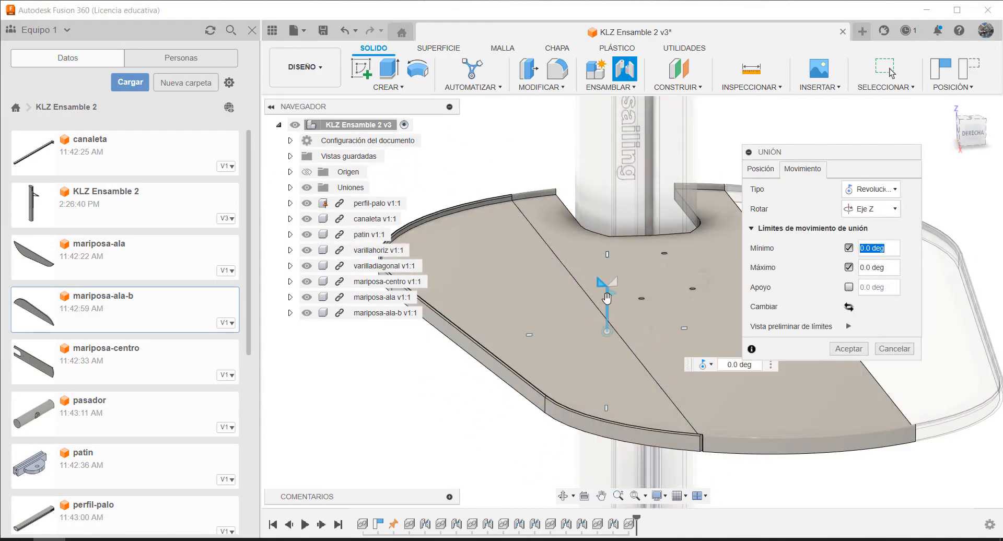
scroll(657, 262, "down", 3)
left_click_drag(627, 250, 582, 305)
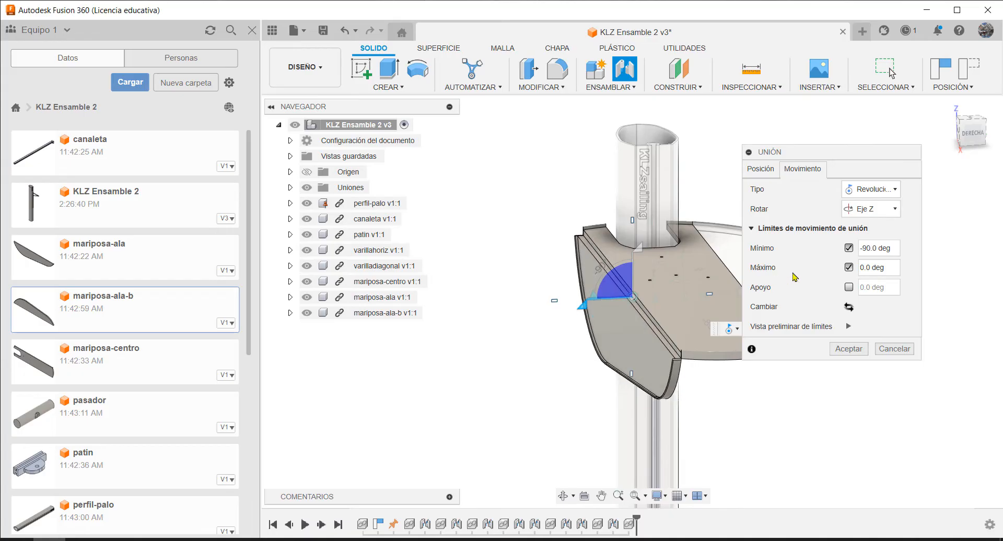
left_click(849, 328)
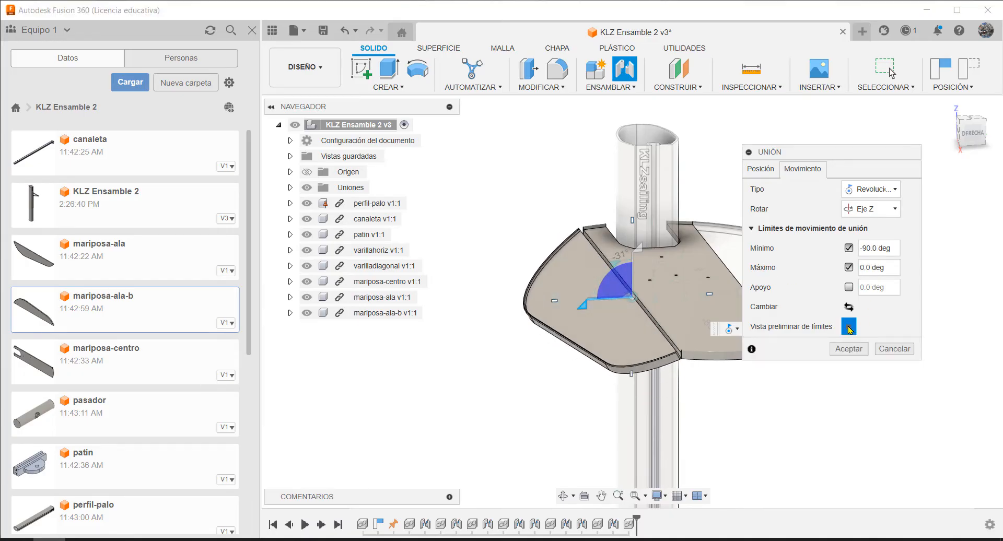
left_click(847, 349)
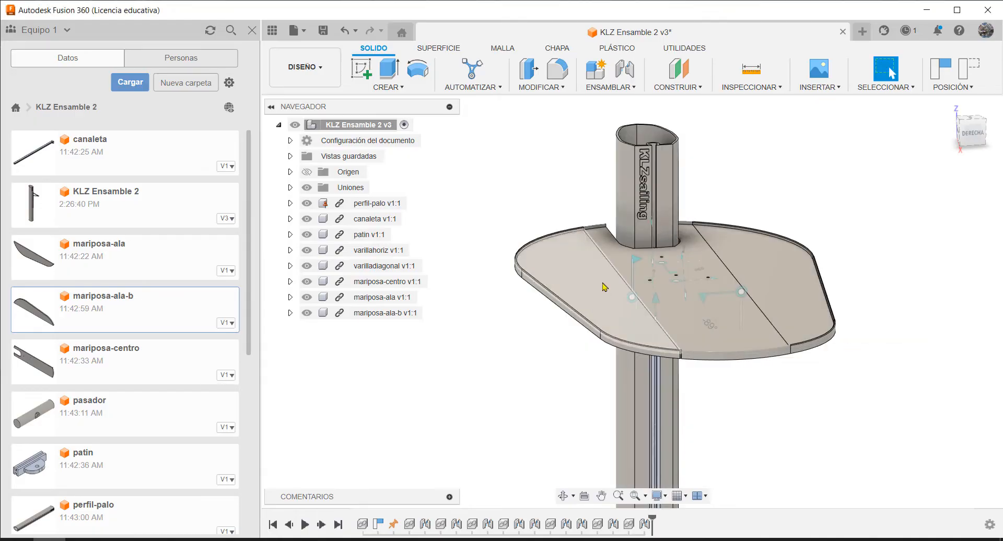
Fold the table wings downward from the centre panel to check the hinge motion
left_click_drag(545, 278, 564, 361)
scroll(750, 262, "down", 4)
scroll(756, 229, "up", 5)
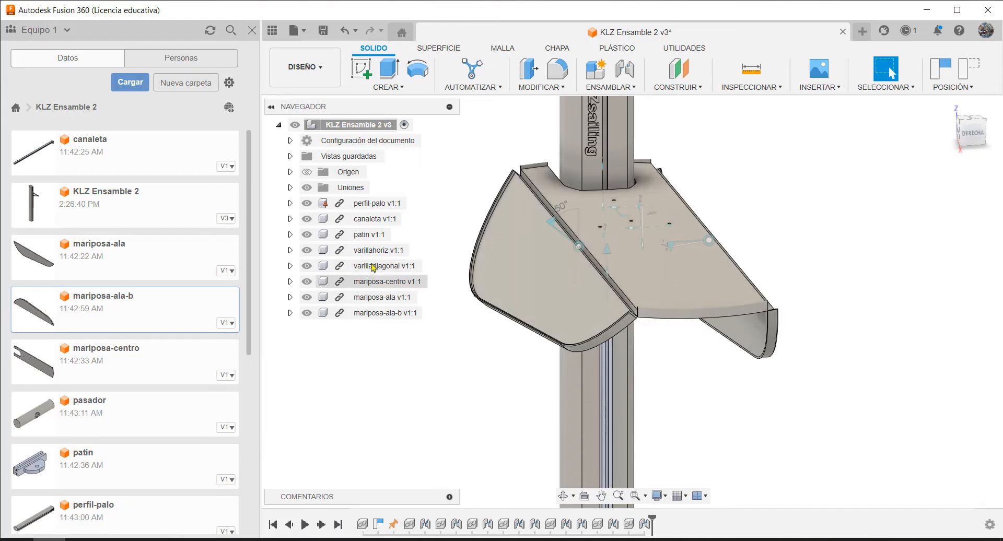
Ground mariposa-centro in place and capture the current component positions
left_click(375, 282)
right_click(374, 282)
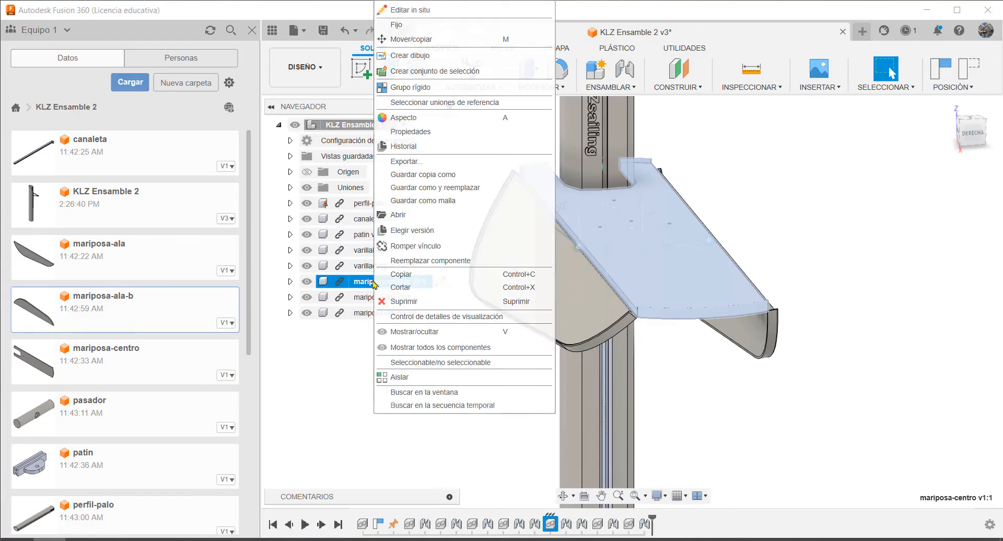
left_click(414, 30)
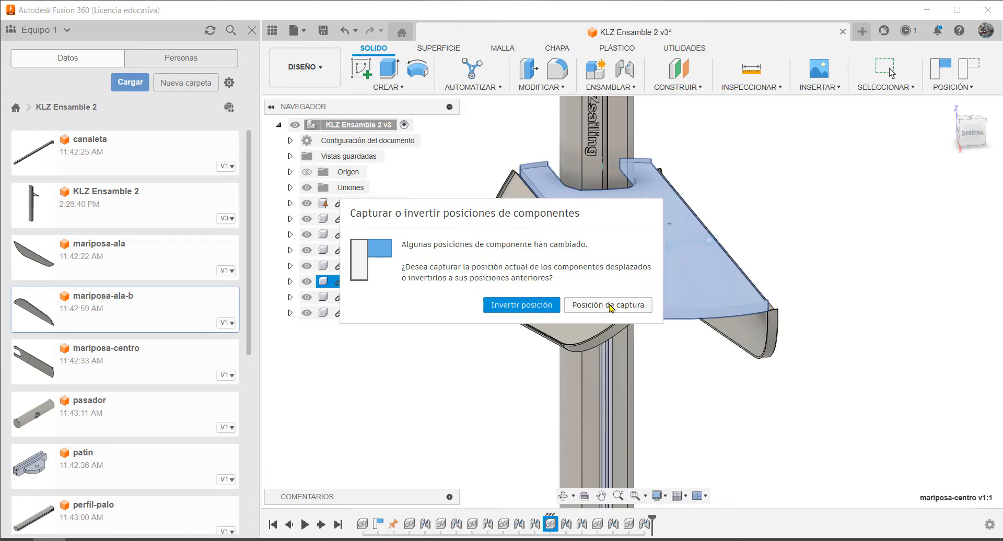
left_click(608, 305)
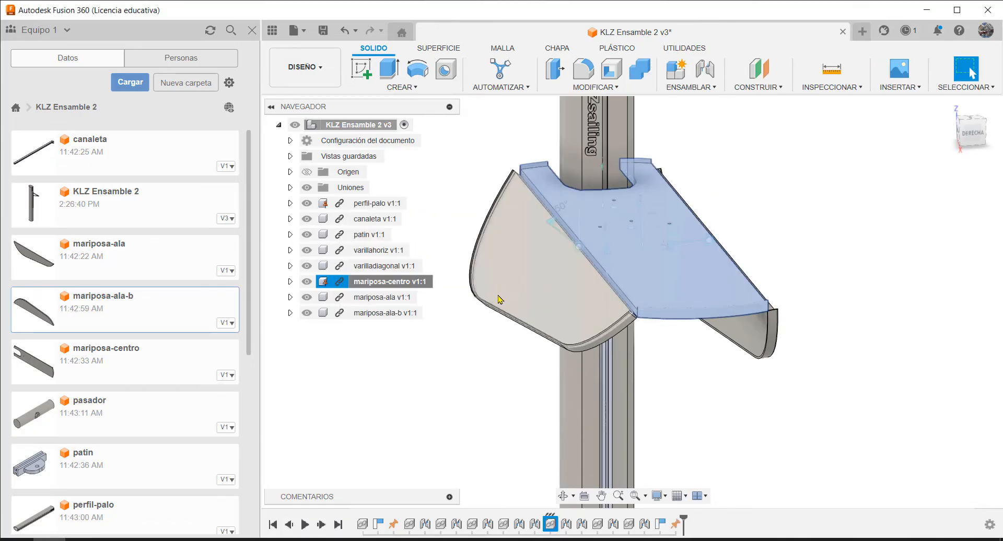
Swing both wings up flush with the grounded centre panel to unfold the table
left_click_drag(498, 295, 551, 320)
left_click_drag(490, 283, 467, 181)
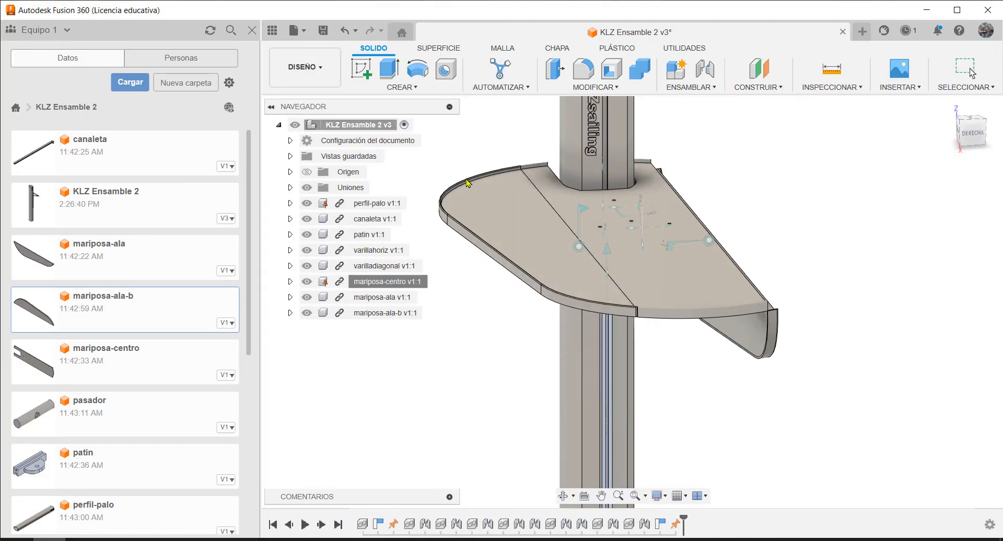
left_click_drag(747, 342, 795, 244)
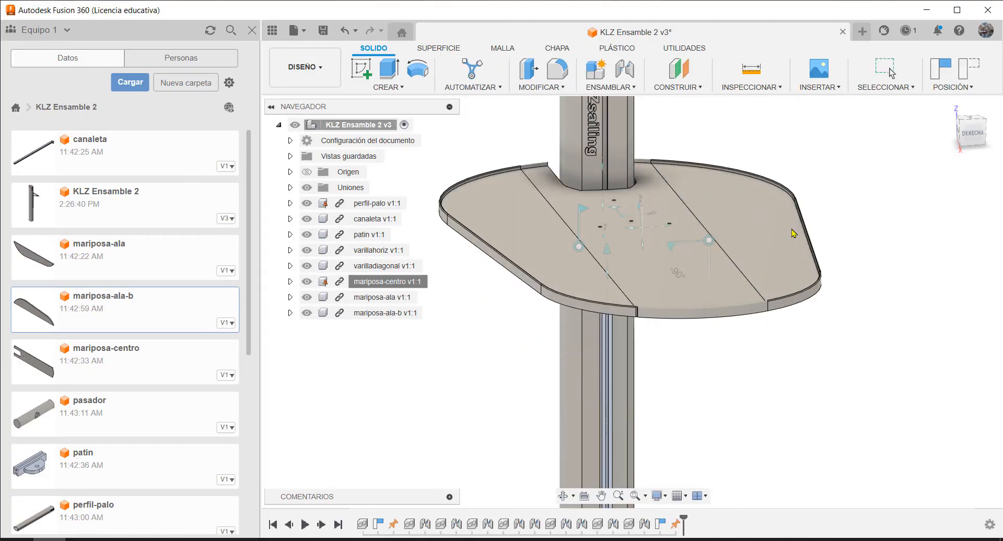
Insert the traba-mariposa part into the current design
middle_click_drag(716, 387, 730, 308)
scroll(725, 455, "up", 2)
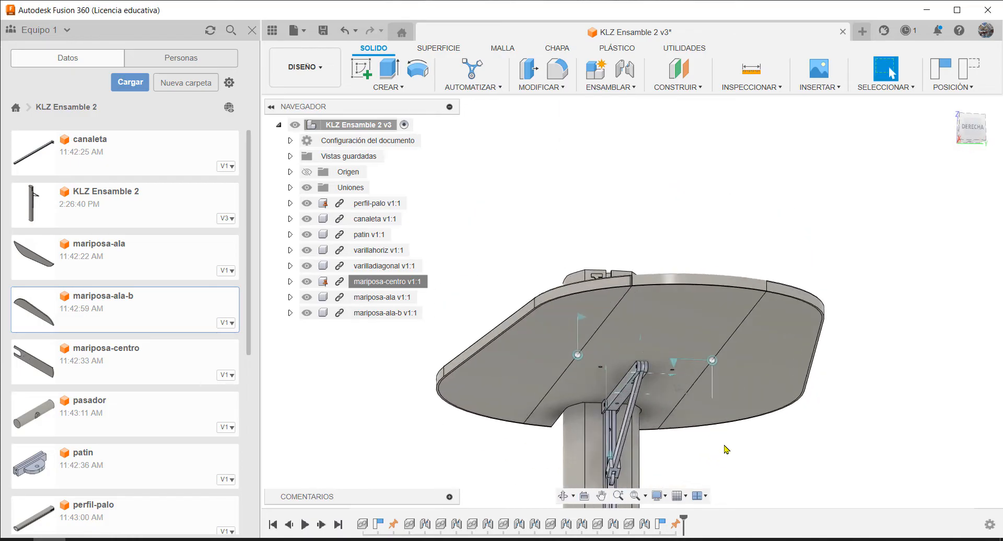
scroll(701, 383, "down", 2)
middle_click_drag(683, 386, 829, 344, "shift")
scroll(711, 342, "up", 2)
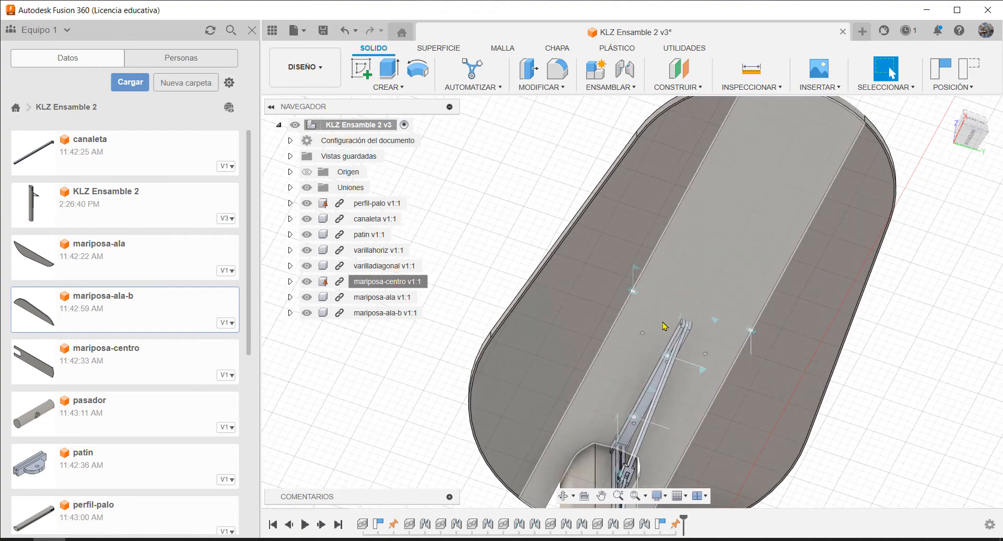
scroll(184, 339, "down", 3)
scroll(183, 342, "down", 3)
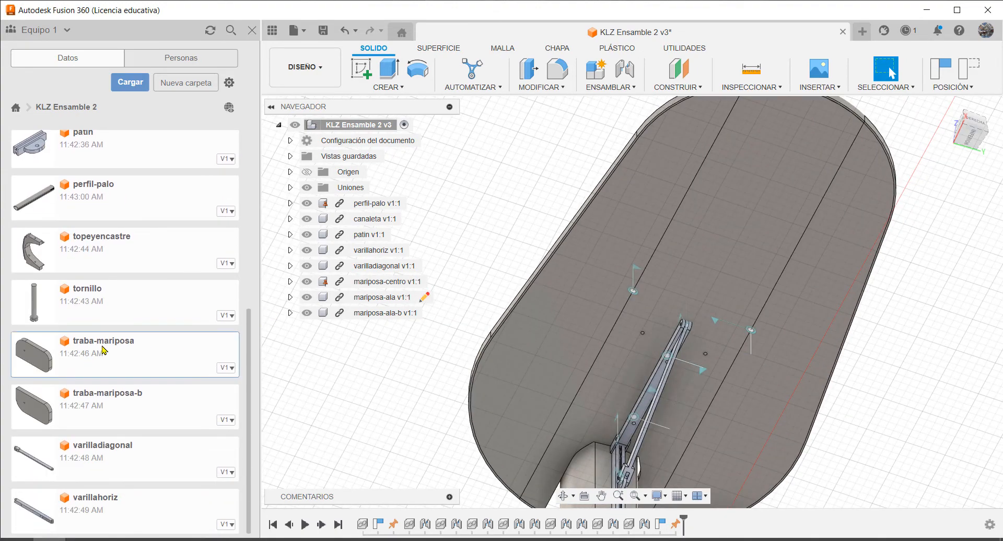
right_click(104, 351)
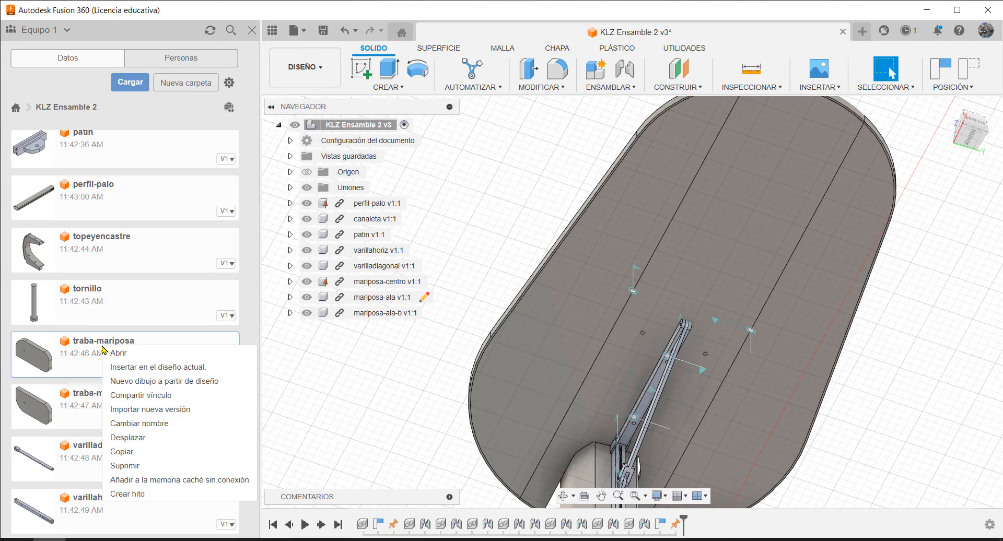
left_click(161, 368)
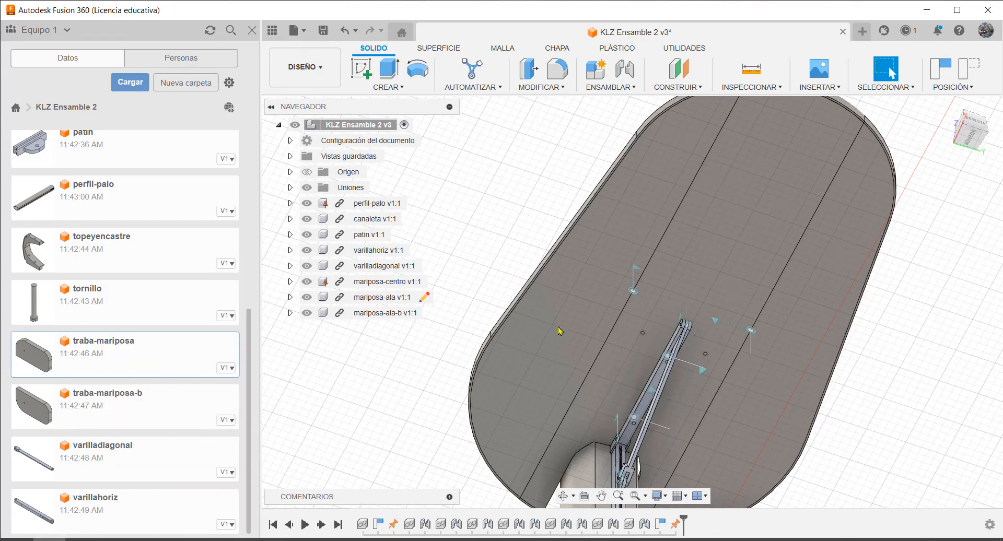
scroll(631, 380, "up", 5)
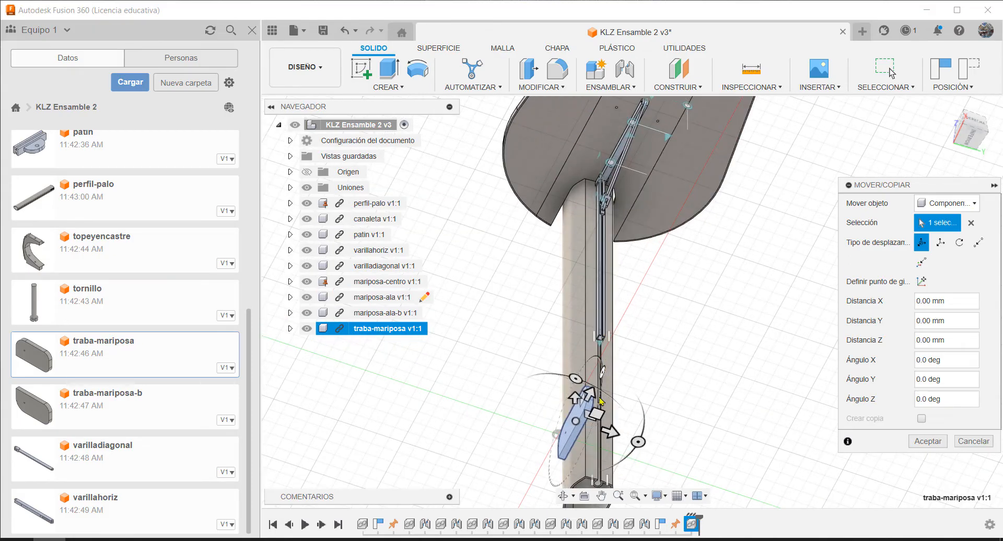
Move traba-mariposa by about -841 mm in Y to just below the table's underside and accept the placement
middle_click_drag(604, 346, 657, 374, "shift")
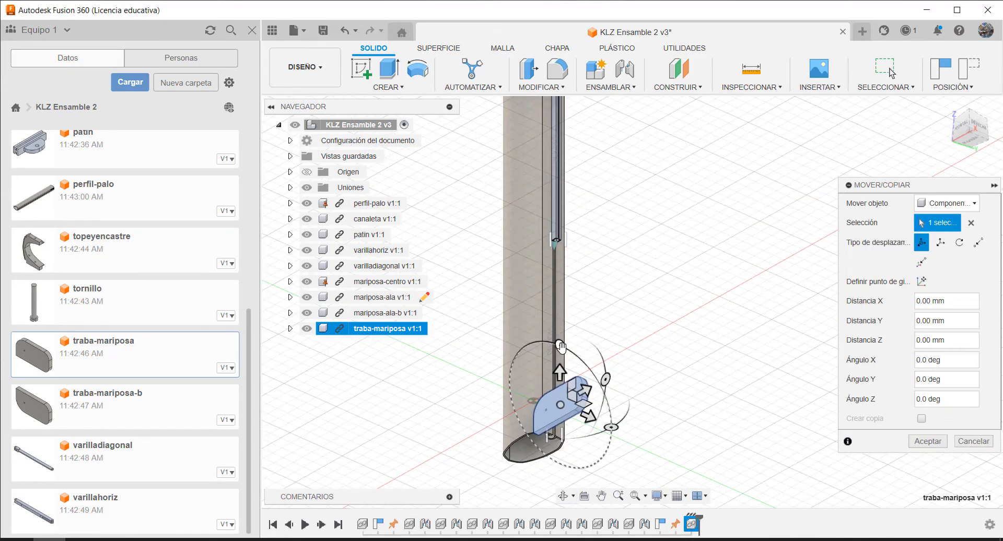
left_click_drag(559, 347, 587, 206)
scroll(643, 402, "down", 2)
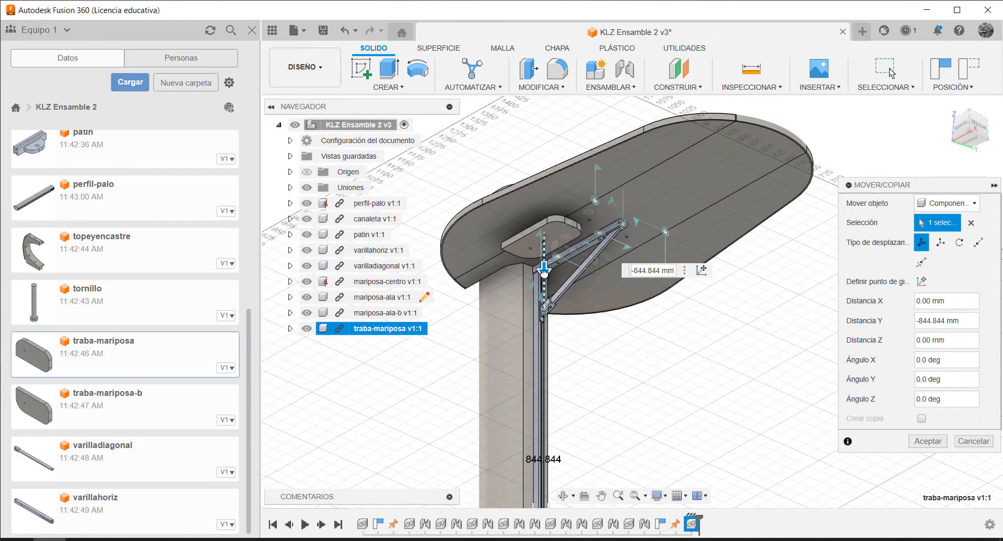
mouse_move(544, 272)
left_mouse_down()
mouse_move(543, 262)
mouse_move(544, 271)
left_mouse_up()
scroll(676, 317, "down", 3)
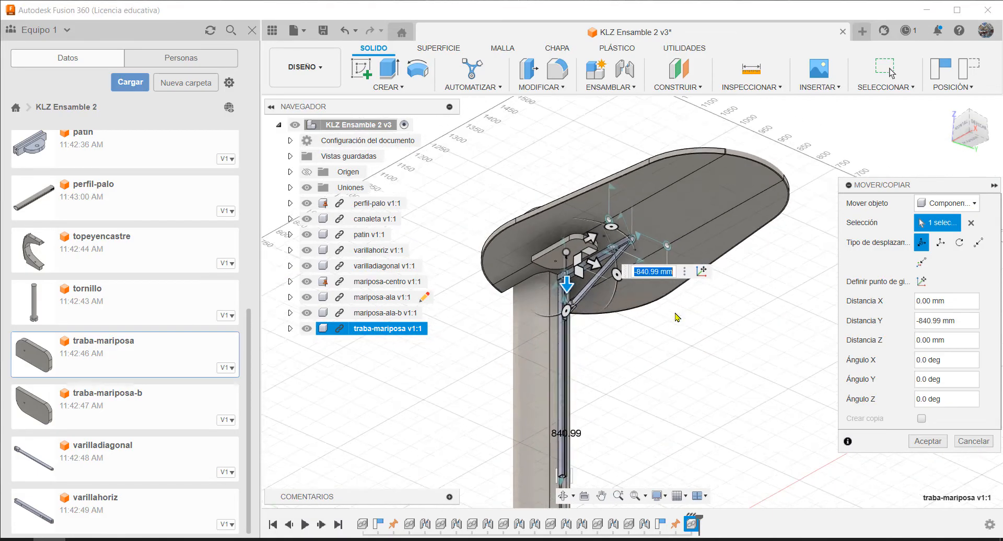
scroll(651, 224, "up", 4)
middle_click_drag(586, 168, 580, 335)
scroll(579, 335, "up", 5)
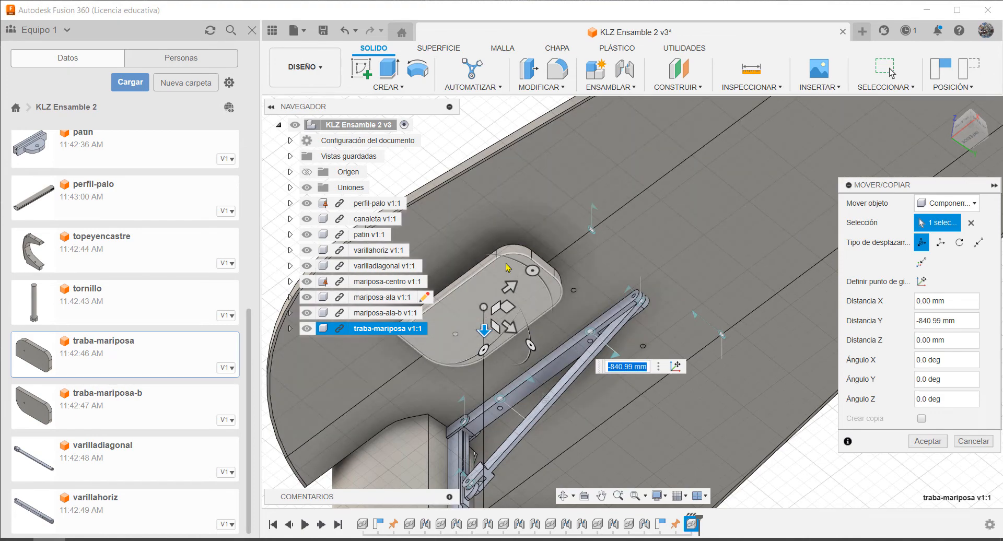
middle_click_drag(514, 266, 540, 328, "shift")
scroll(541, 328, "up", 4)
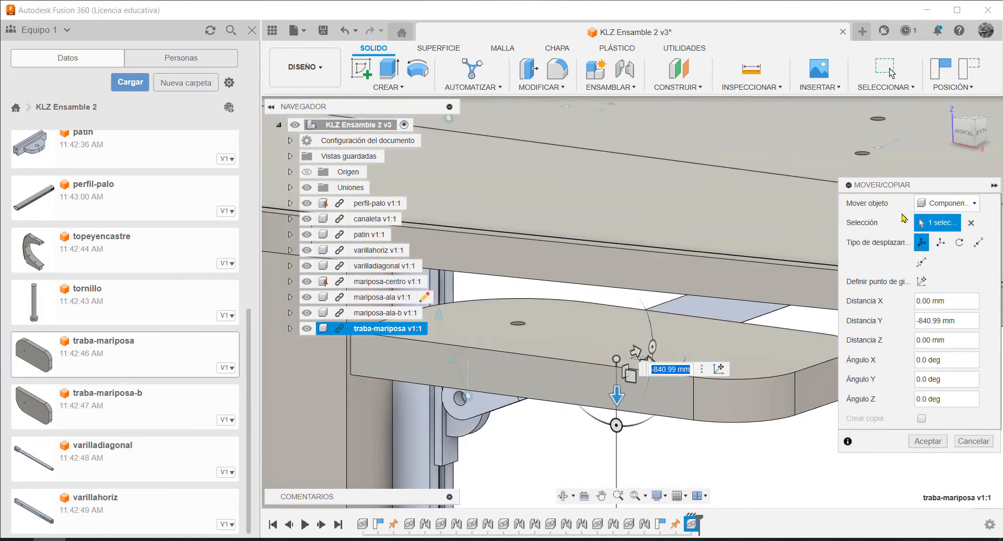
left_click(938, 442)
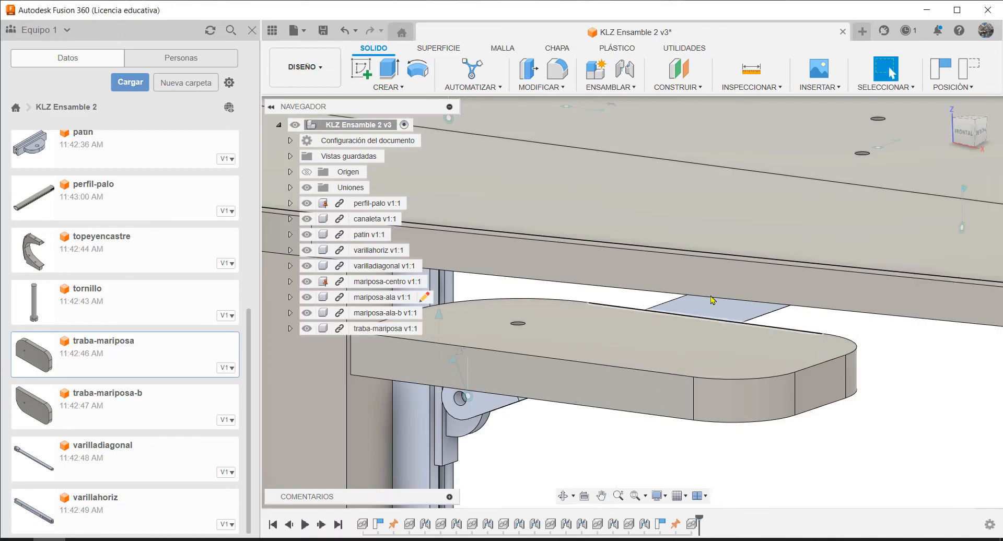
Start a joint between the hole on top of traba-mariposa and the matching hole in the underside of mariposa-centro
key("j")
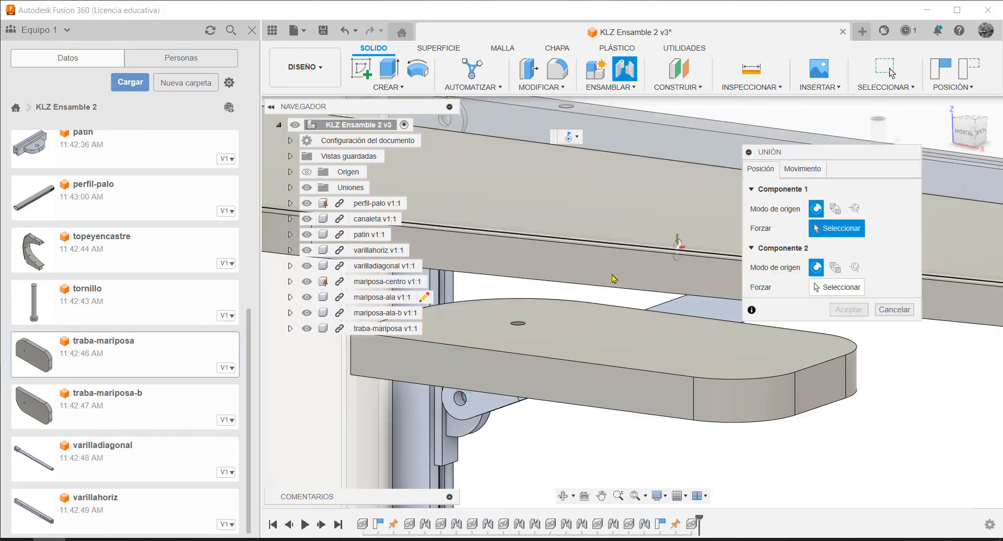
scroll(521, 328, "up", 5)
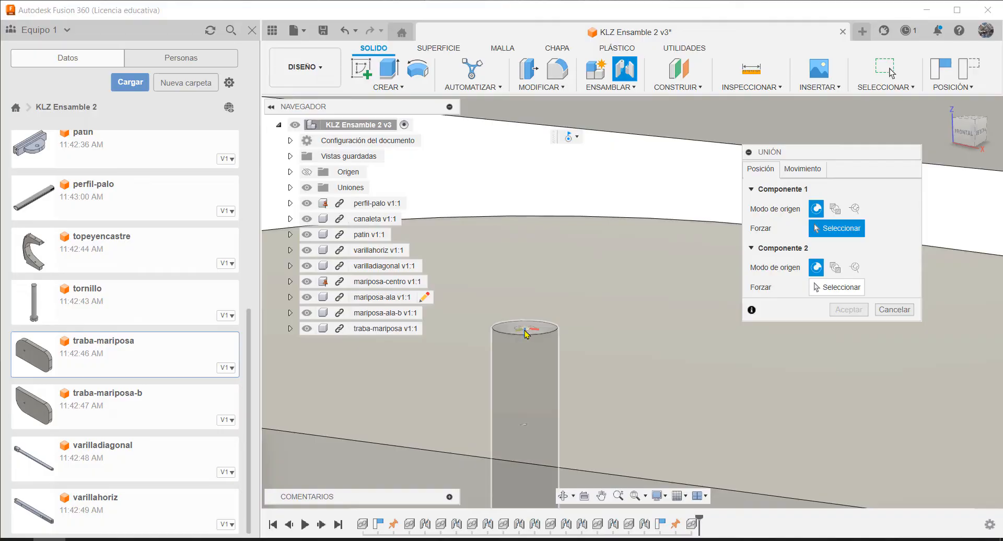
left_click(525, 334)
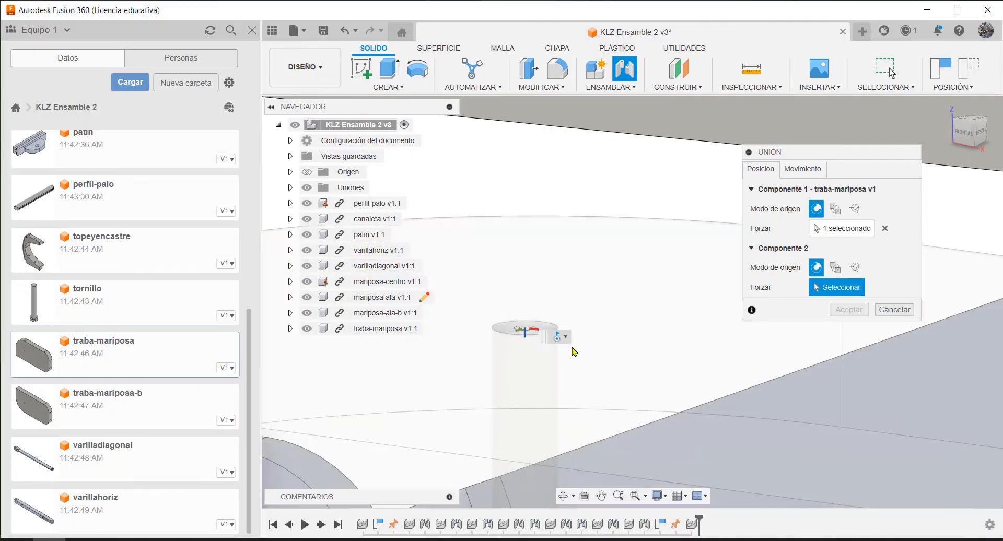
scroll(584, 369, "down", 4)
scroll(582, 365, "down", 3)
middle_click_drag(620, 366, 605, 285, "shift")
left_click(604, 284)
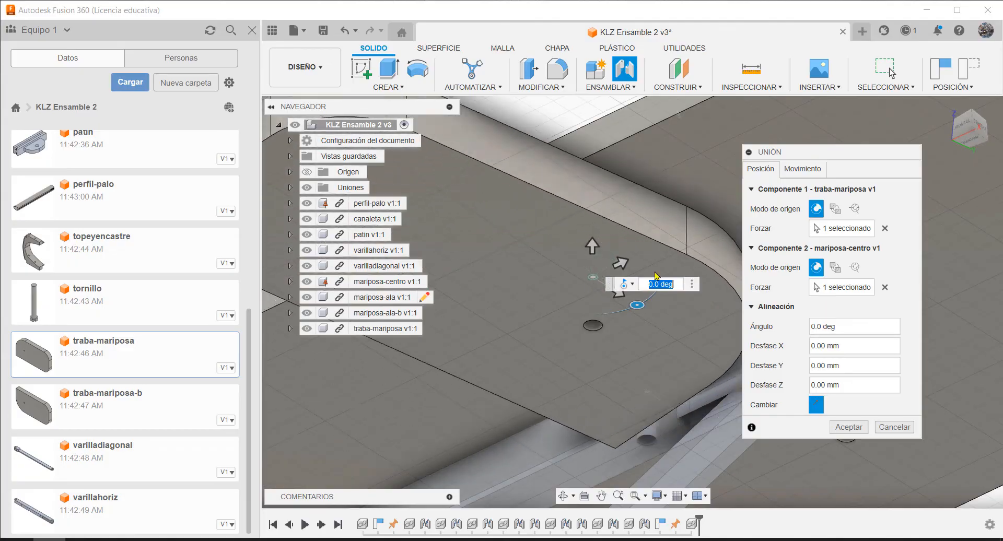
middle_click_drag(656, 358, 653, 309, "shift")
scroll(572, 325, "down", 5)
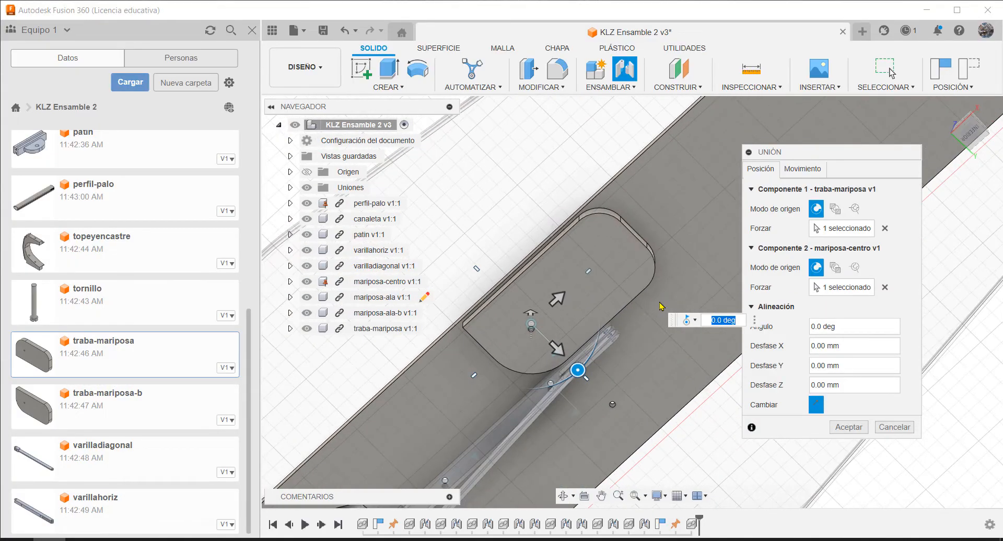
Limit the traba-mariposa revolute joint about Z to -90 deg minimum and 0 deg maximum, preview the limits and accept the joint
left_click(797, 174)
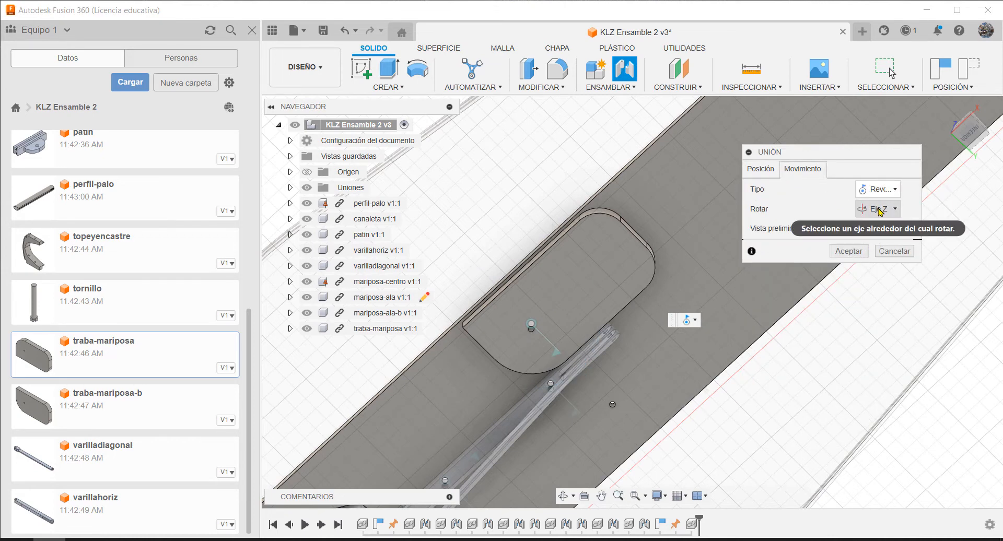
left_click(766, 169)
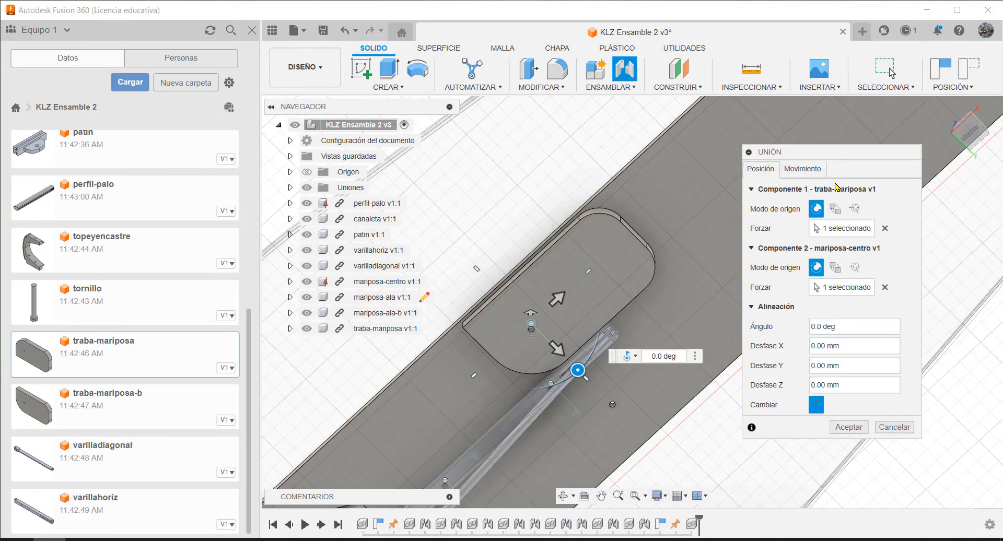
left_click(809, 173)
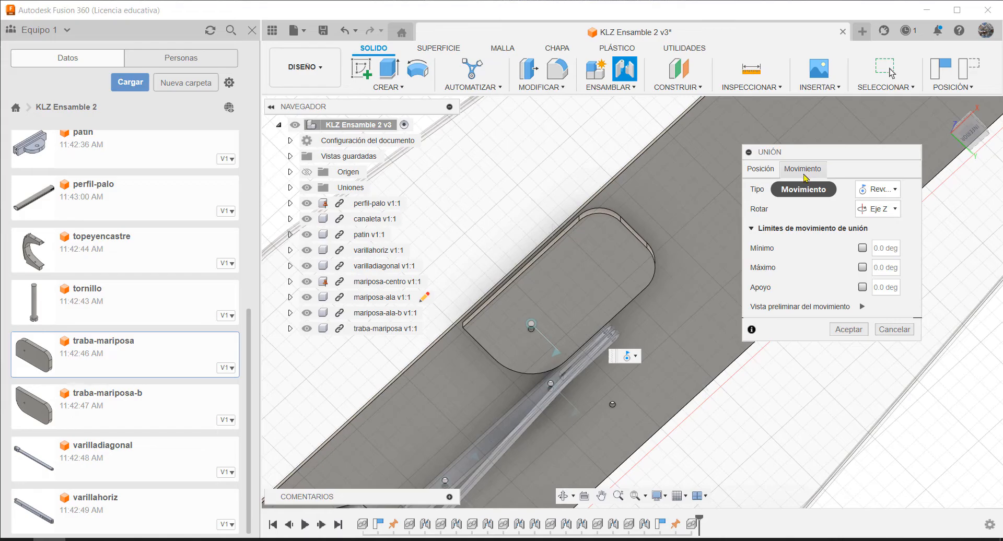
left_click(862, 249)
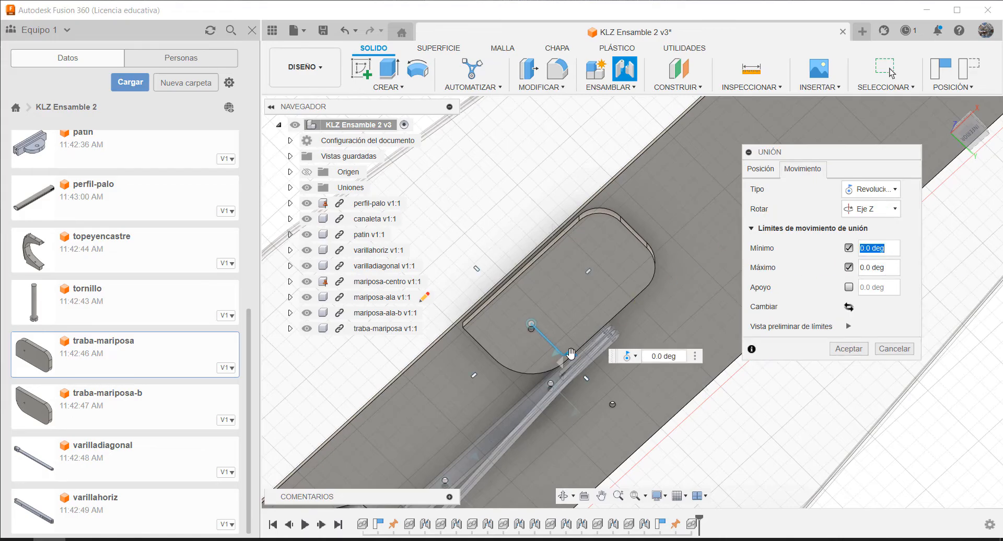
left_click_drag(571, 355, 555, 296)
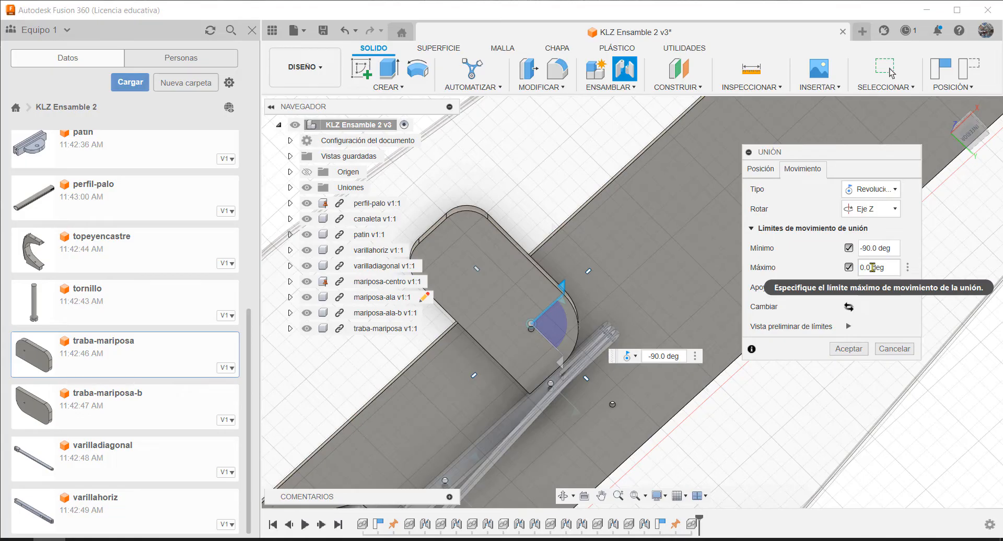
left_click(849, 327)
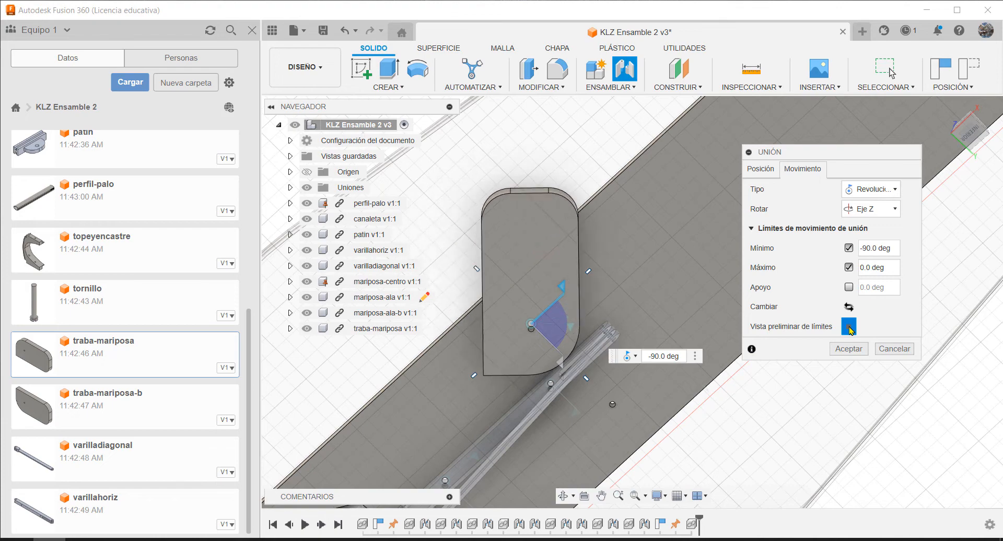
left_click(849, 328)
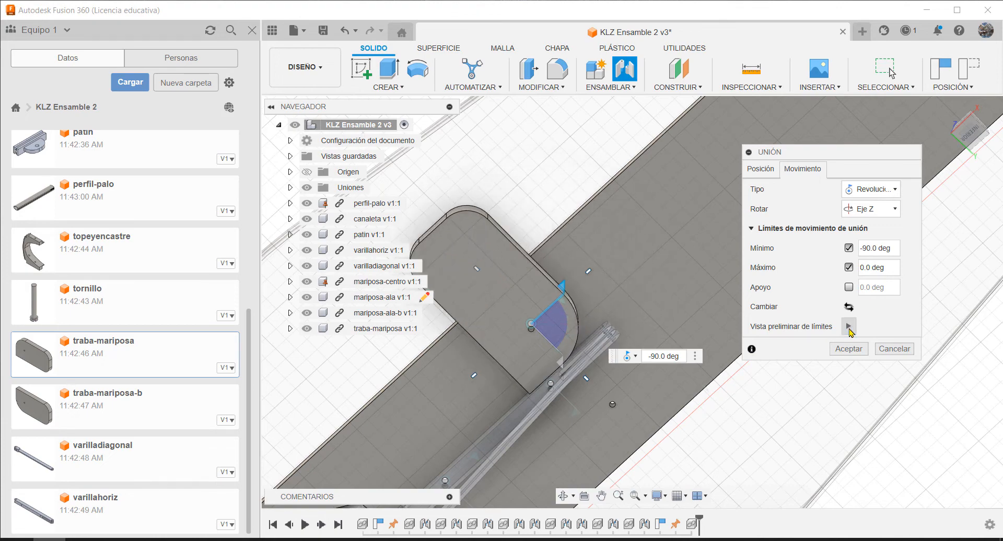
left_click(849, 349)
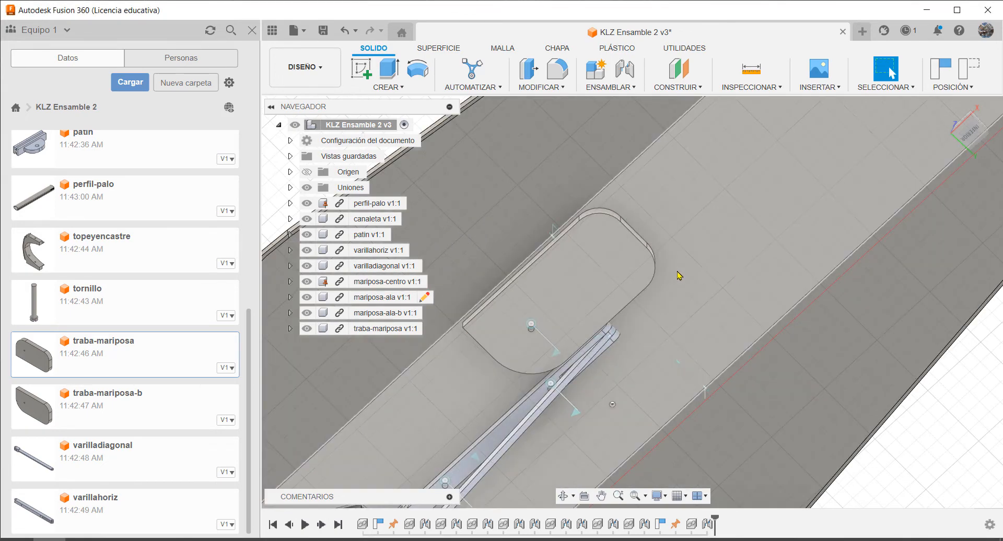
Insert the traba-mariposa-b part into the current design
scroll(633, 291, "up", 5)
scroll(633, 290, "down", 5)
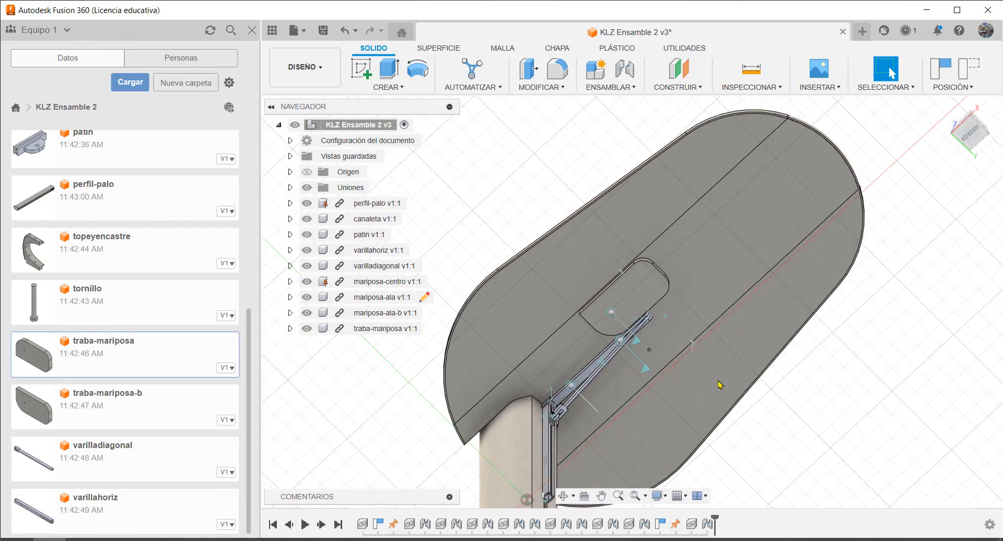
right_click(130, 411)
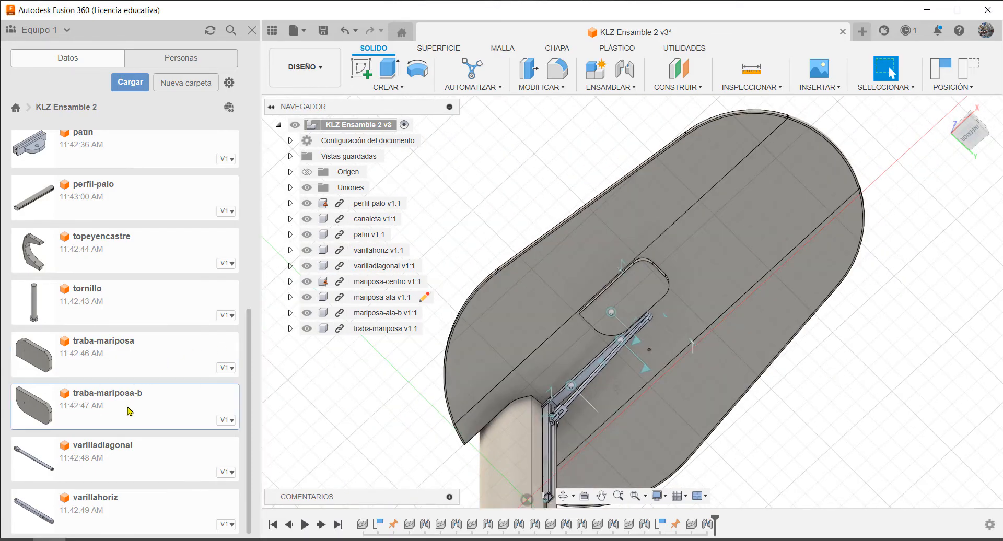
left_click(166, 405)
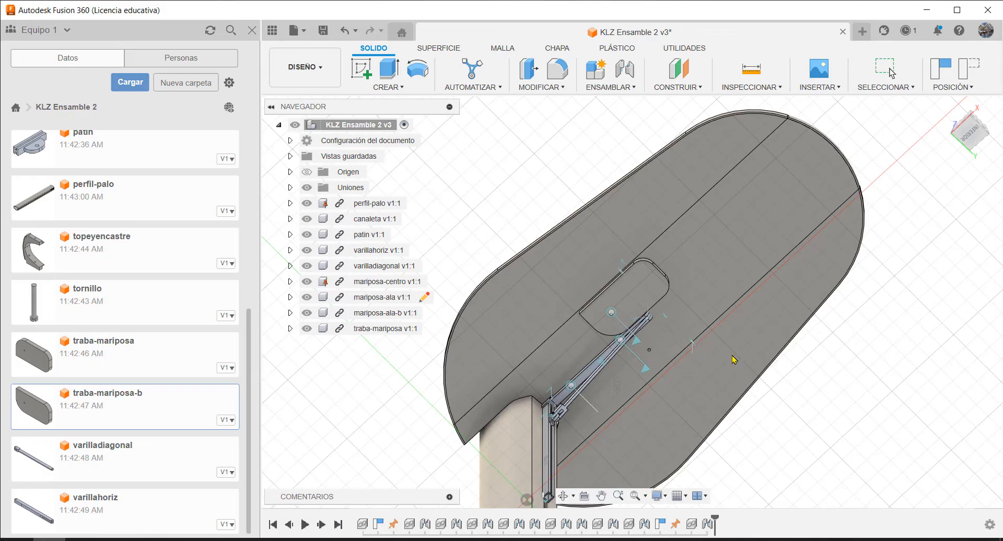
scroll(726, 357, "down", 10)
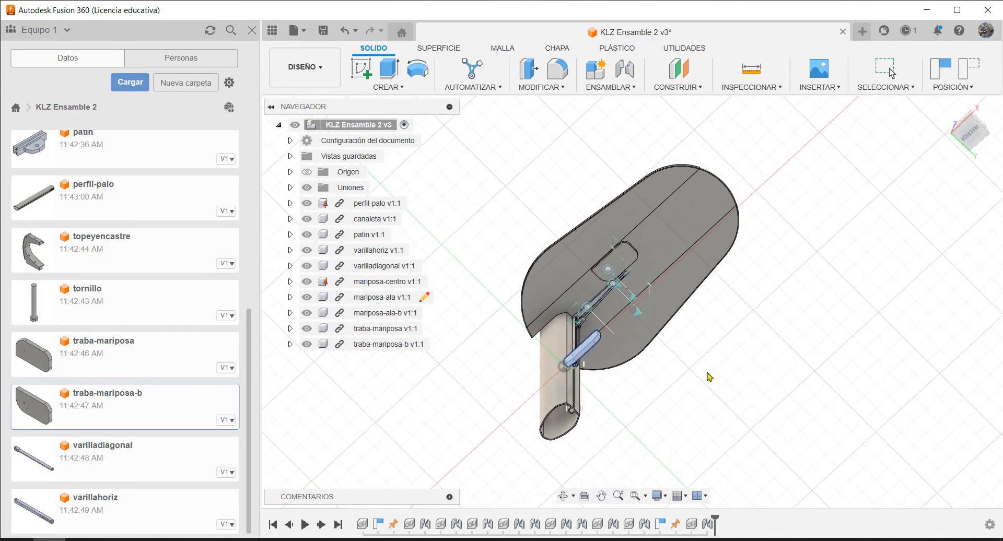
Move traba-mariposa-b up to just below the table, shift it about 208 mm in Z clear of the pole, and accept the placement
middle_click_drag(720, 322, 721, 357, "shift")
scroll(721, 347, "up", 4)
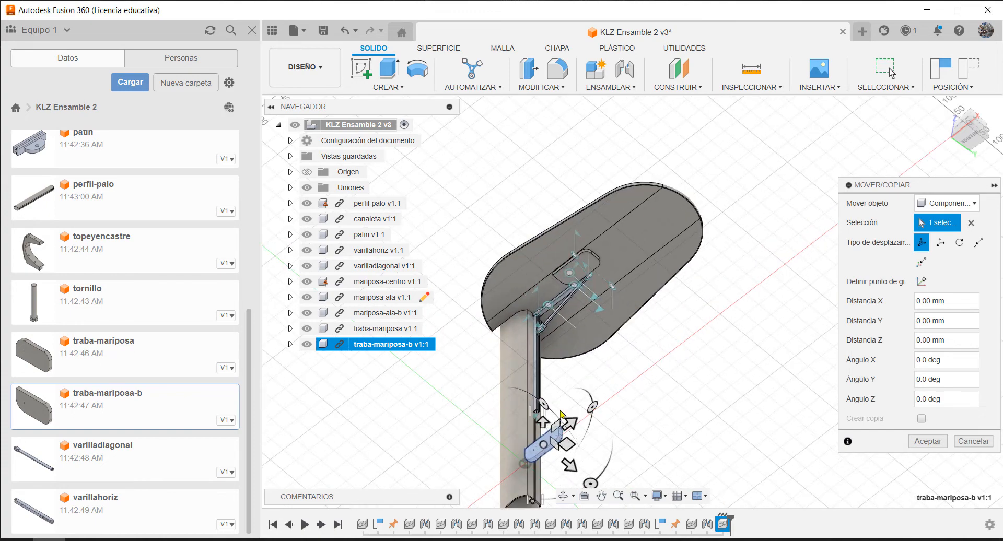
middle_click_drag(671, 419, 671, 394, "shift")
scroll(672, 394, "down", 3)
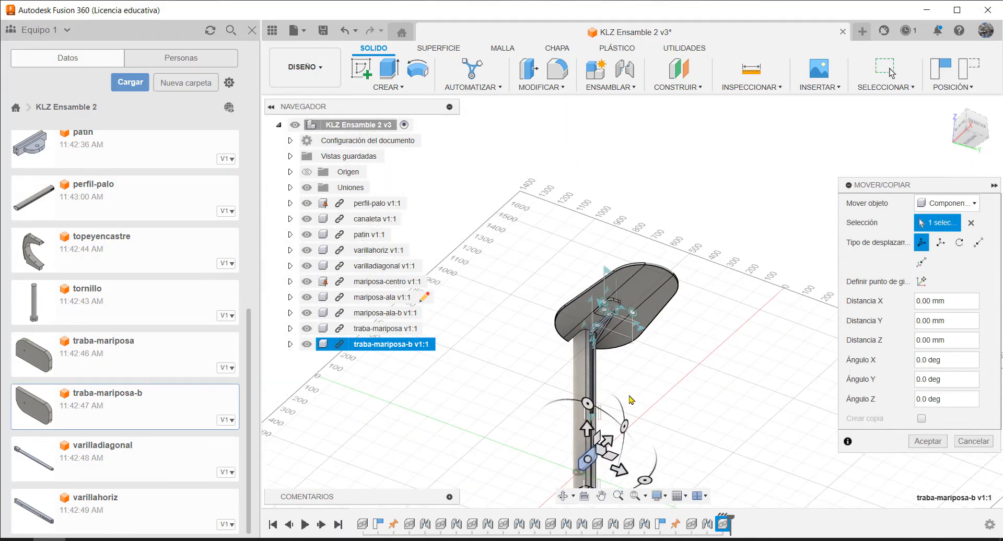
scroll(716, 441, "up", 3)
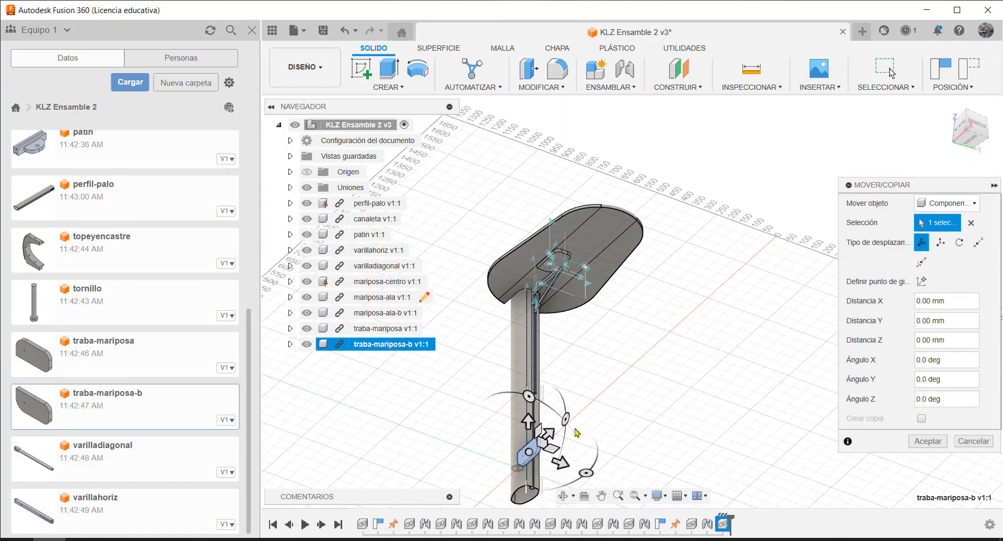
left_click_drag(530, 397, 636, 306)
scroll(663, 372, "down", 2)
scroll(636, 291, "down", 2)
scroll(637, 291, "up", 10)
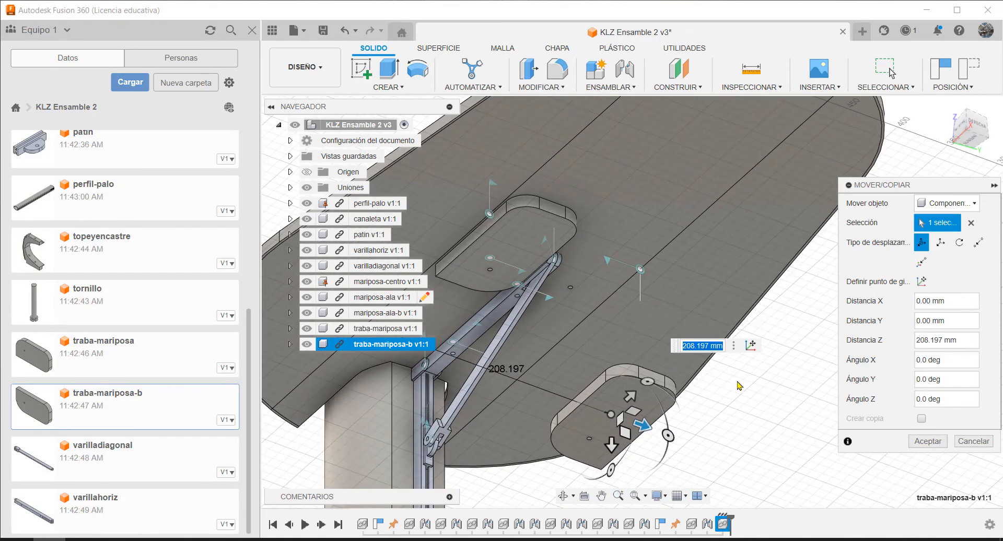
middle_click_drag(732, 403, 710, 395)
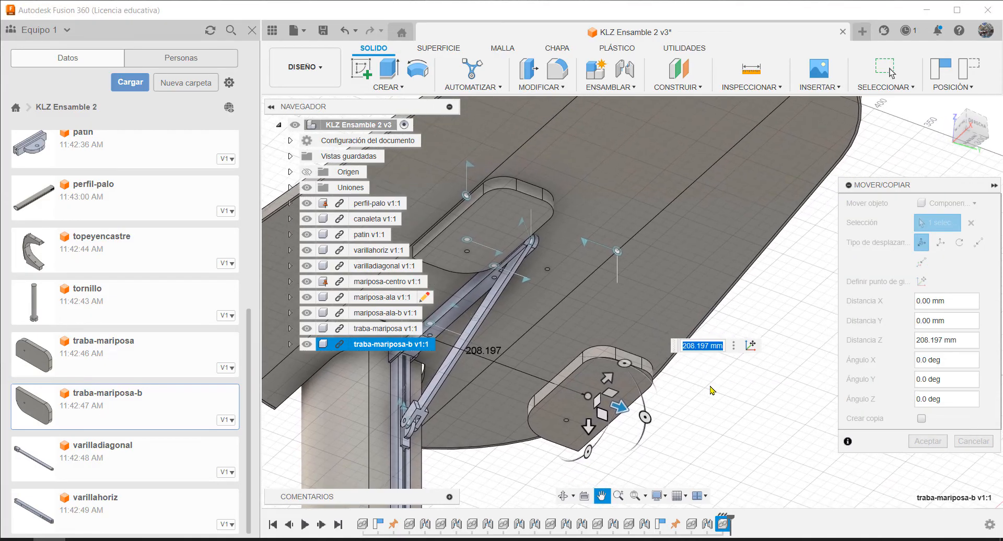
left_click(927, 442)
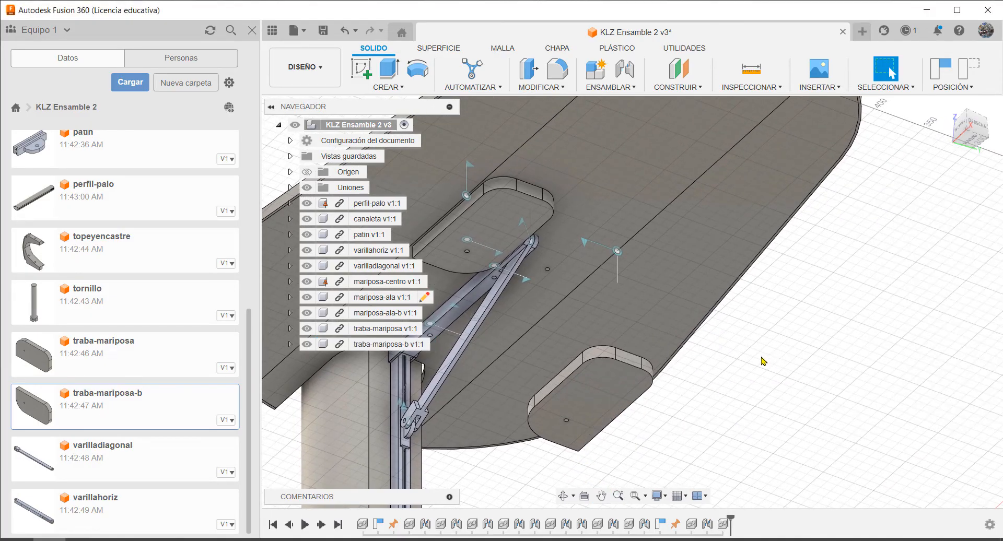
Start a joint between the hole on top of traba-mariposa-b and the free hole in the underside of mariposa-centro
key("j")
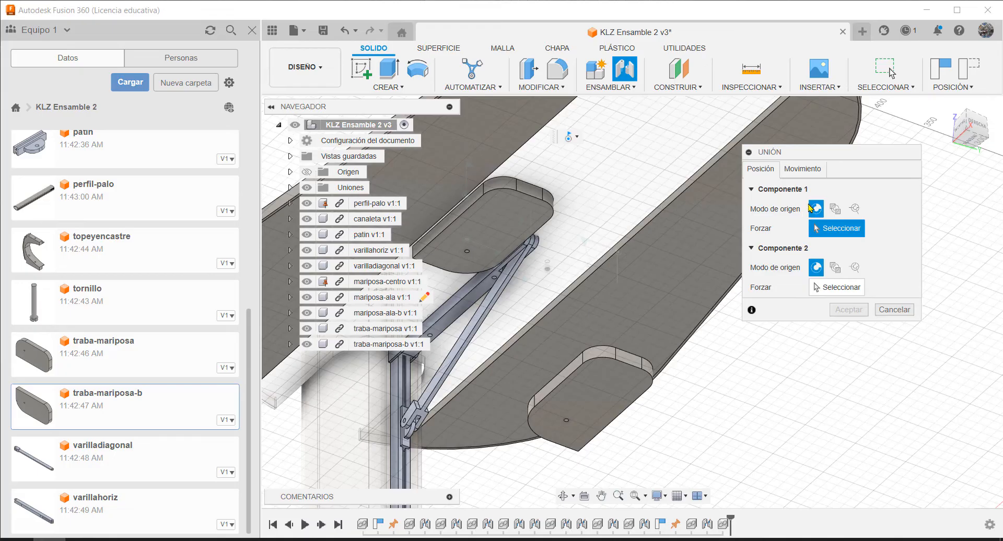
middle_click_drag(735, 359, 820, 411, "shift")
scroll(820, 412, "up", 10)
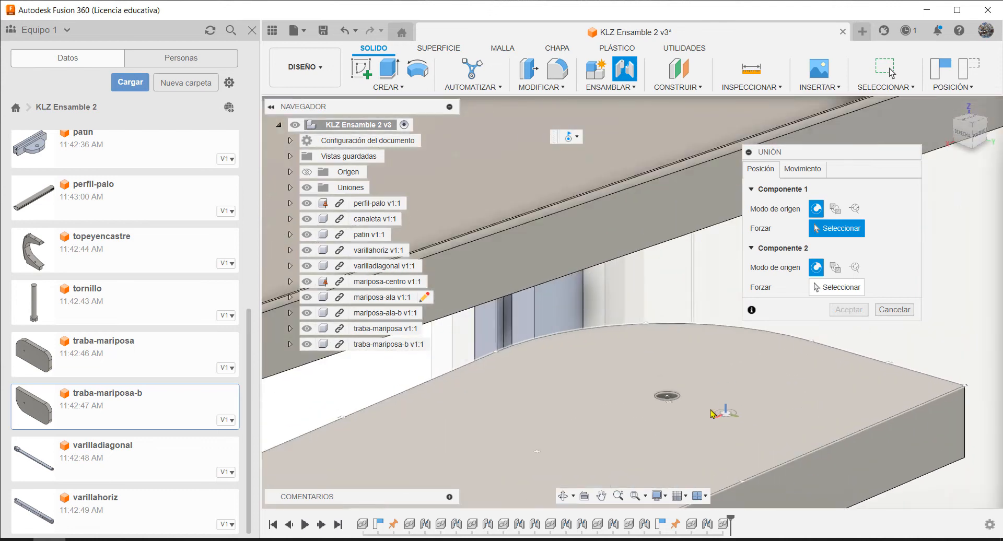
left_click(660, 395)
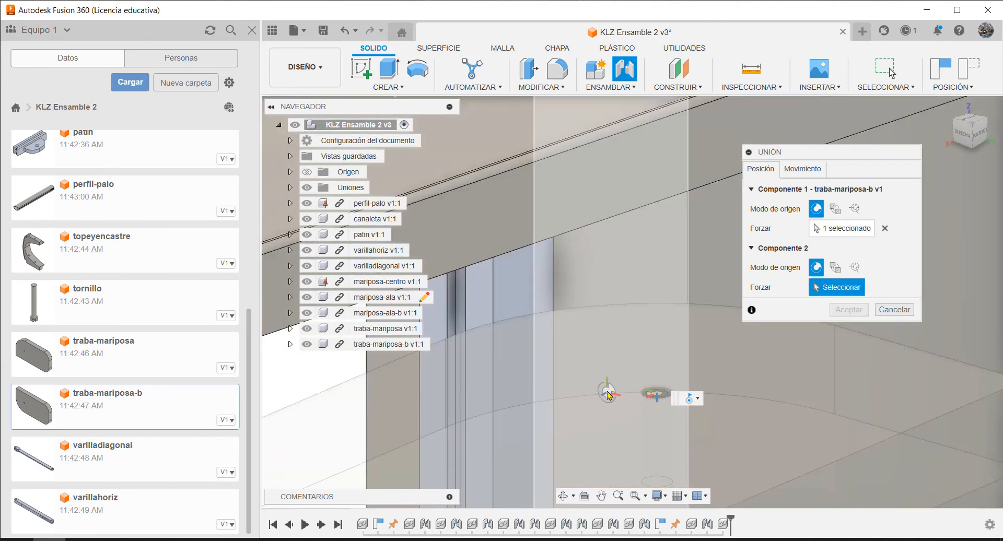
scroll(611, 393, "down", 5)
middle_click_drag(569, 357, 571, 307, "shift")
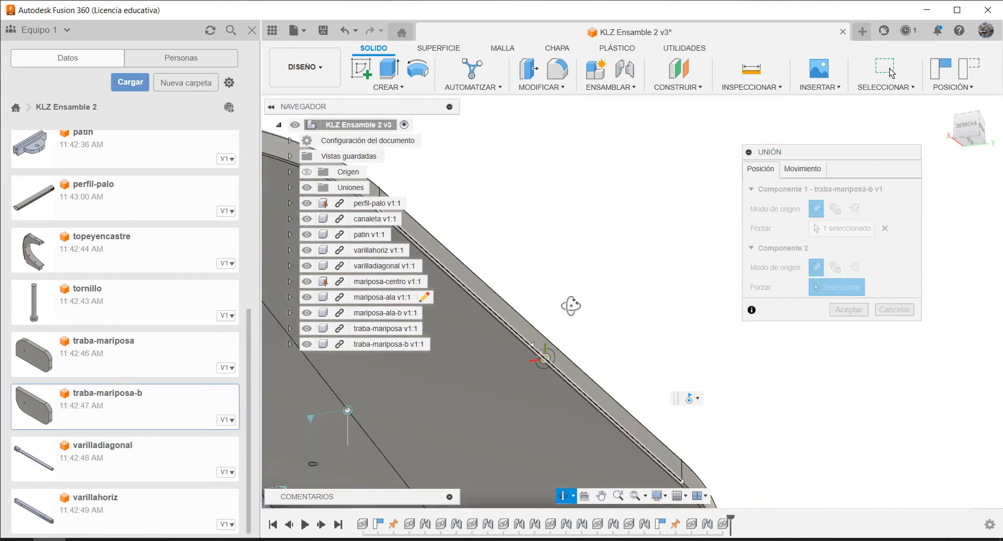
scroll(626, 284, "down", 5)
scroll(509, 349, "up", 8)
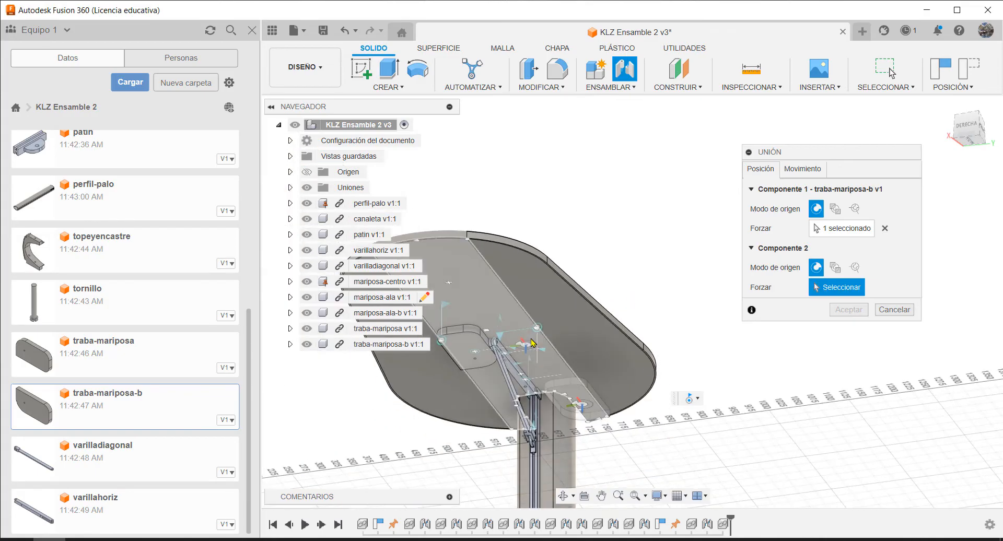
left_click(510, 349)
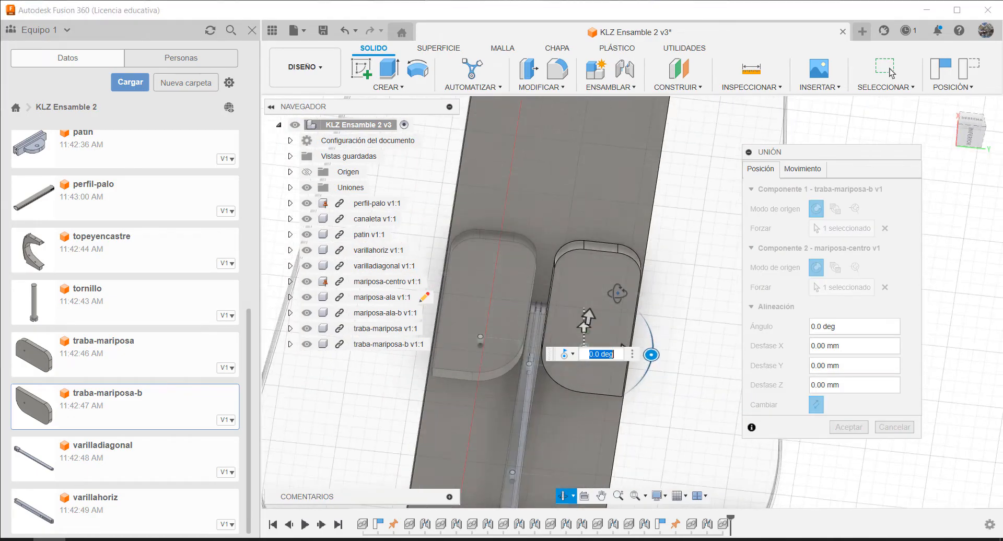
Limit the traba-mariposa-b revolute joint about Z to 0 deg minimum and 90 deg maximum, preview the limits and accept the joint
left_click(803, 169)
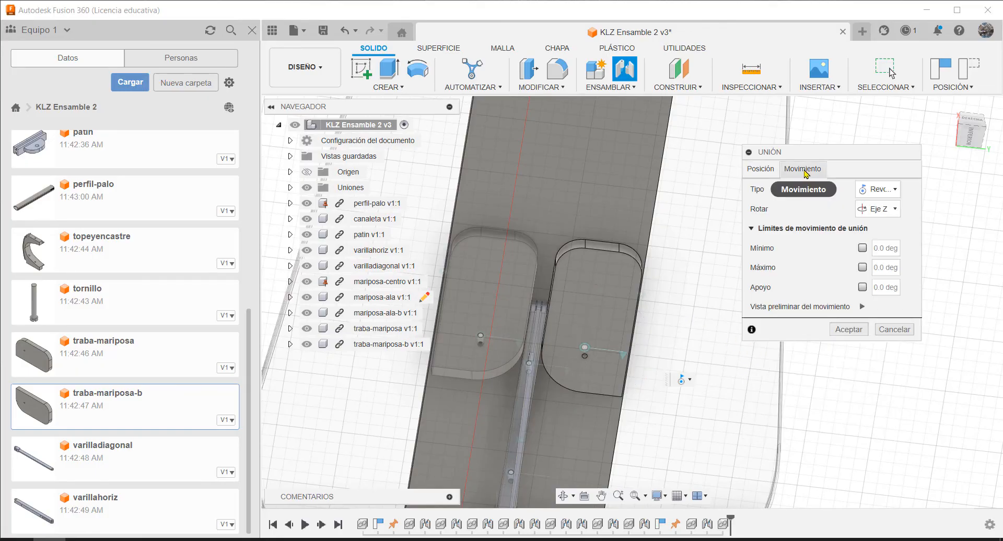
left_click(862, 250)
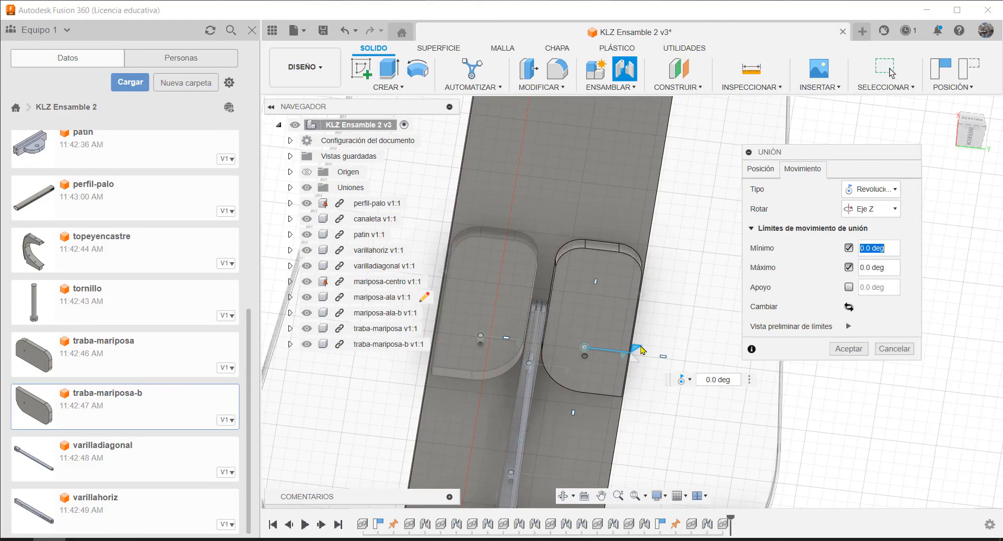
left_click_drag(637, 346, 587, 404)
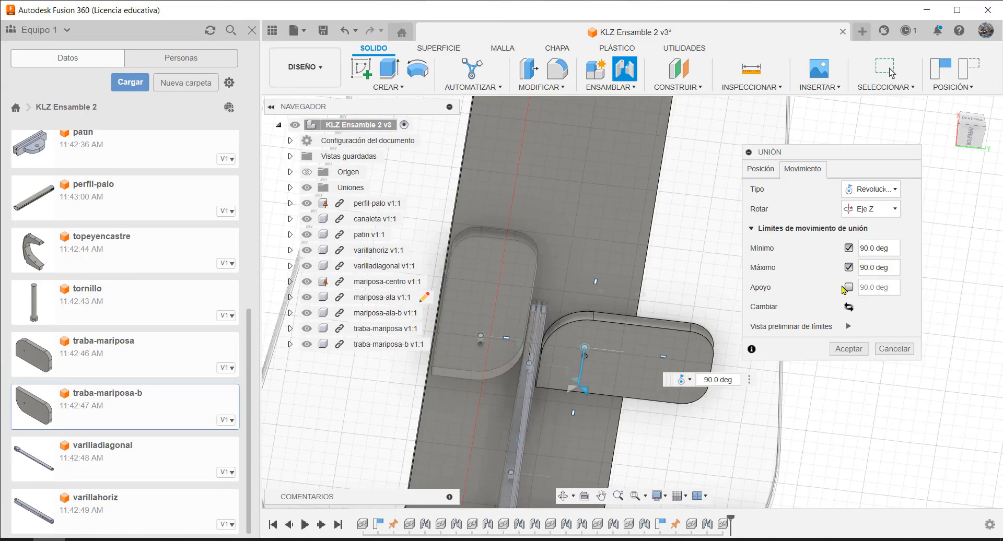
left_click(848, 327)
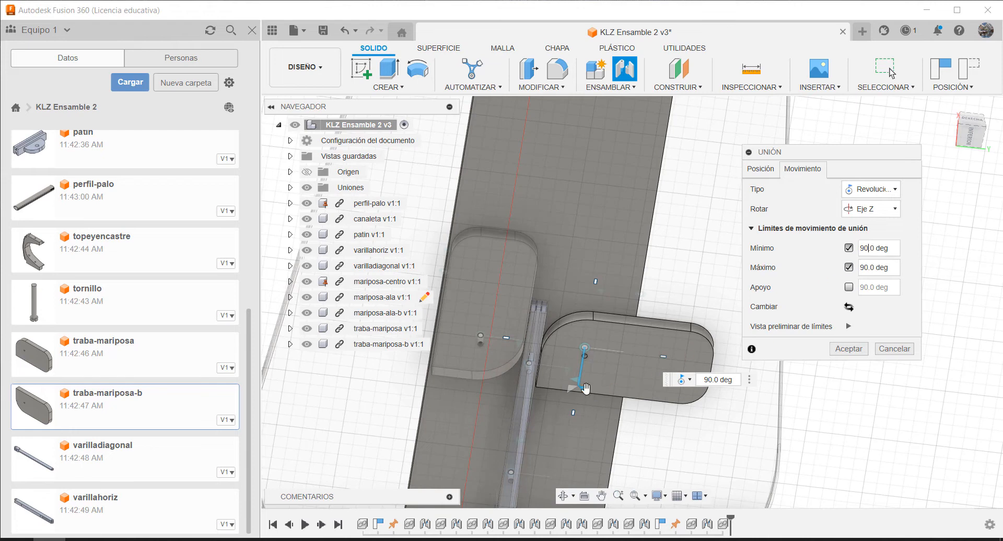
left_click_drag(585, 387, 624, 347)
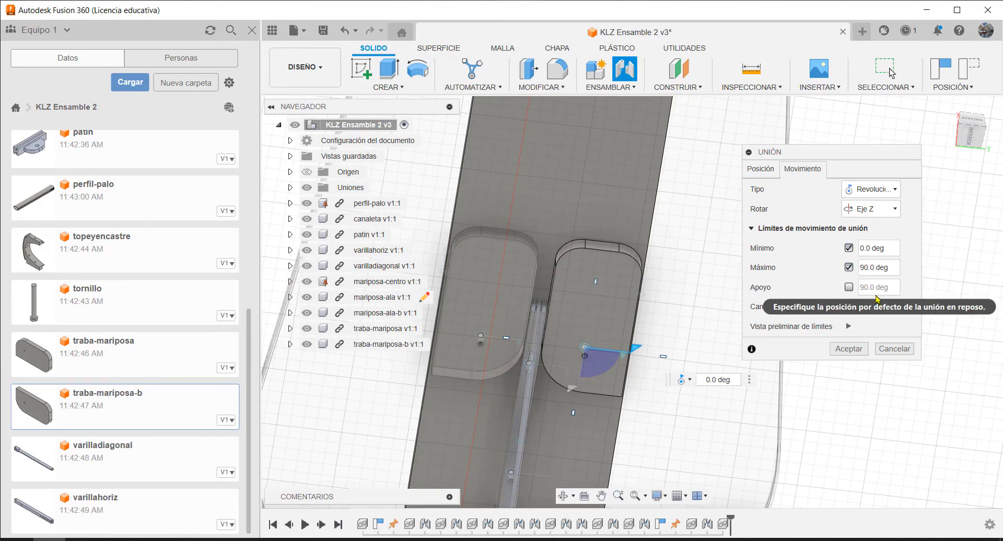
left_click(849, 326)
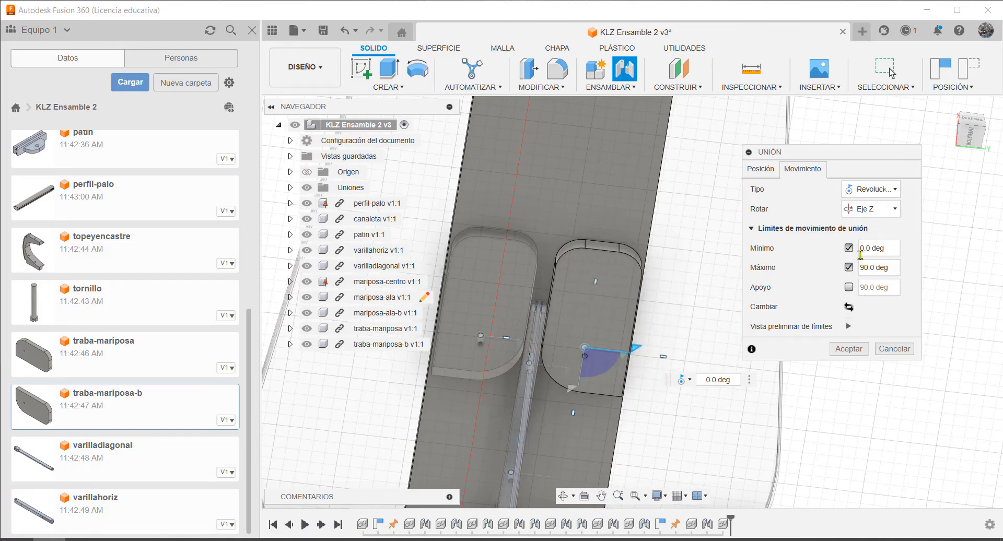
left_click(849, 350)
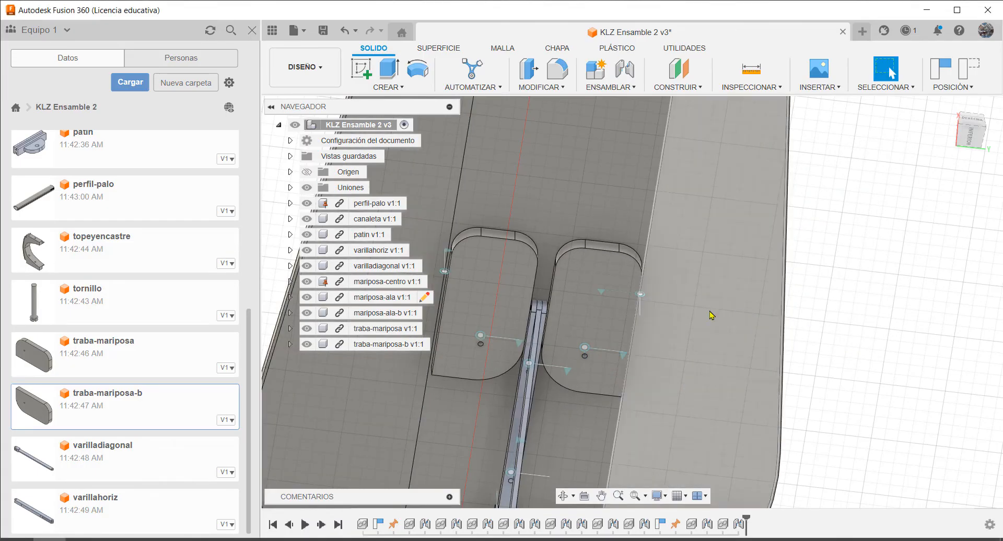
Swing traba-mariposa and traba-mariposa-b out under the table wings and back again to test their limited joints
middle_click_drag(692, 259, 709, 270, "shift")
scroll(554, 256, "up", 5)
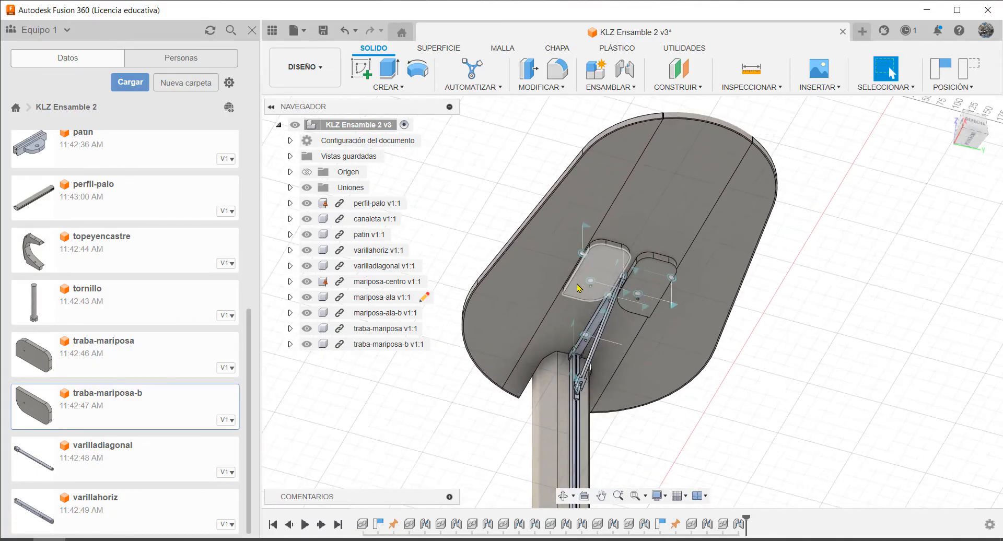
left_click_drag(554, 256, 506, 290)
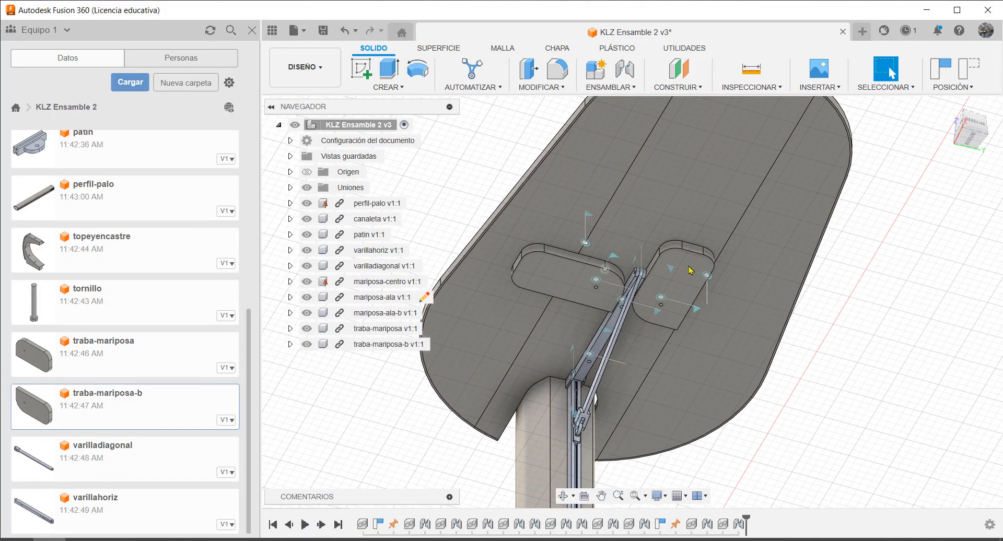
left_click_drag(690, 270, 714, 370)
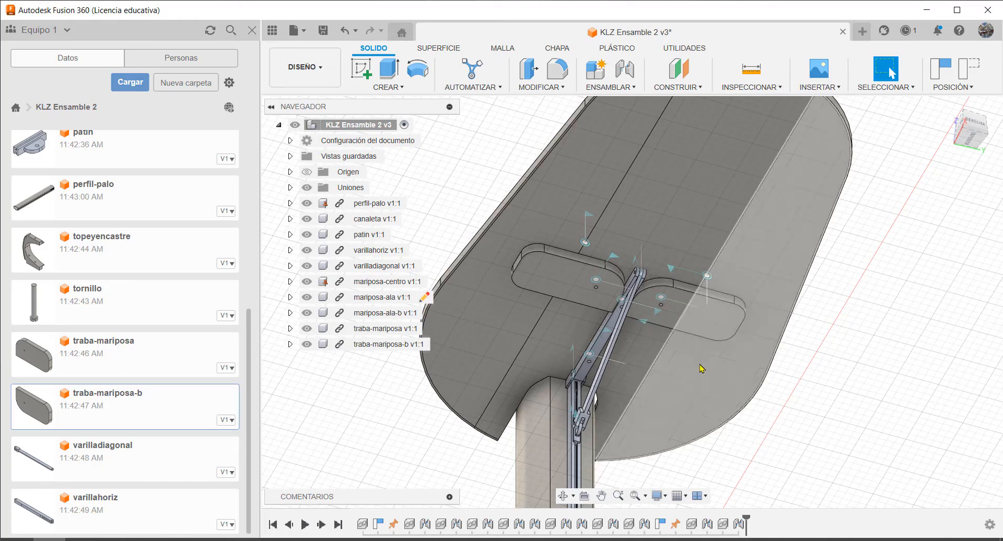
middle_click_drag(690, 224, 554, 276, "shift")
left_click_drag(554, 275, 662, 238)
left_click_drag(718, 315, 729, 237)
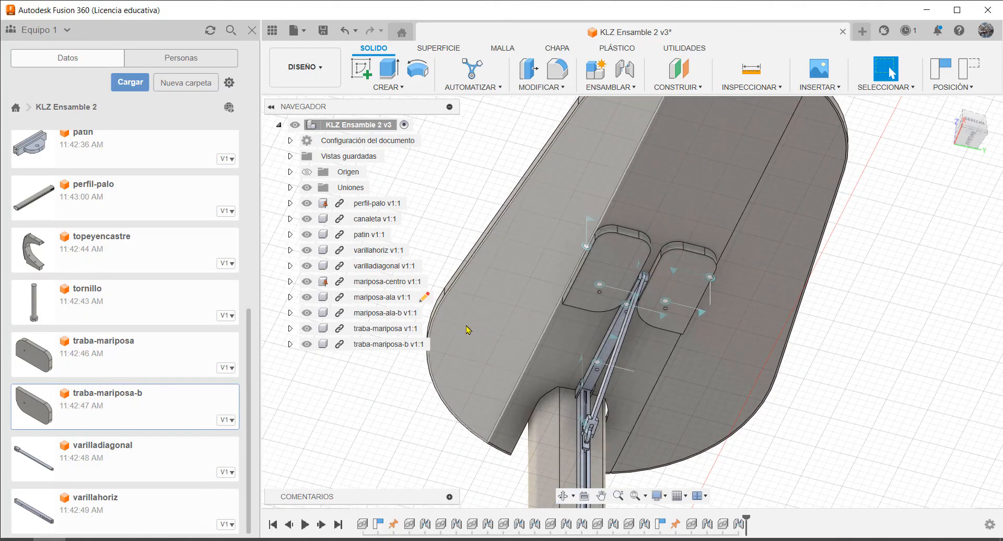
Fold both table wings, mariposa-ala and mariposa-ala-b, down on either side of mariposa-centro
left_click_drag(466, 325, 579, 390)
left_click_drag(764, 404, 649, 355)
scroll(649, 355, "down", 8)
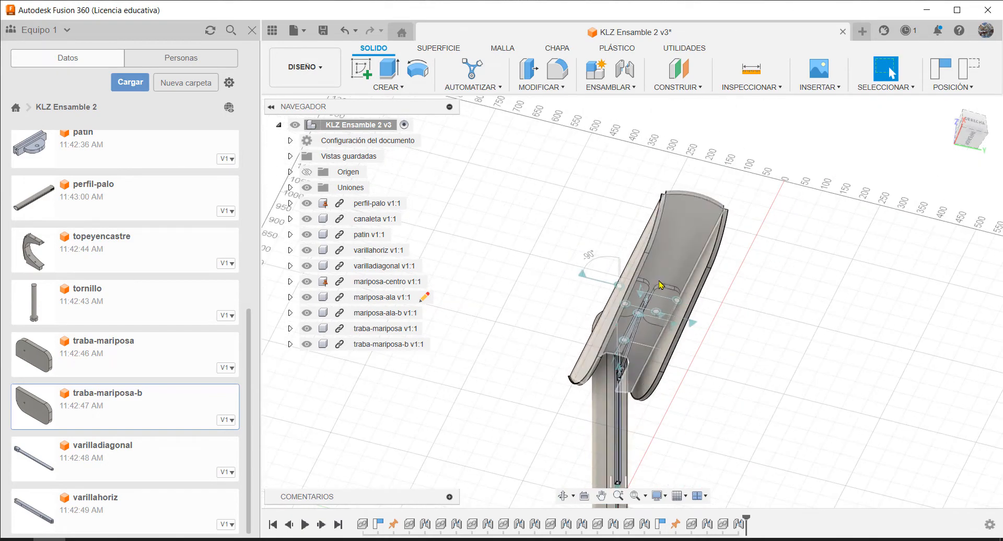
Unground mariposa-centro, test folding the table down against the pole, and undo that fold
scroll(685, 293, "up", 3)
middle_click_drag(699, 291, 712, 357, "shift")
scroll(732, 340, "down", 1)
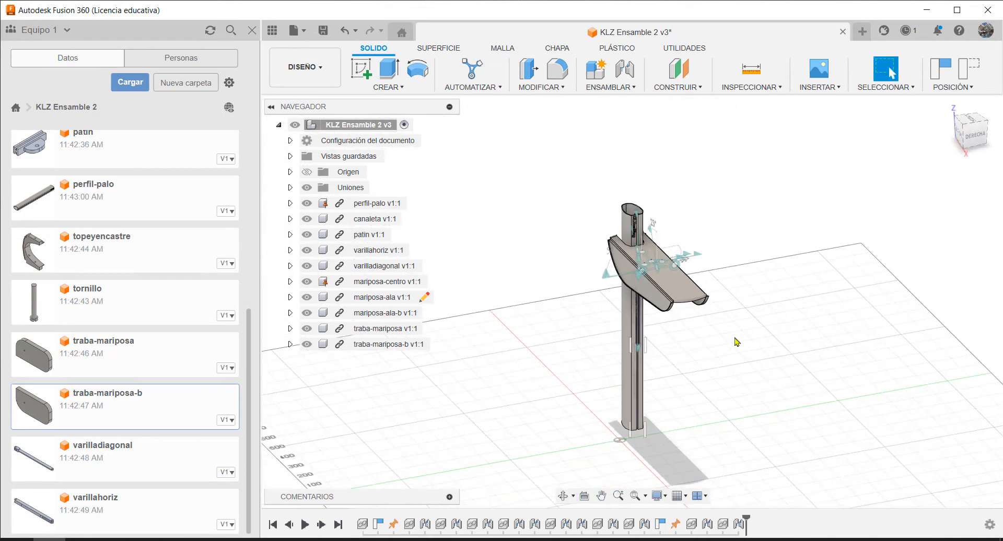
scroll(729, 303, "up", 4)
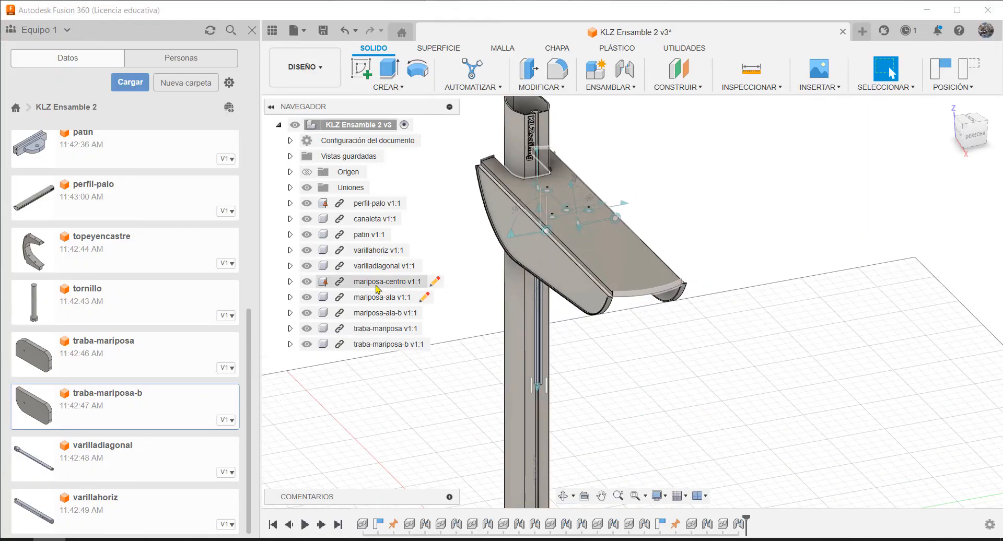
right_click(380, 282)
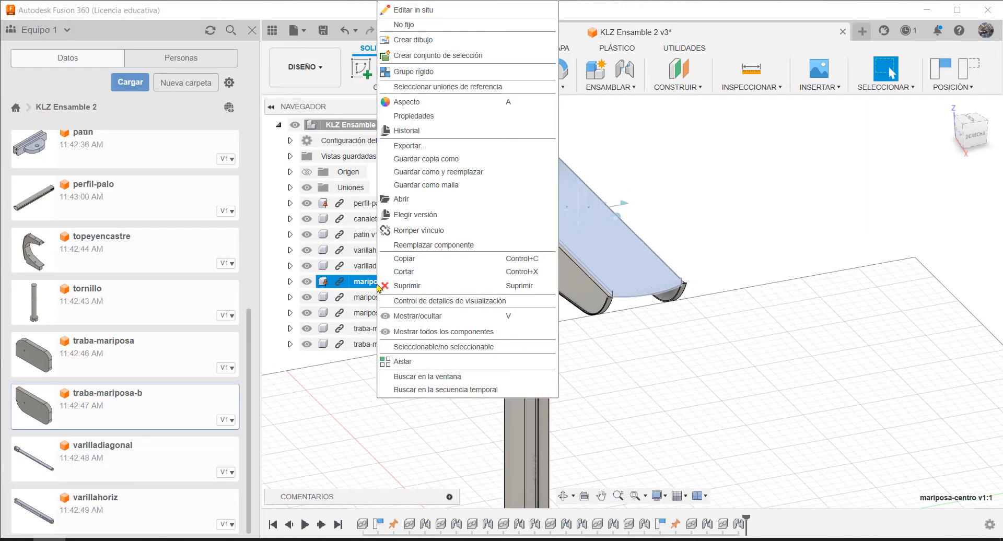
left_click(415, 24)
left_click_drag(637, 274, 410, 434)
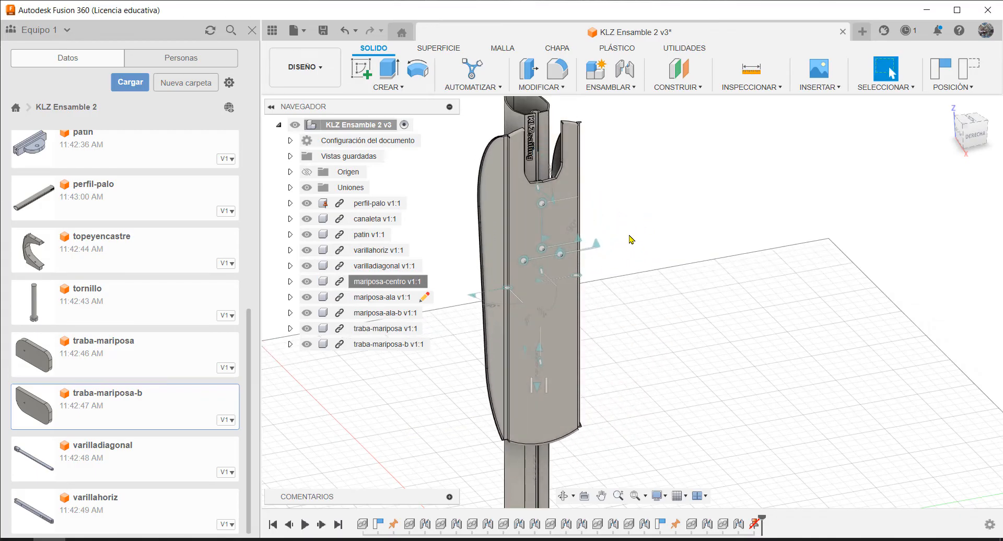
key("ctrl+z")
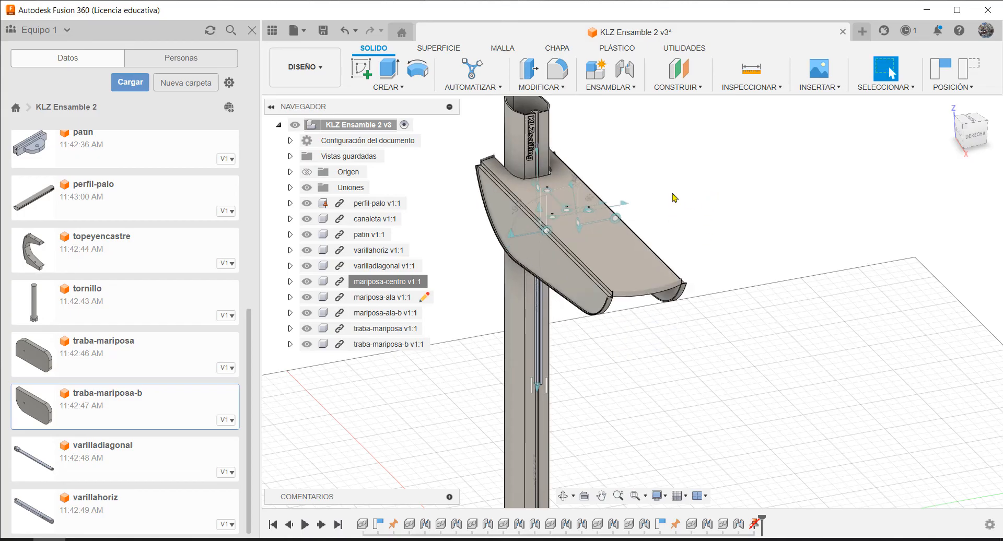
Examine the channel in the pole and the hole near its lower end from the front and from below
scroll(577, 350, "up", 6)
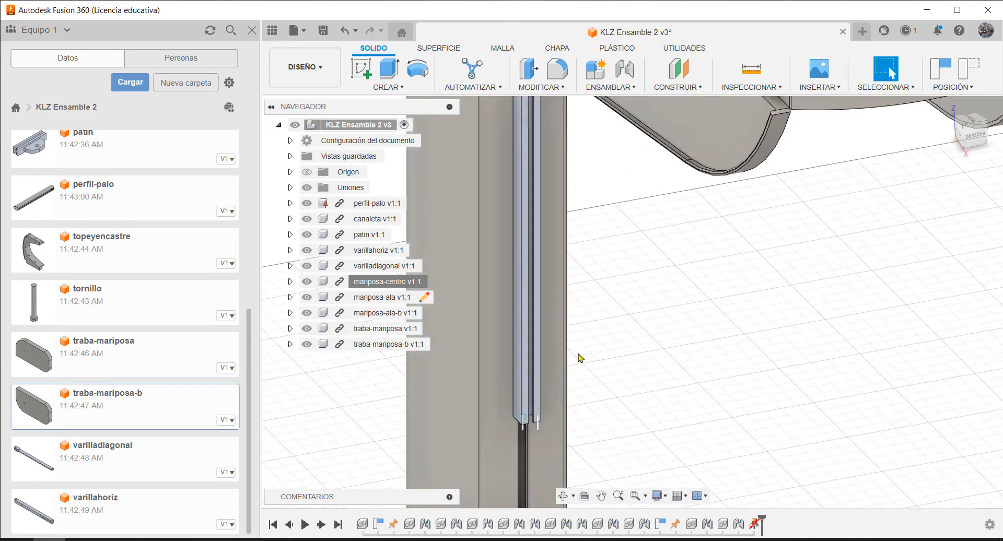
scroll(580, 340, "up", 5)
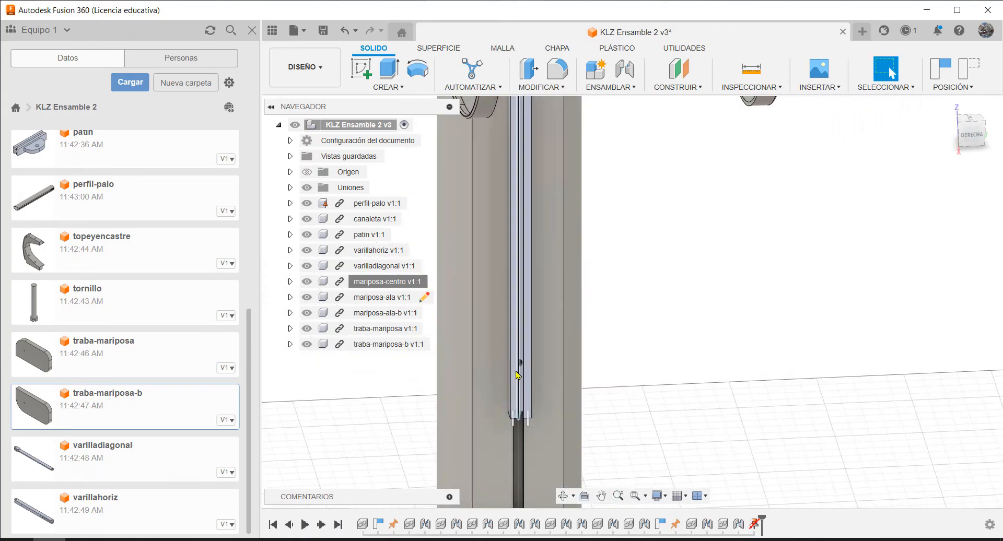
scroll(520, 367, "up", 5)
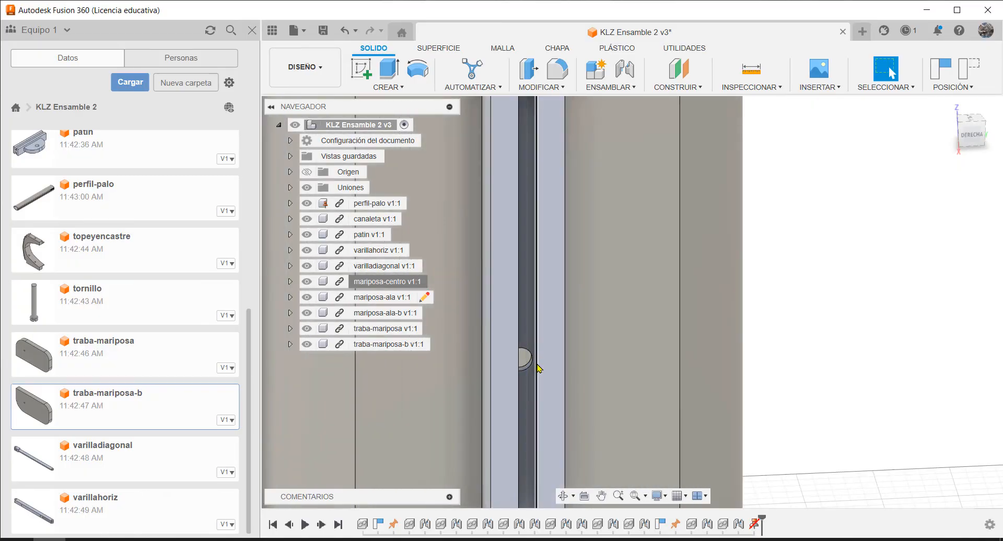
scroll(538, 367, "down", 1)
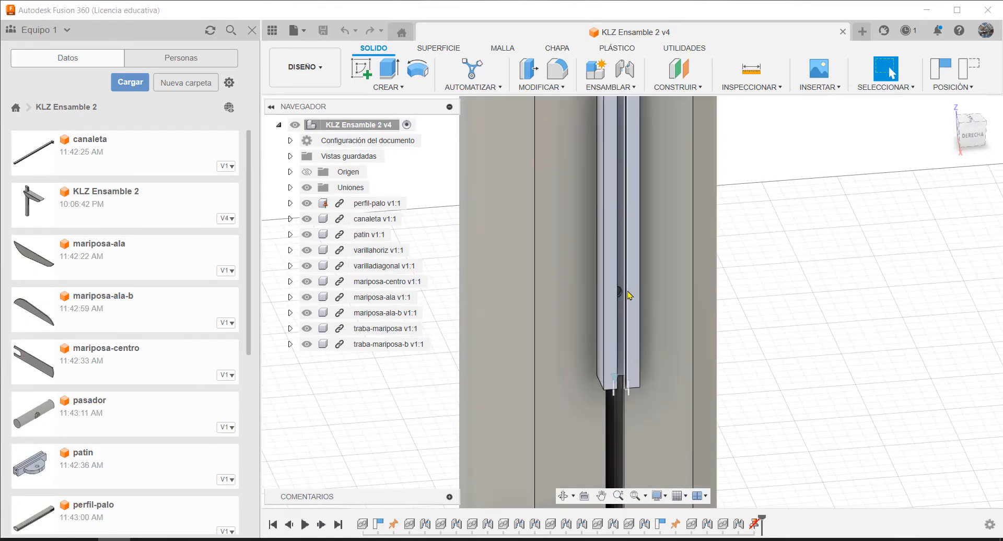
middle_click_drag(674, 367, 660, 292)
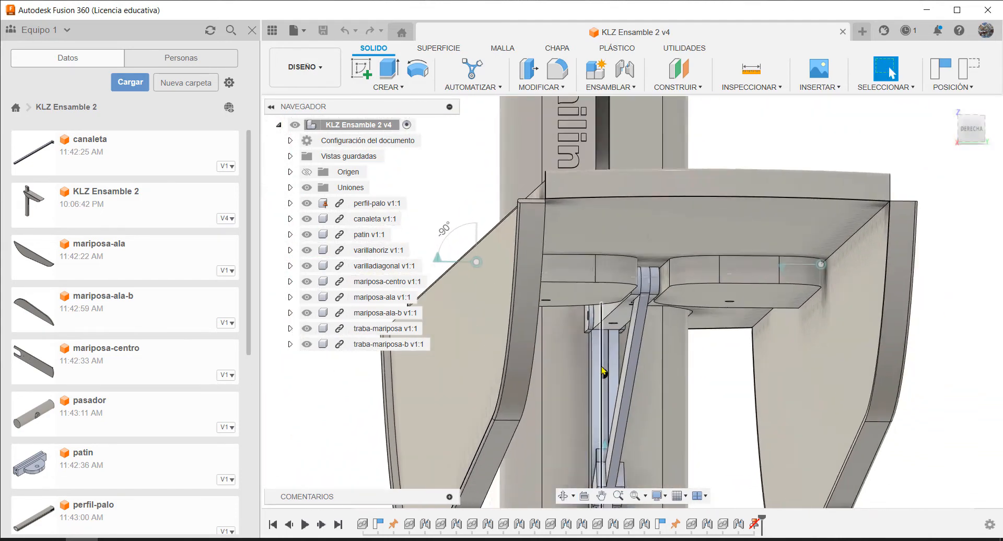
scroll(604, 371, "up", 5)
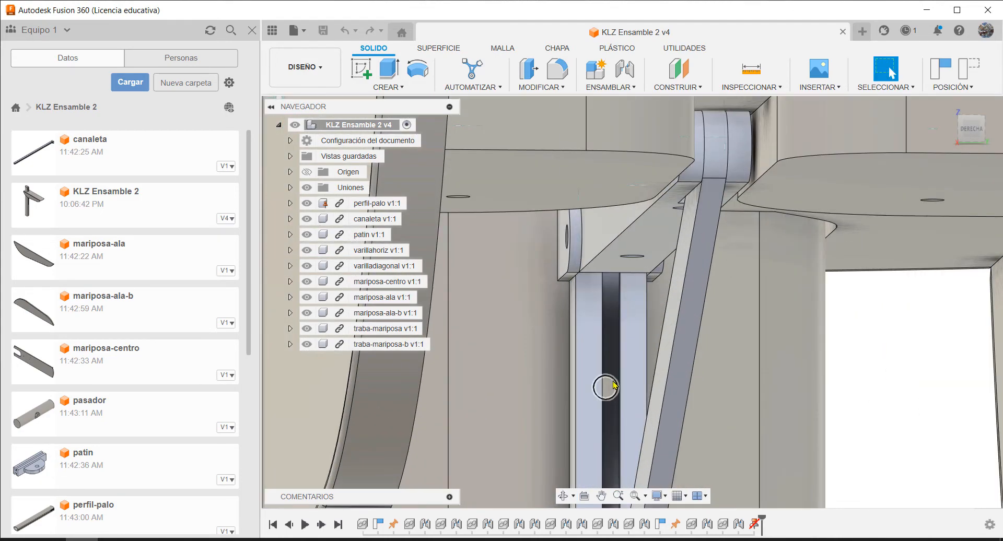
scroll(618, 399, "down", 8)
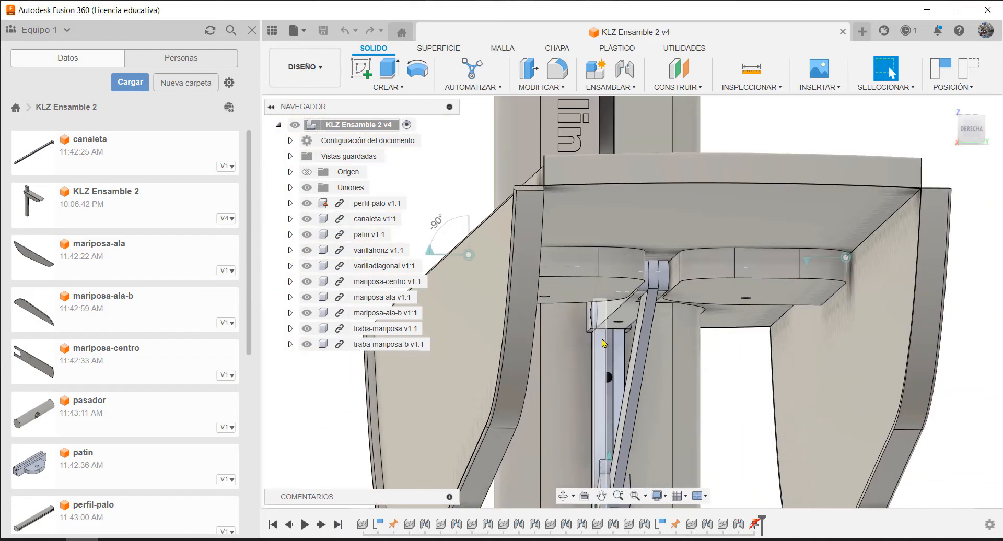
scroll(604, 327, "down", 3)
scroll(604, 408, "up", 6)
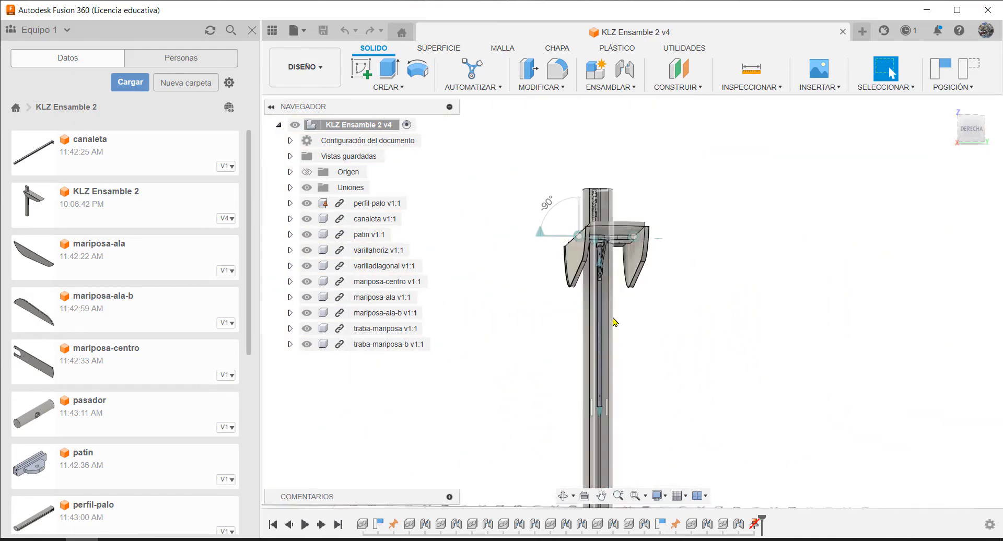
scroll(605, 408, "up", 4)
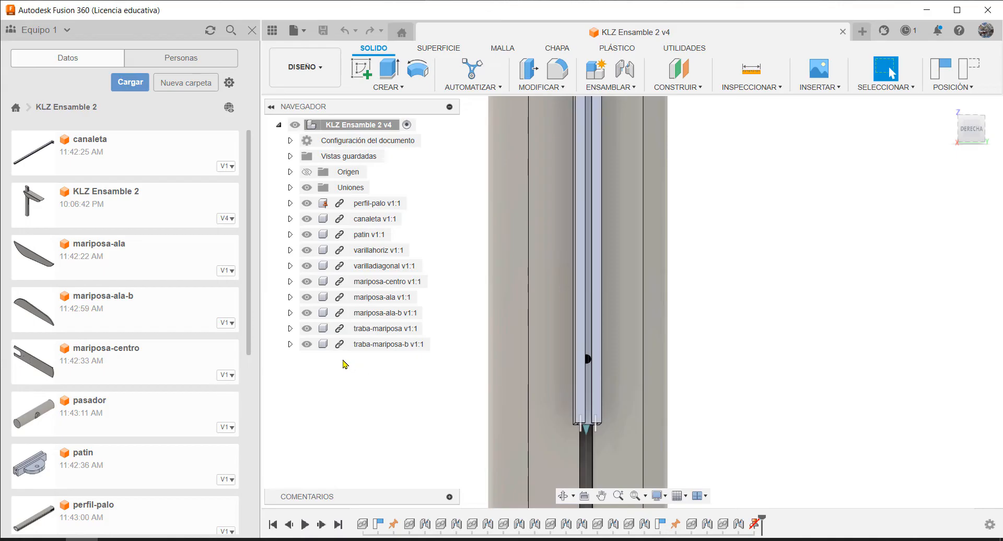
Insert the pasador part into the current design and rotate it -90 deg about X to stand it upright
right_click(93, 407)
left_click(146, 404)
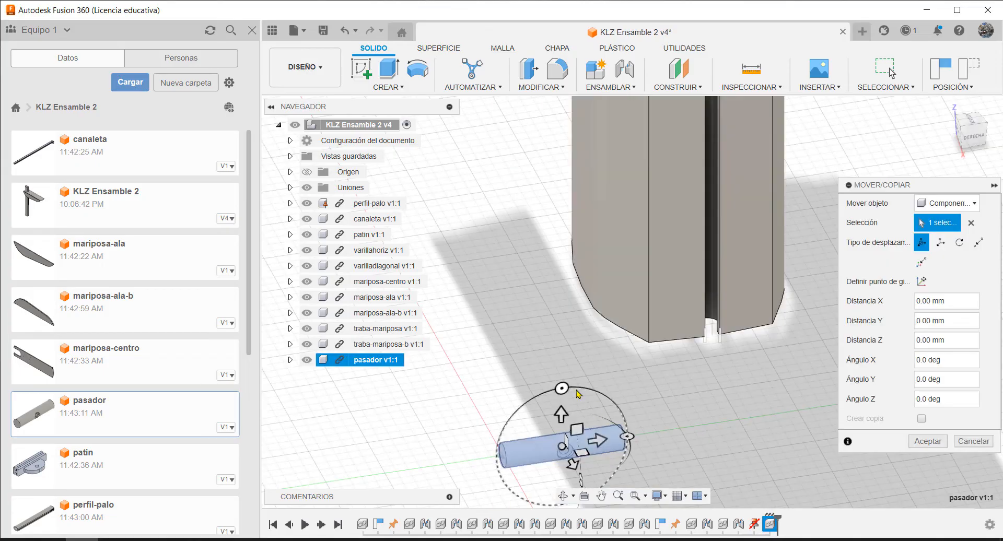
left_click_drag(561, 388, 643, 437)
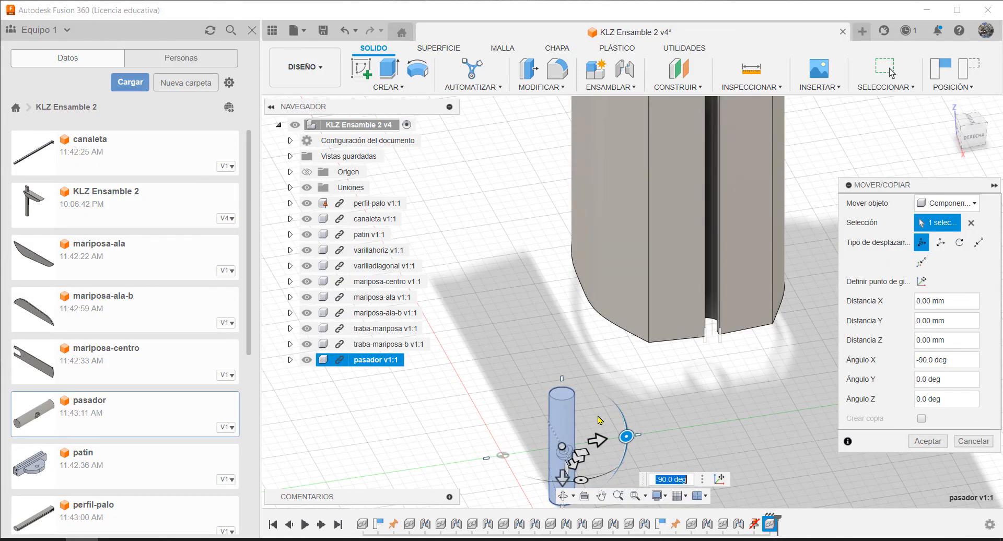
Turn the upright pasador 180 deg about Y to bring its side hole round to the opposite side
scroll(591, 368, "down", 3)
scroll(589, 464, "up", 4)
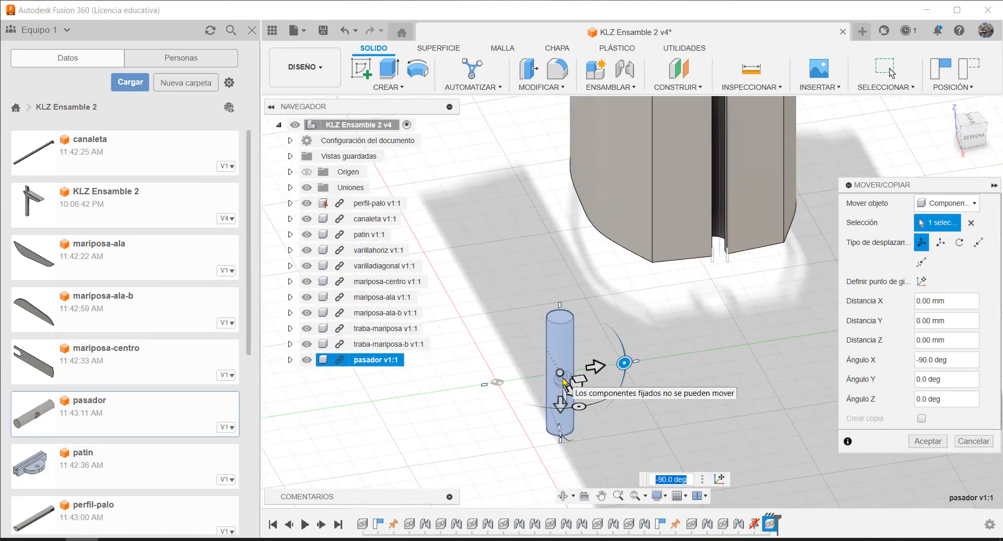
scroll(565, 380, "up", 3)
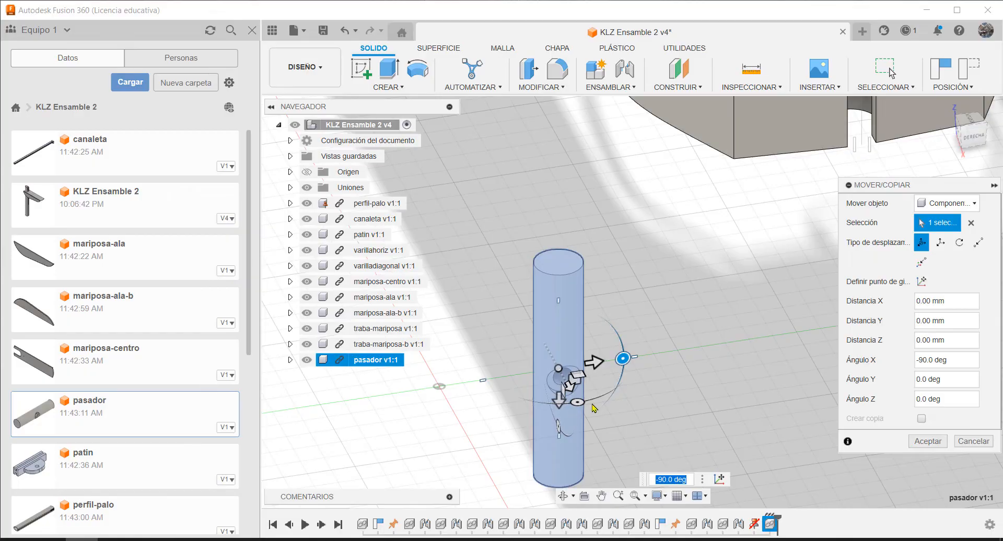
middle_click_drag(607, 424, 646, 411, "shift")
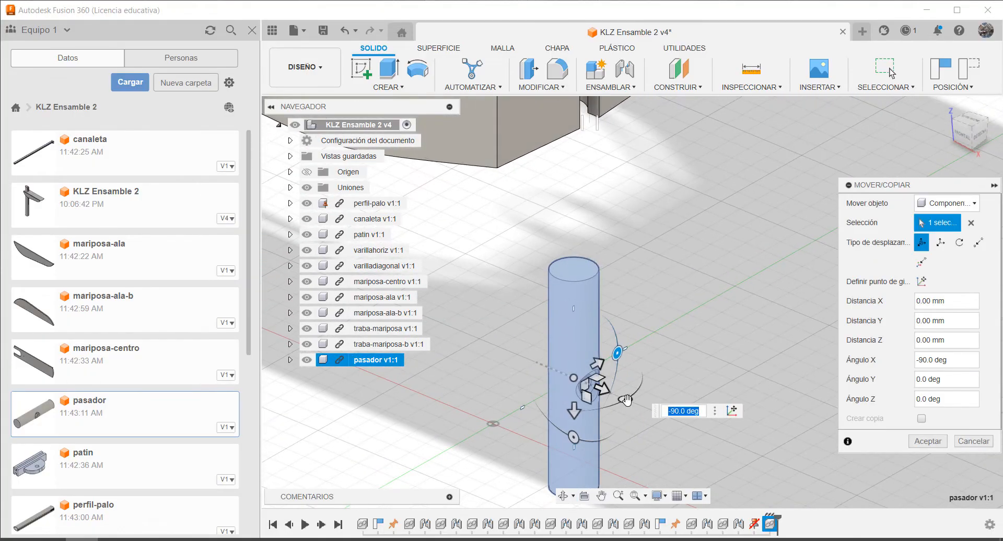
left_click_drag(627, 400, 510, 353)
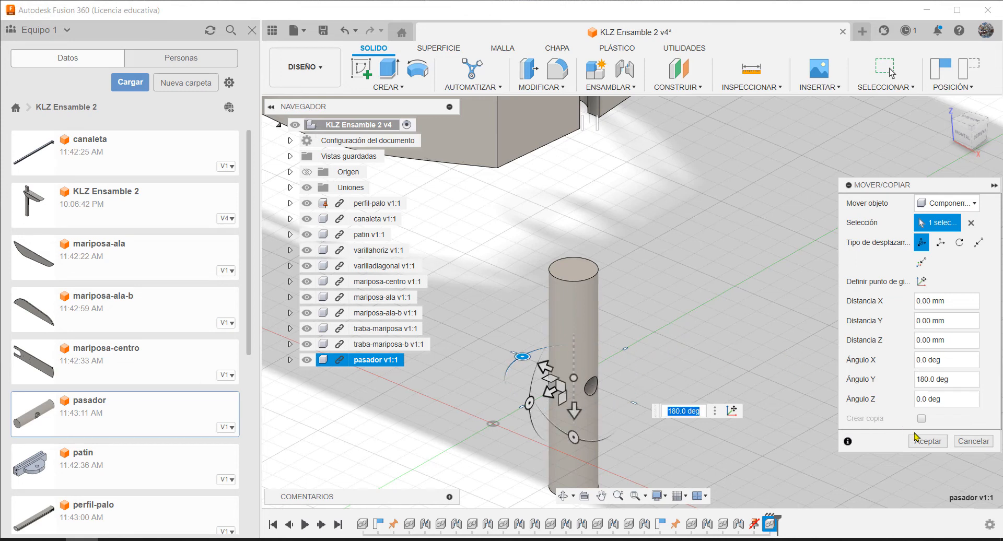
Move the pasador about -71 mm along Z and about 51 mm along X, beside the pole's lower end
scroll(554, 325, "down", 3)
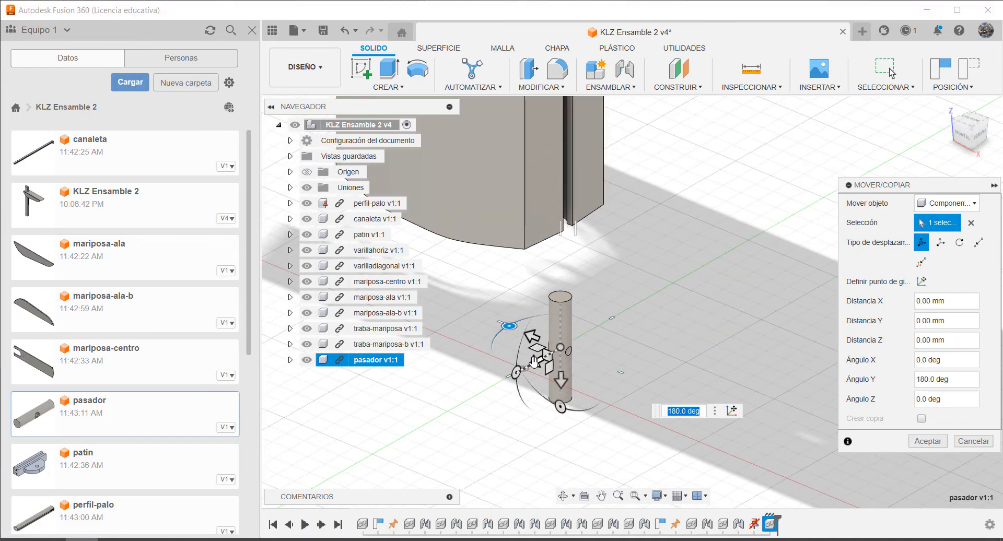
left_click_drag(534, 360, 622, 268)
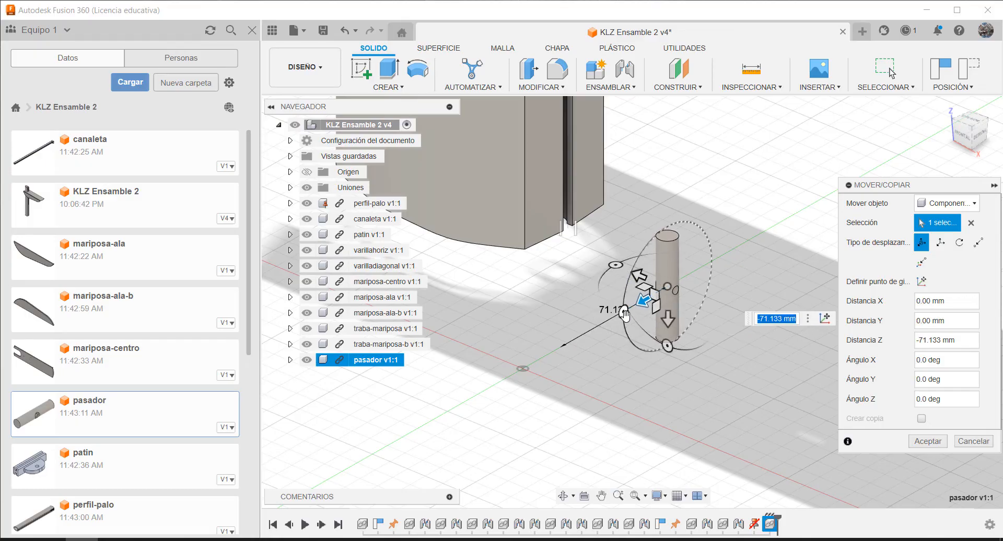
left_click_drag(639, 273, 549, 235)
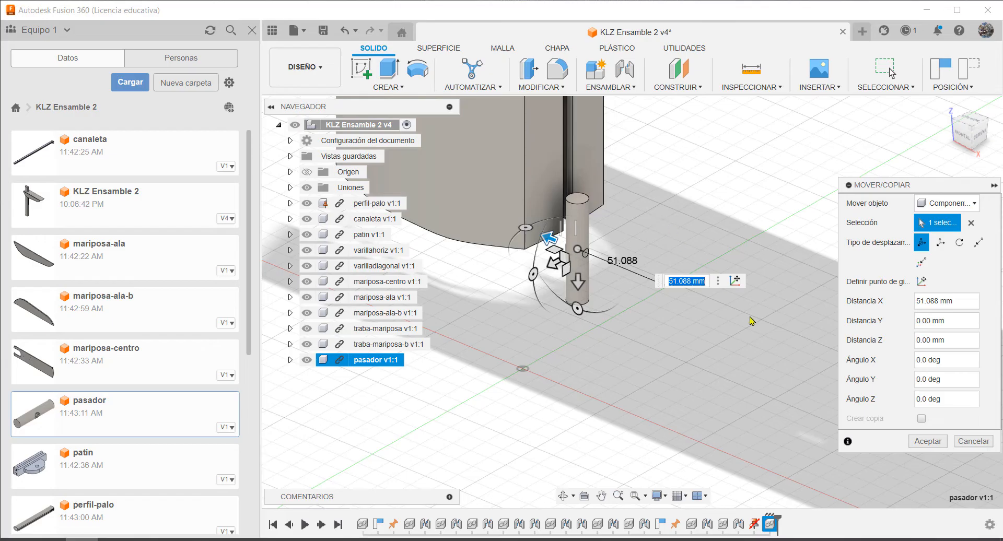
left_click(926, 442)
scroll(656, 221, "up", 5)
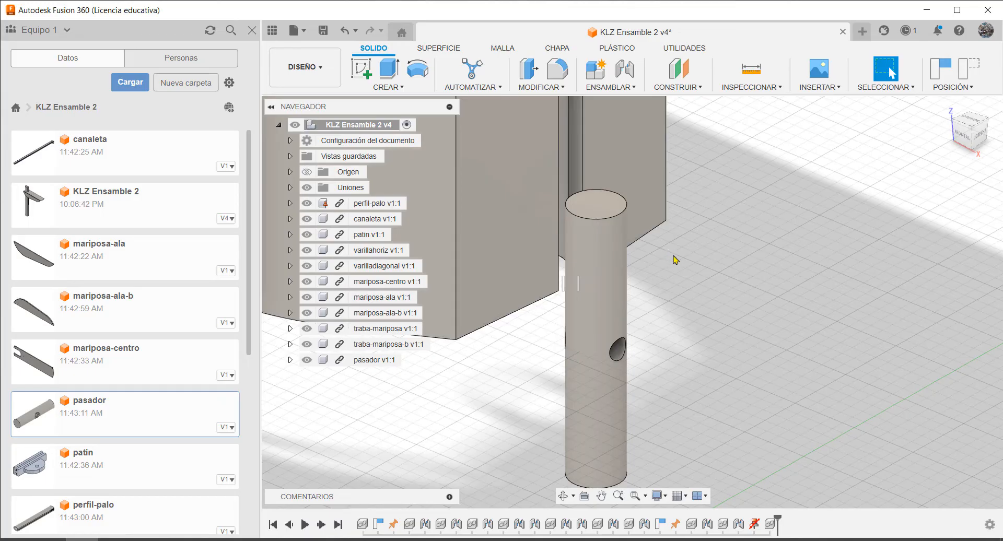
Start a joint from the centre of the pasador's lower end face to the centre of the round channel at perfil-palo's lower end
key("j")
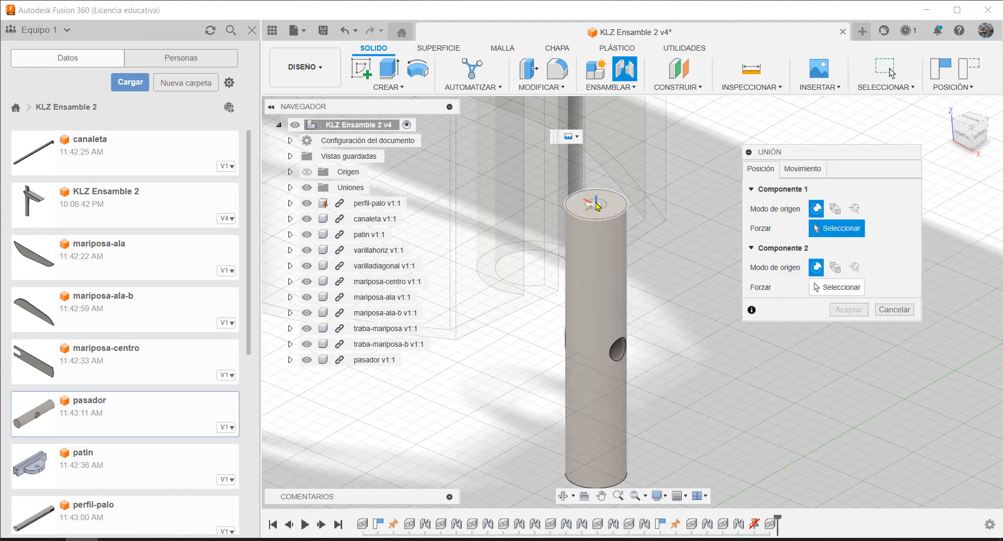
middle_click_drag(593, 202, 672, 251, "shift")
scroll(671, 258, "down", 2)
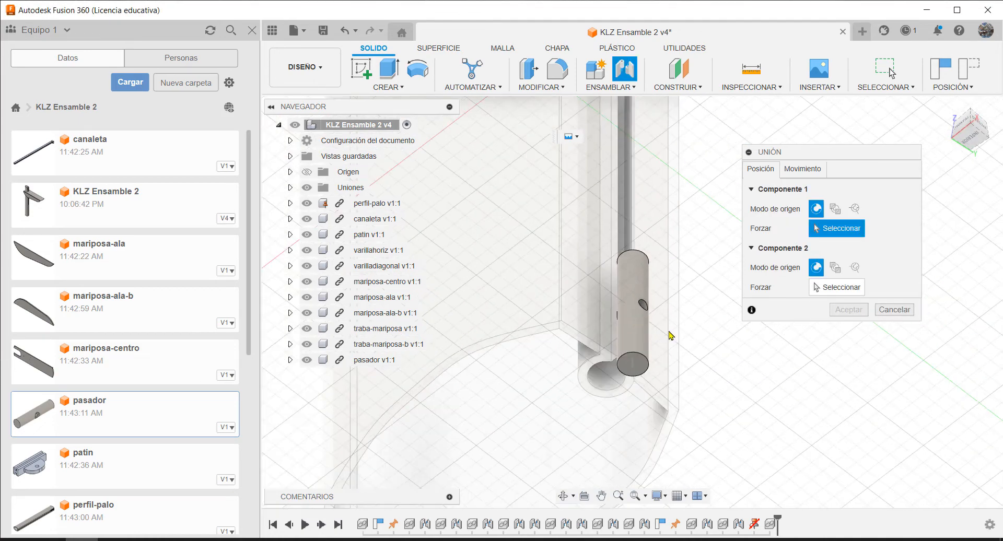
scroll(631, 398, "up", 5)
left_click(632, 302)
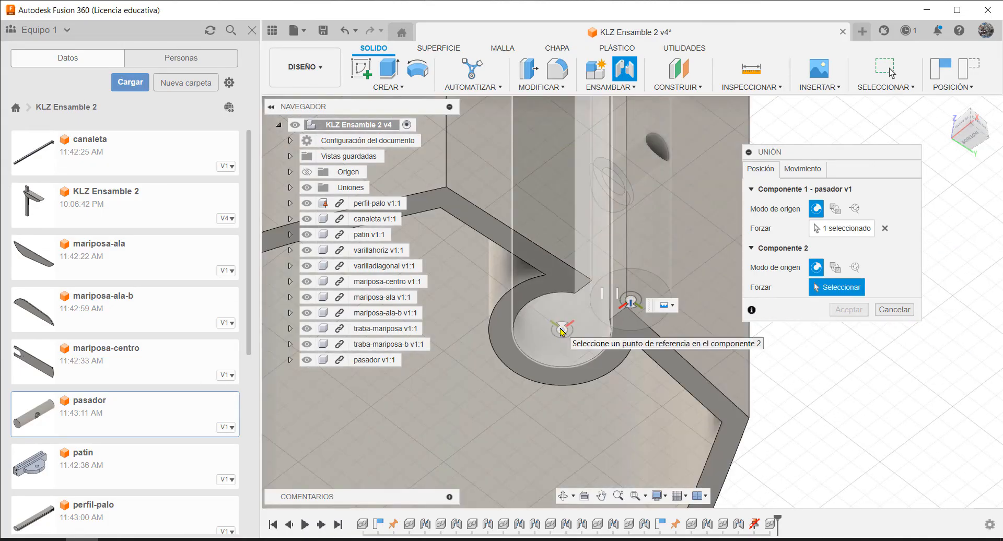
left_click(562, 330)
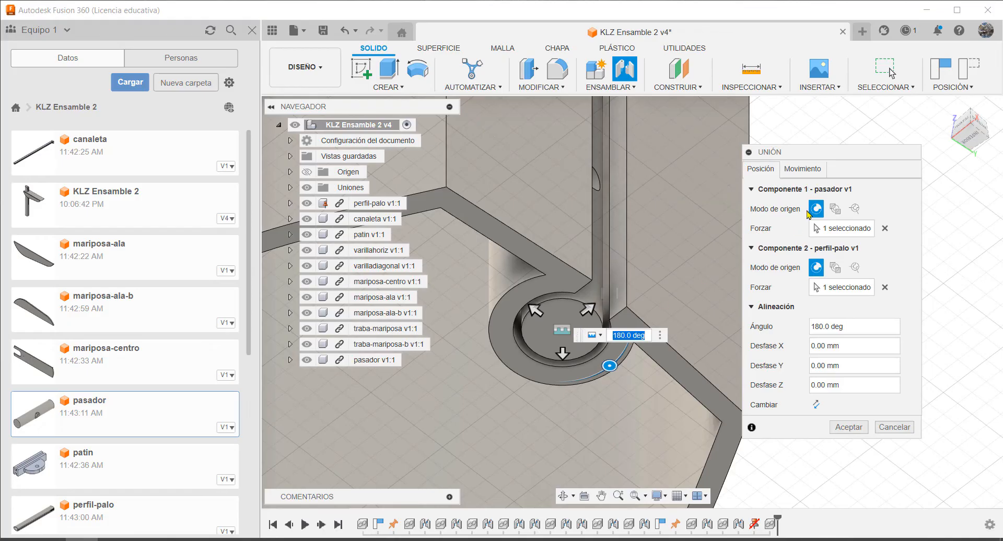
Make the joint between the pasador and perfil-palo cylindrical about the Z axis and create it
left_click(801, 169)
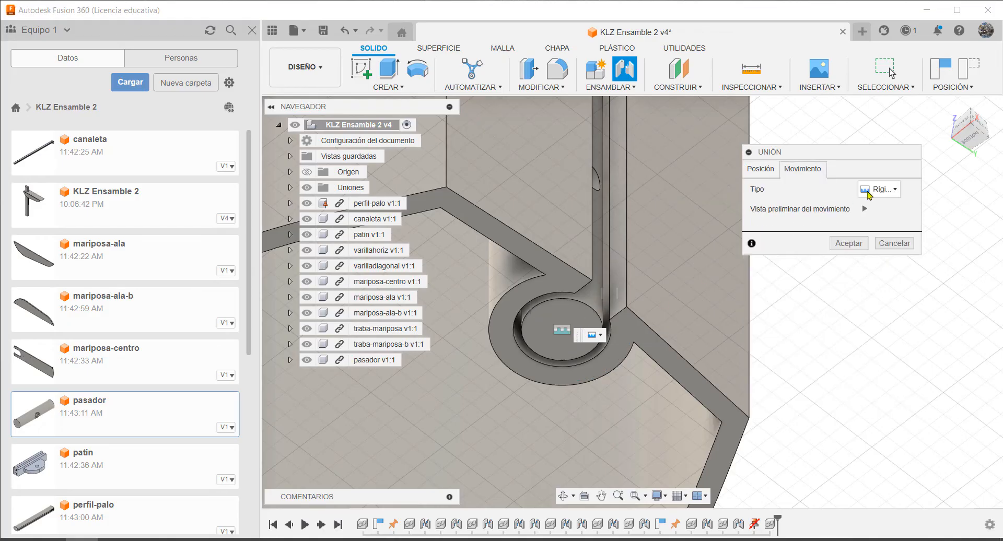
left_click(896, 190)
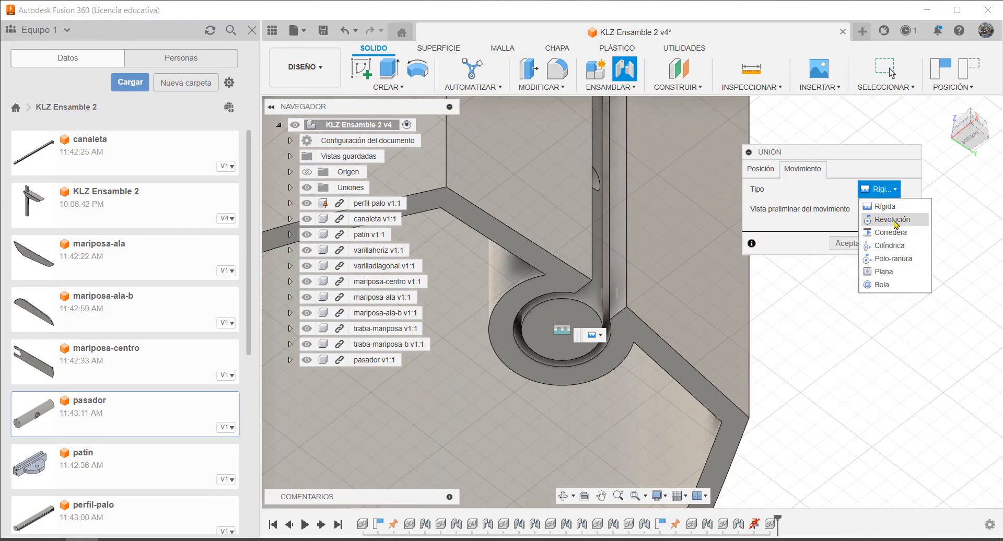
left_click(898, 247)
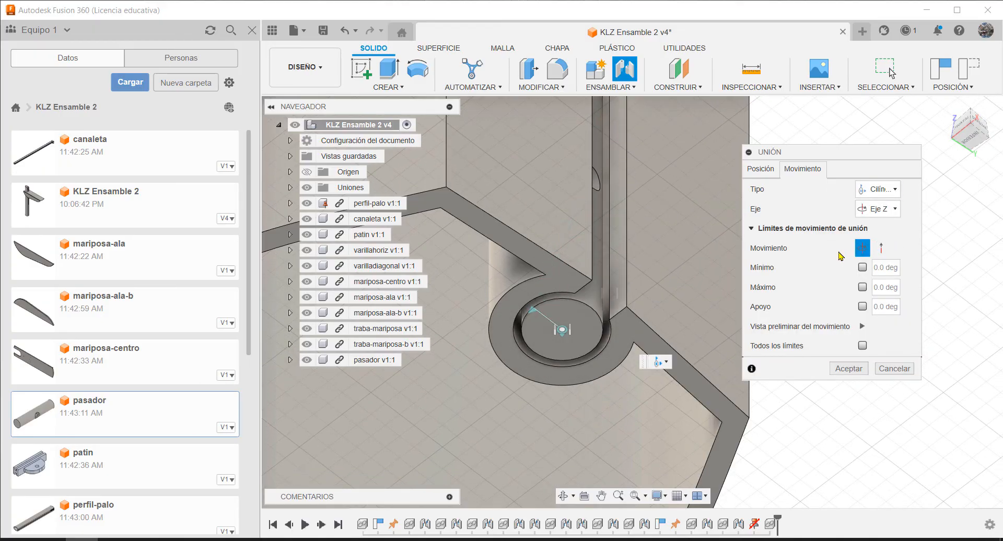
left_click(848, 369)
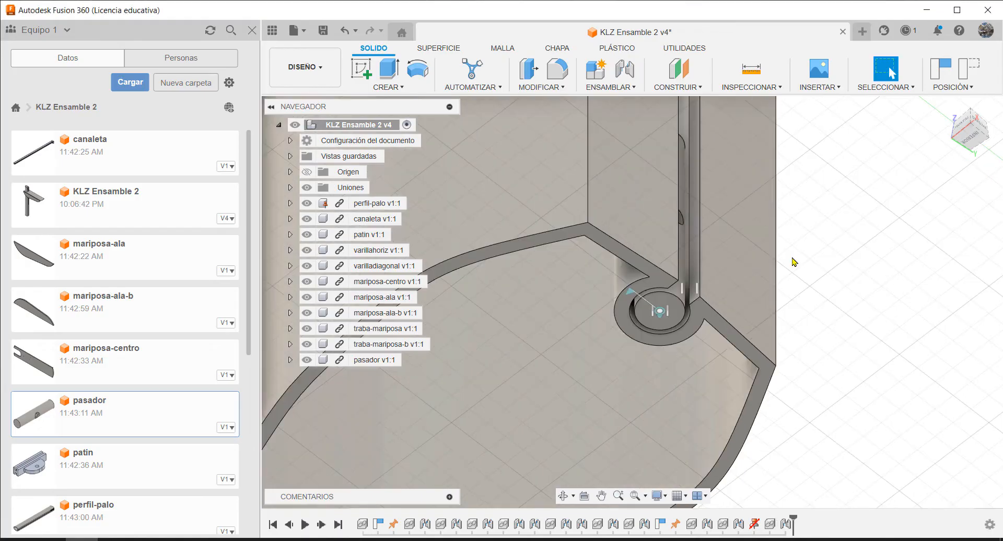
Examine the pasador inside the pole's channel and the hole near the canaleta's lower end
scroll(800, 248, "down", 3)
scroll(804, 154, "up", 5)
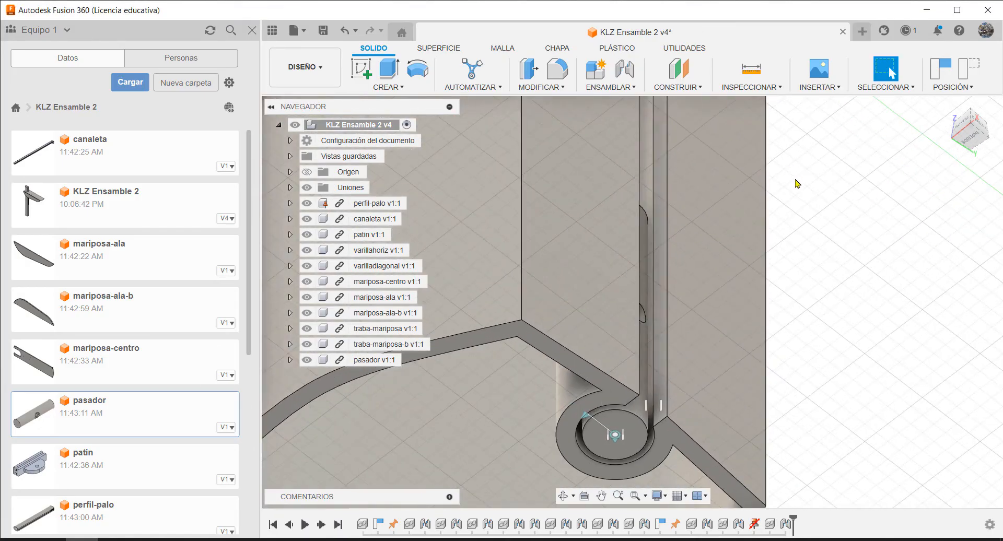
middle_click_drag(793, 214, 763, 280, "shift")
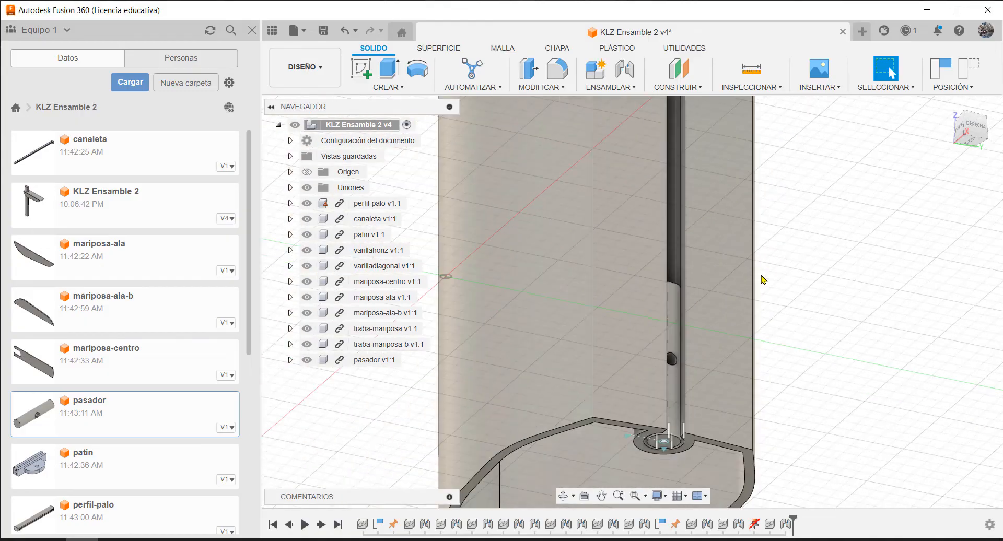
scroll(535, 319, "up", 5)
scroll(570, 333, "down", 5)
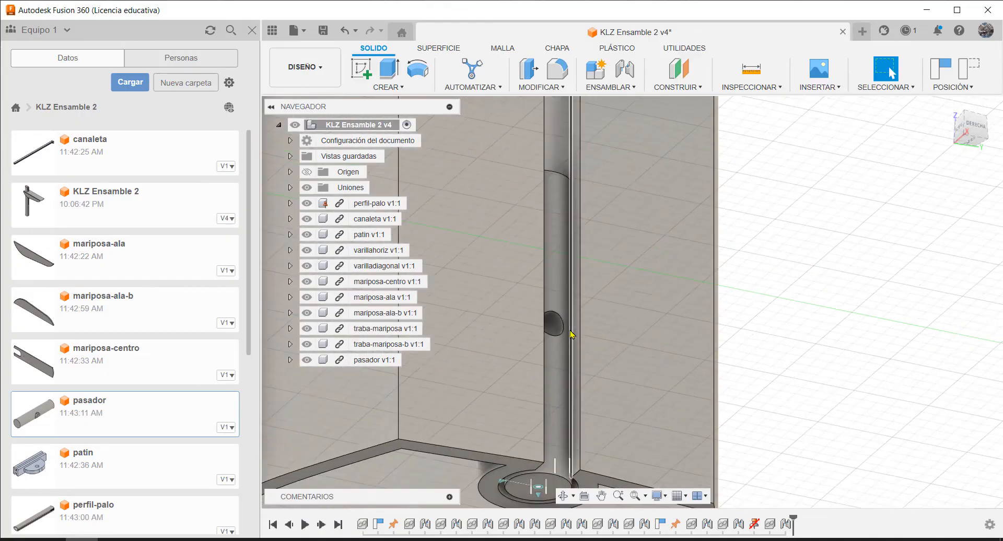
scroll(570, 334, "down", 8)
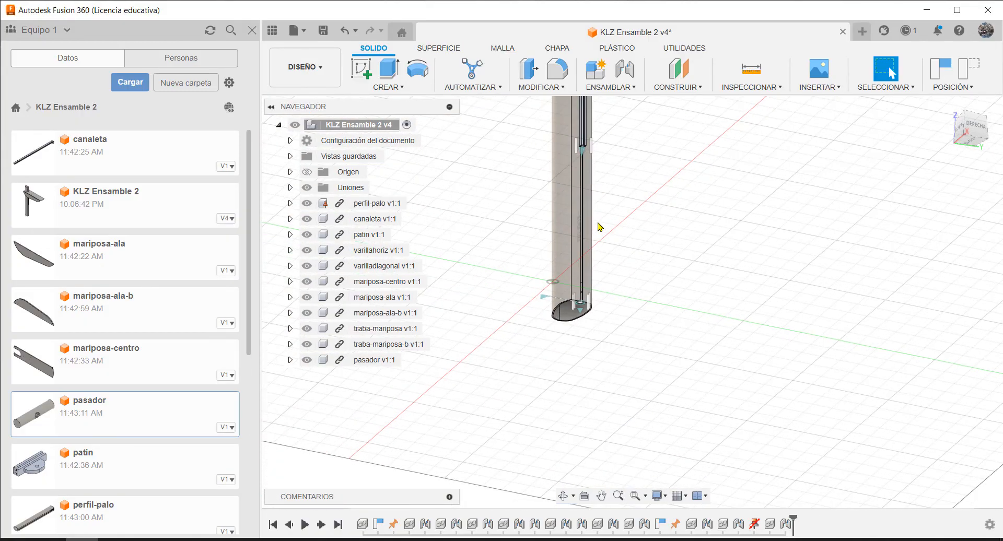
middle_click_drag(588, 142, 564, 150, "shift")
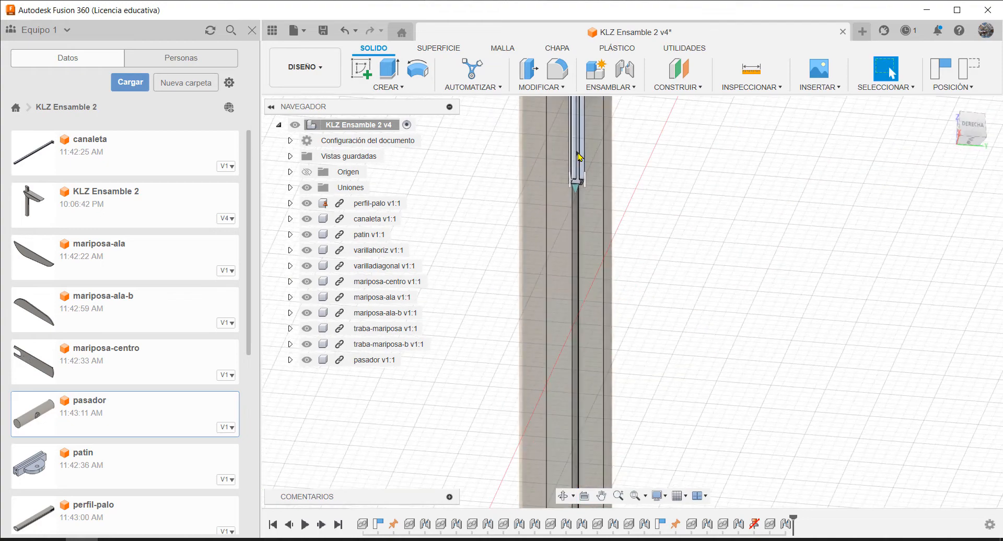
scroll(579, 156, "up", 5)
scroll(610, 155, "down", 4)
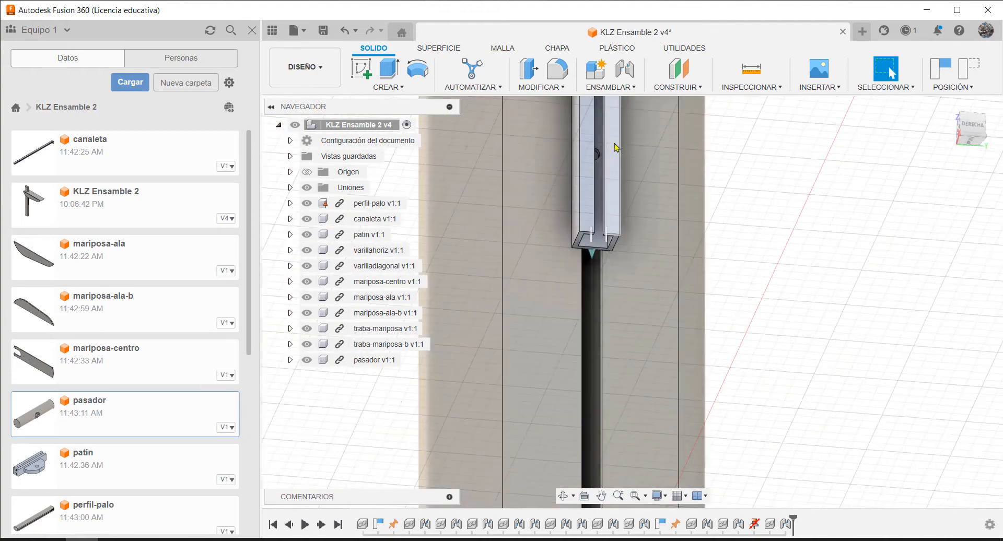
Start a second joint from the pasador's side hole to the centre of the hole near the canaleta's lower end
key("j")
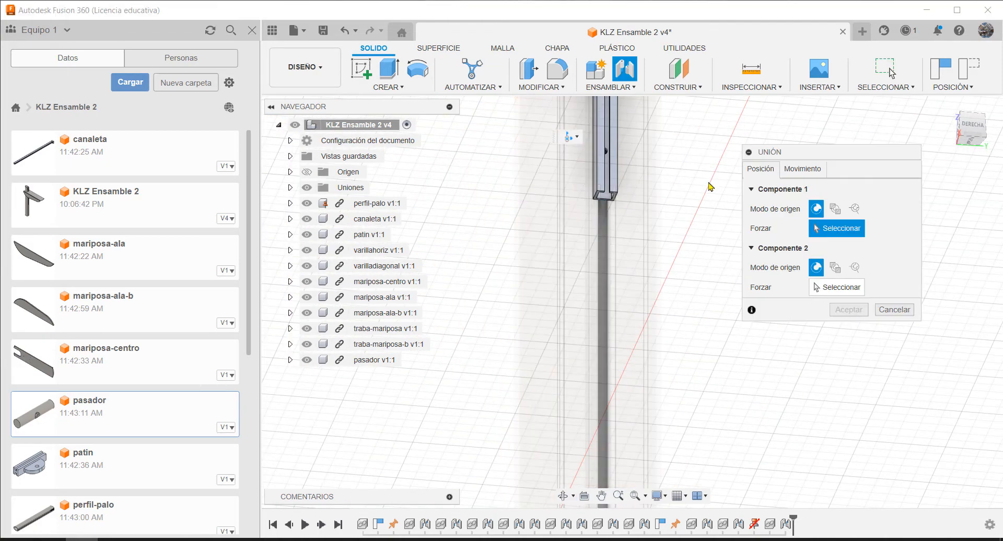
scroll(720, 334, "down", 3)
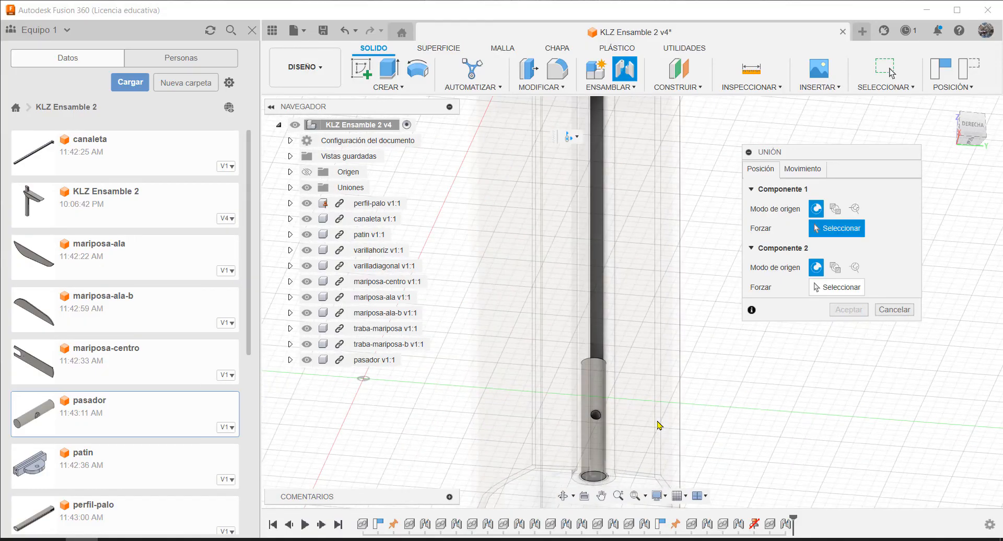
scroll(614, 412, "up", 5)
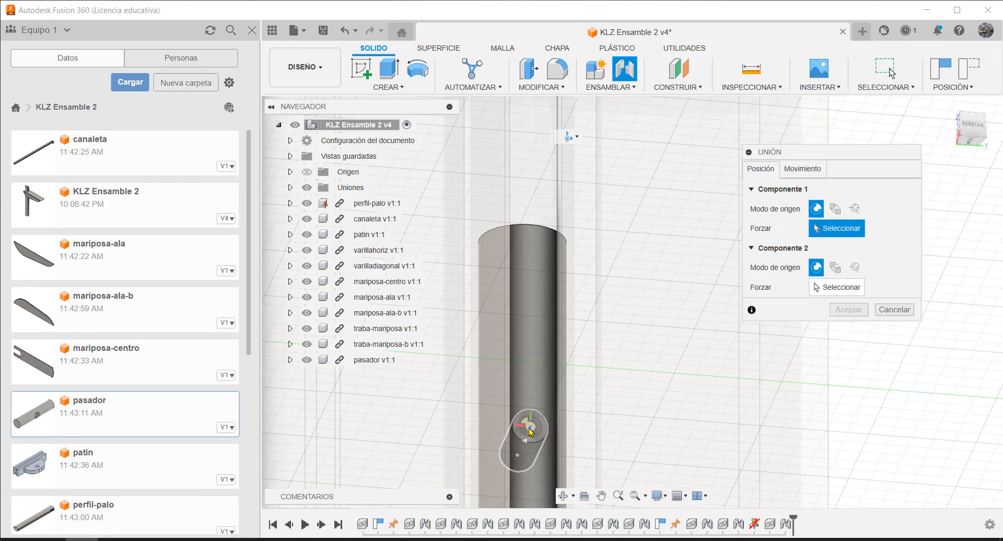
left_click(530, 430)
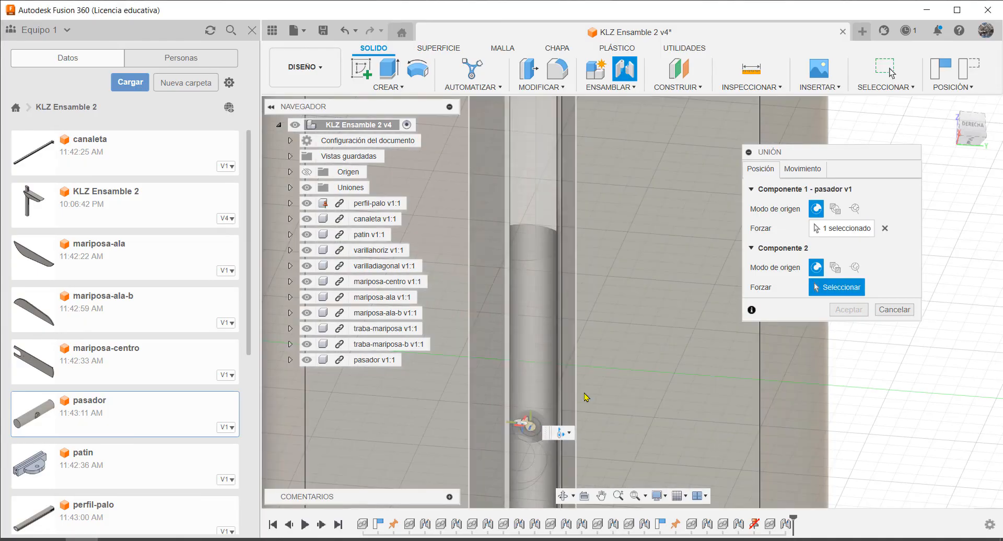
scroll(650, 385, "down", 5)
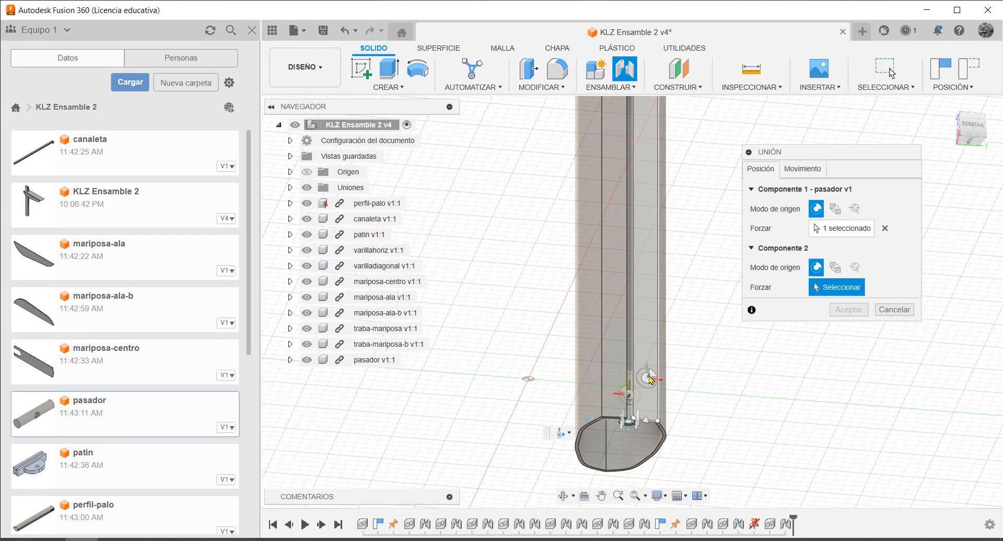
scroll(691, 298, "down", 3)
scroll(666, 197, "up", 5)
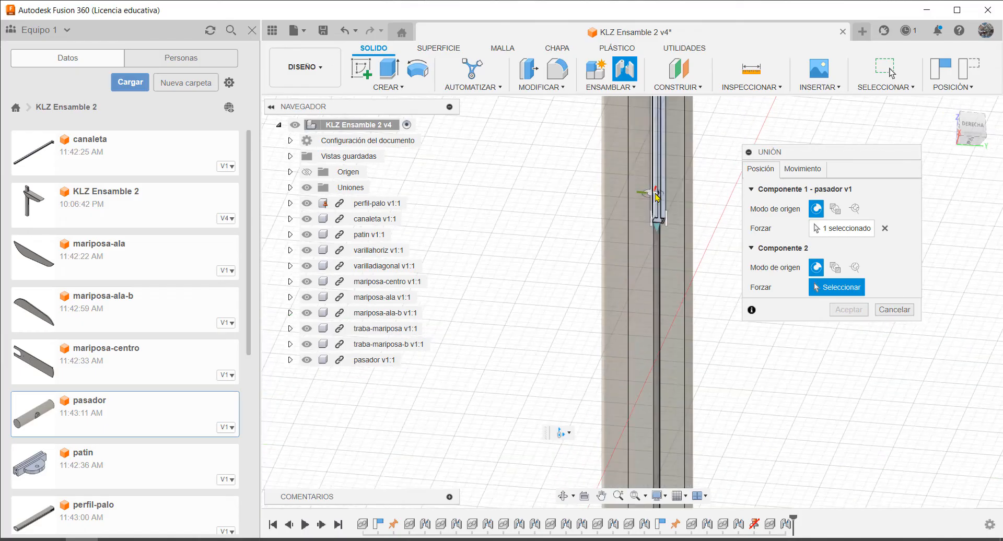
scroll(670, 185, "up", 2)
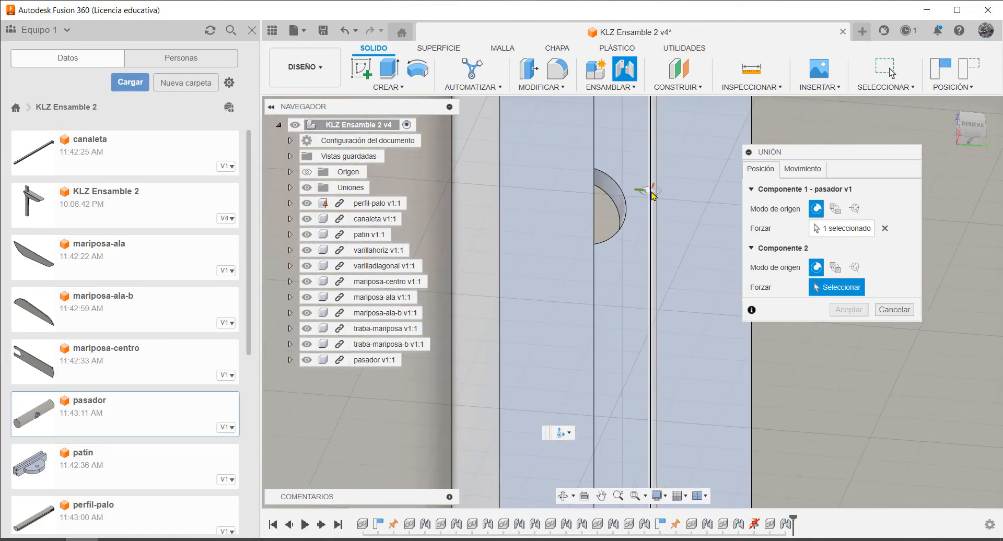
middle_click_drag(653, 193, 638, 199, "shift")
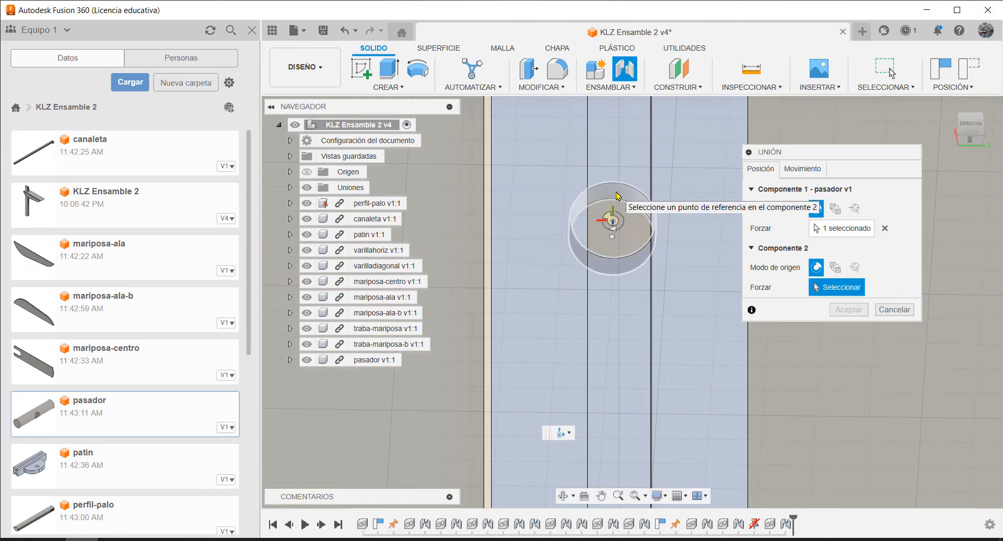
left_click(617, 196)
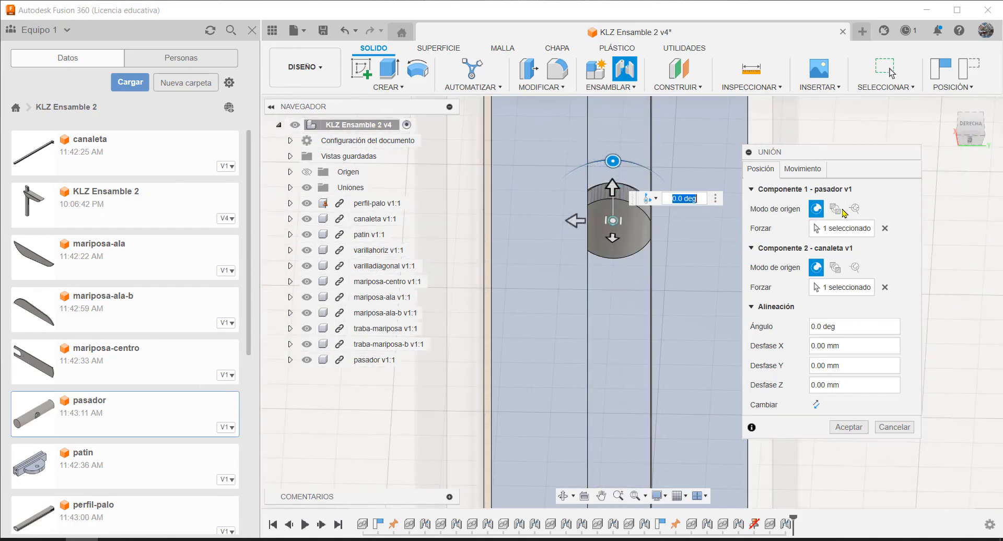
Keep cylindrical motion about the Z axis for the joint between the pasador and the canaleta, and create it
left_click(808, 172)
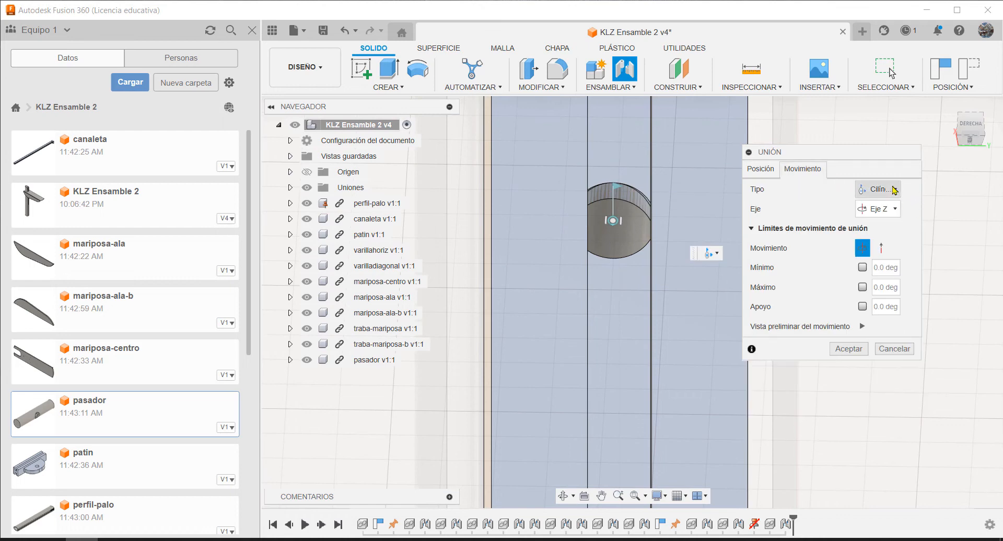
left_click(894, 190)
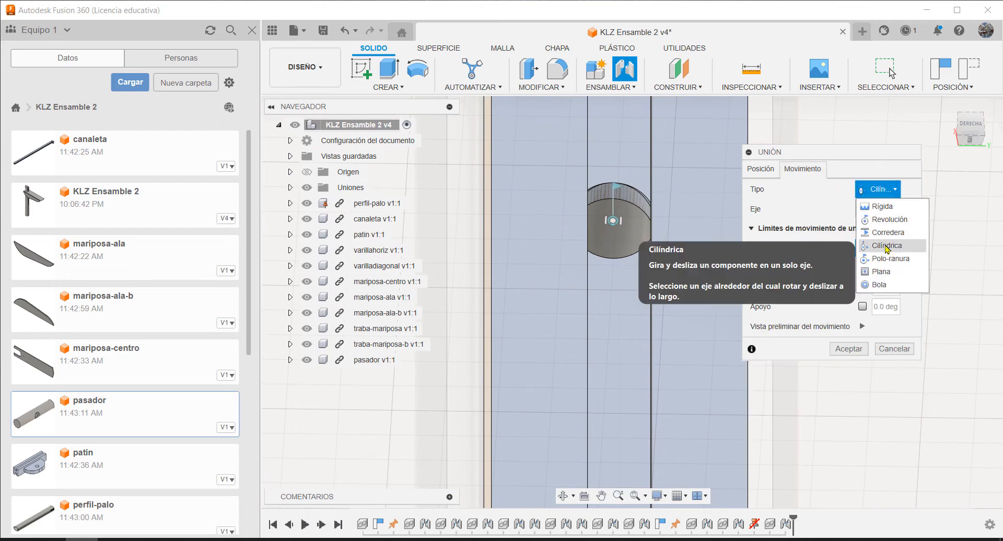
left_click(887, 245)
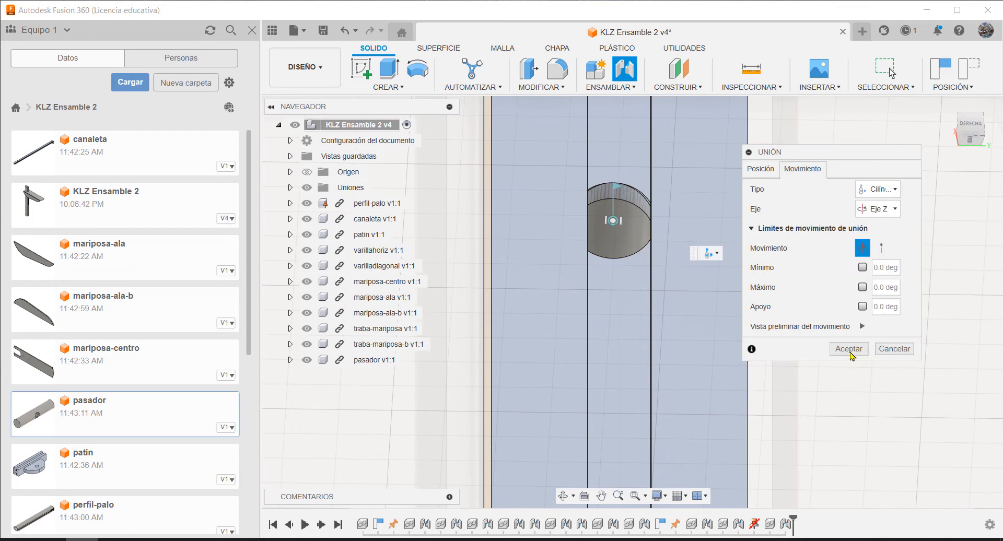
left_click(848, 349)
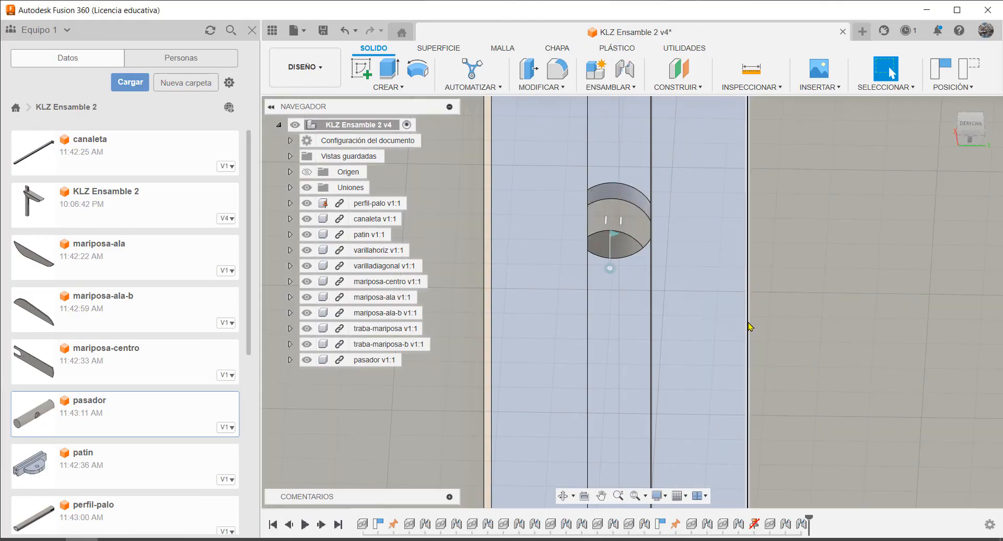
Display the assembly as wireframe with hidden edges around the canaleta's lower end
scroll(674, 251, "down", 5)
scroll(664, 245, "down", 3)
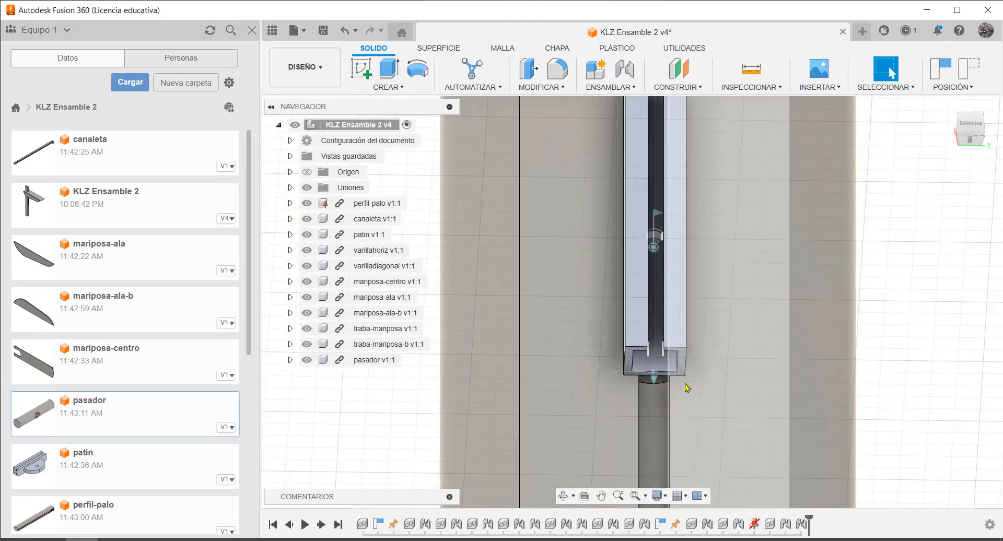
middle_click_drag(710, 330, 702, 321, "shift")
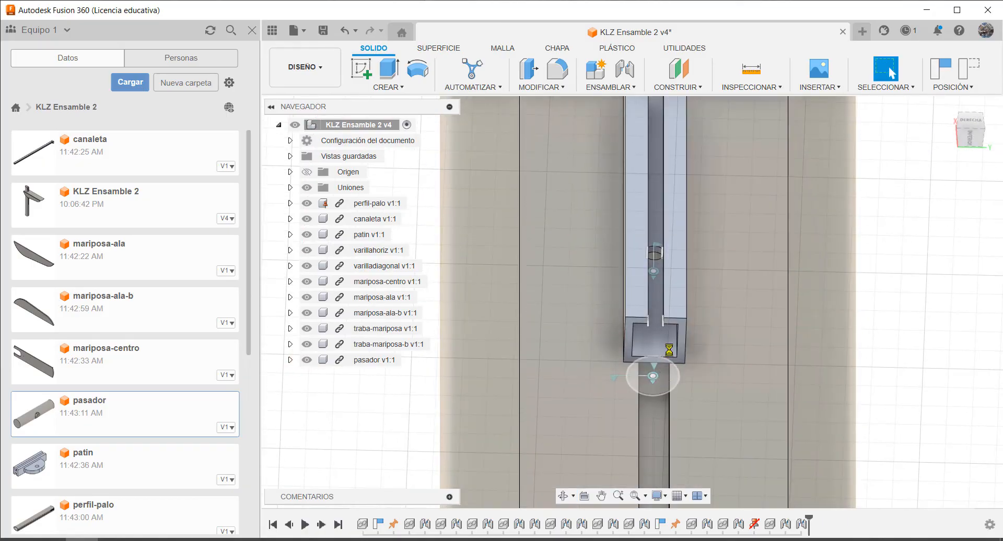
middle_click_drag(666, 379, 784, 270, "shift")
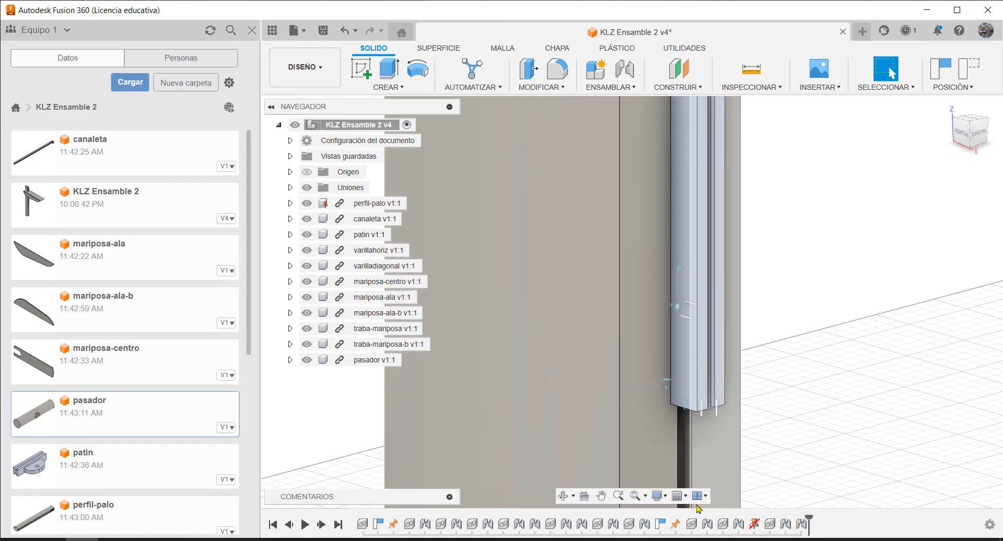
left_click(665, 497)
mouse_move(711, 403)
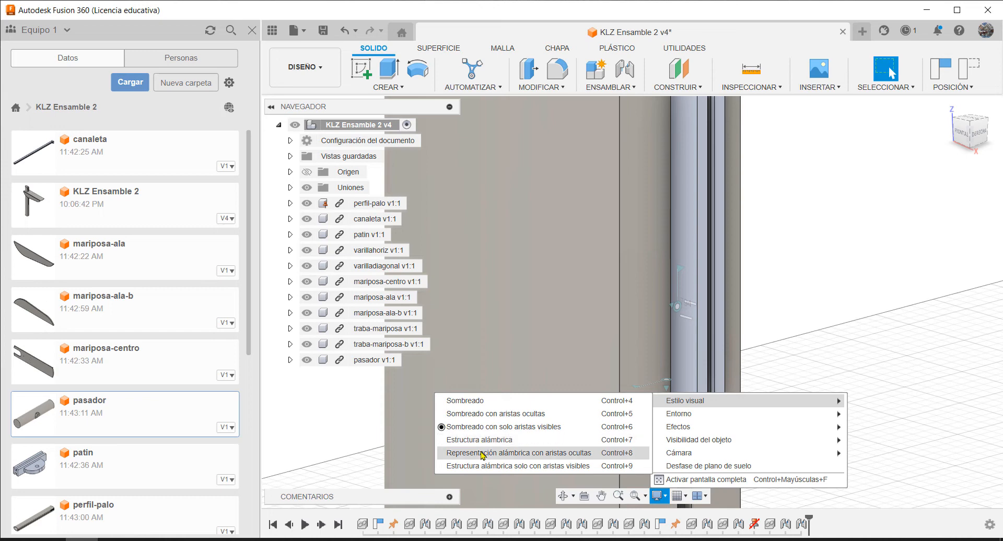
left_click(482, 454)
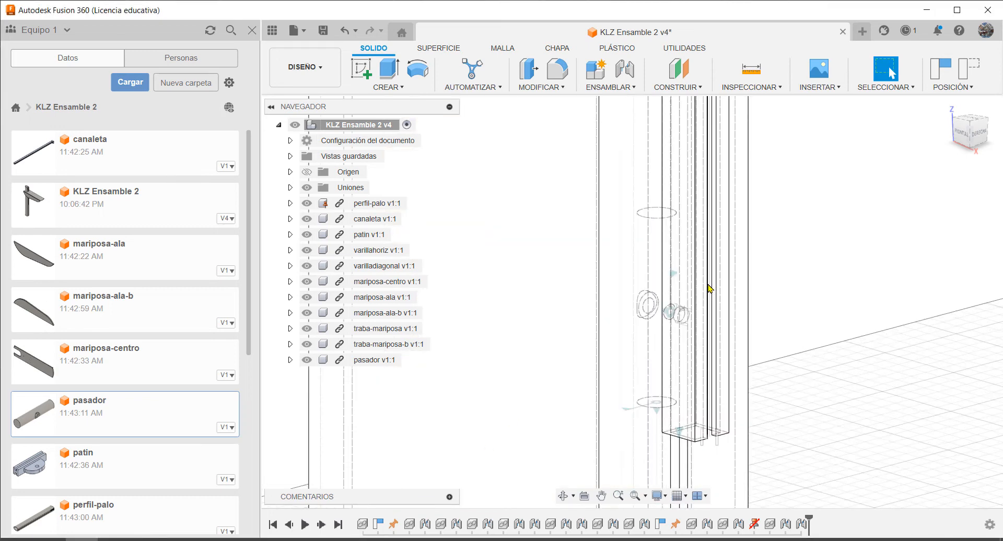
Examine how the pasador's hole lines up with the canaleta and pole in wireframe, and restore the shaded display with visible edges only
scroll(708, 286, "up", 2)
mouse_move(659, 265)
middle_mouse_down("shift")
mouse_move(694, 269)
mouse_move(664, 255)
middle_mouse_up("shift")
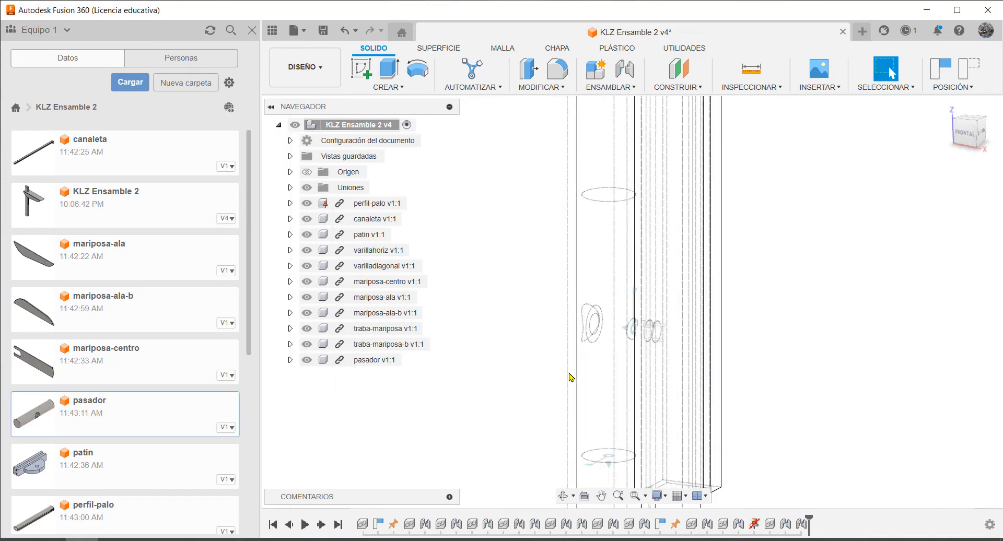
mouse_move(678, 304)
middle_mouse_down("shift")
mouse_move(656, 300)
mouse_move(716, 293)
mouse_move(682, 289)
middle_mouse_up("shift")
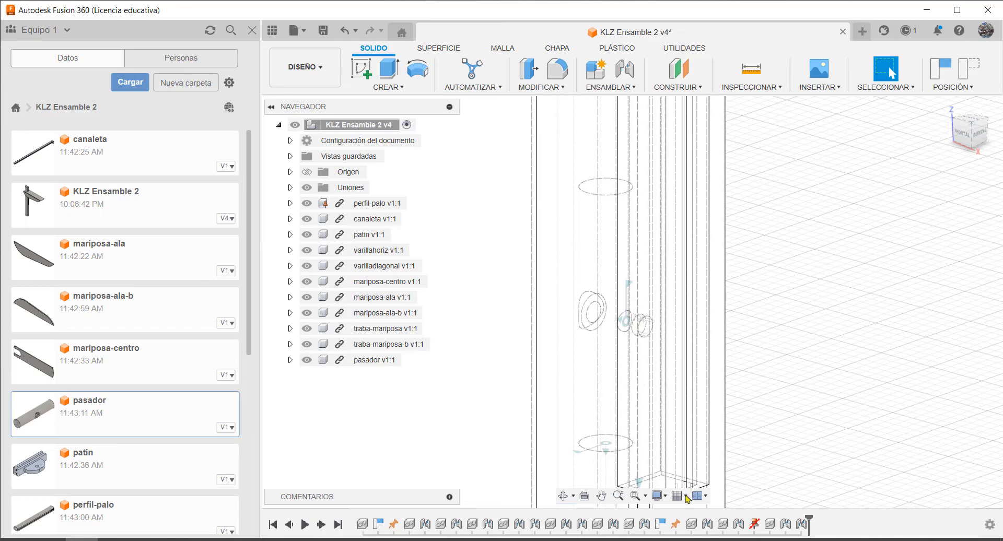
left_click(666, 496)
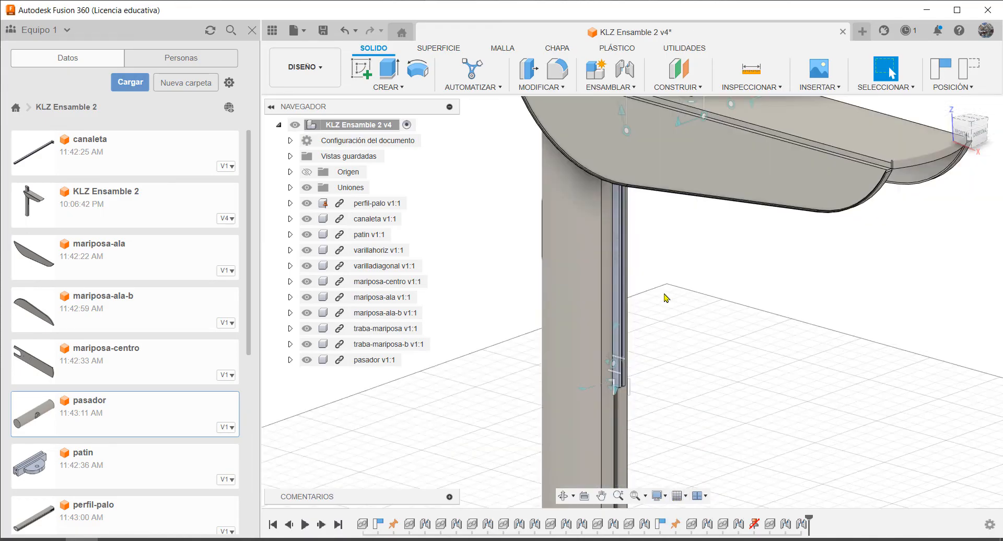
scroll(666, 286, "down", 1)
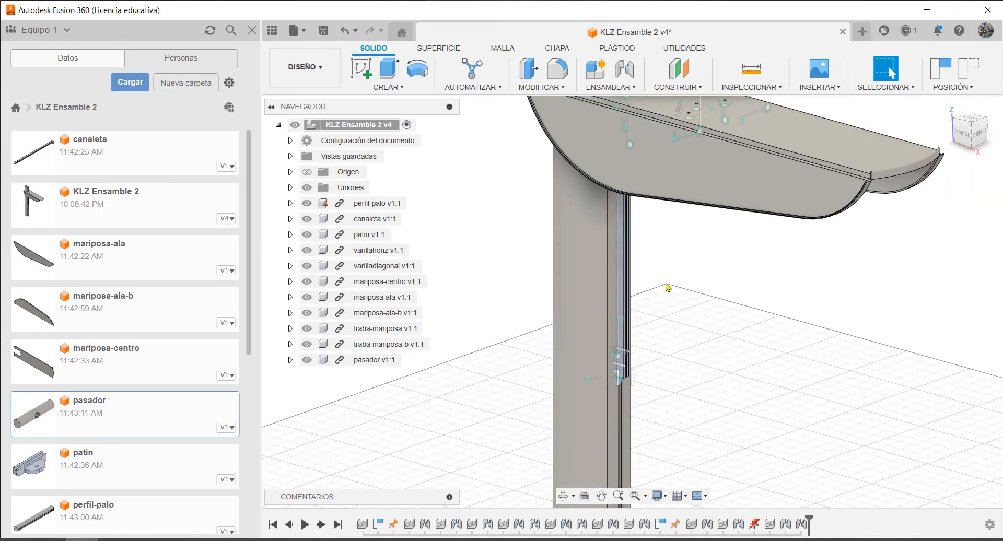
Insert a second copy of the pasador into the current assembly
right_click(90, 405)
left_click(129, 405)
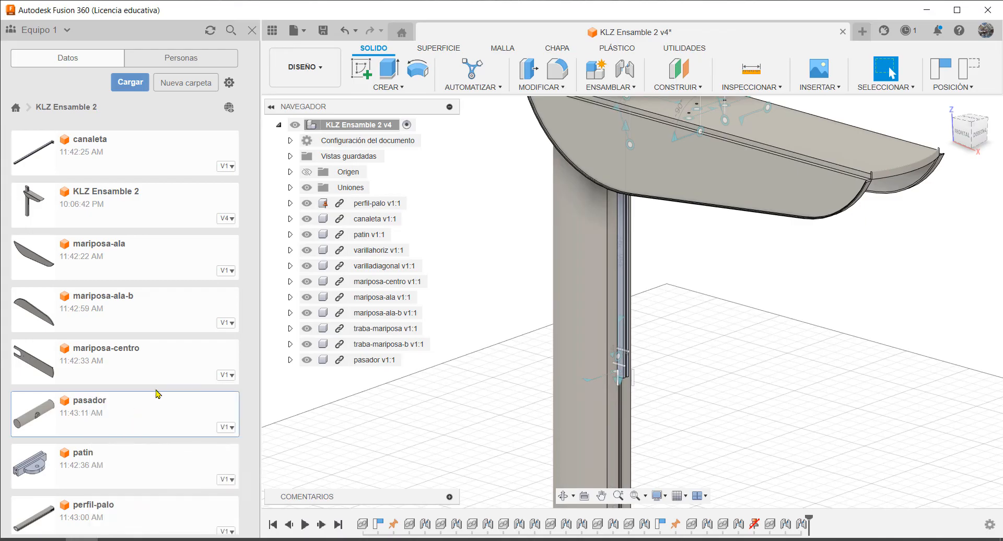
scroll(587, 467, "up", 5)
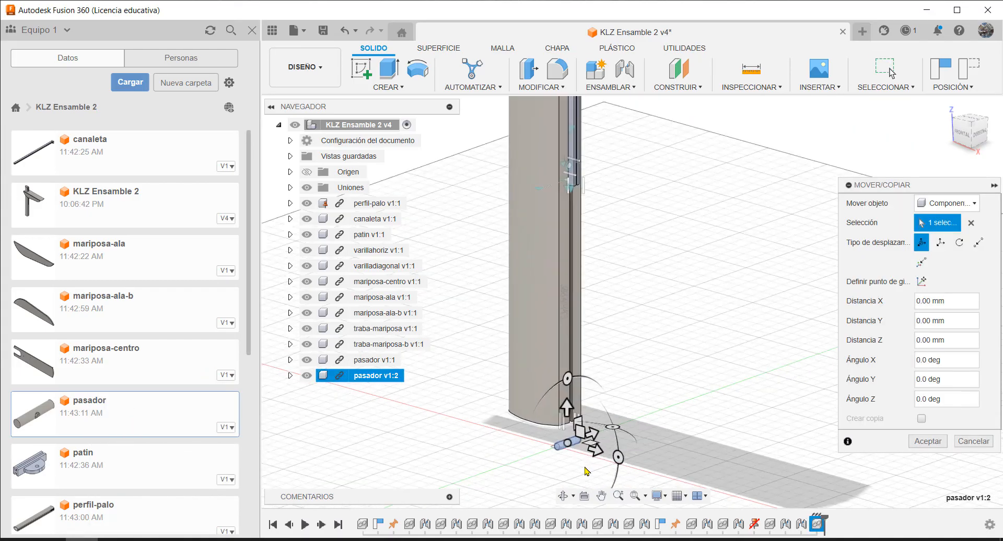
scroll(577, 413, "up", 4)
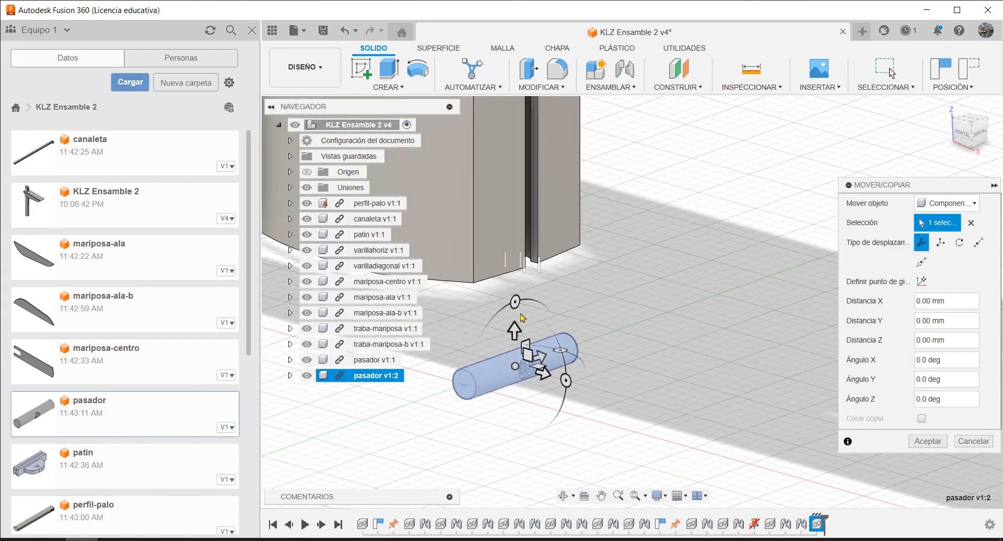
Stand the second pasador upright by rotating it -90 degrees about X, and turn it 180 degrees about Y
left_click_drag(516, 301, 569, 350)
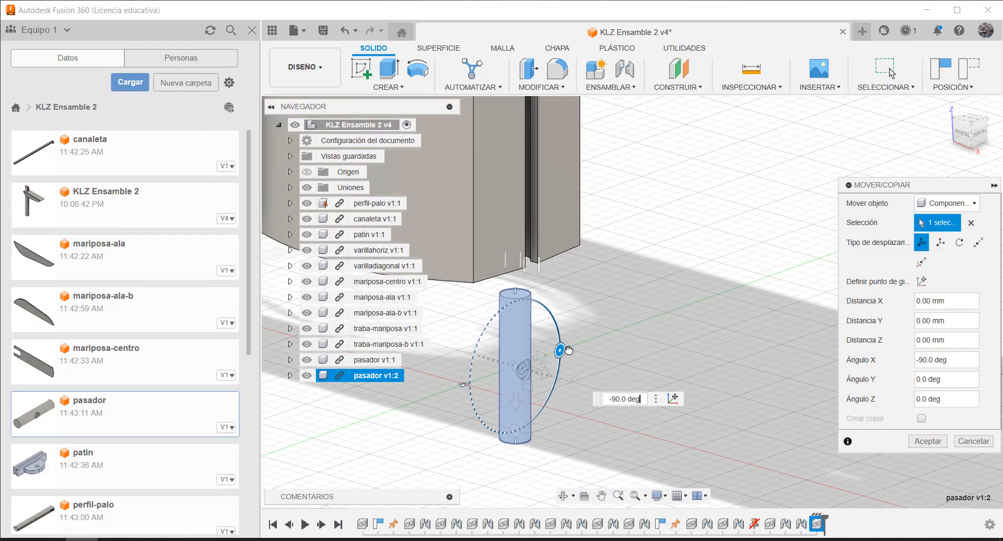
middle_click_drag(545, 393, 566, 405, "shift")
left_click_drag(585, 388, 455, 360)
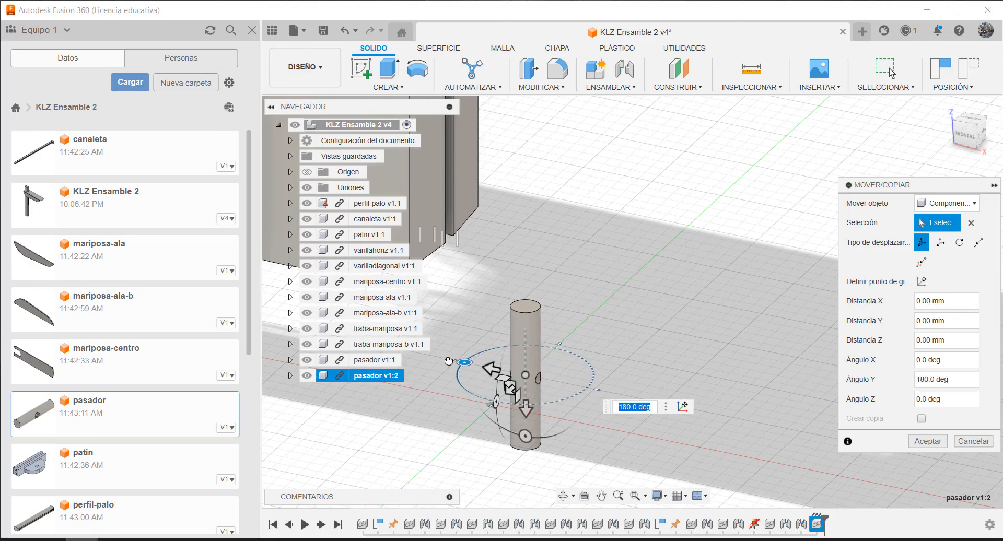
scroll(578, 437, "down", 6)
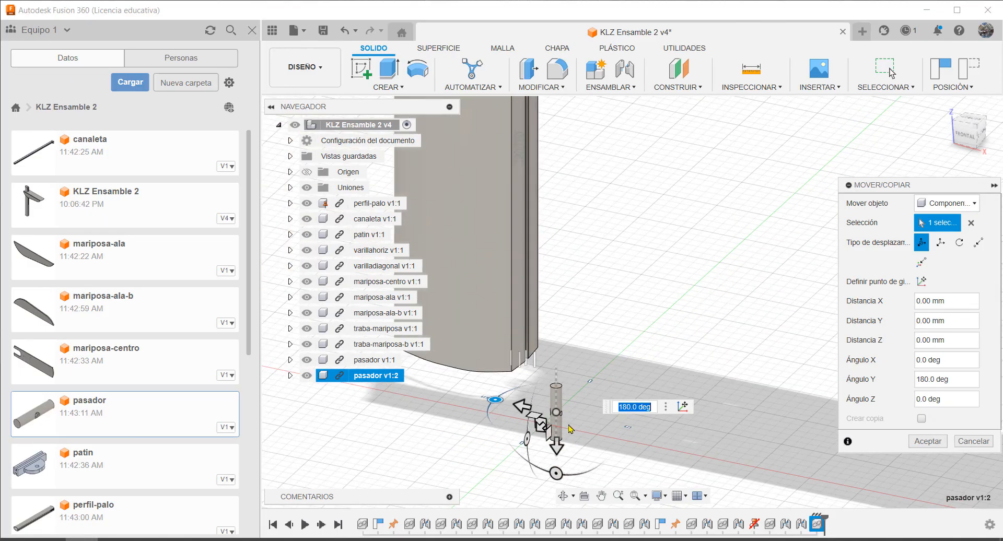
middle_click_drag(569, 381, 538, 384, "shift")
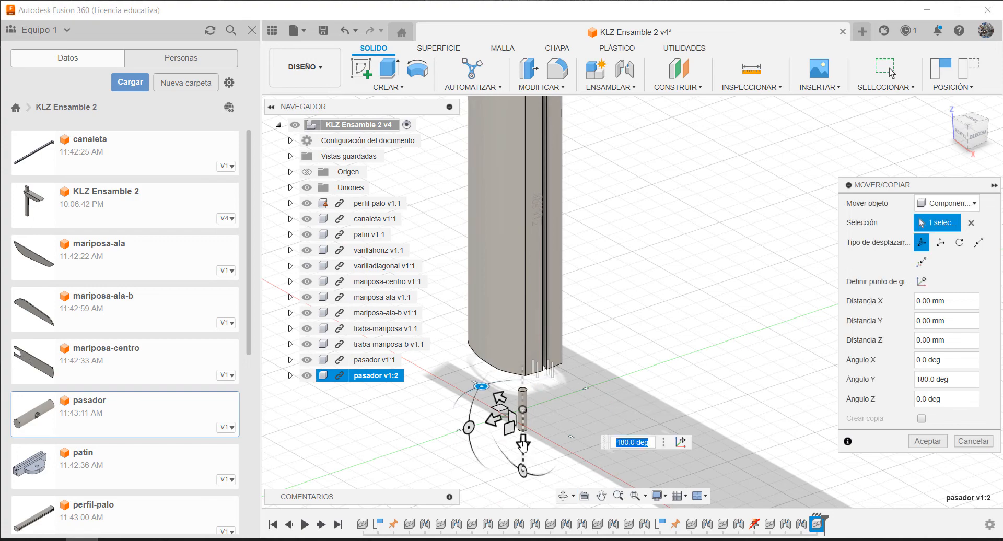
Raise the second pasador about 710 mm along the pole, up to the level of the table wings
left_click_drag(523, 445, 550, 181)
scroll(551, 344, "down", 6)
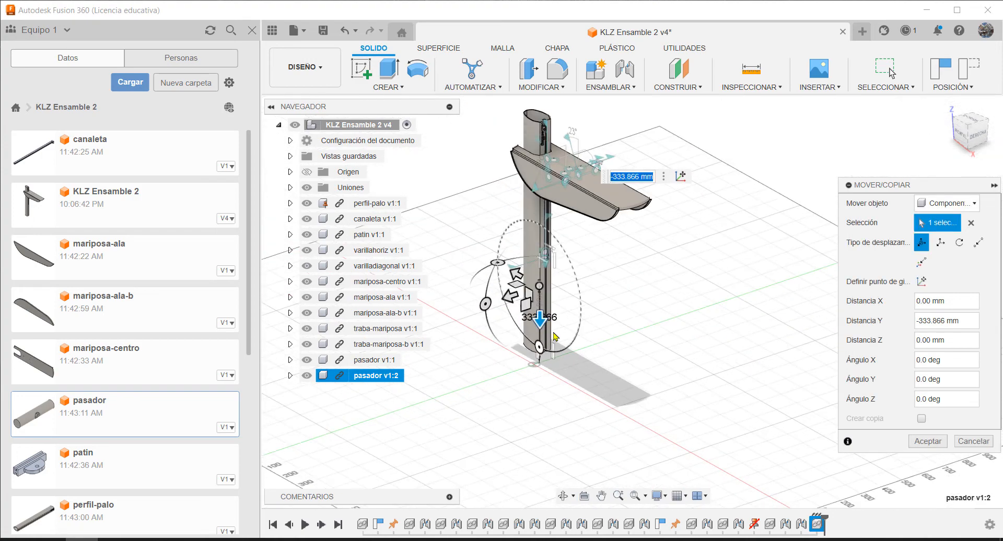
scroll(553, 313, "up", 4)
left_click_drag(497, 380, 539, 201)
middle_click_drag(584, 276, 582, 221, "shift")
scroll(583, 257, "down", 3)
scroll(544, 156, "up", 8)
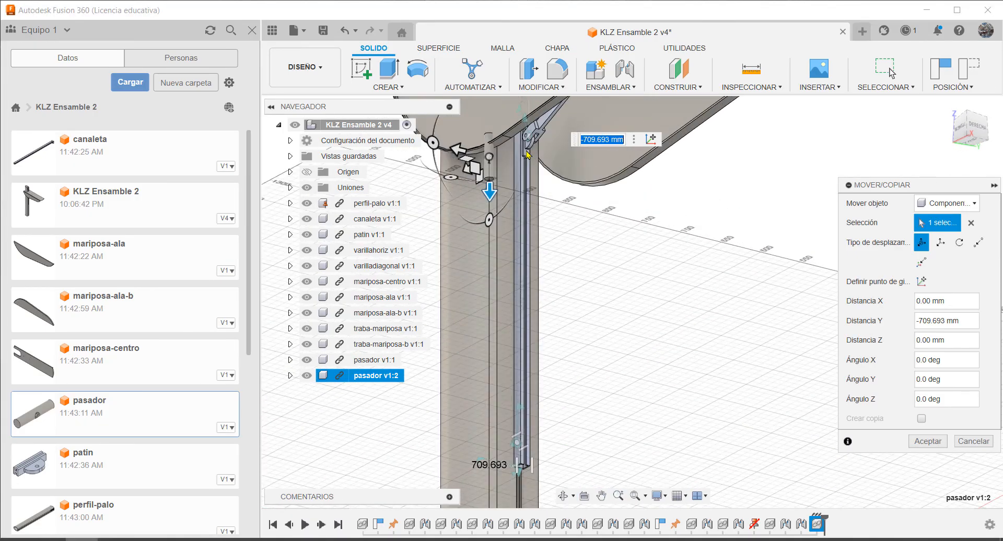
Move the second pasador about 54 mm sideways in front of the pole and about 77 mm farther up, and confirm its placement
middle_click_drag(545, 161, 563, 232)
middle_click_drag(630, 247, 670, 258, "shift")
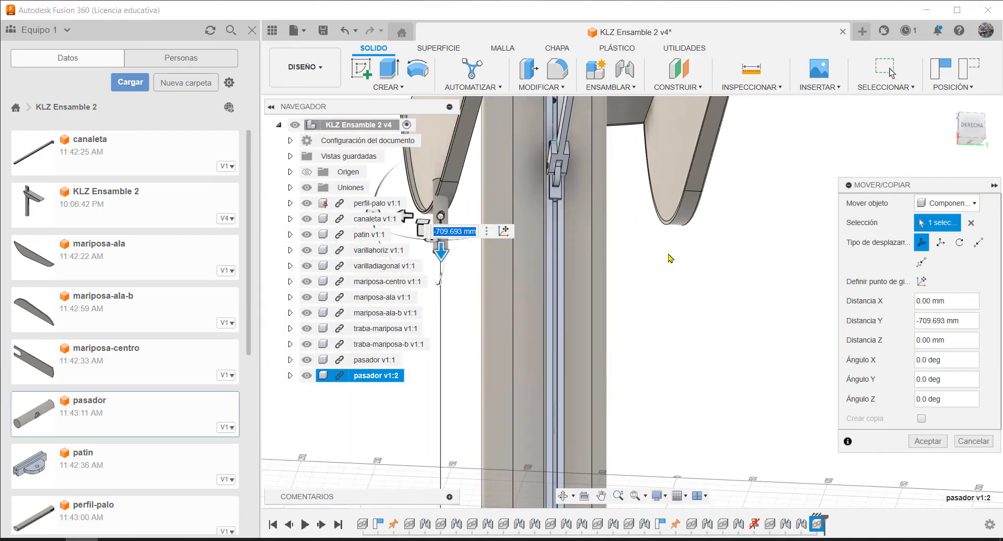
scroll(576, 150, "down", 3)
scroll(530, 170, "up", 1)
scroll(452, 223, "up", 2)
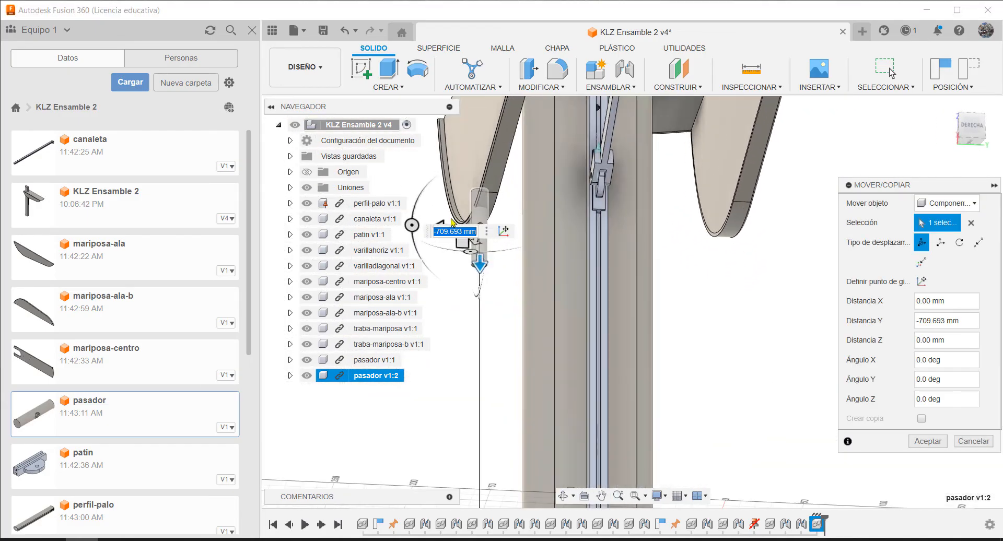
scroll(490, 250, "down", 1)
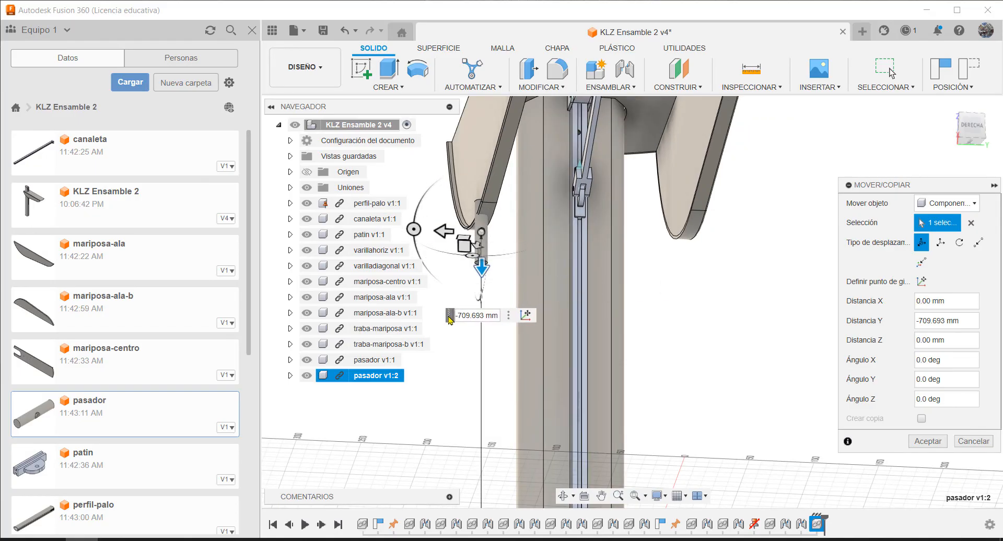
left_click_drag(443, 233, 514, 234)
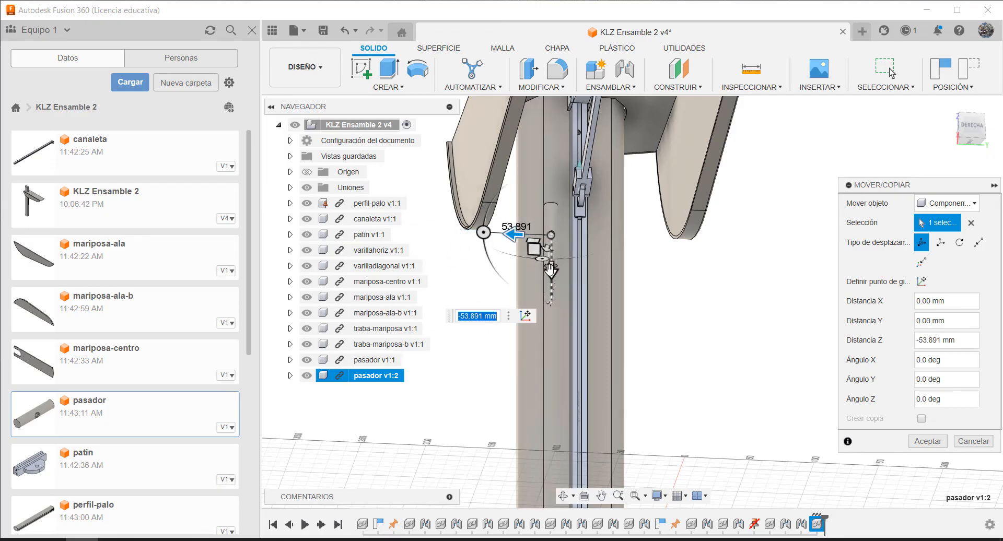
left_click_drag(553, 271, 560, 238)
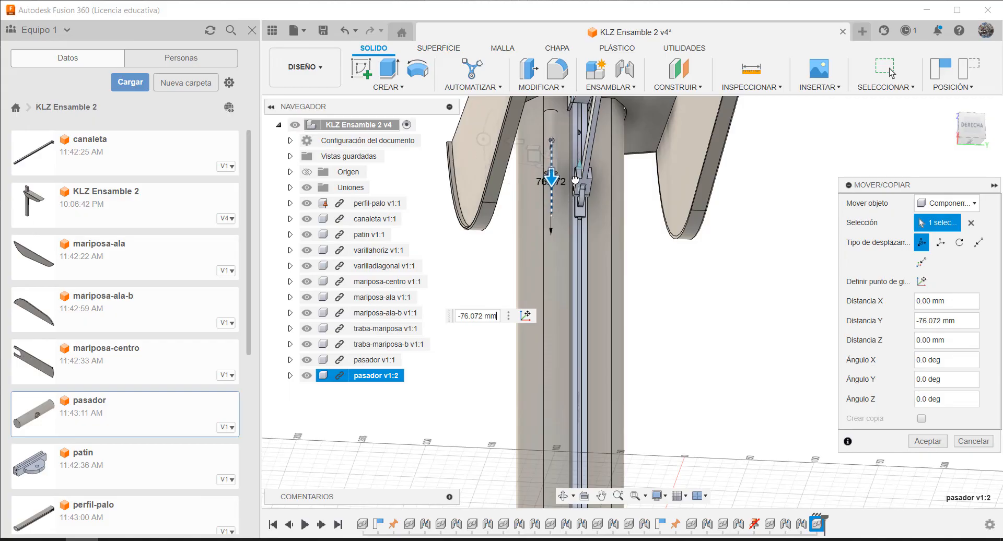
scroll(554, 152, "up", 5)
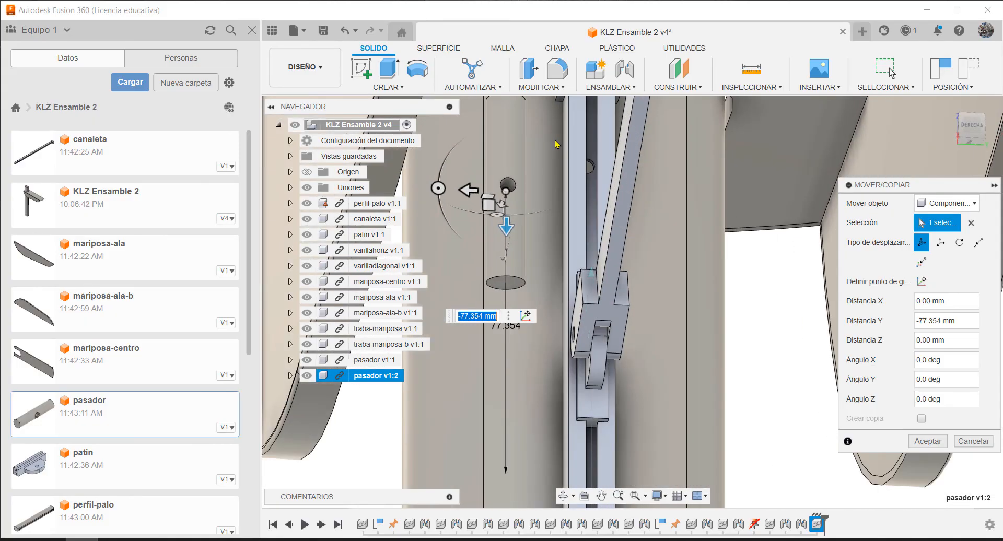
middle_click_drag(660, 219, 665, 219)
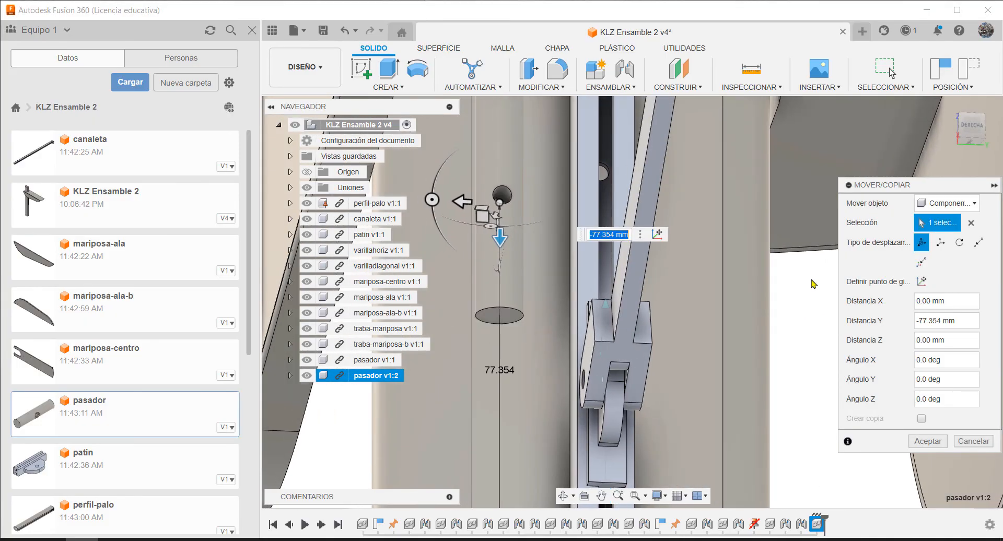
left_click(928, 441)
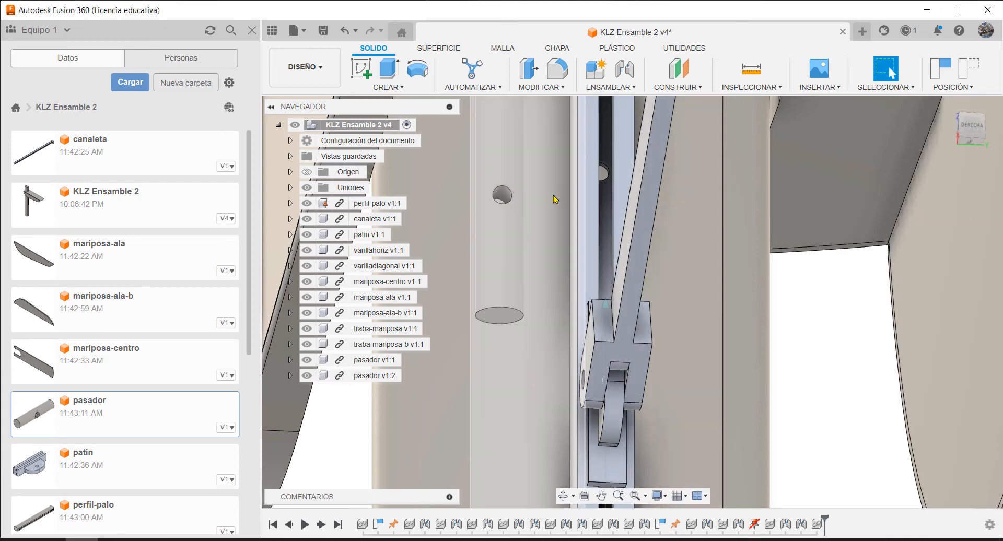
Joint the second pasador's lower end-face centre to the centre of perfil-palo's round channel, with cylindrical motion about the Z axis
key("j")
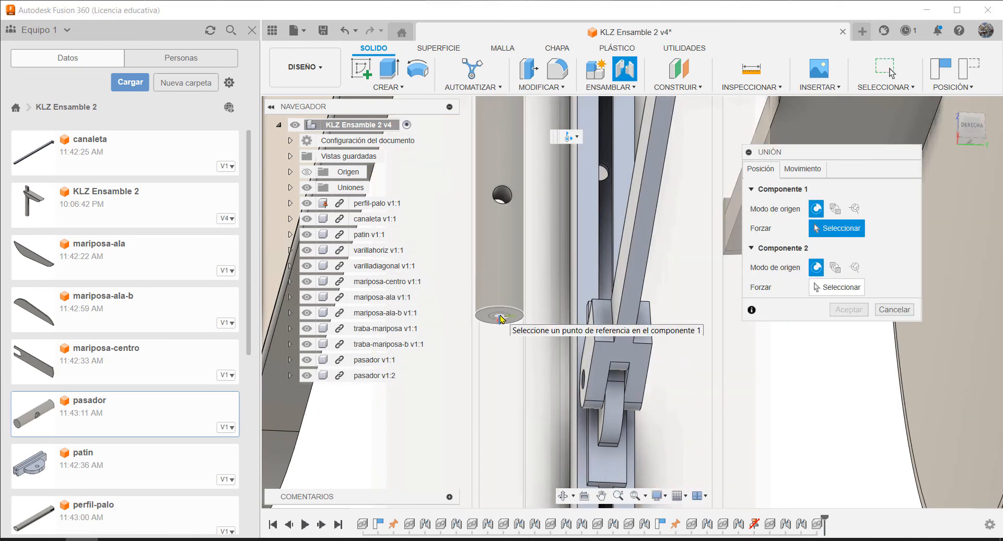
left_click(501, 317)
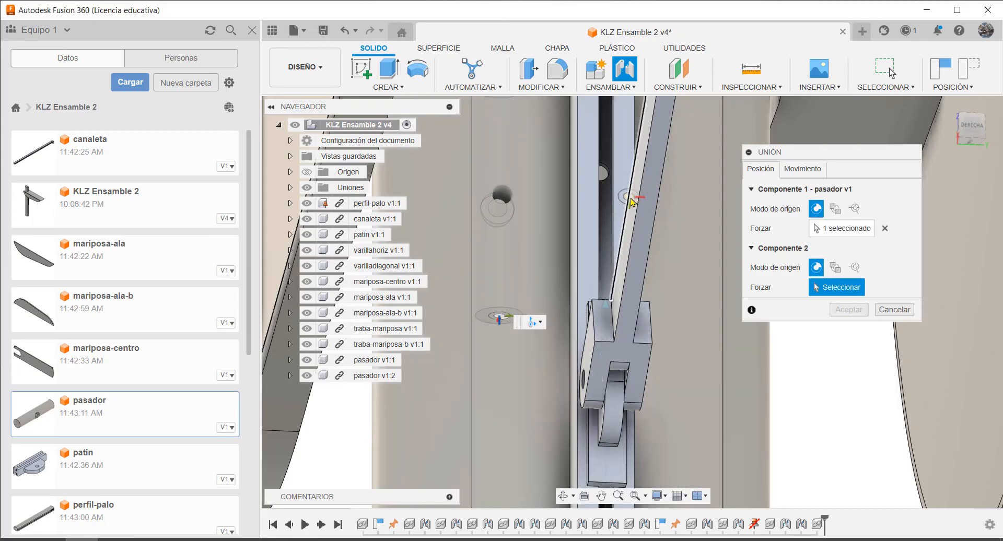
scroll(614, 255, "down", 5)
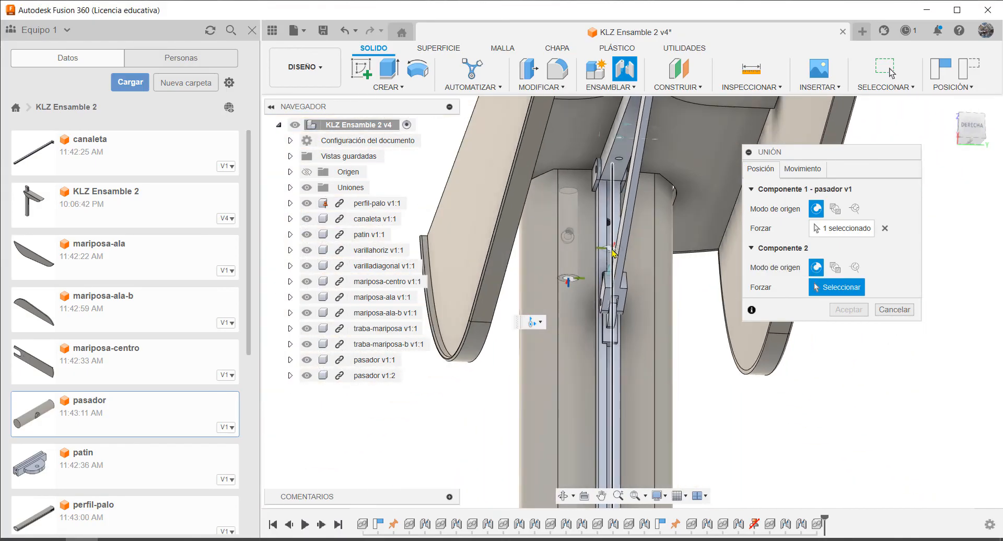
middle_click_drag(614, 254, 608, 298, "shift")
scroll(611, 297, "up", 5)
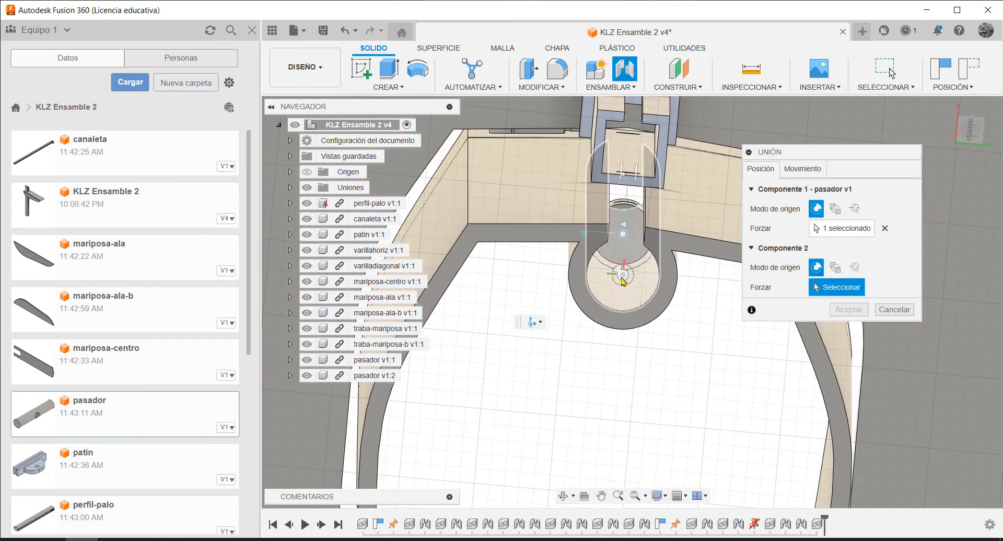
left_click(622, 281)
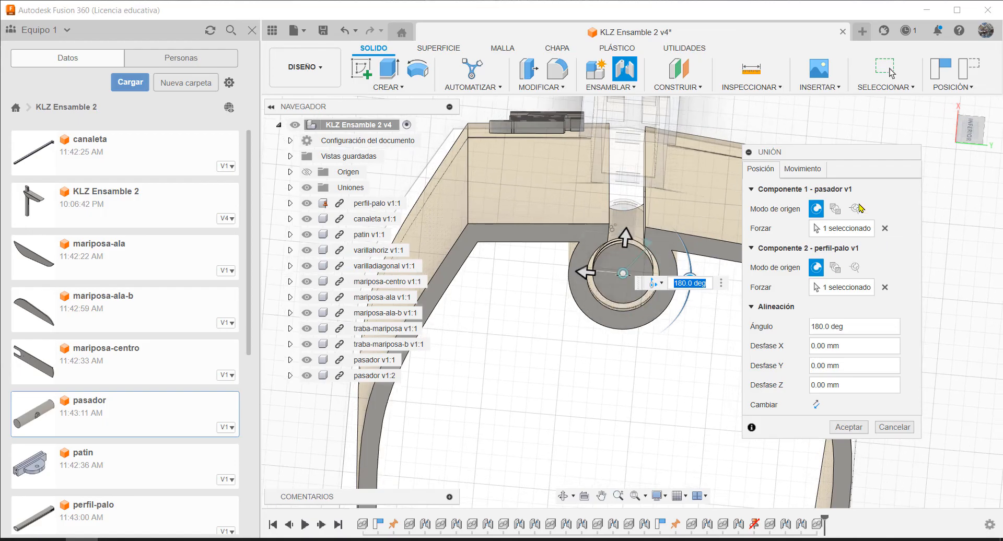
left_click(813, 176)
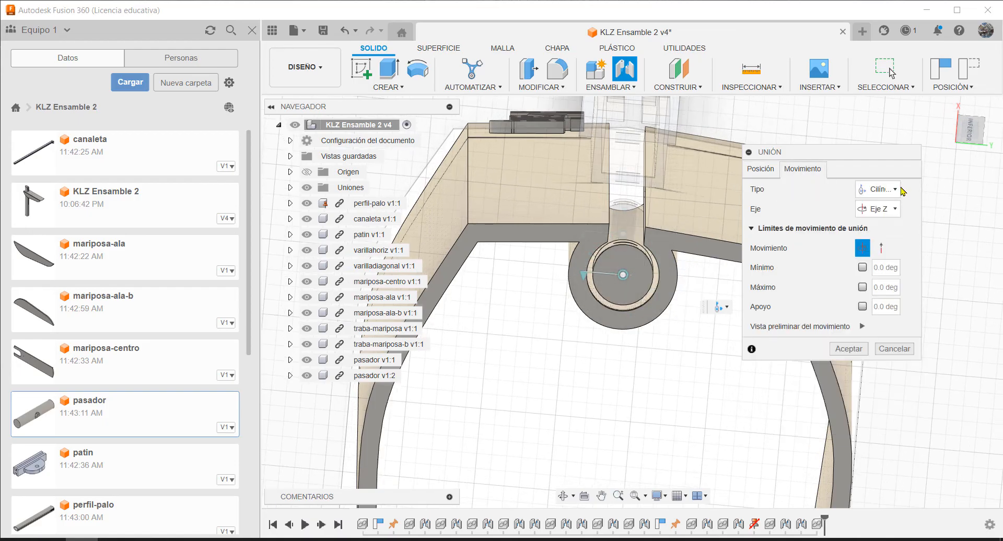
left_click(848, 349)
Slide the second pasador upward along perfil-palo's round channel, toward the level of the table wings
middle_click_drag(712, 224, 708, 232, "shift")
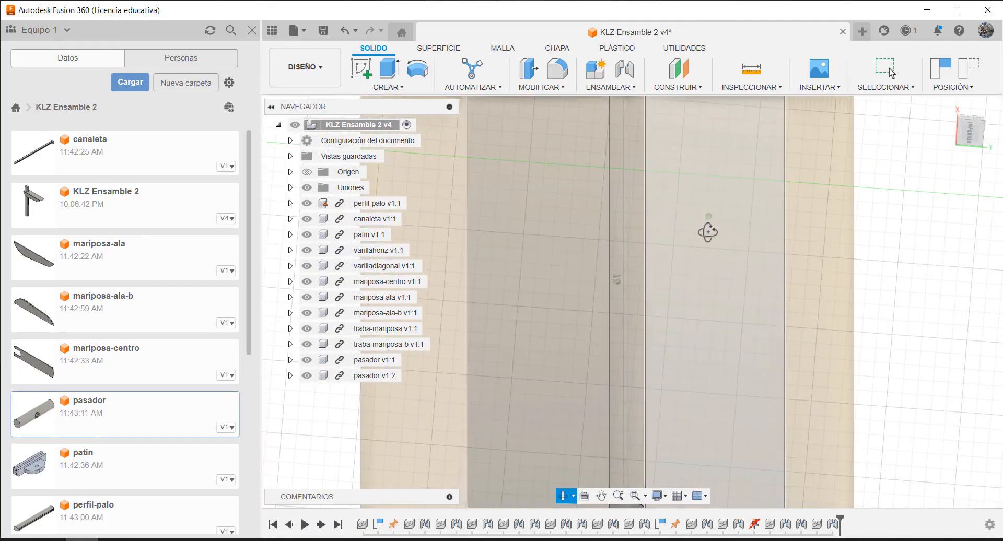
scroll(700, 251, "down", 3)
scroll(706, 309, "down", 4)
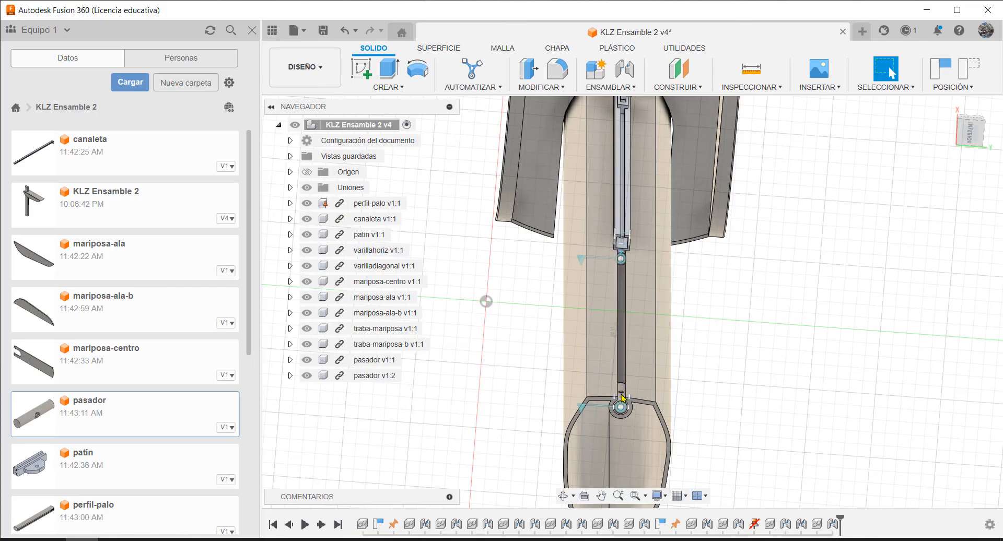
scroll(624, 409, "up", 5)
left_click_drag(615, 413, 618, 140)
scroll(631, 199, "up", 3)
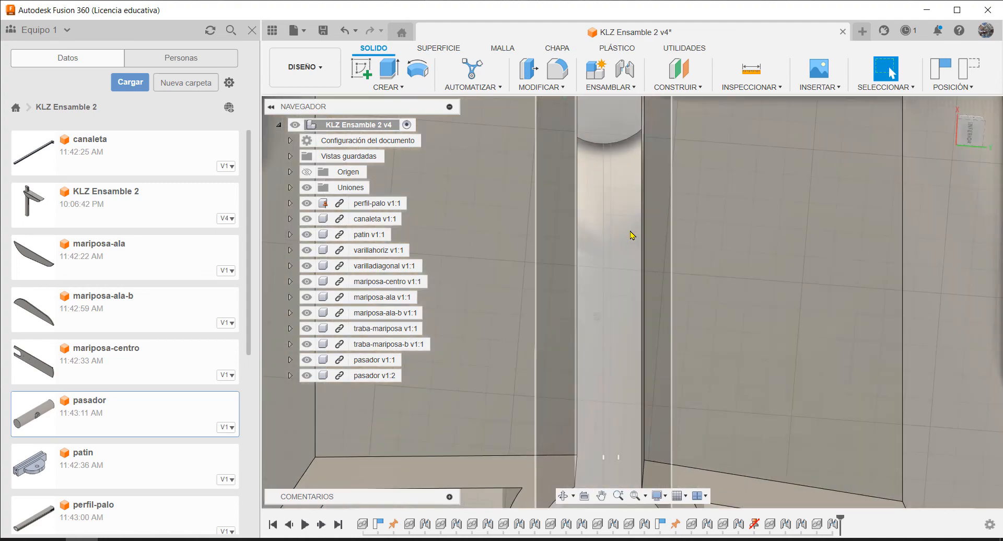
scroll(631, 208, "down", 5)
scroll(631, 208, "down", 3)
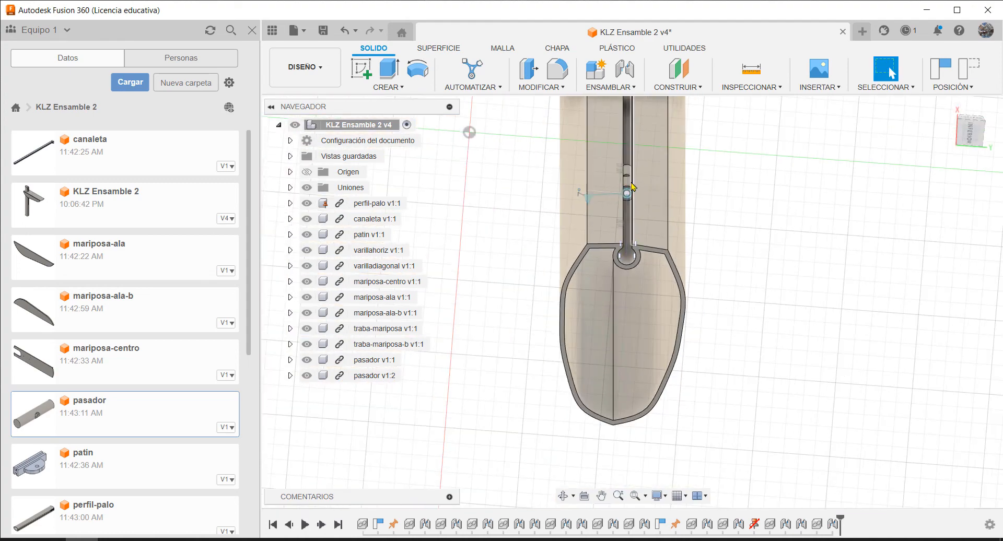
middle_click_drag(633, 187, 646, 372, "shift")
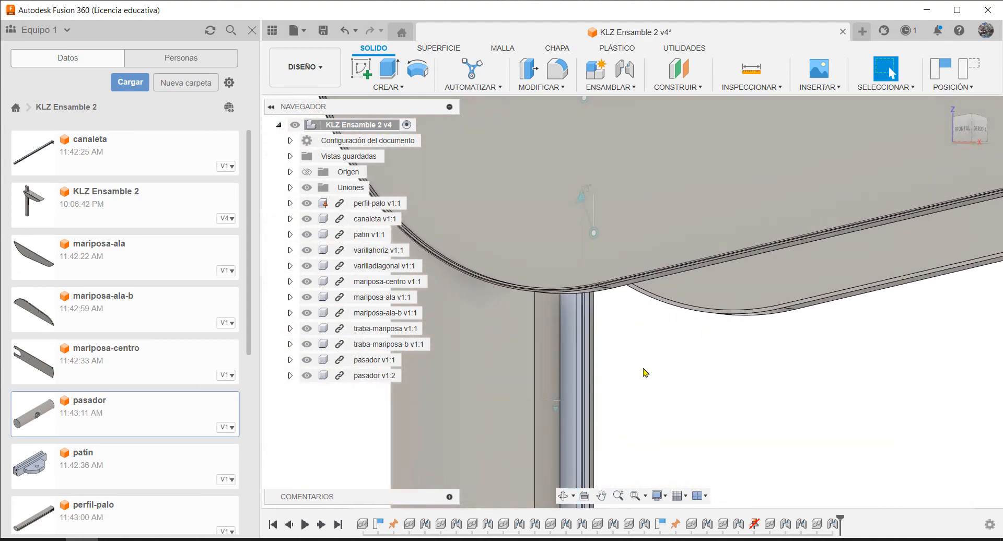
scroll(615, 321, "down", 6)
middle_click_drag(664, 193, 741, 215, "shift")
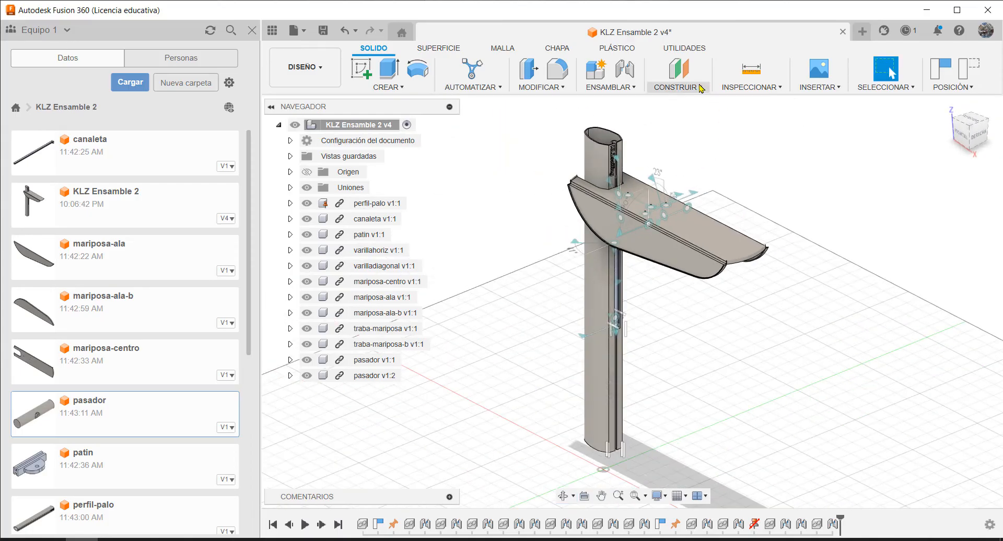
Cut the assembly with a section analysis on the XZ plane, offset by about -15.17 mm
left_click(747, 87)
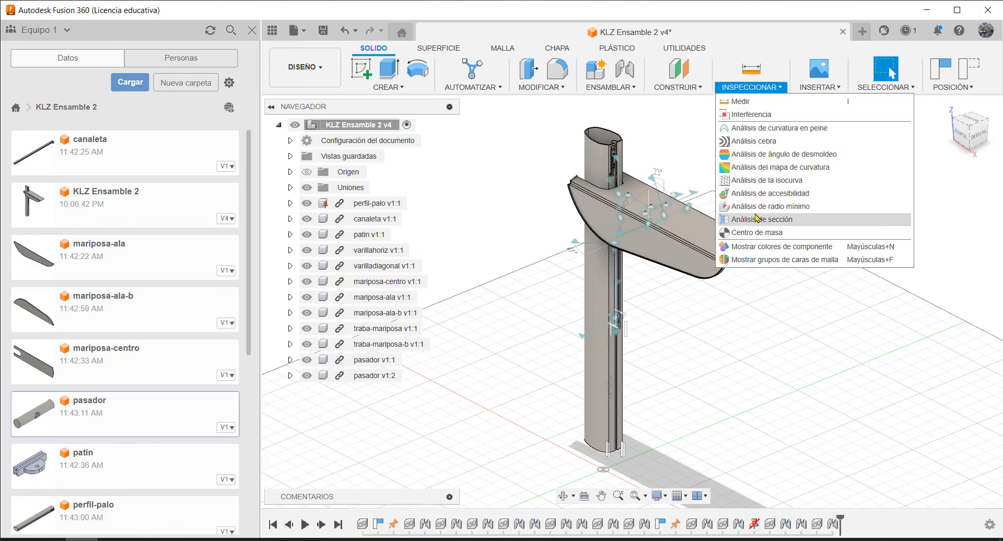
left_click(754, 220)
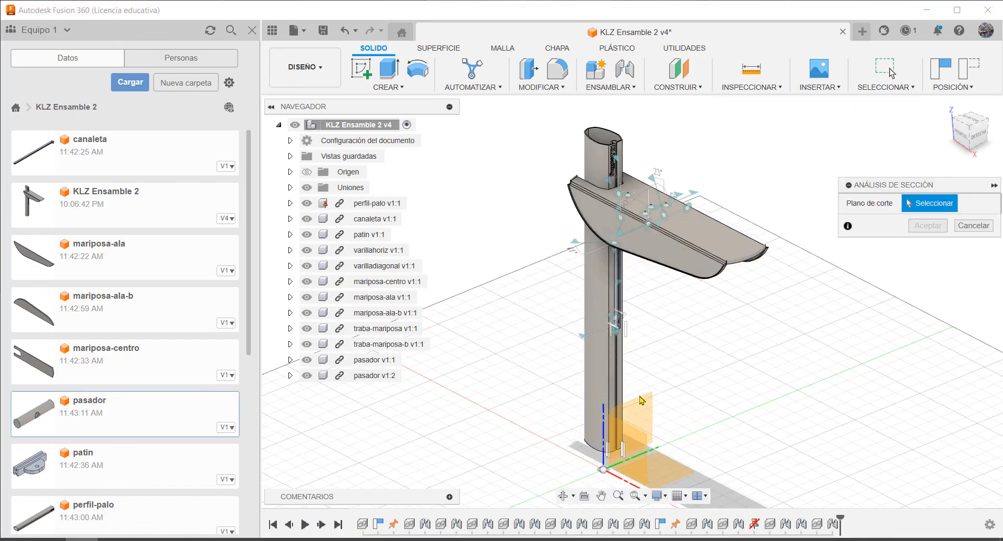
left_click(641, 435)
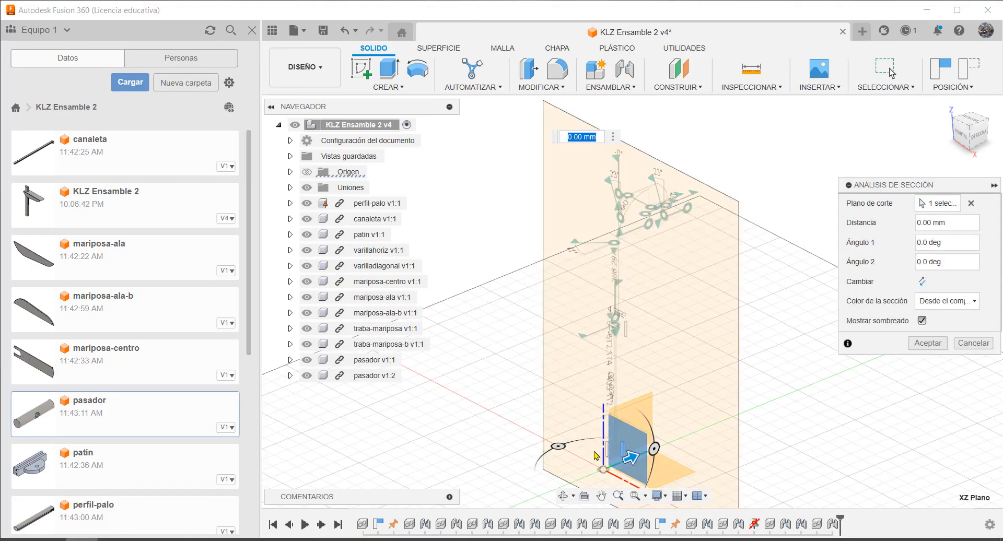
left_click_drag(632, 459, 656, 445)
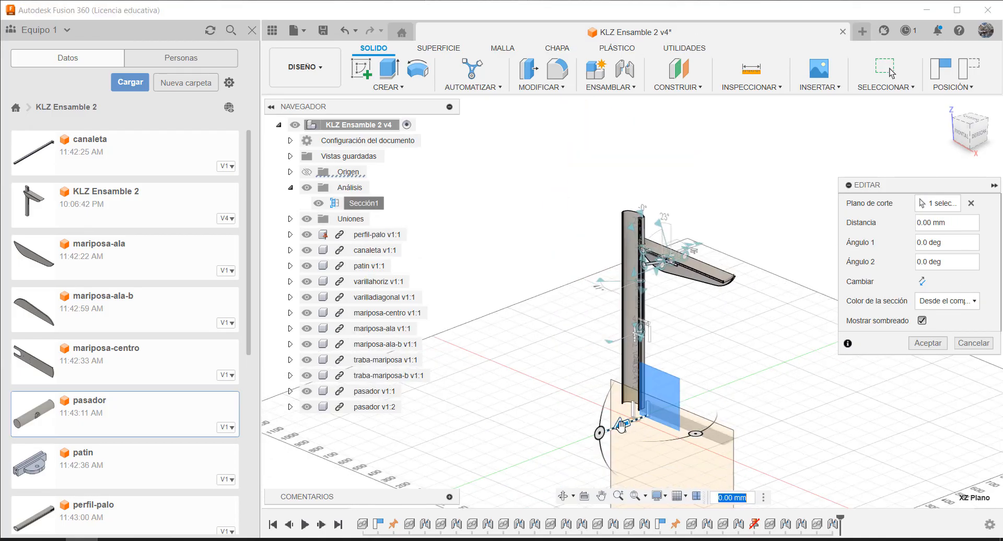
left_click_drag(621, 425, 624, 426)
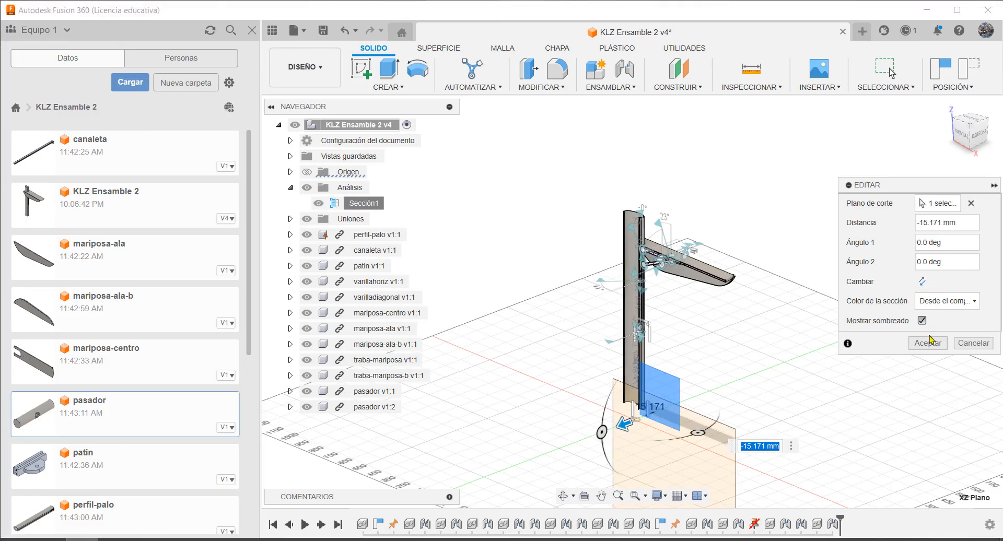
left_click(927, 344)
Slide the second pasador up to canaleta's upper hole and turn it so its cross hole roughly faces that hole
scroll(653, 232, "up", 5)
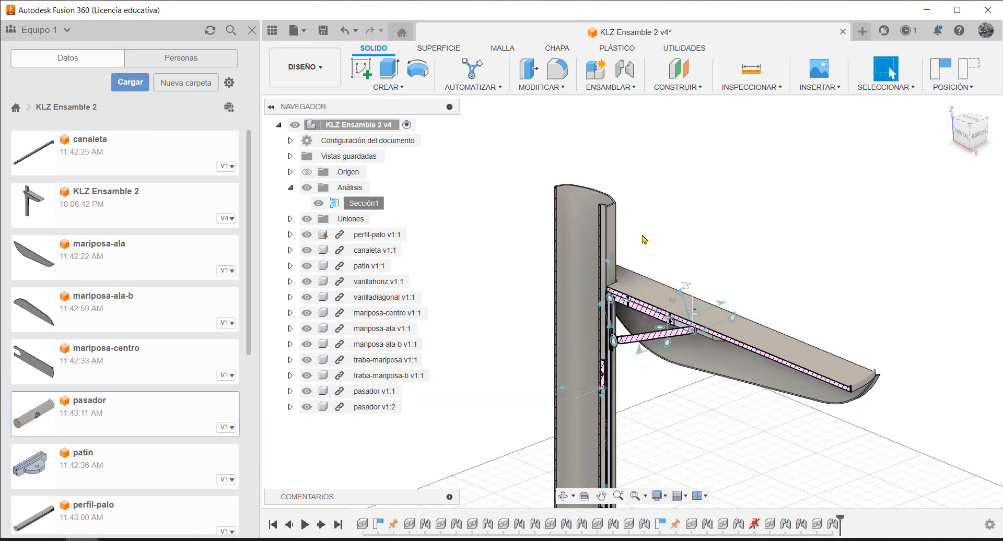
scroll(627, 379, "up", 5)
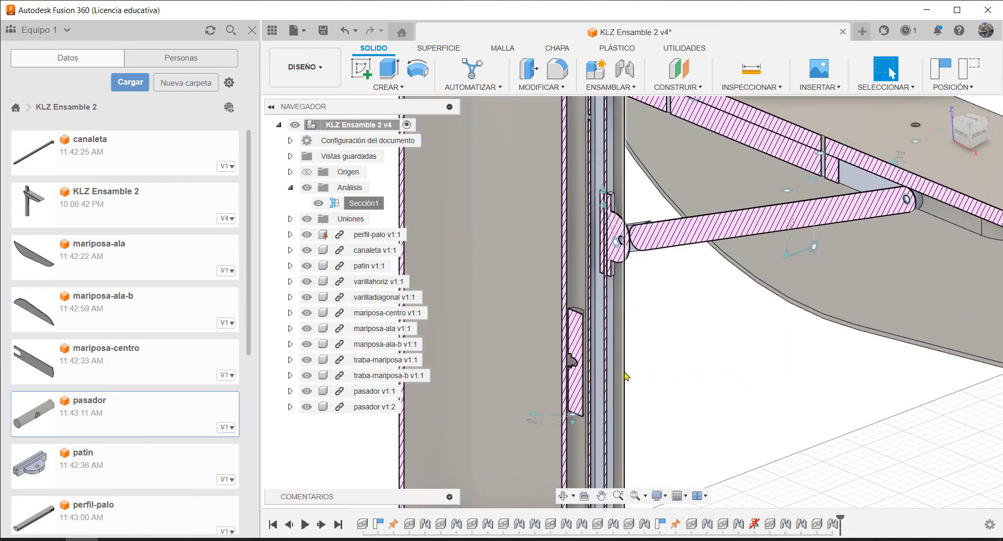
left_click_drag(578, 305, 579, 171)
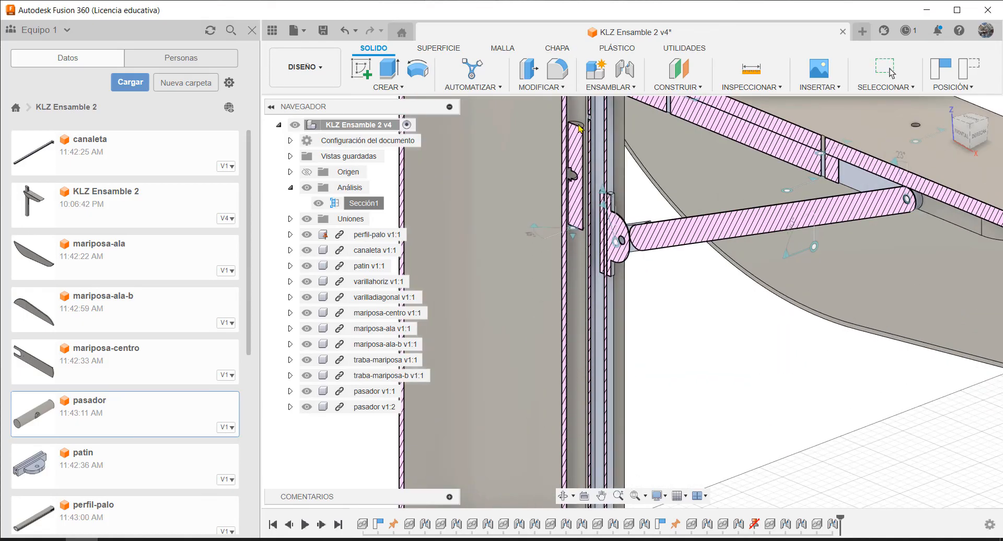
scroll(592, 278, "down", 3)
scroll(597, 157, "up", 5)
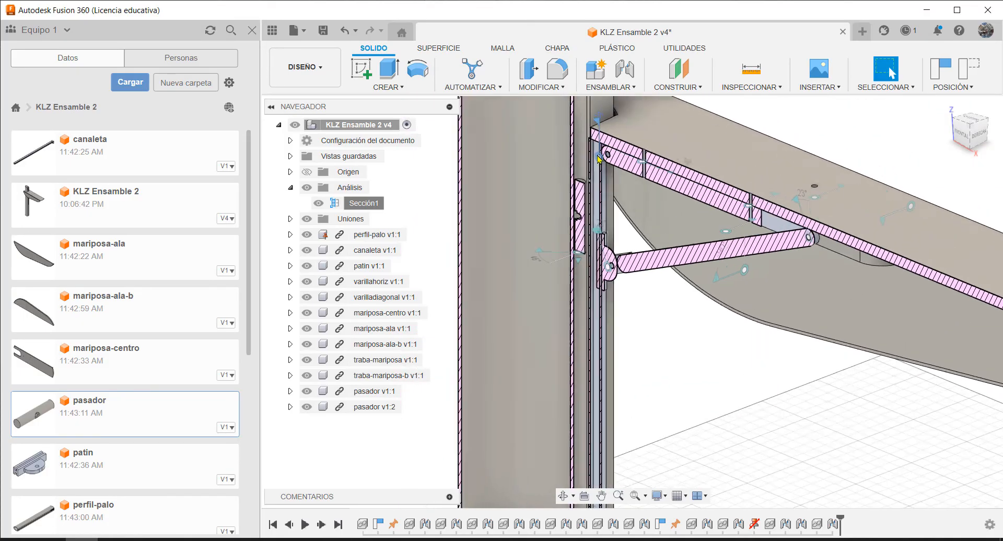
left_click_drag(568, 227, 568, 218)
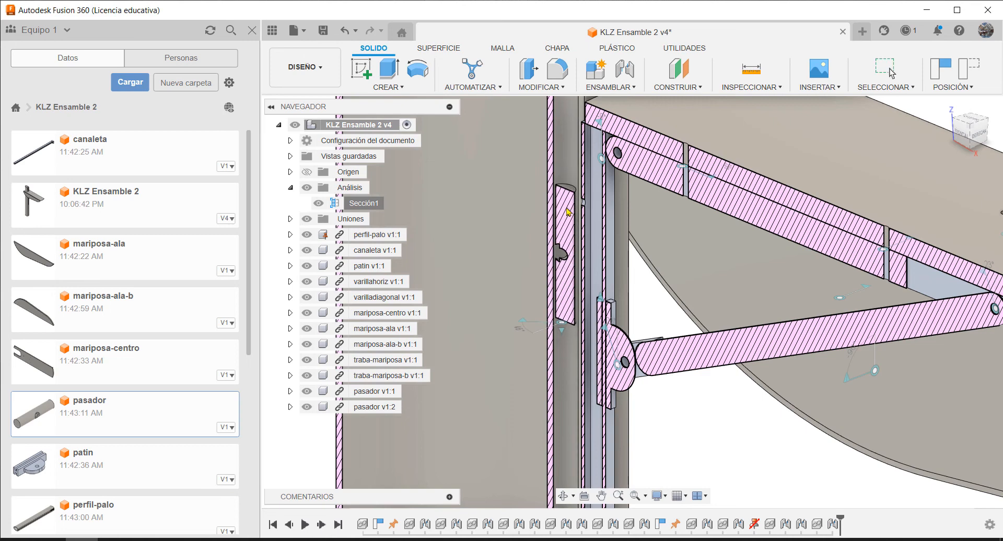
left_click_drag(570, 176, 569, 171)
middle_click_drag(632, 242, 630, 238)
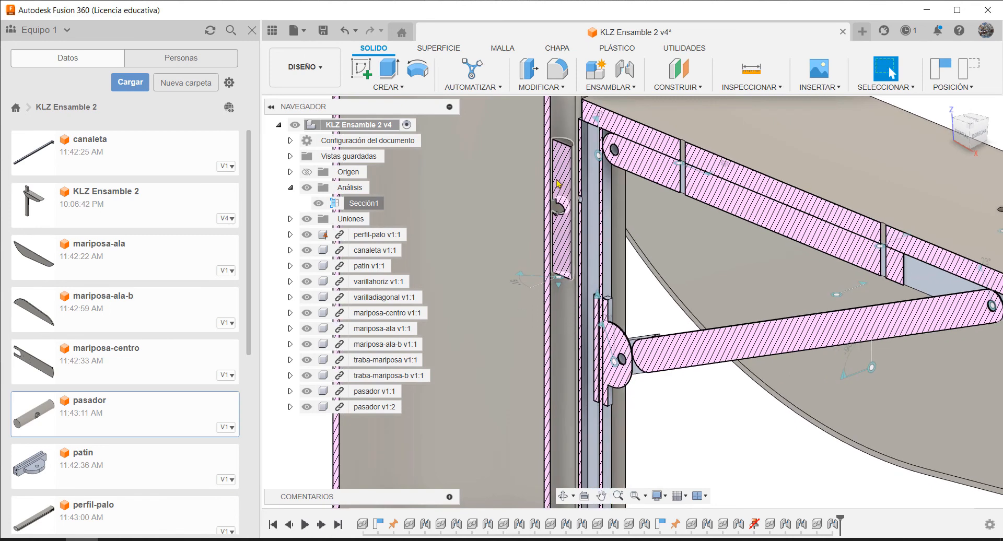
left_click_drag(560, 185, 566, 167)
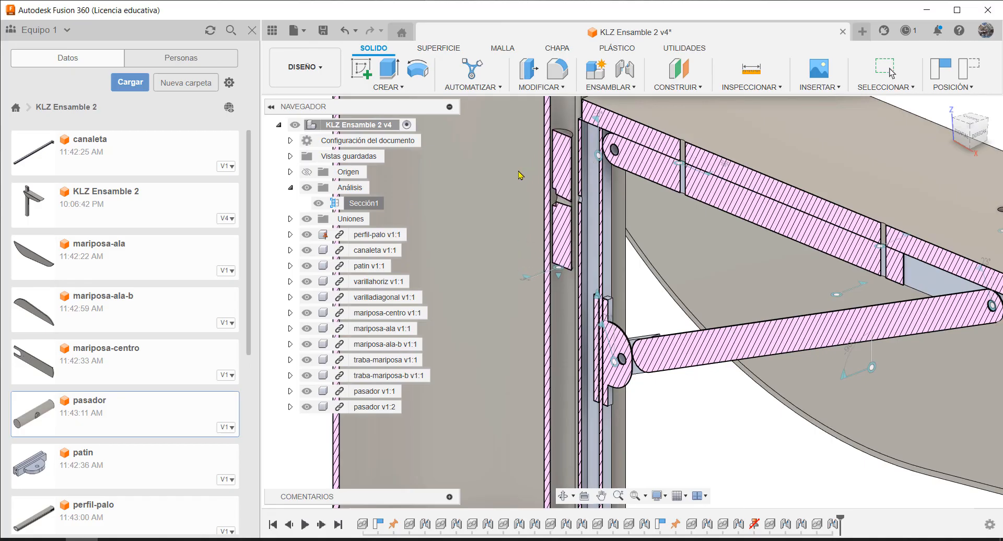
key("Escape")
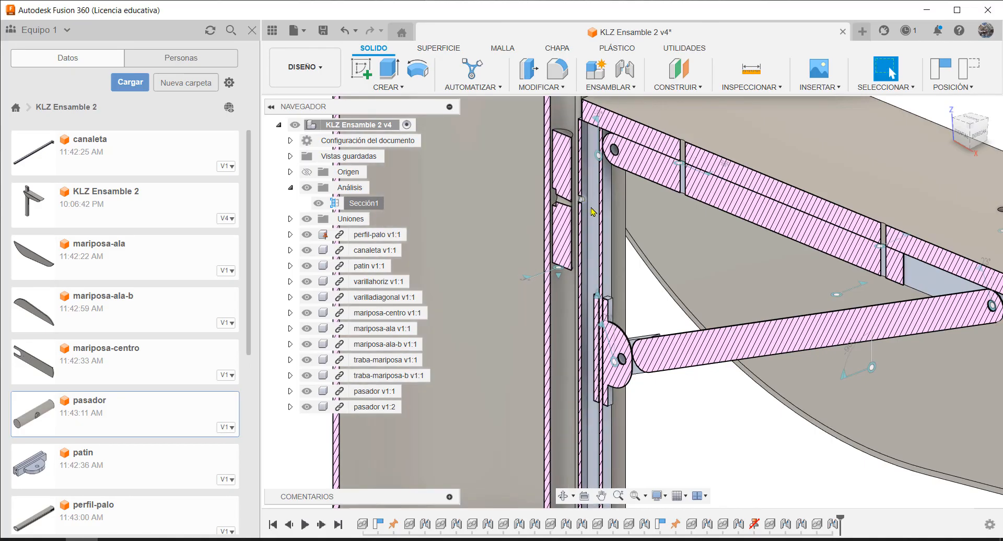
left_click_drag(563, 181, 559, 182)
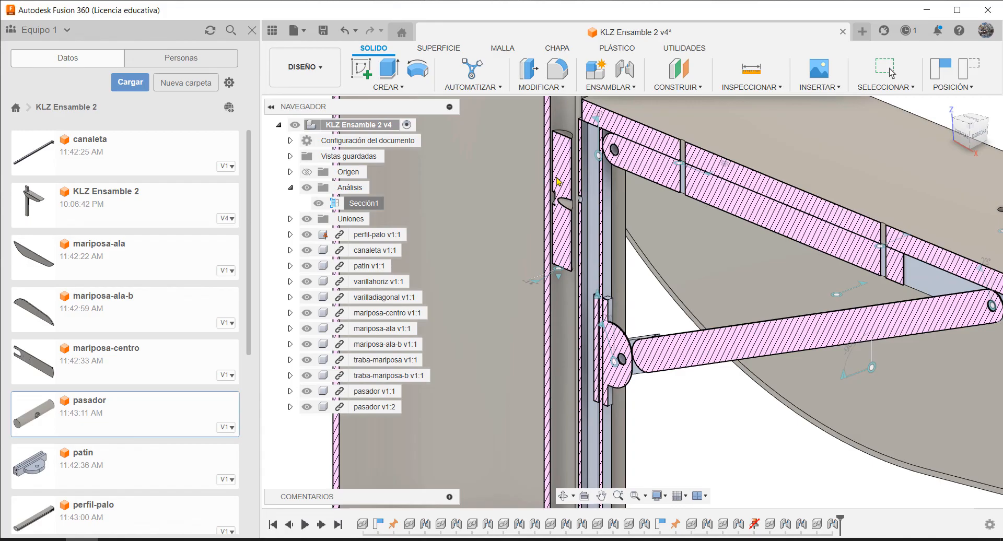
Joint the second pasador's cross-hole centre to the centre of canaleta's upper hole, with cylindrical motion about the Z axis
scroll(558, 181, "up", 5)
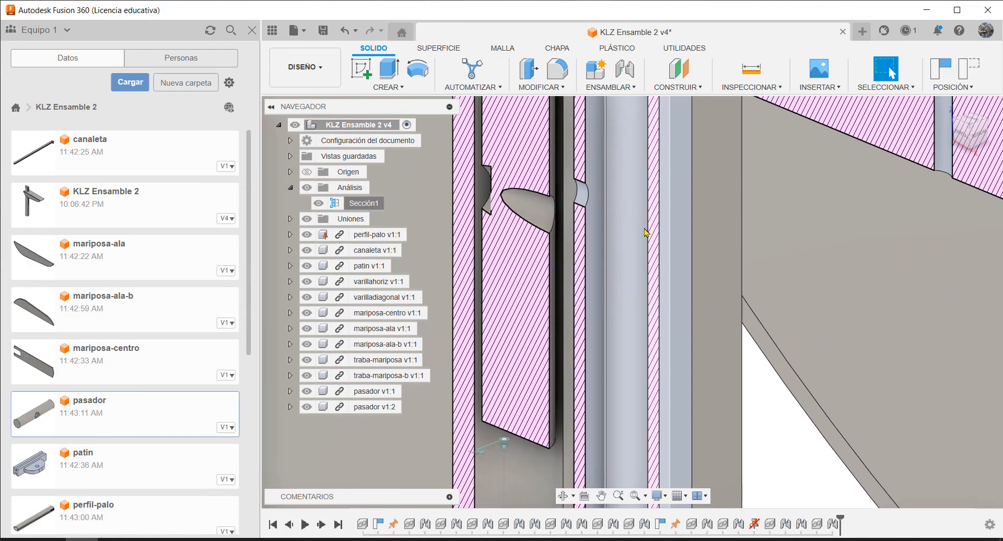
middle_click_drag(644, 229, 618, 224, "shift")
scroll(613, 186, "down", 2)
scroll(612, 173, "up", 2)
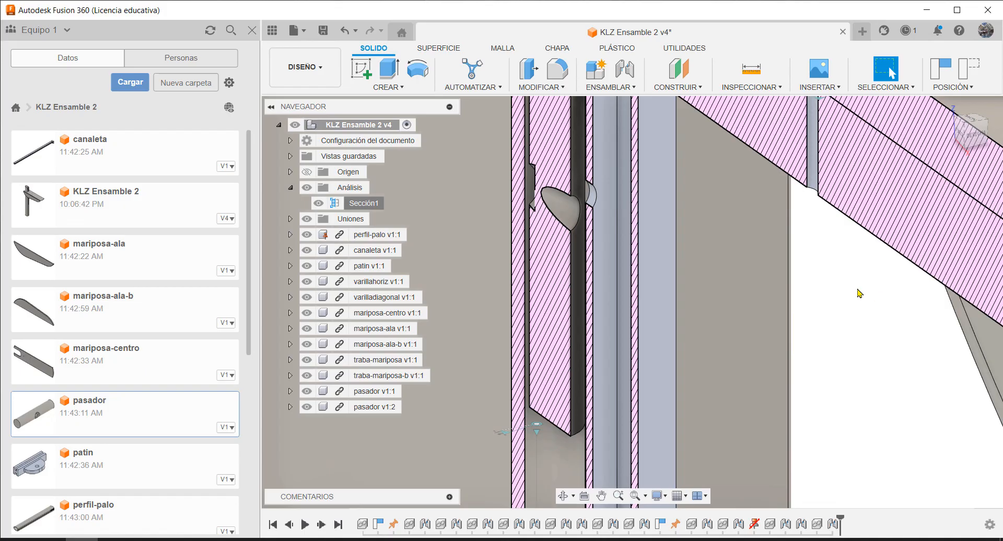
key("j")
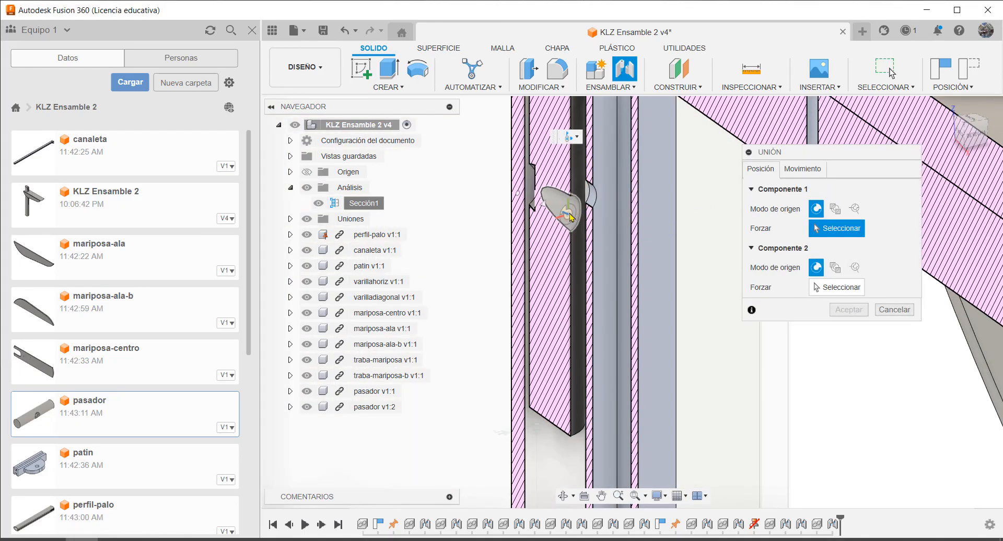
left_click(570, 215)
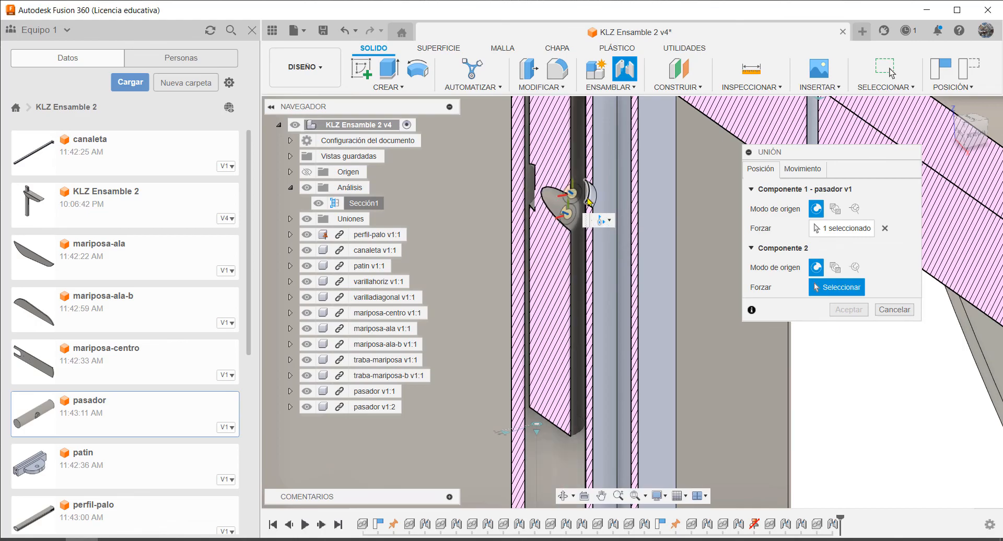
scroll(594, 201, "up", 5)
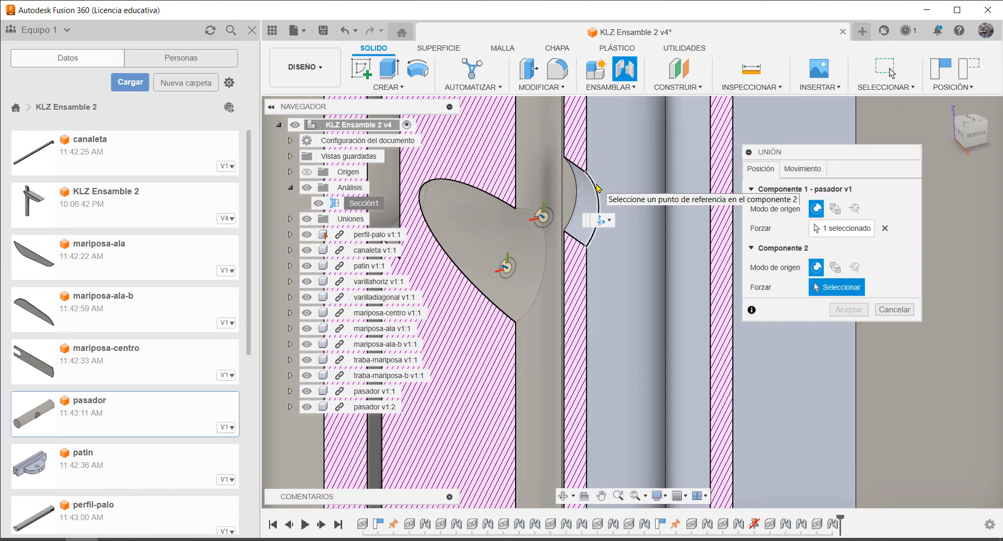
left_click(545, 220)
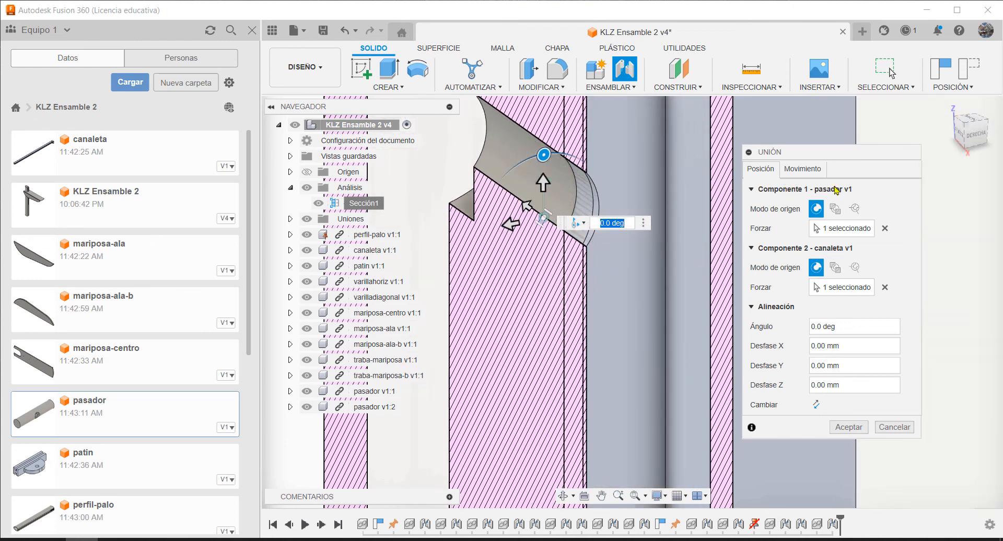
left_click(807, 169)
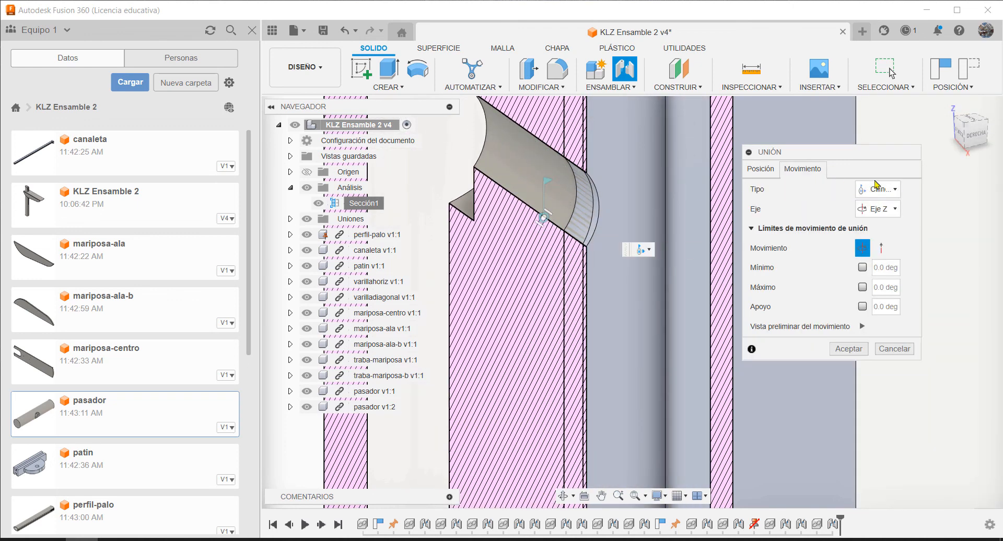
left_click(849, 349)
Examine in the section view how both pasadores line up with the canaleta's holes along the pole
middle_click_drag(741, 312, 739, 266, "shift")
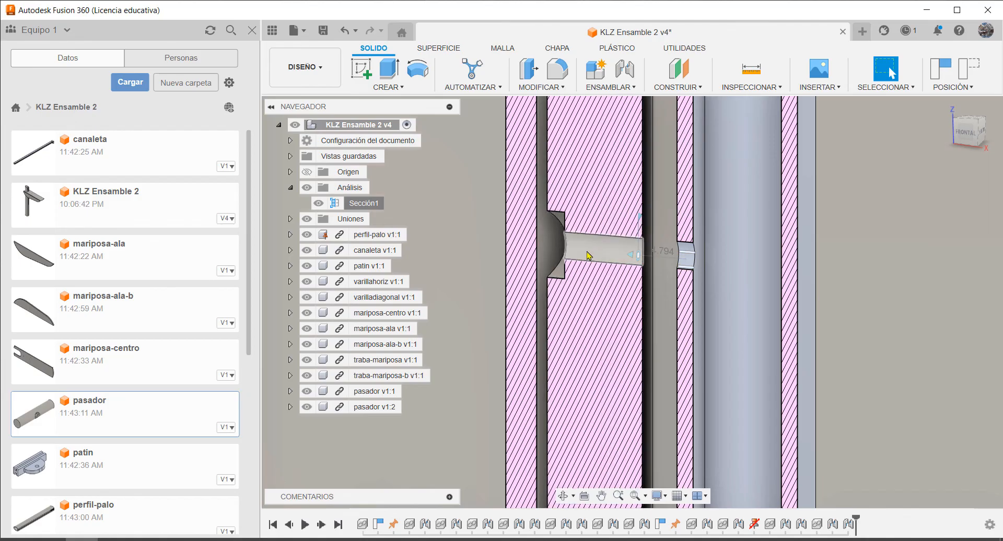
scroll(587, 256, "down", 6)
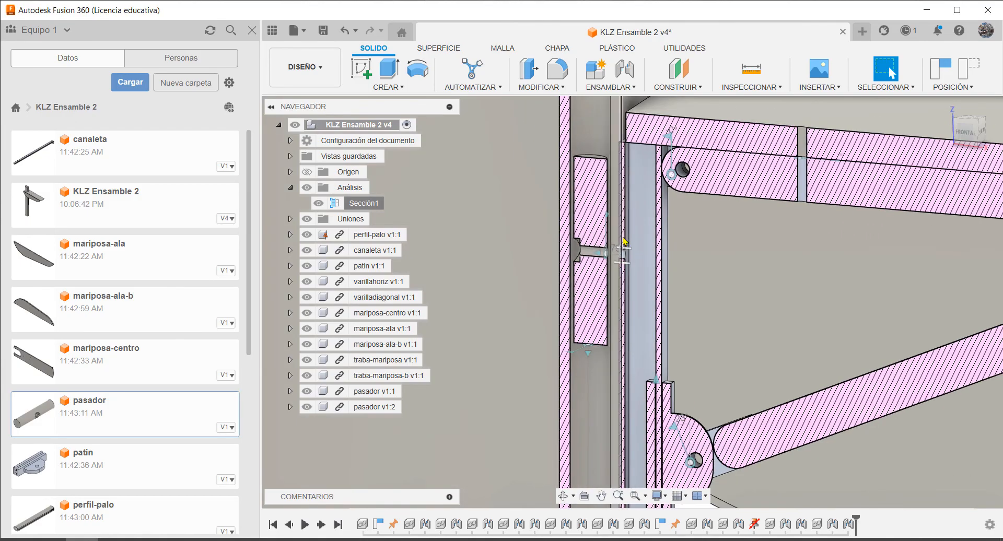
middle_click_drag(624, 241, 607, 255, "shift")
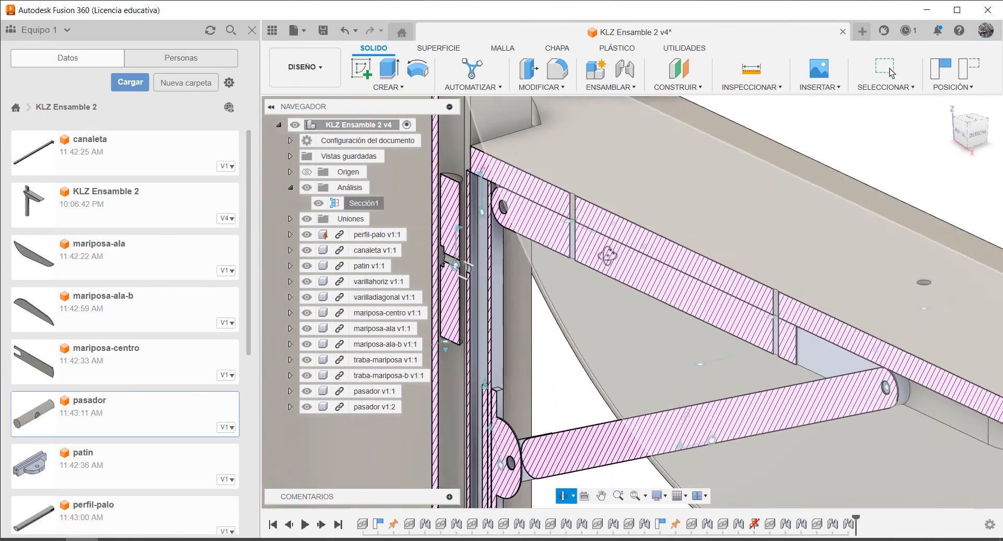
scroll(617, 283, "down", 10)
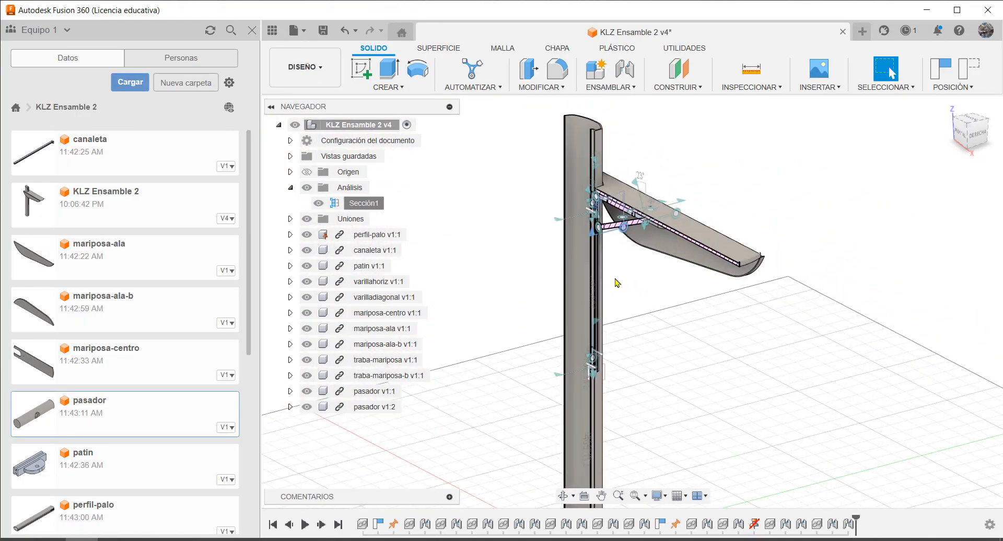
scroll(617, 283, "up", 10)
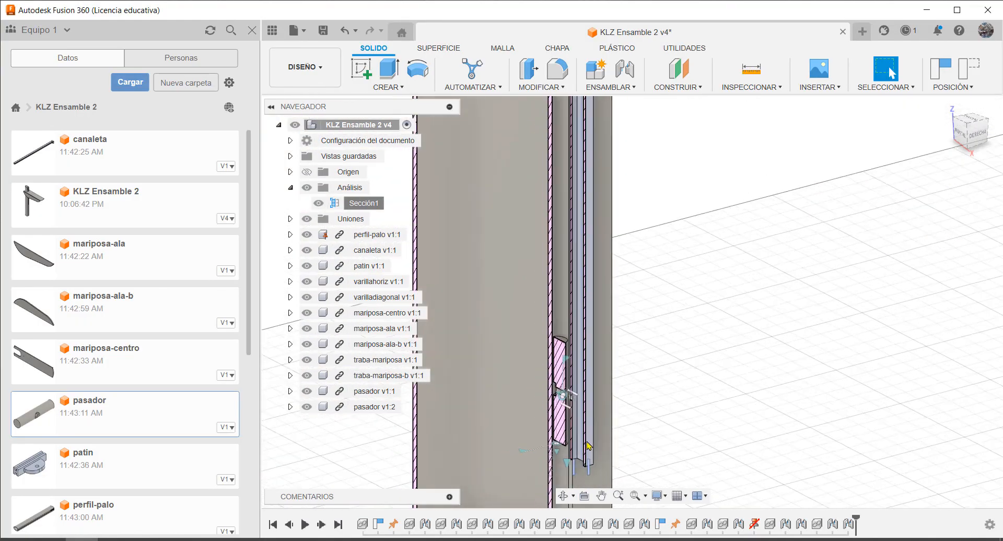
scroll(587, 446, "down", 6)
scroll(631, 297, "down", 5)
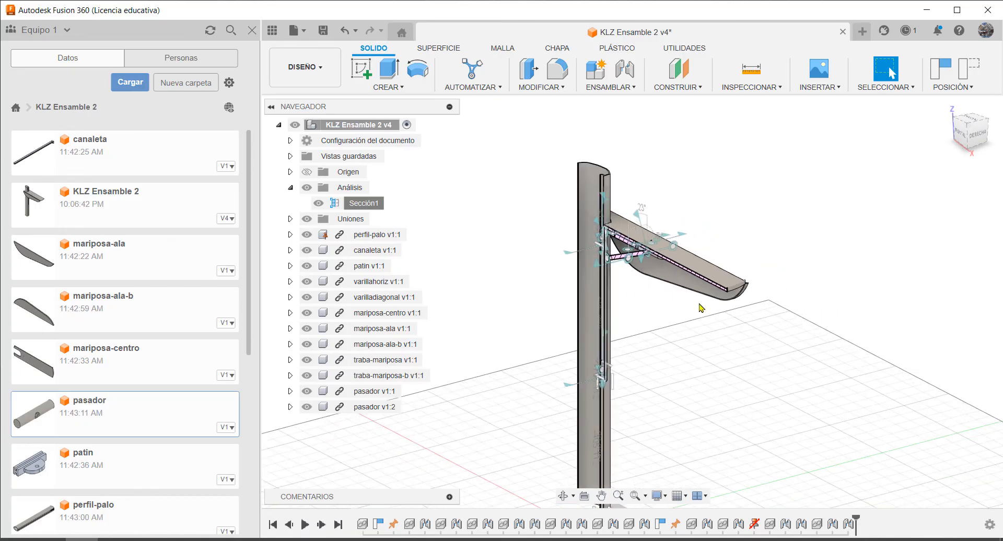
scroll(763, 376, "up", 3)
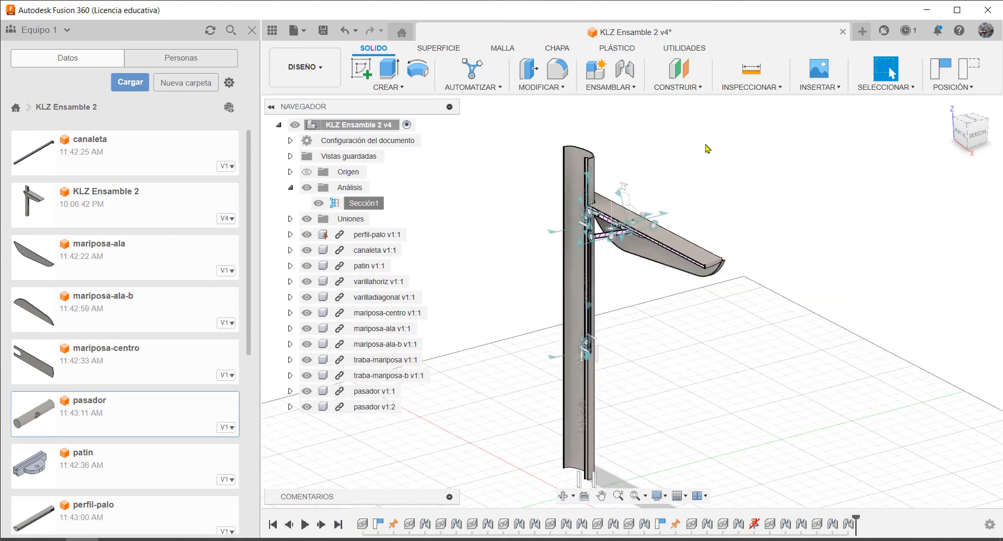
Hide the section analysis and the joint symbols, and fold the table down against the pole
left_click(319, 204)
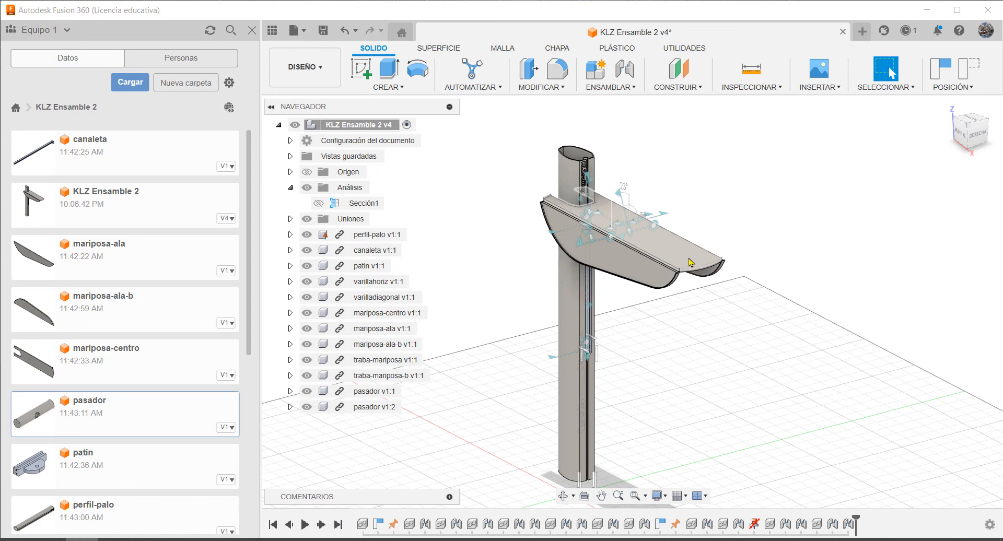
left_click_drag(688, 259, 646, 434)
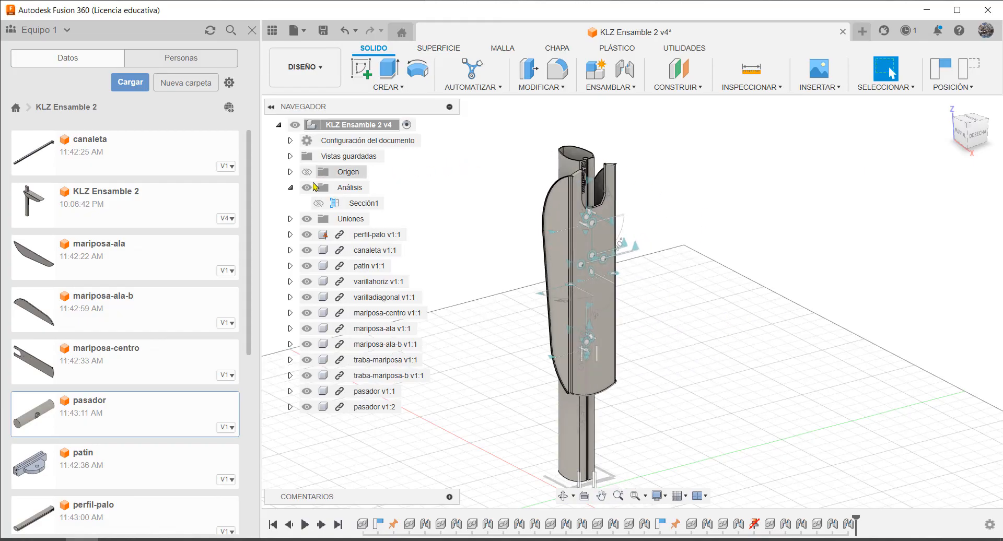
left_click(290, 188)
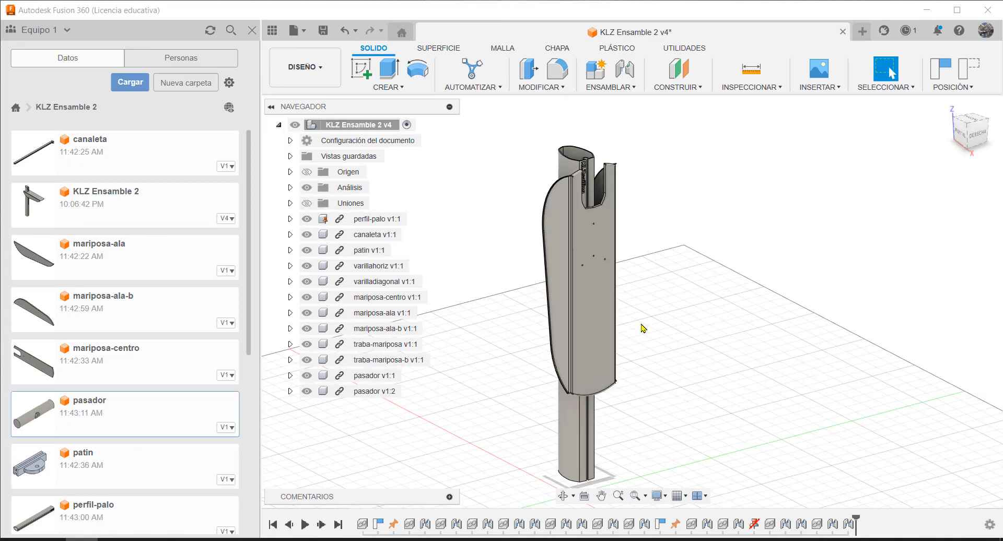
mouse_move(674, 334)
middle_mouse_down("shift")
mouse_move(524, 322)
mouse_move(694, 327)
mouse_move(672, 329)
mouse_move(667, 340)
middle_mouse_up("shift")
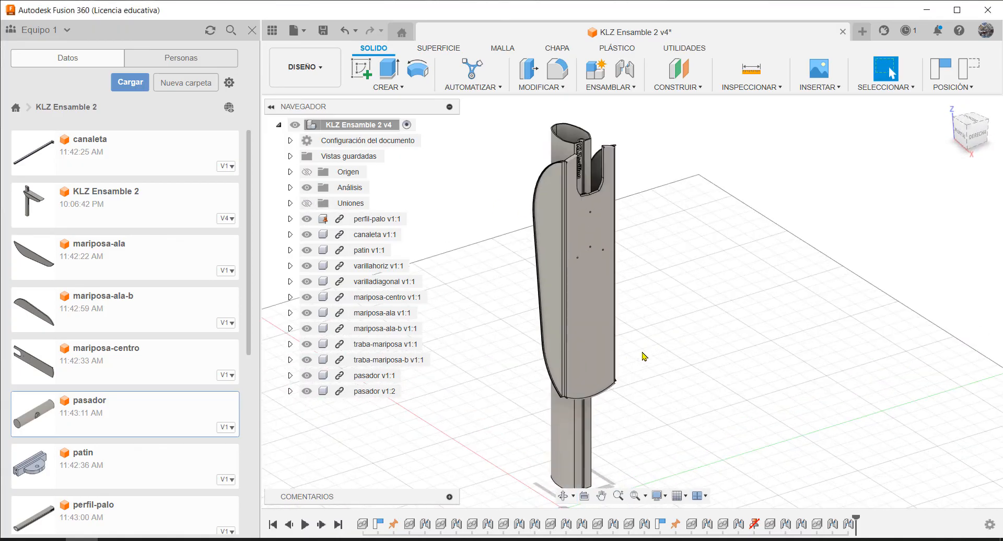